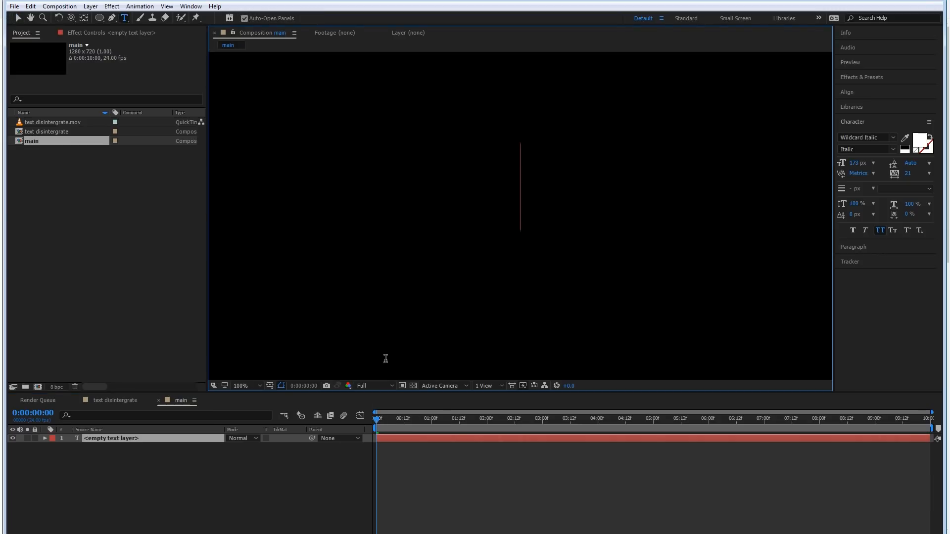
# Step: Enter the title text "energy" in the empty text layer of the main composition
pyautogui.write('energy')
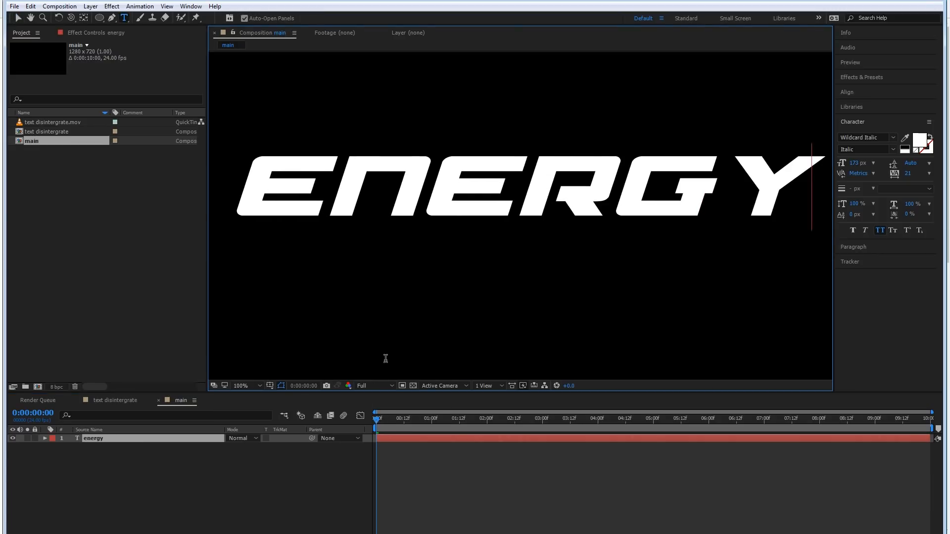
pyautogui.click(110, 474)
pyautogui.click(117, 439)
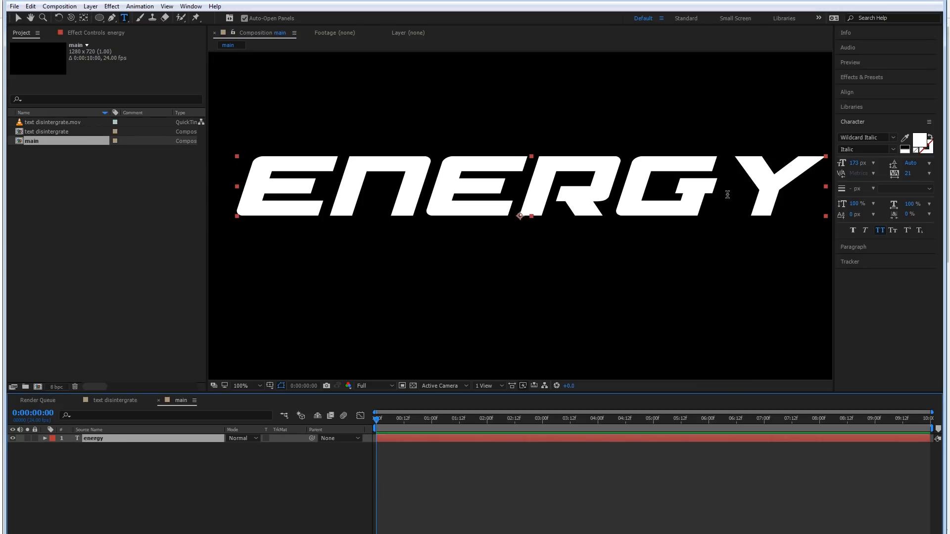
# Step: Center the energy text layer horizontally and vertically within the composition
pyautogui.click(865, 92)
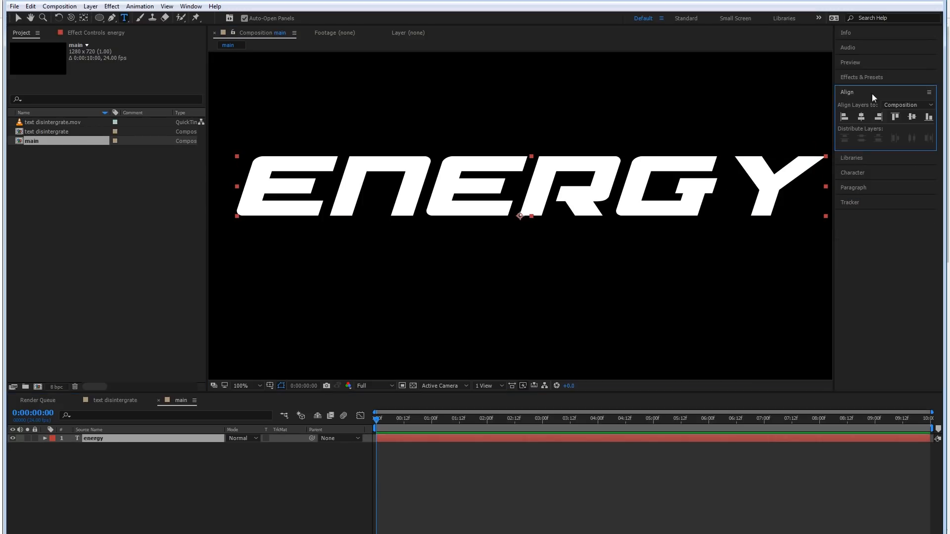
pyautogui.click(861, 119)
pyautogui.click(912, 117)
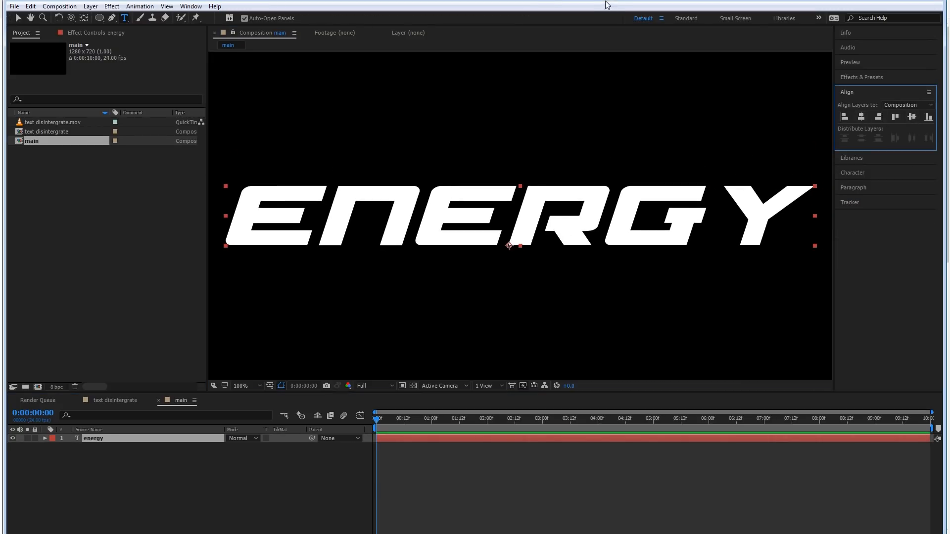
pyautogui.click(199, 7)
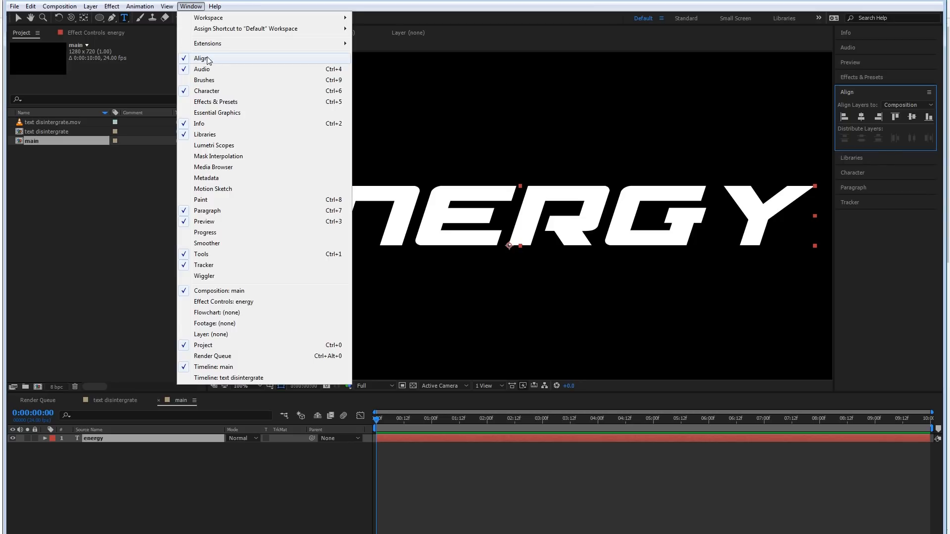
pyautogui.click(155, 455)
# Step: Pre-compose the energy text layer into a new composition named "text 1", moving all attributes into it
pyautogui.press(',')
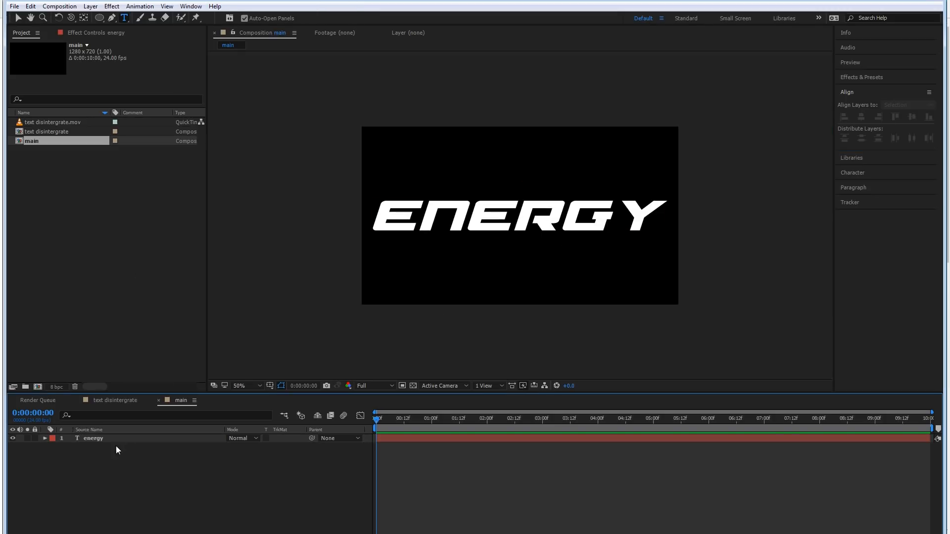
pyautogui.rightClick(116, 439)
pyautogui.click(150, 351)
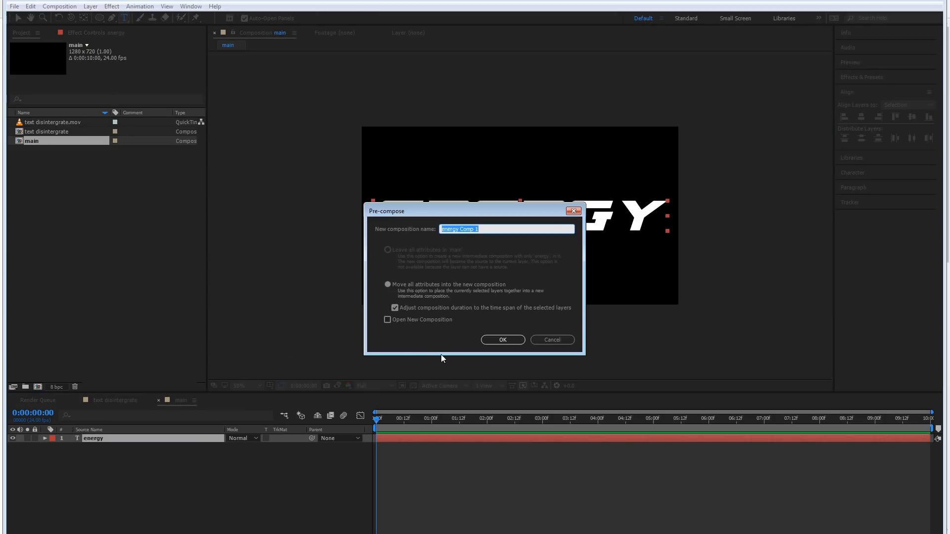
pyautogui.write('text 1')
pyautogui.press('Return')
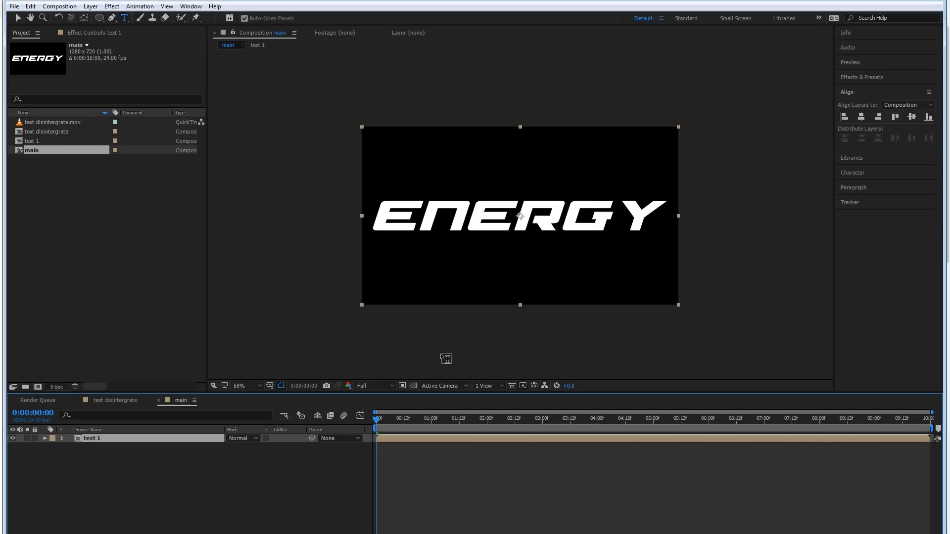
# Step: Create a black 1280 x 720 px solid named "noise 1" in the main composition
pyautogui.rightClick(220, 460)
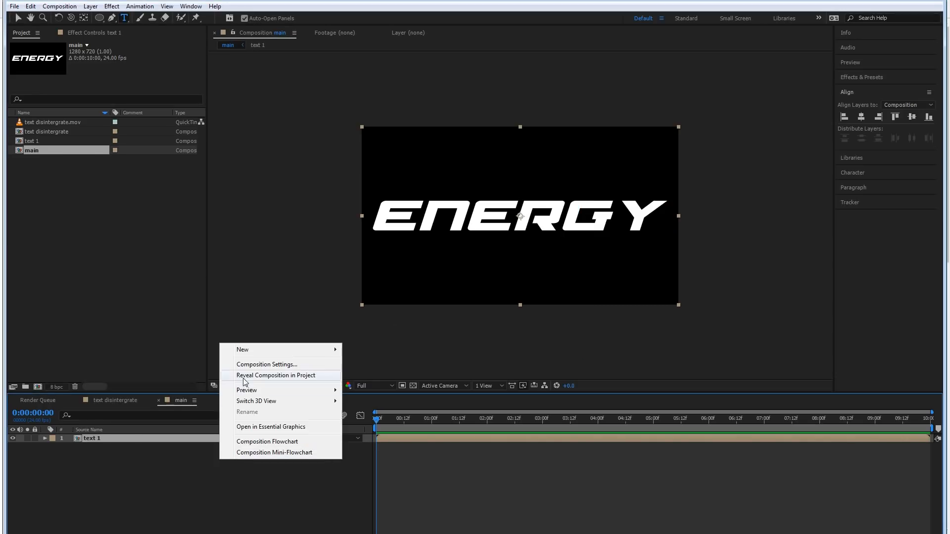
pyautogui.moveTo(247, 354)
pyautogui.click(409, 378)
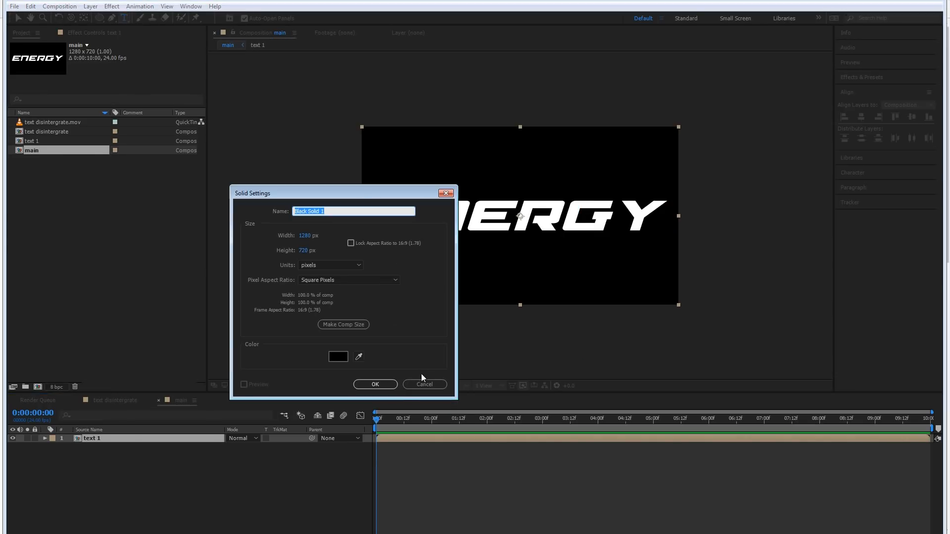
pyautogui.write('noise')
pyautogui.press('Return')
# Step: Apply the Fractal Noise effect to the noise 1 solid and set its contrast to 500
pyautogui.rightClick(110, 441)
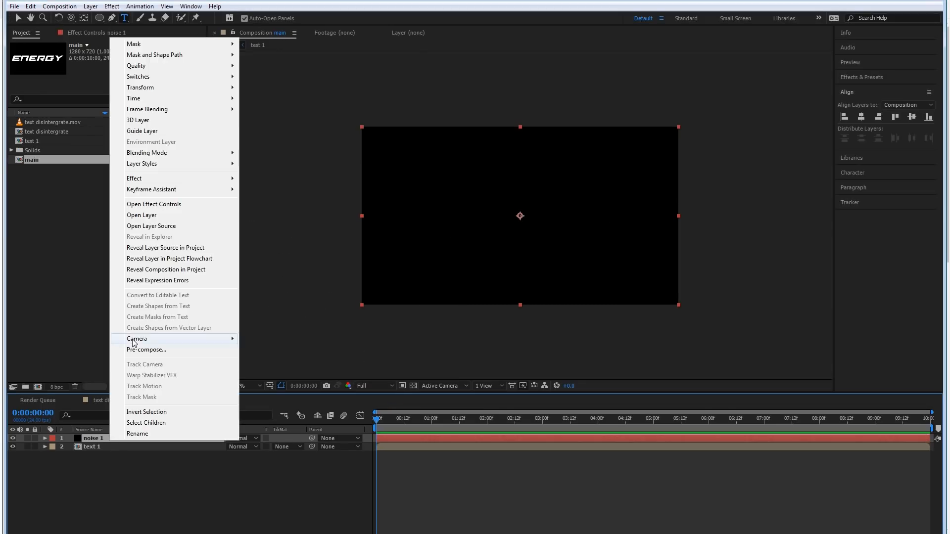
pyautogui.moveTo(143, 178)
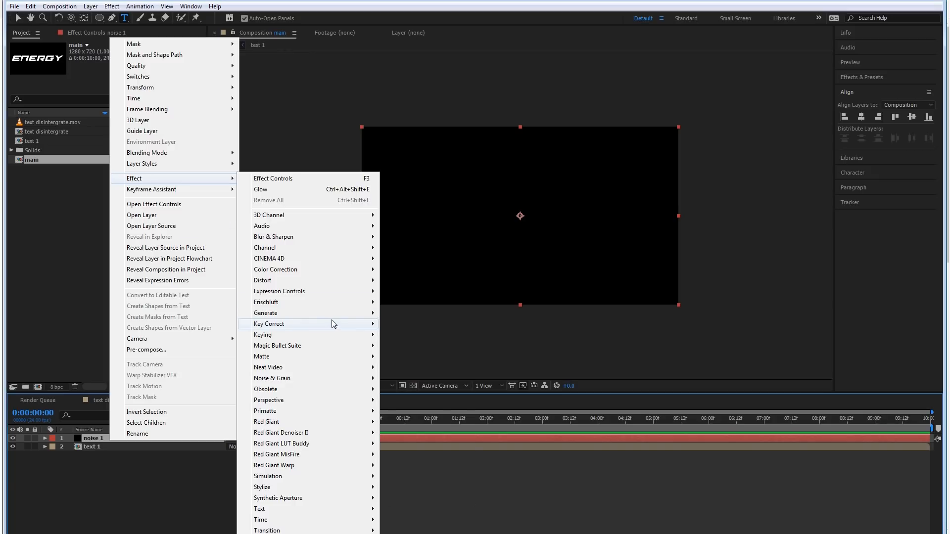
pyautogui.moveTo(305, 382)
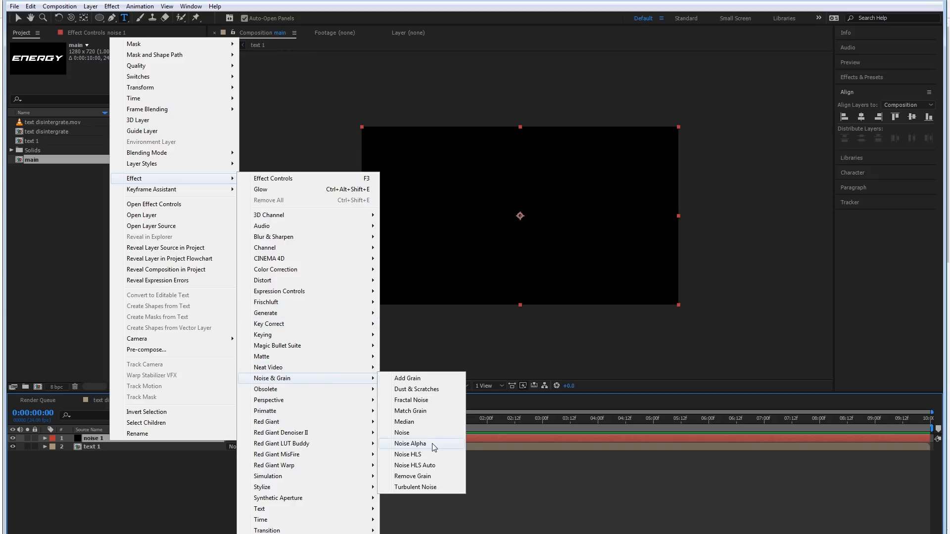
pyautogui.click(411, 400)
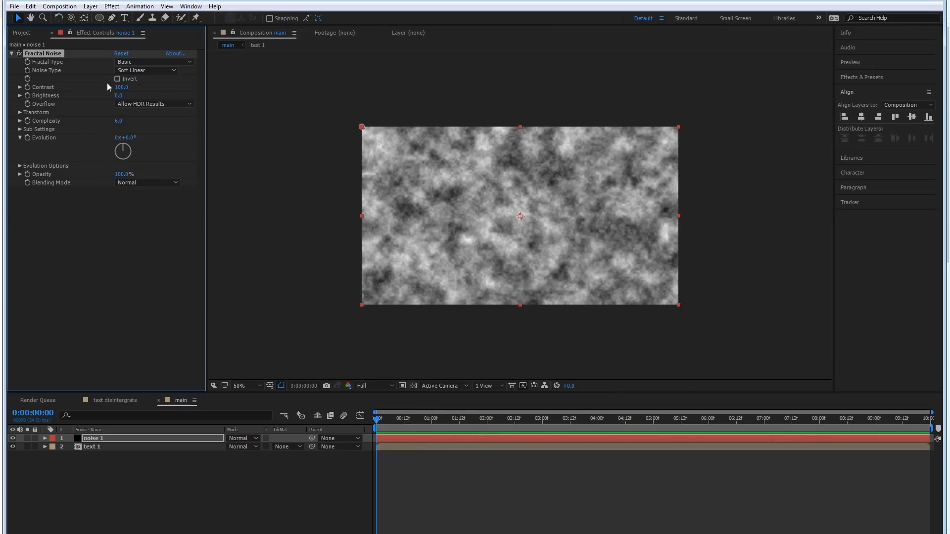
pyautogui.click(123, 88)
pyautogui.write('500')
pyautogui.press('Return')
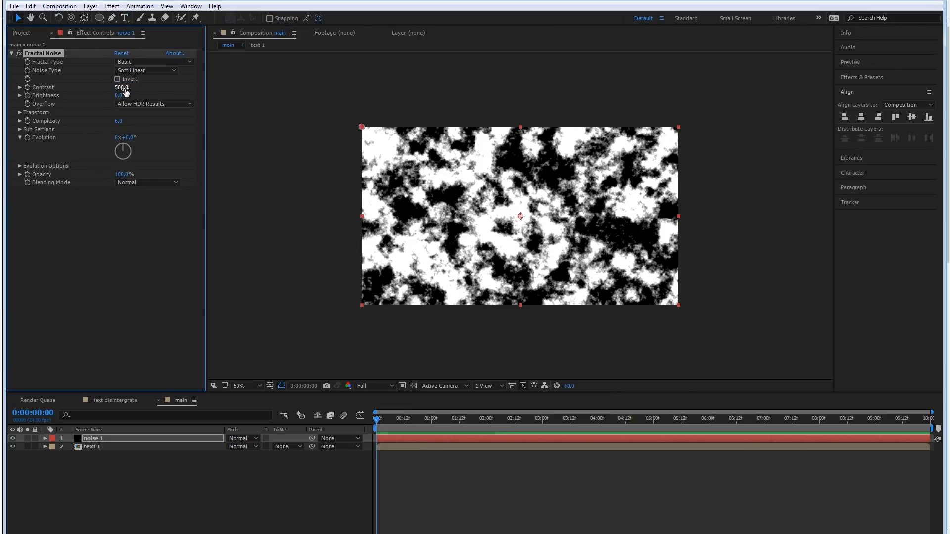
# Step: Enable keyframing for the Fractal Noise brightness at the start of the timeline and set it to 200
pyautogui.press('/')
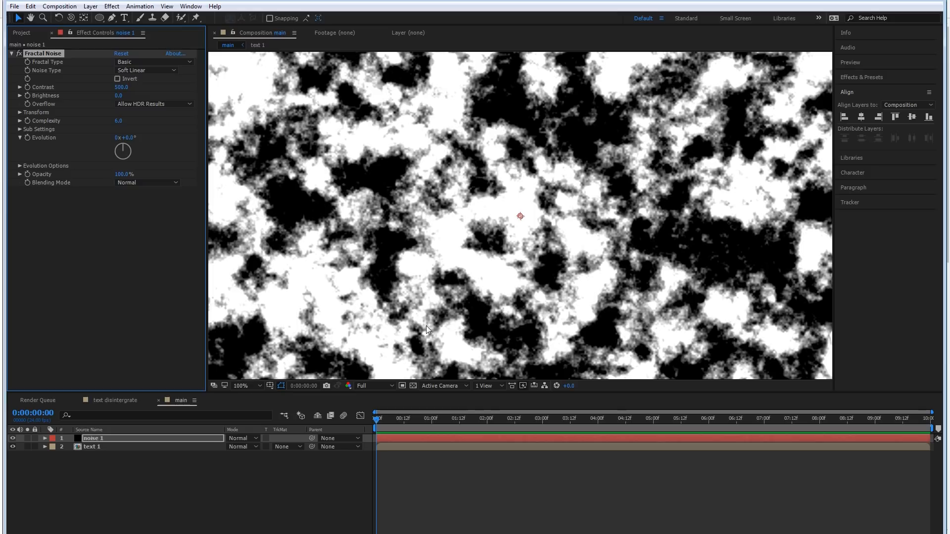
pyautogui.moveTo(437, 419); pyautogui.dragTo(232, 401)
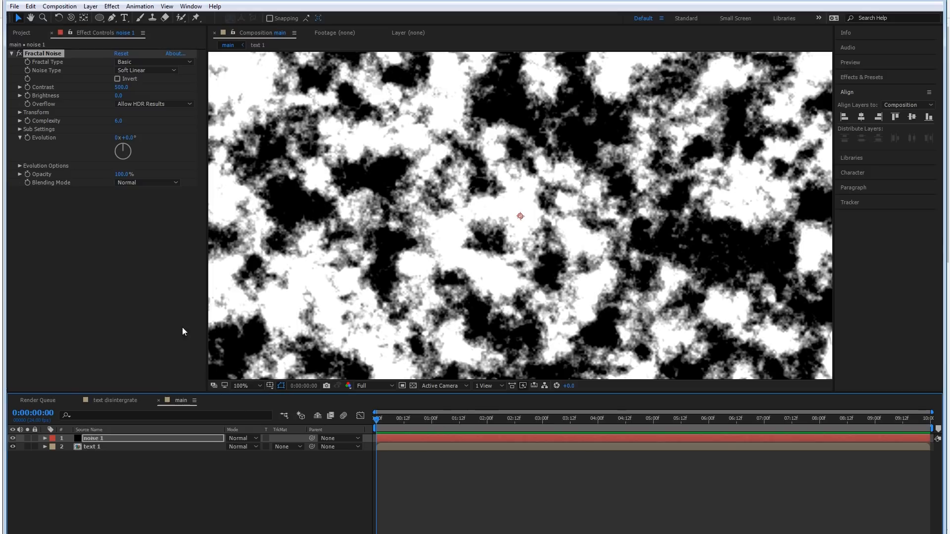
pyautogui.click(27, 96)
pyautogui.click(118, 96)
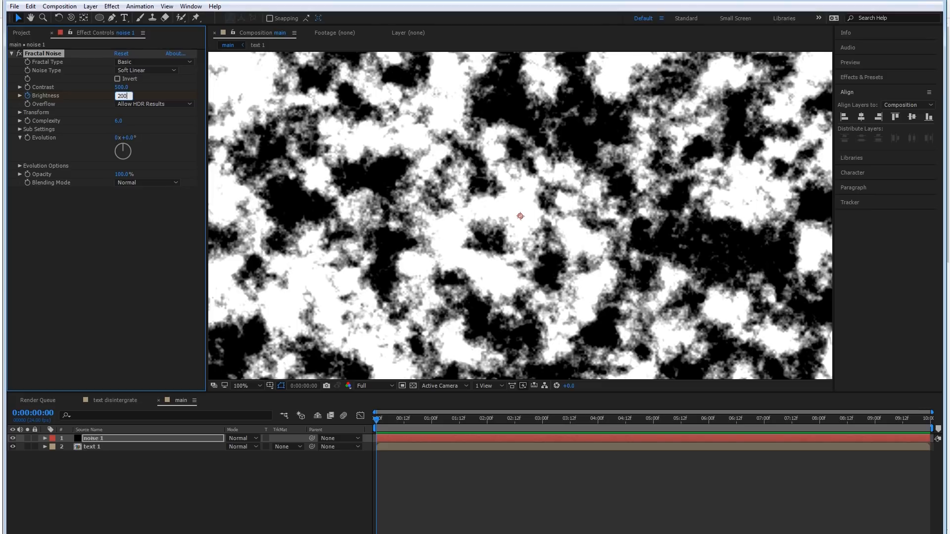
pyautogui.press('Return')
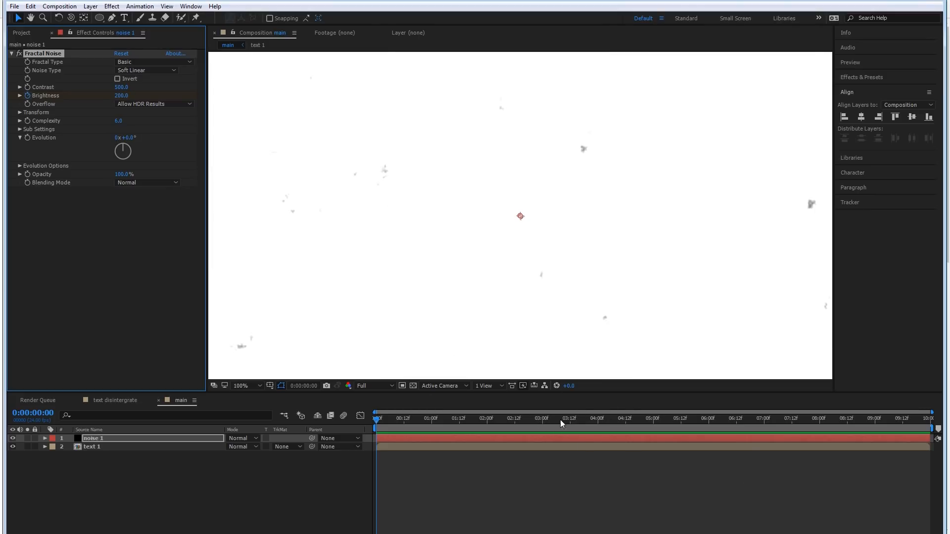
# Step: Add a Fractal Noise brightness keyframe of -200 at 8 seconds and preview the animation from the start
pyautogui.moveTo(706, 423); pyautogui.dragTo(820, 426)
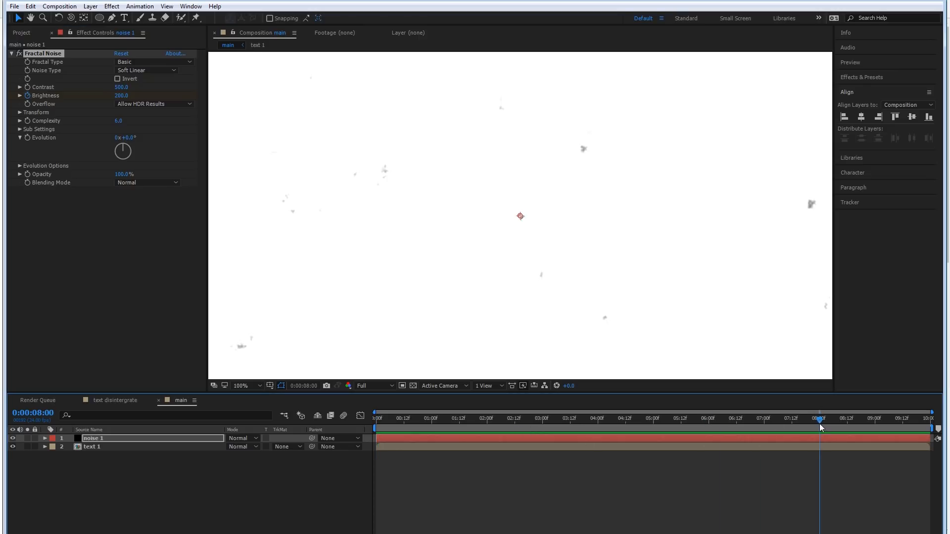
pyautogui.click(121, 95)
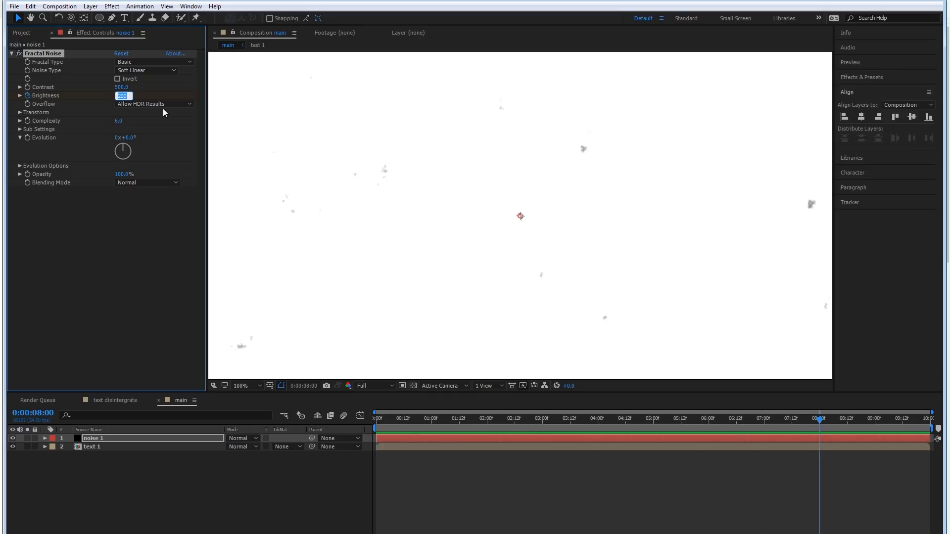
pyautogui.write('-200')
pyautogui.press('Return')
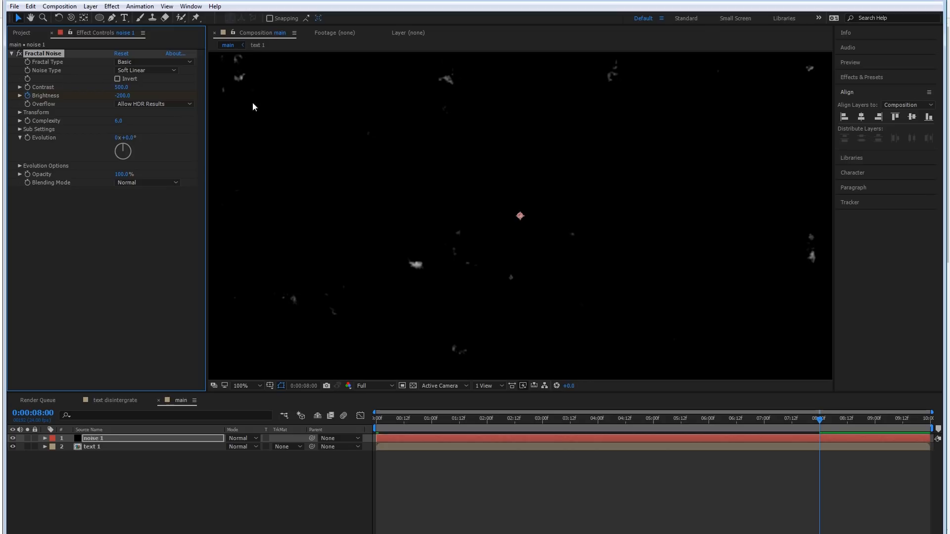
pyautogui.scroll(-1, 253, 102)
pyautogui.moveTo(459, 420); pyautogui.dragTo(293, 402)
pyautogui.press('space')
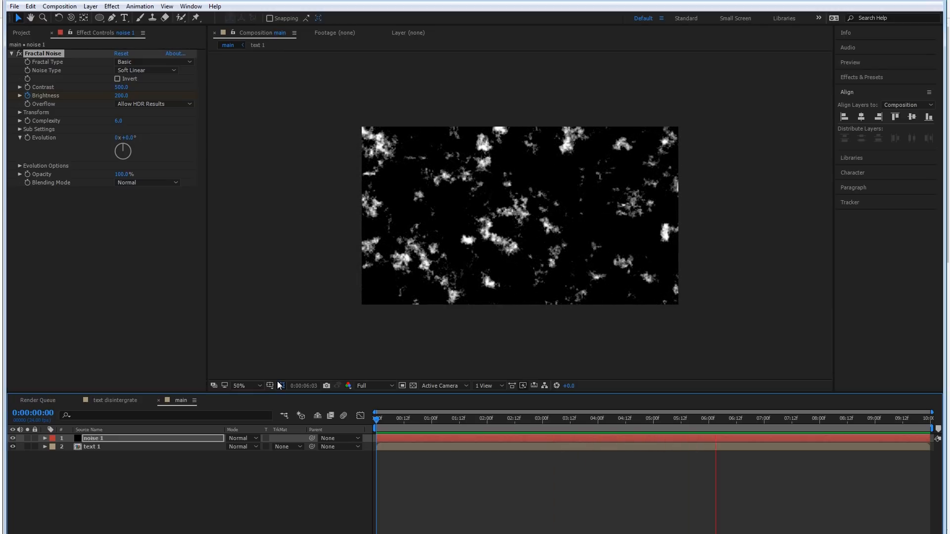
pyautogui.press('space')
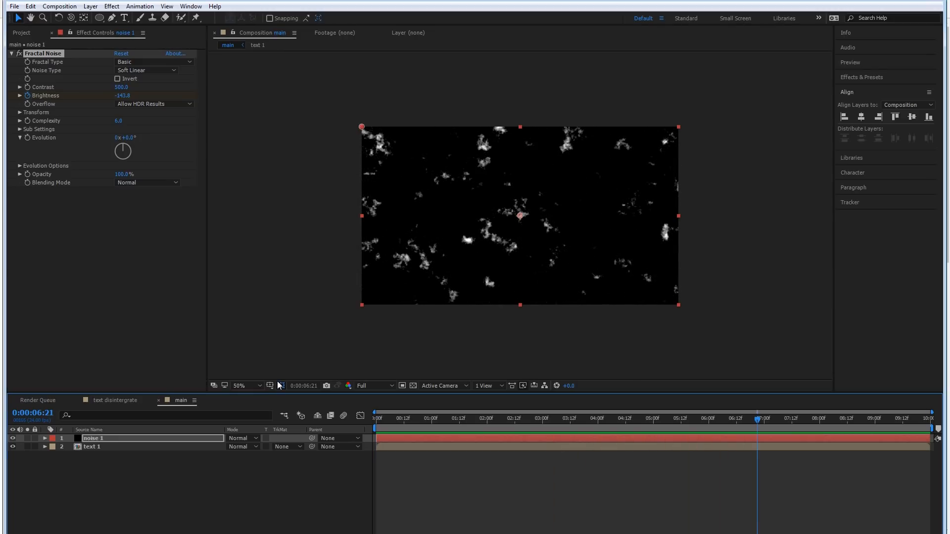
pyautogui.click(281, 386)
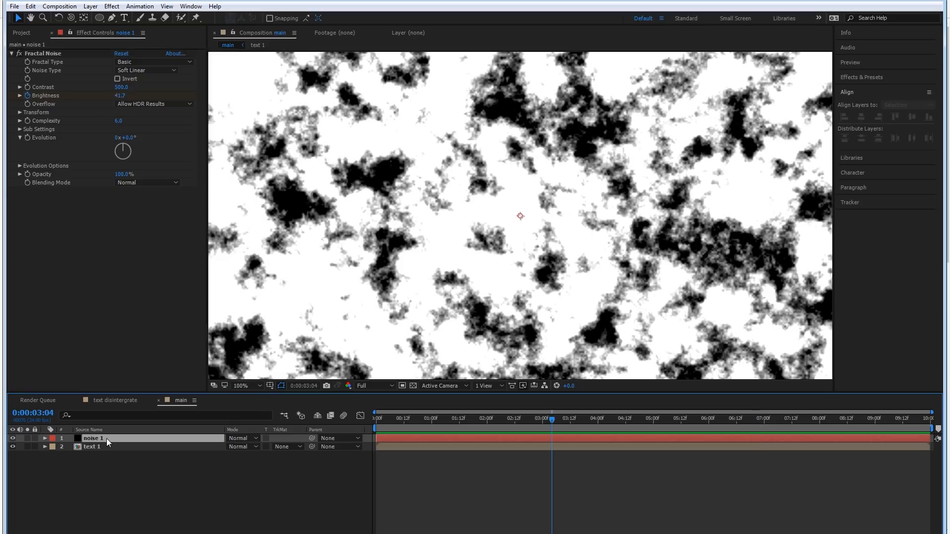
# Step: Apply Curves to noise 1, pull both RGB curve endpoints to the middle for a near-vertical line, and preview the hard-edged noise
pyautogui.rightClick(106, 438)
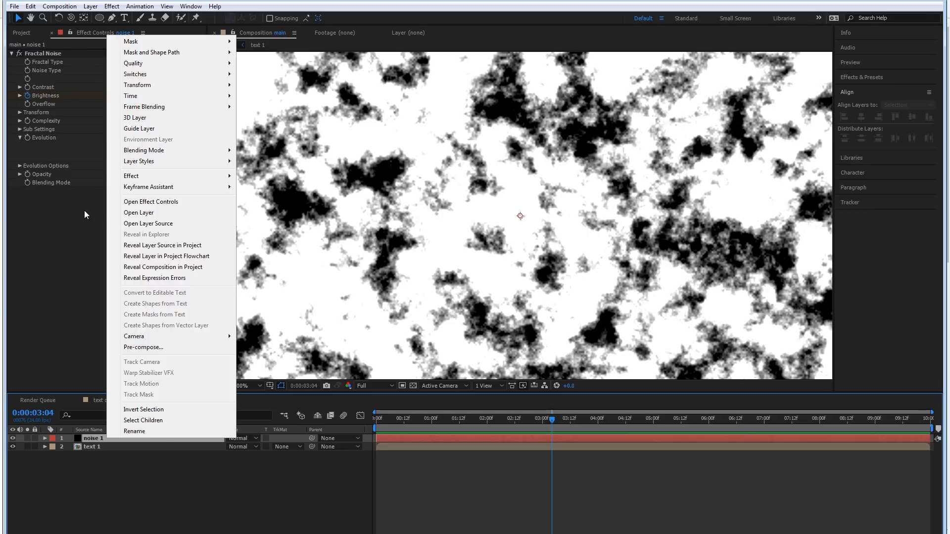
pyautogui.moveTo(147, 177)
pyautogui.moveTo(316, 268)
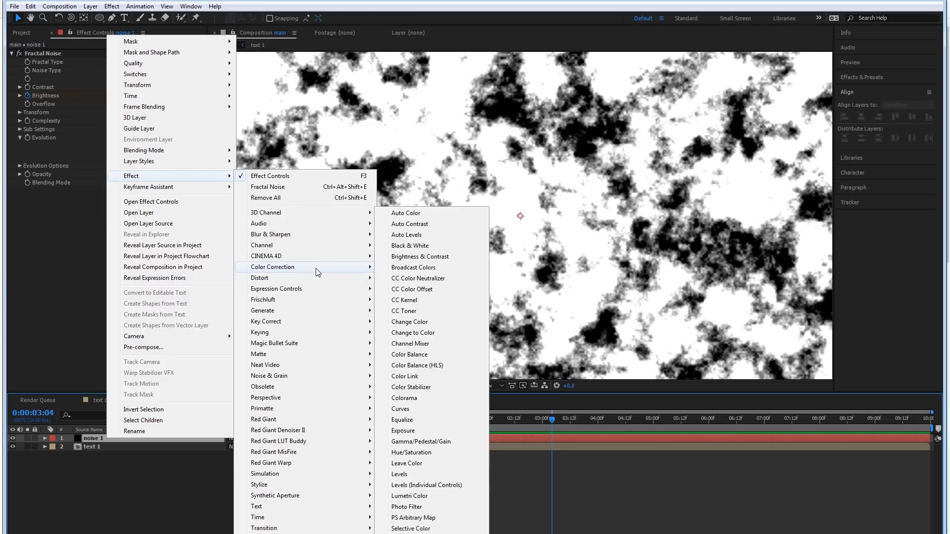
pyautogui.click(426, 409)
pyautogui.moveTo(147, 233); pyautogui.dragTo(91, 234)
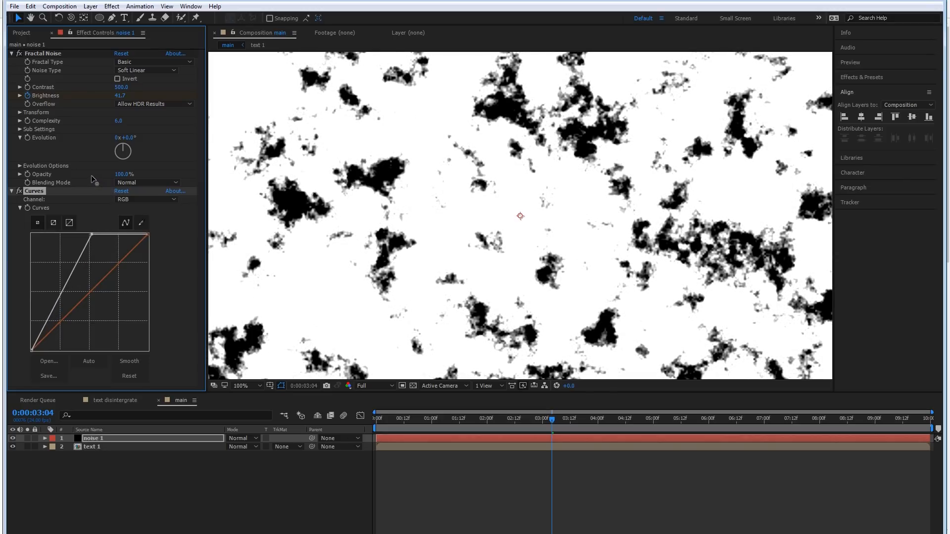
pyautogui.moveTo(31, 351); pyautogui.dragTo(87, 371)
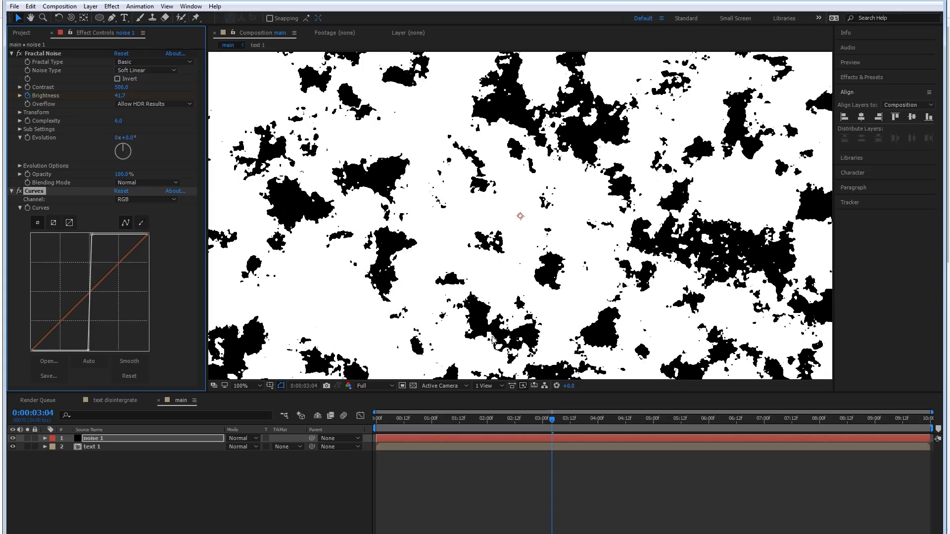
pyautogui.press(',')
pyautogui.moveTo(552, 418)
pyautogui.mouseDown()
pyautogui.moveTo(450, 417)
pyautogui.moveTo(552, 416)
pyautogui.mouseUp()
pyautogui.press('.')
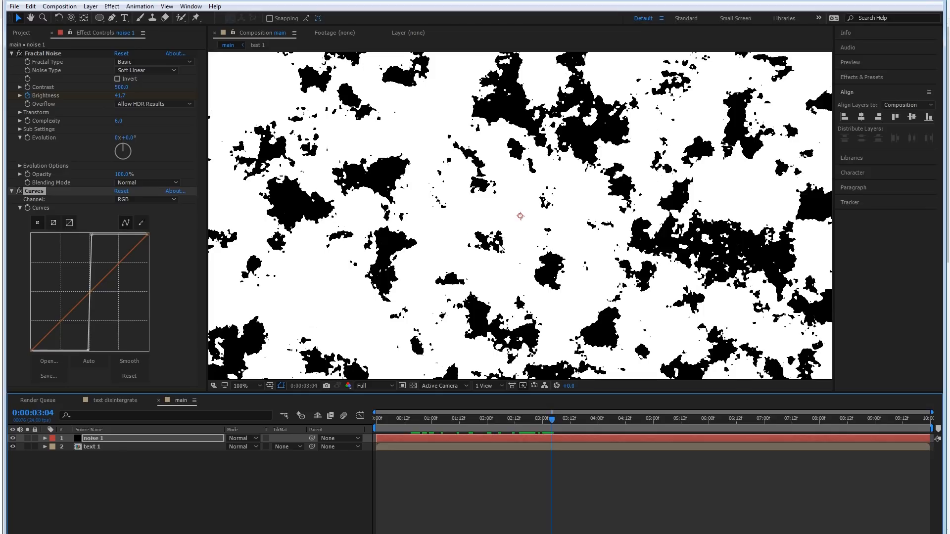
pyautogui.press('space')
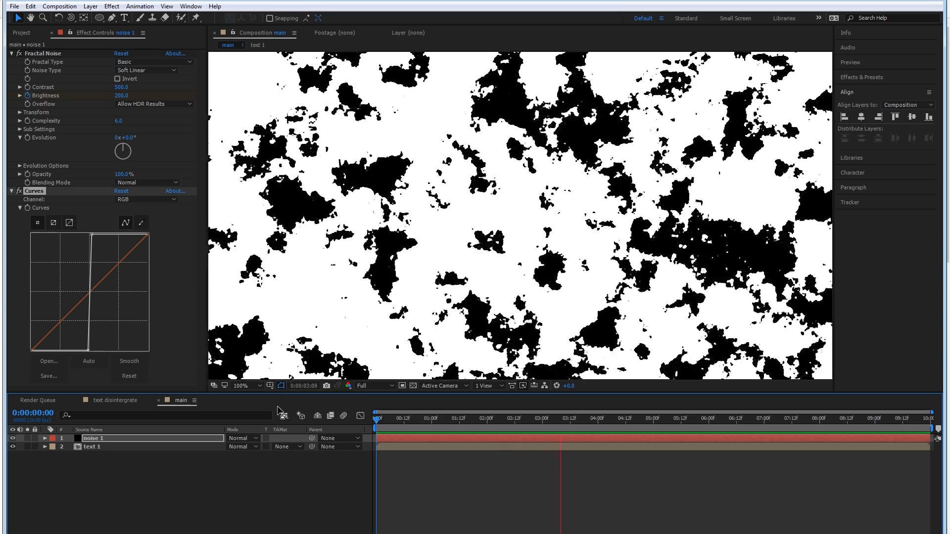
# Step: Pre-compose the noise 1 layer as "noise pre 1", leaving all attributes in the main composition
pyautogui.rightClick(140, 438)
pyautogui.click(198, 342)
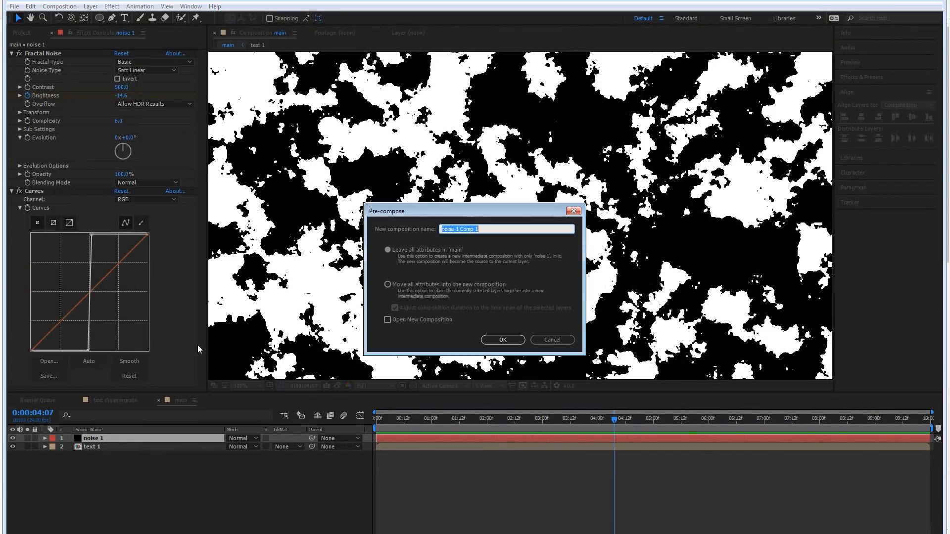
pyautogui.write('np')
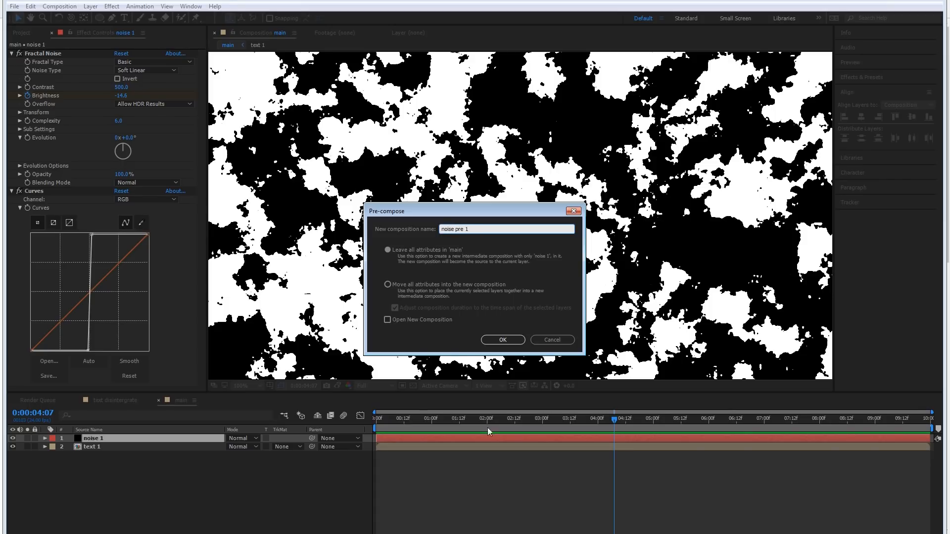
pyautogui.click(503, 340)
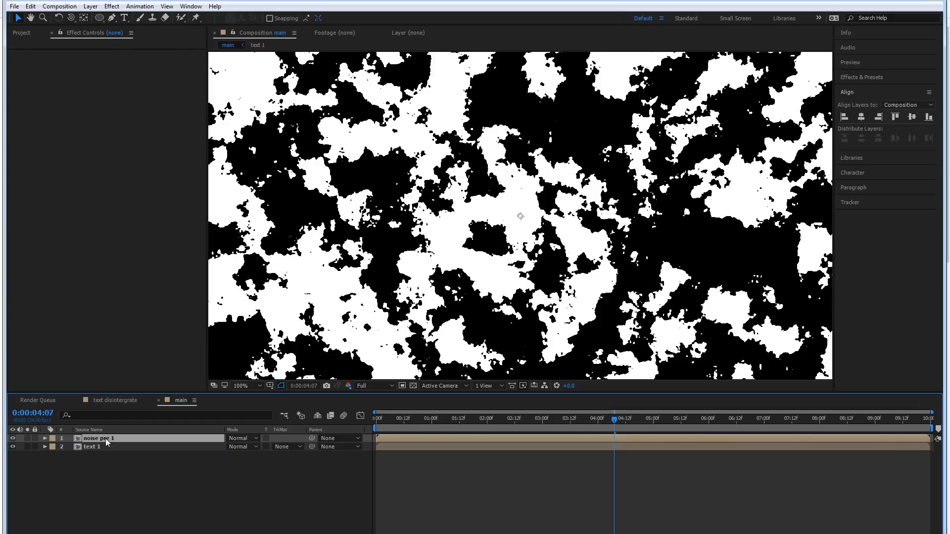
# Step: Duplicate the noise pre 1 layer and select the lower copy
pyautogui.click(105, 438)
pyautogui.hotkey('ctrl', 'd')
pyautogui.click(145, 447)
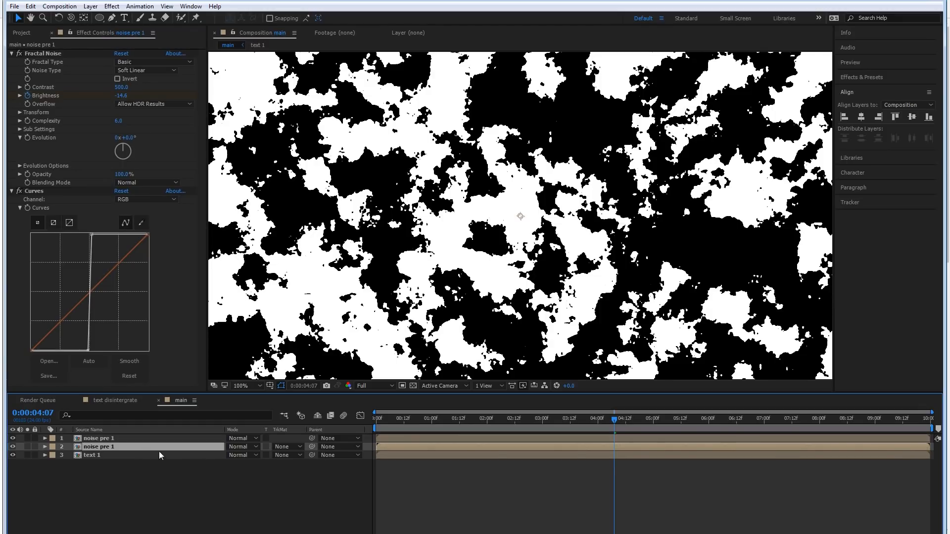
# Step: Set the lower noise pre 1 layer to a Luma Matte, hide text 1, and preview the noise over the transparency grid
pyautogui.click(282, 449)
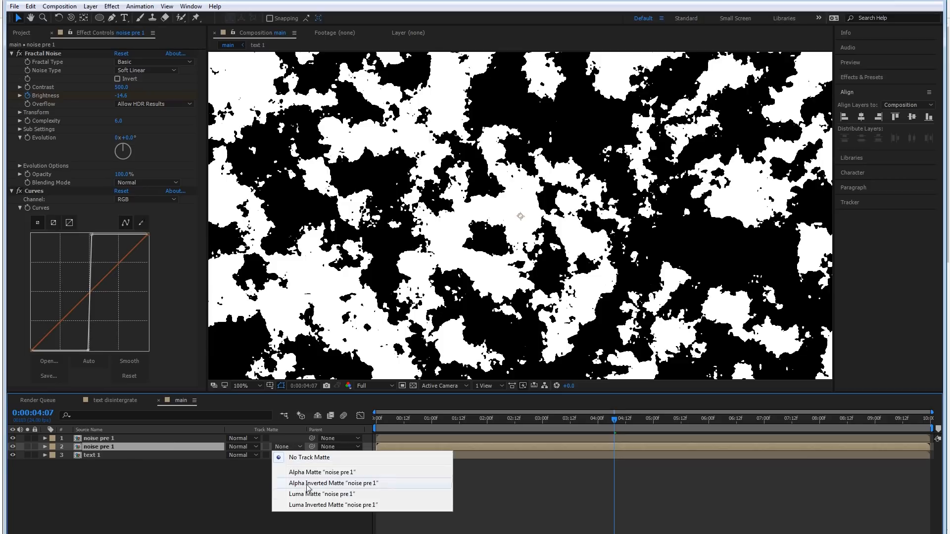
pyautogui.click(362, 500)
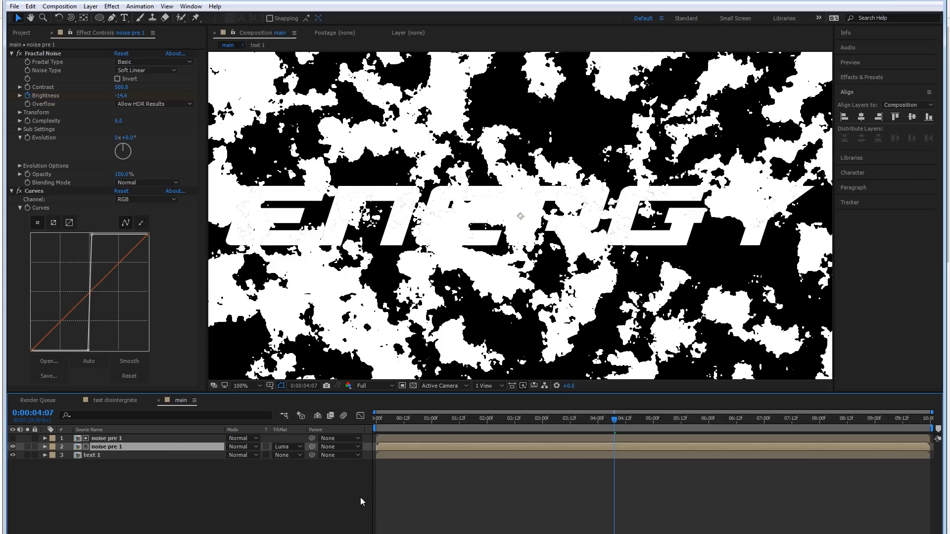
pyautogui.click(13, 455)
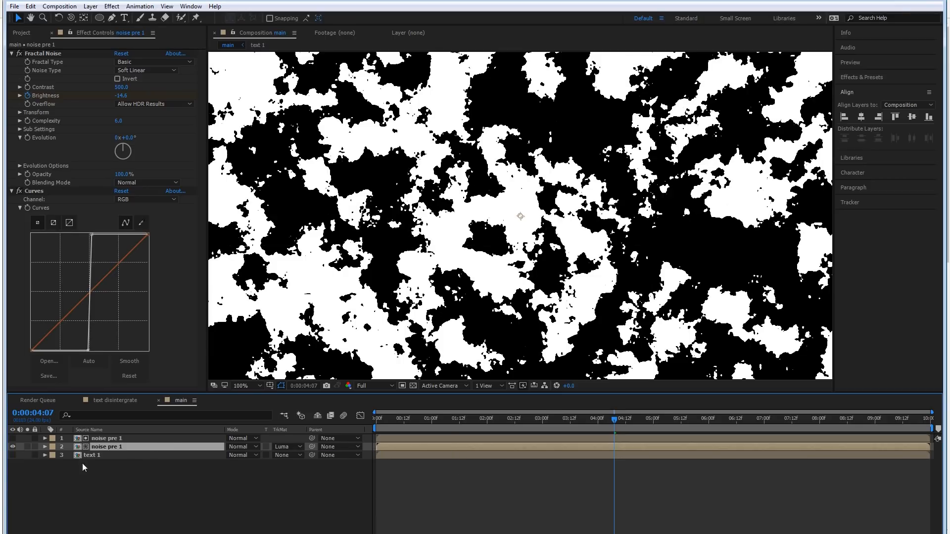
pyautogui.click(413, 386)
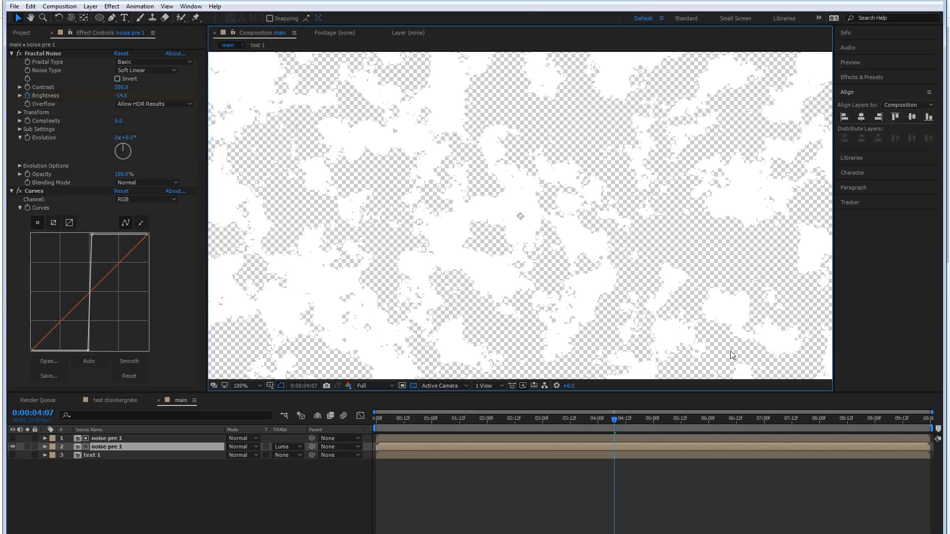
pyautogui.moveTo(614, 419); pyautogui.dragTo(505, 416)
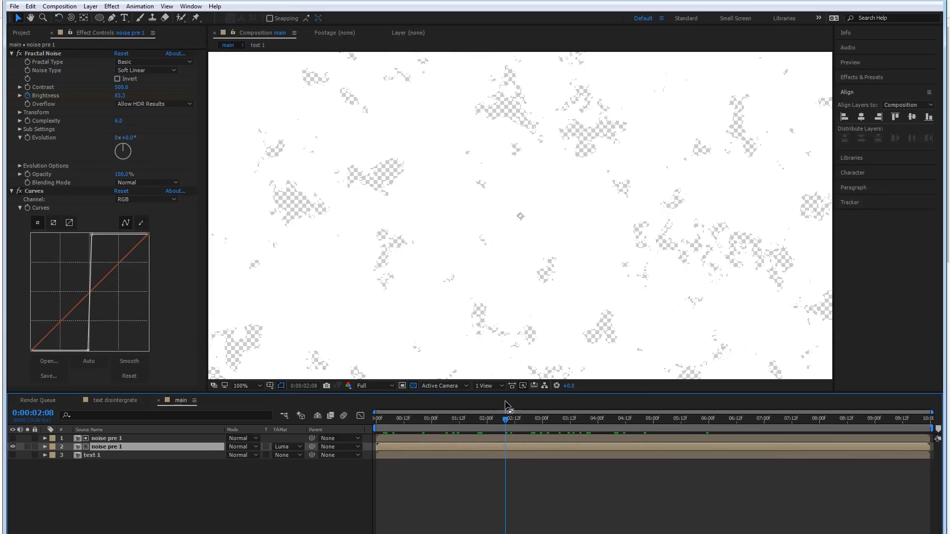
# Step: Pre-compose both noise pre 1 layers as "noise 2 pre", moving all attributes into the new composition
pyautogui.keyDown('ctrl'); pyautogui.click(115, 439); pyautogui.keyUp('ctrl')
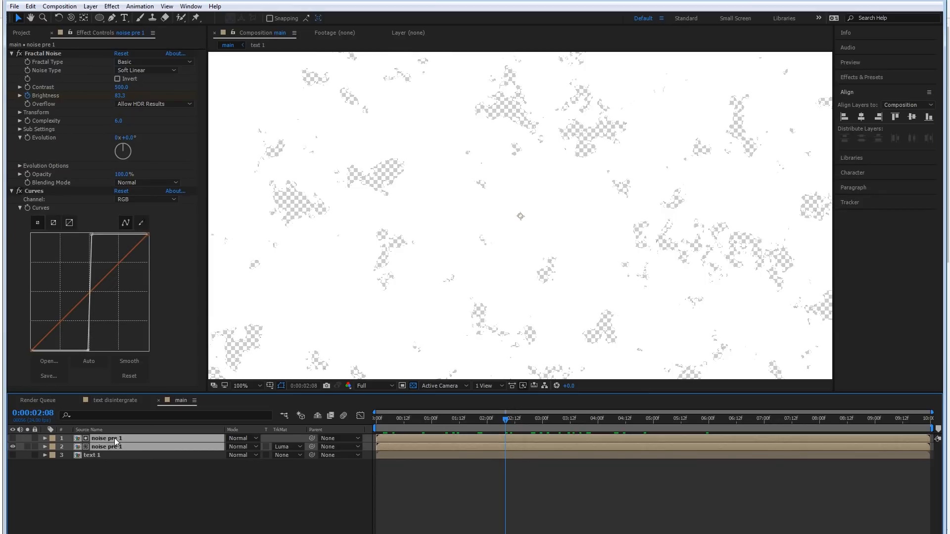
pyautogui.rightClick(115, 438)
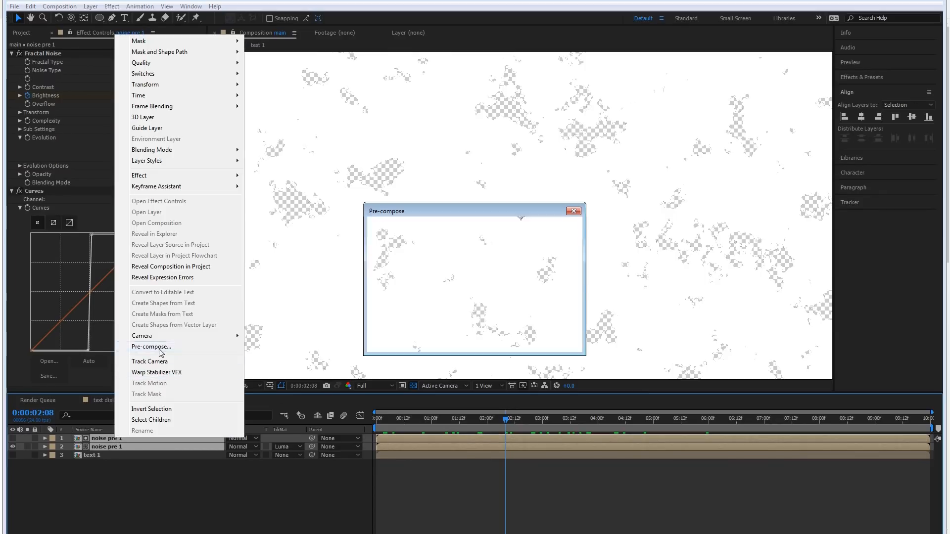
pyautogui.click(154, 347)
pyautogui.write('noise 2 pre')
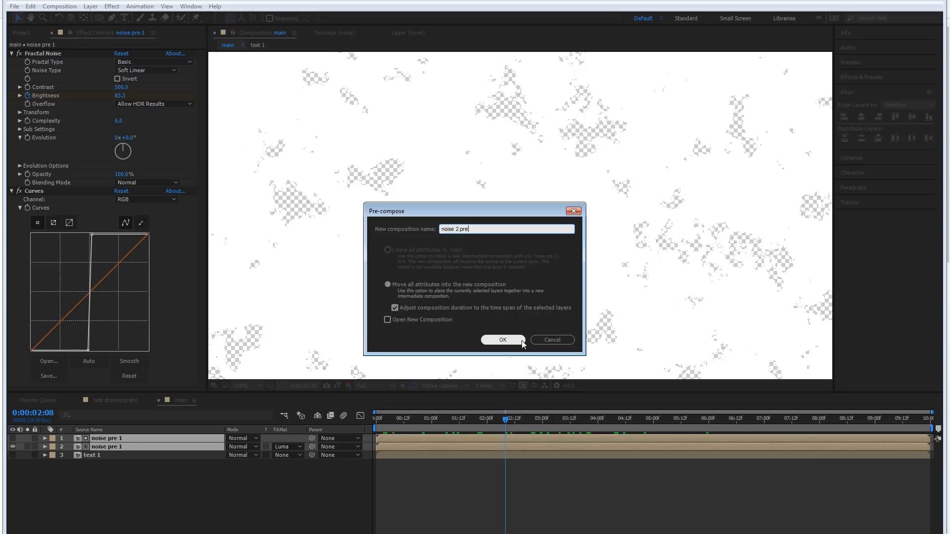
pyautogui.click(502, 340)
# Step: Duplicate noise 2 pre and text 1, stack the copies as a pair above the originals, and hide the lower noise 2 pre
pyautogui.click(94, 468)
pyautogui.moveTo(94, 468); pyautogui.dragTo(96, 421)
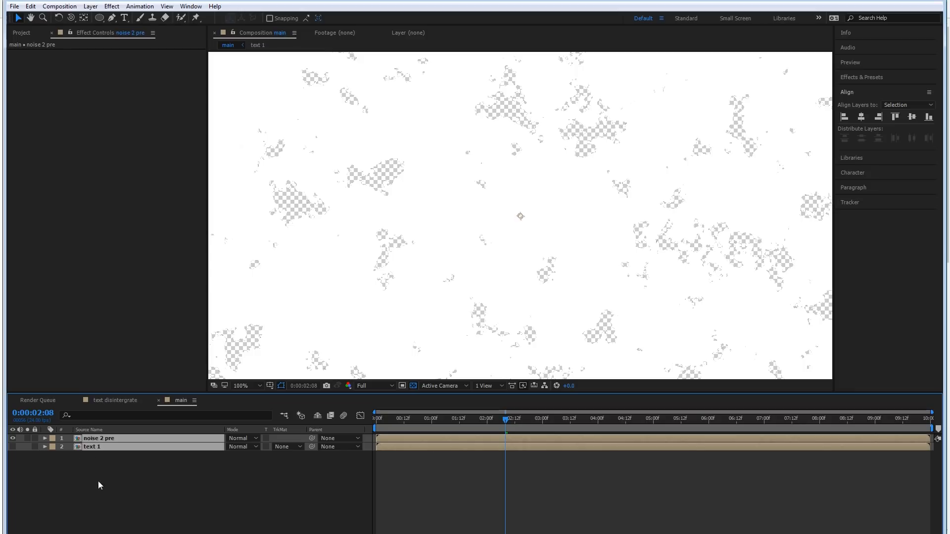
pyautogui.hotkey('ctrl', 'd')
pyautogui.moveTo(109, 455); pyautogui.dragTo(111, 446)
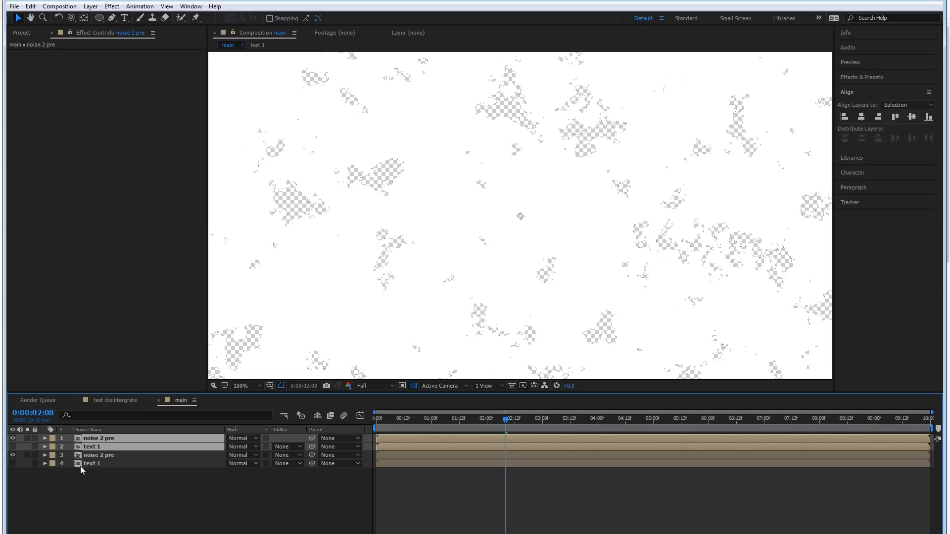
pyautogui.click(12, 455)
pyautogui.click(90, 486)
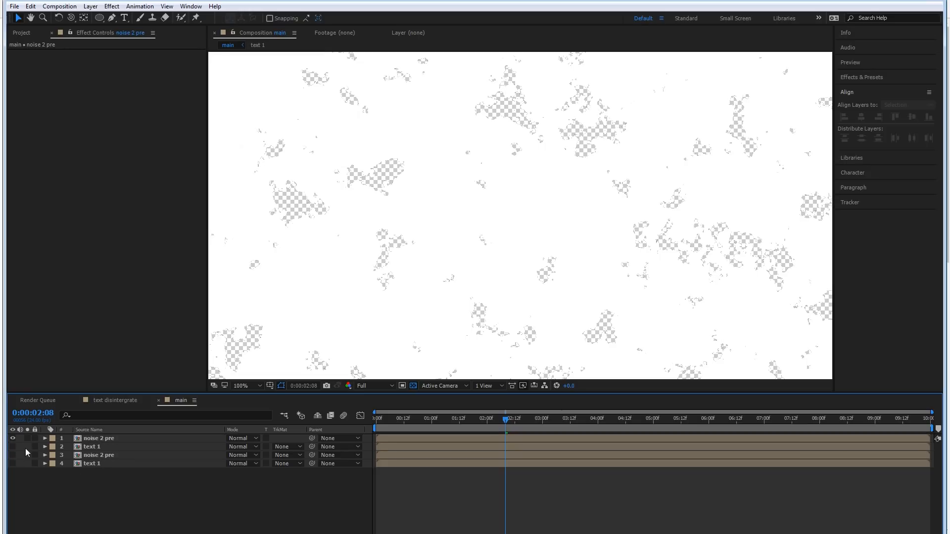
# Step: Show the upper text 1 layer with a Luma Matte from noise 2 pre, and preview the disintegration with the transparency grid off
pyautogui.click(12, 447)
pyautogui.click(117, 448)
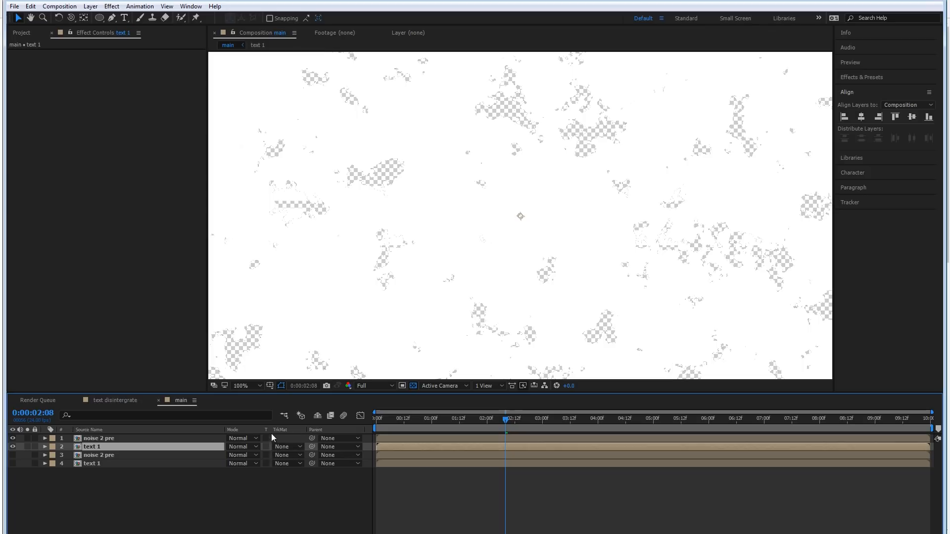
pyautogui.click(280, 448)
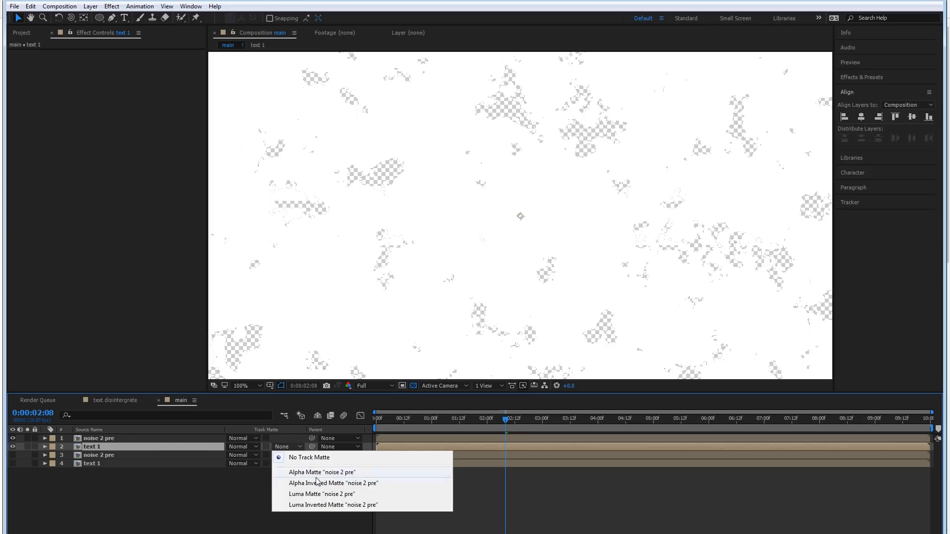
pyautogui.click(318, 494)
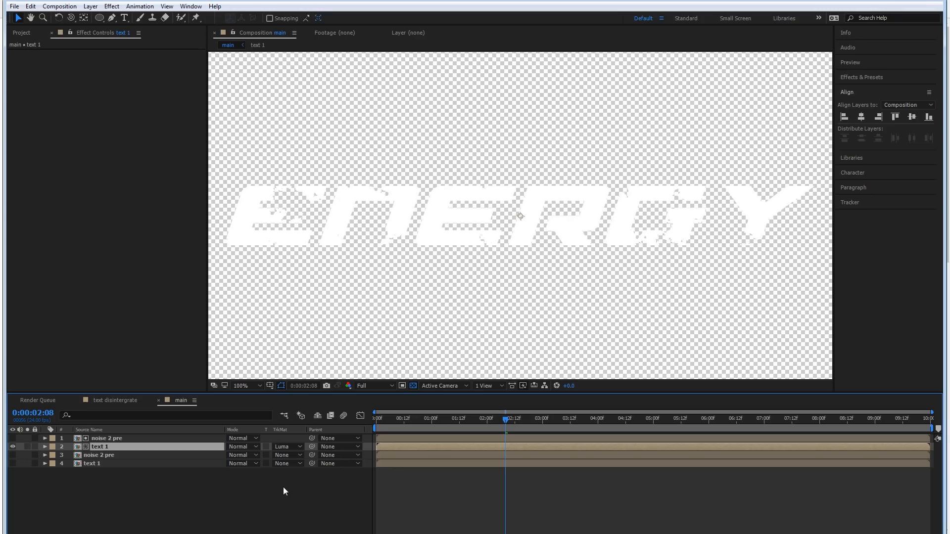
pyautogui.moveTo(466, 422); pyautogui.dragTo(605, 402)
pyautogui.click(413, 386)
# Step: Pre-compose the top noise 2 pre and text 1 layers as "main fill mask pre"
pyautogui.click(101, 439)
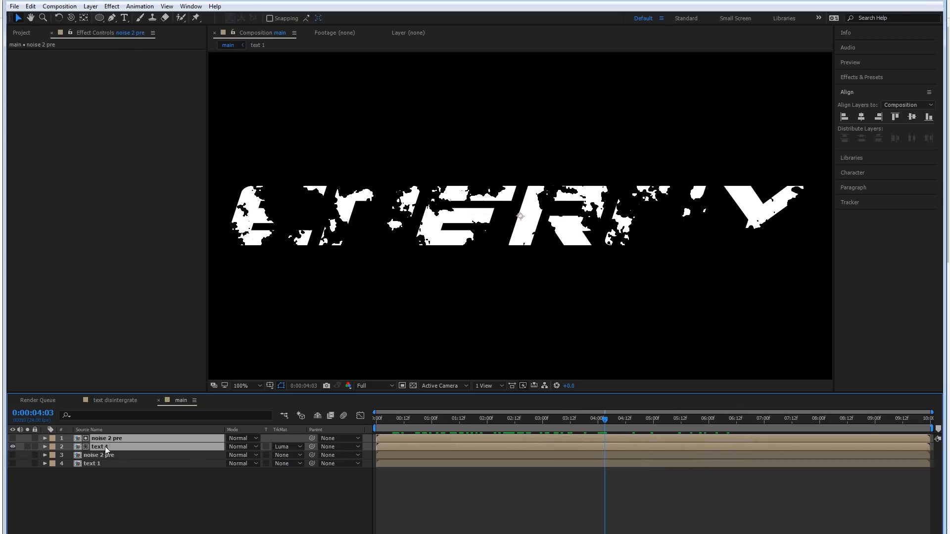
pyautogui.keyDown('shift'); pyautogui.click(105, 447); pyautogui.keyUp('shift')
pyautogui.rightClick(112, 447)
pyautogui.click(146, 358)
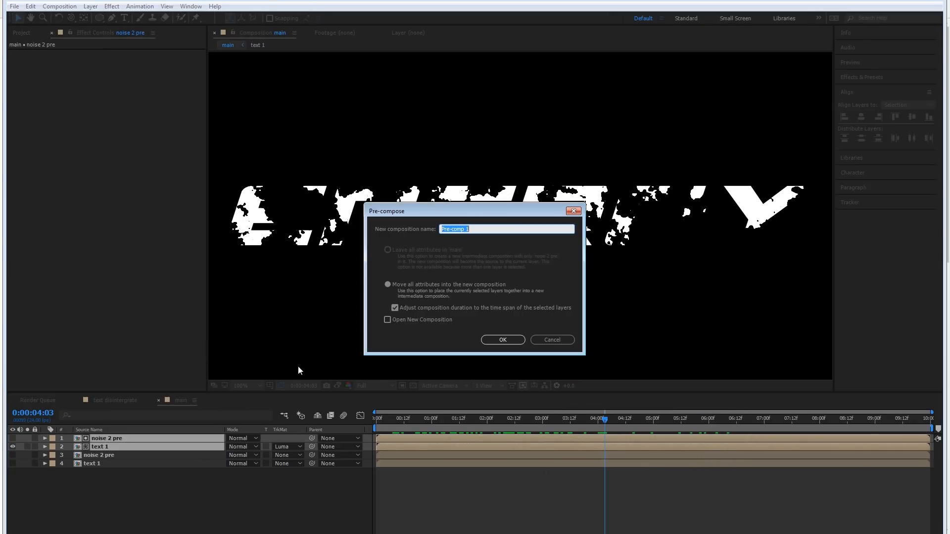
pyautogui.write('main fill mask pre')
pyautogui.press('Return')
# Step: Compare the text fill and glowing edges in the text disintergrate composition with the masked text in the main composition
pyautogui.click(104, 401)
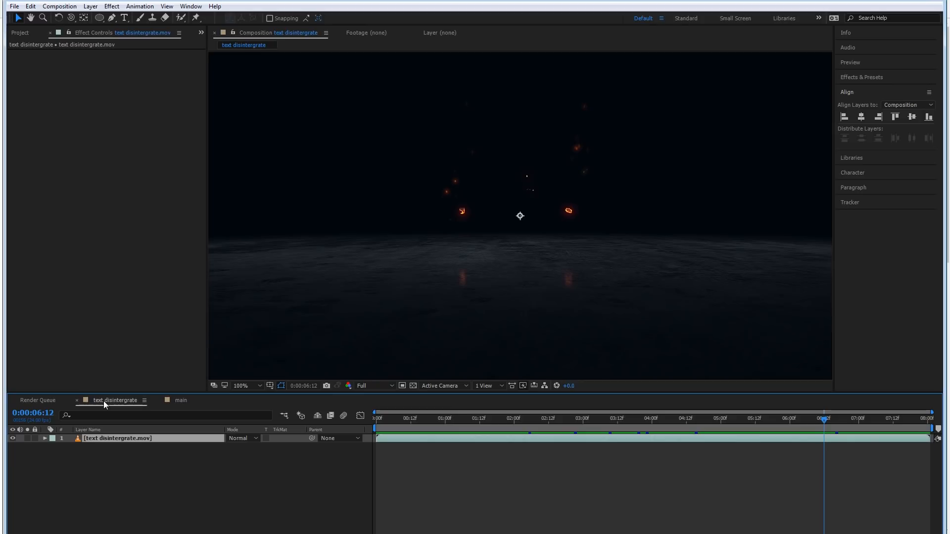
pyautogui.moveTo(438, 418); pyautogui.dragTo(657, 421)
pyautogui.click(238, 484)
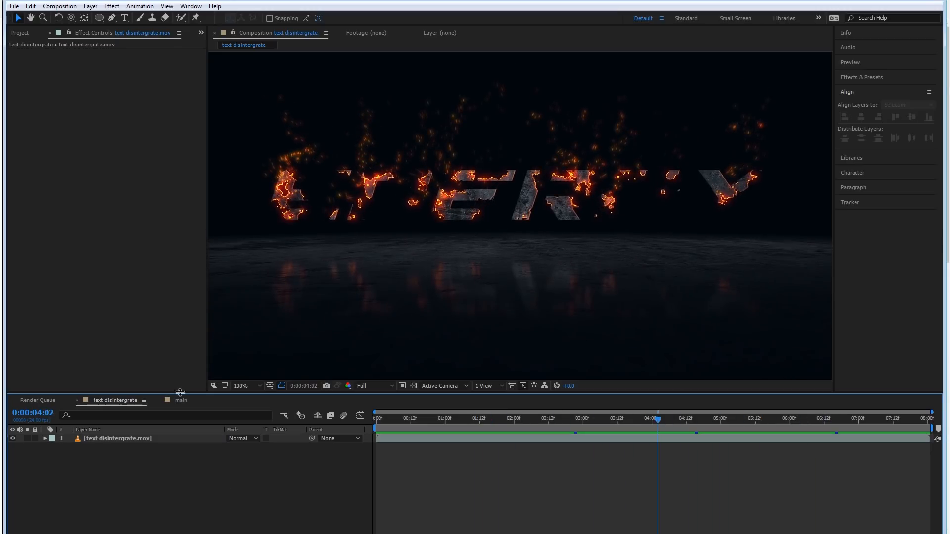
pyautogui.click(181, 401)
pyautogui.moveTo(441, 420); pyautogui.dragTo(526, 410)
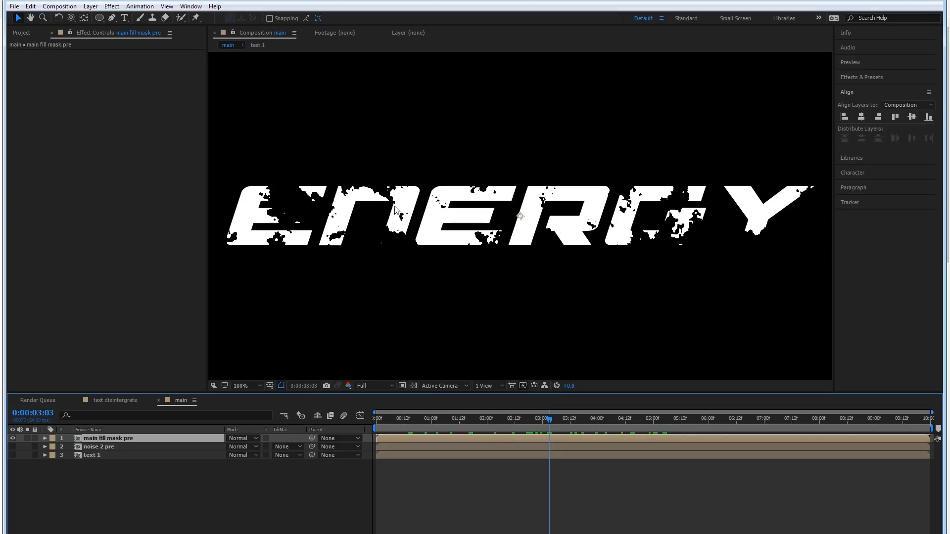
pyautogui.click(115, 401)
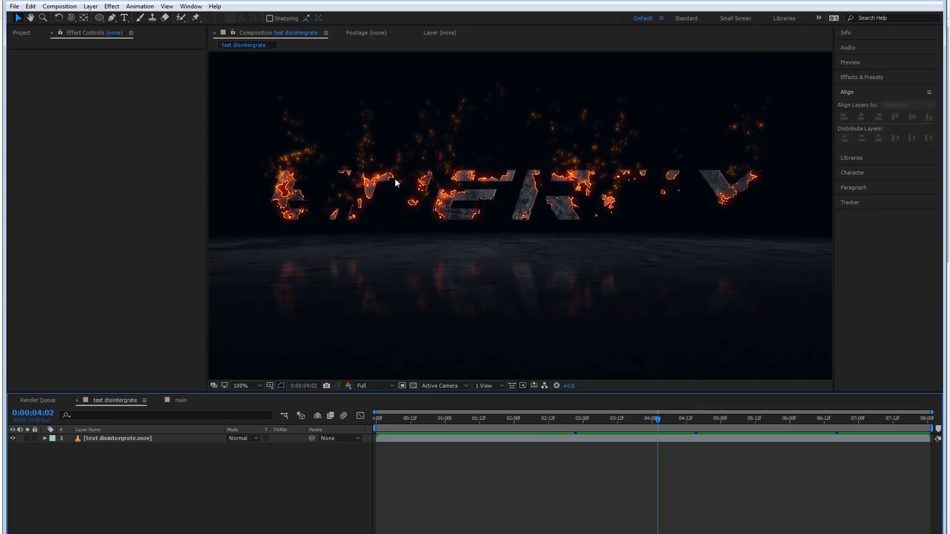
pyautogui.press('.')
pyautogui.moveTo(642, 412)
pyautogui.mouseDown()
pyautogui.moveTo(521, 423)
pyautogui.moveTo(649, 411)
pyautogui.mouseUp()
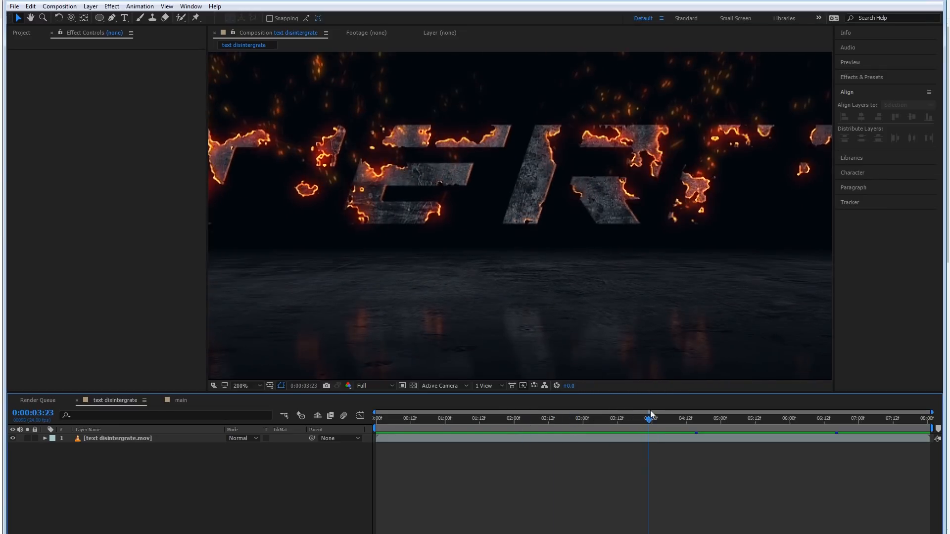
pyautogui.click(178, 401)
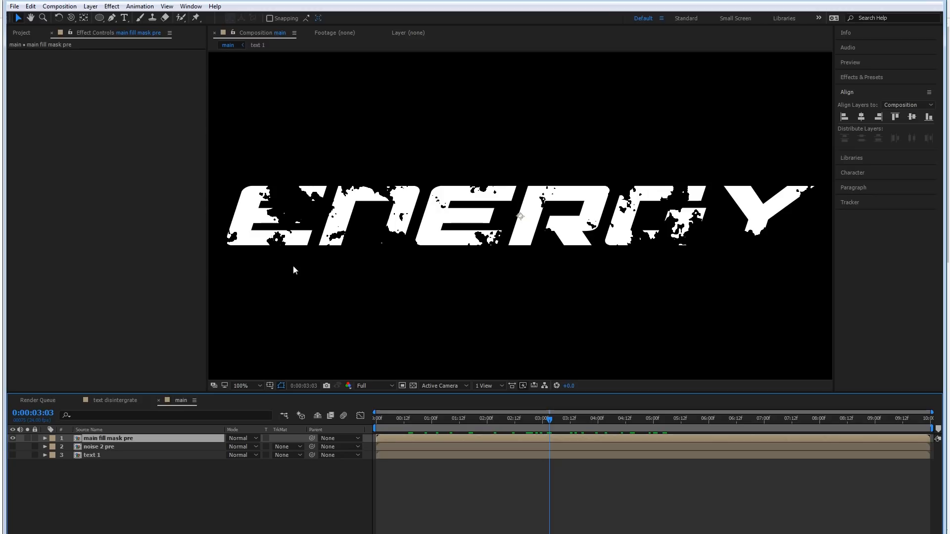
# Step: Hide main fill mask pre, show the remaining noise 2 pre layer, and preview its noise animation
pyautogui.click(13, 438)
pyautogui.click(78, 449)
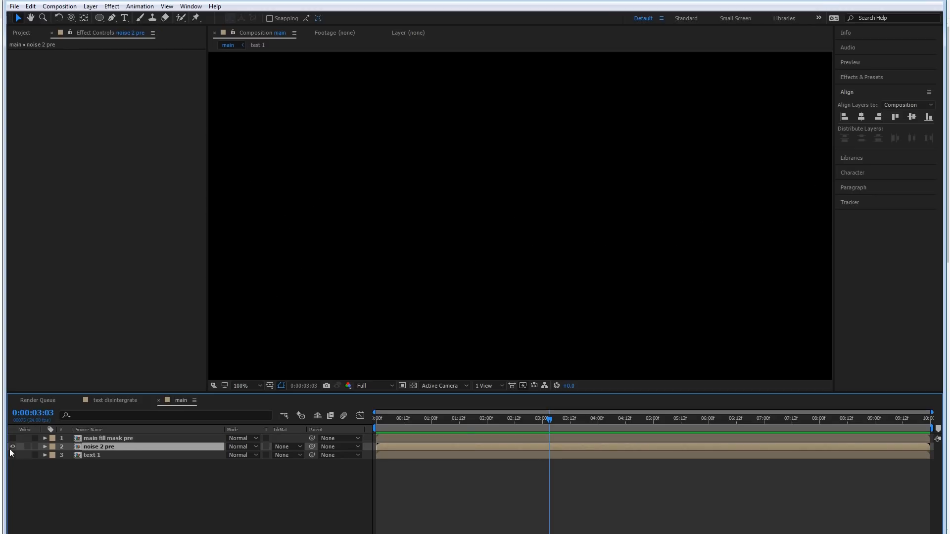
pyautogui.click(11, 448)
pyautogui.moveTo(489, 420); pyautogui.dragTo(512, 412)
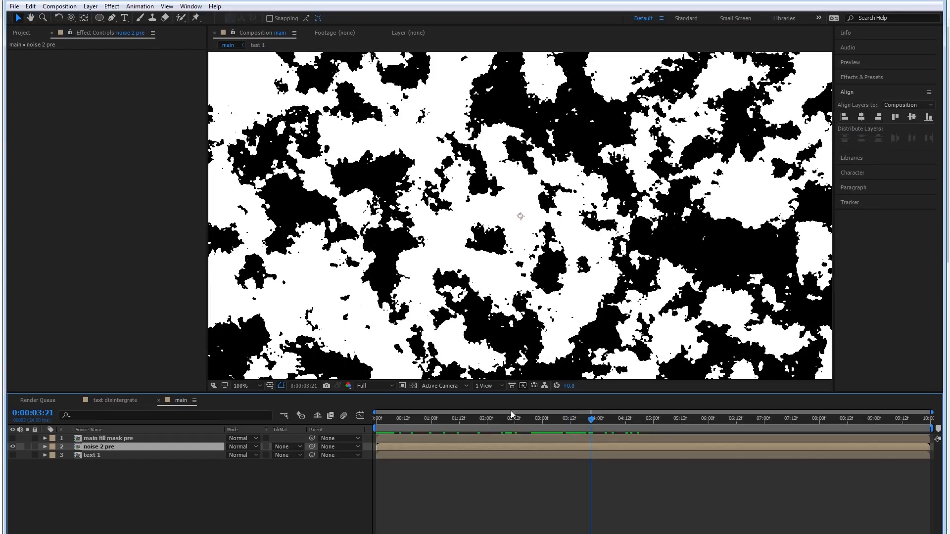
# Step: Apply the Find Edges effect to noise 2 pre with Invert enabled and preview the animated outlines
pyautogui.rightClick(134, 446)
pyautogui.moveTo(208, 191)
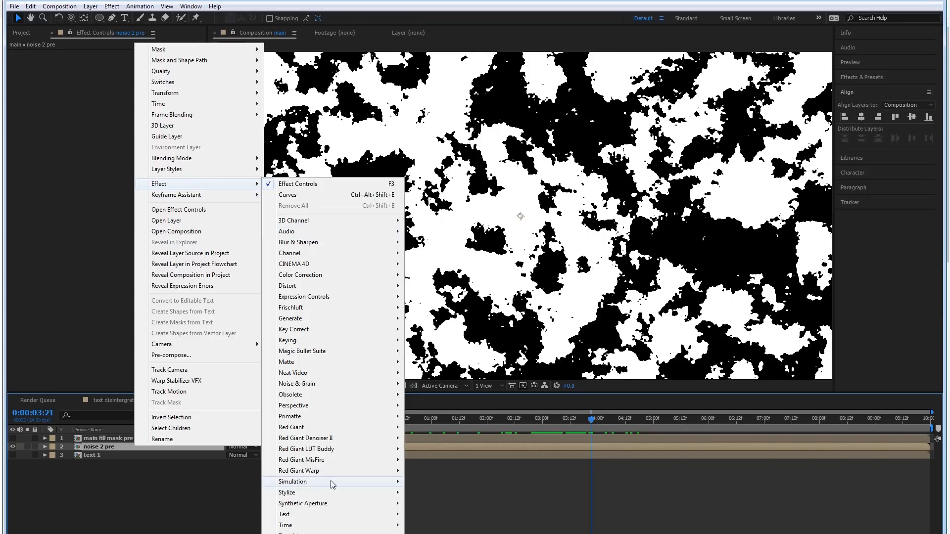
pyautogui.moveTo(323, 492)
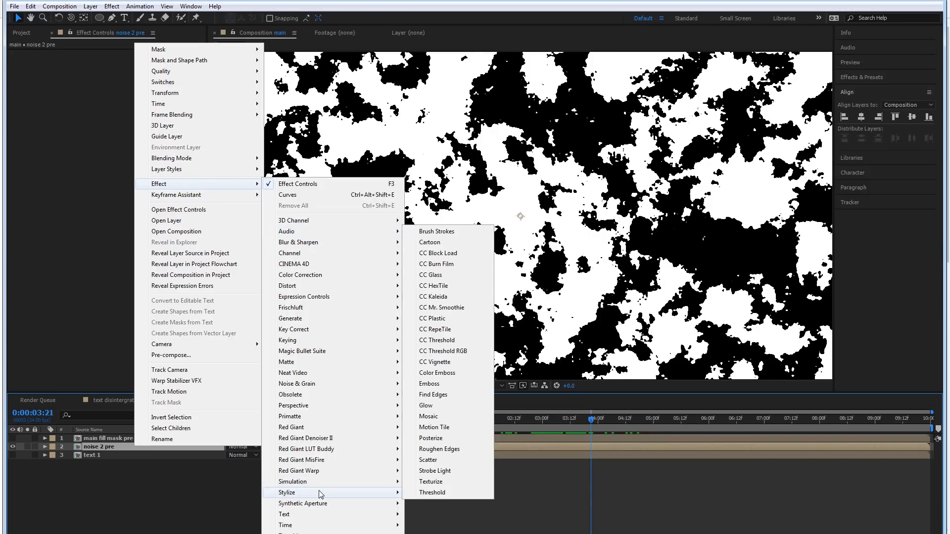
pyautogui.click(440, 395)
pyautogui.click(118, 63)
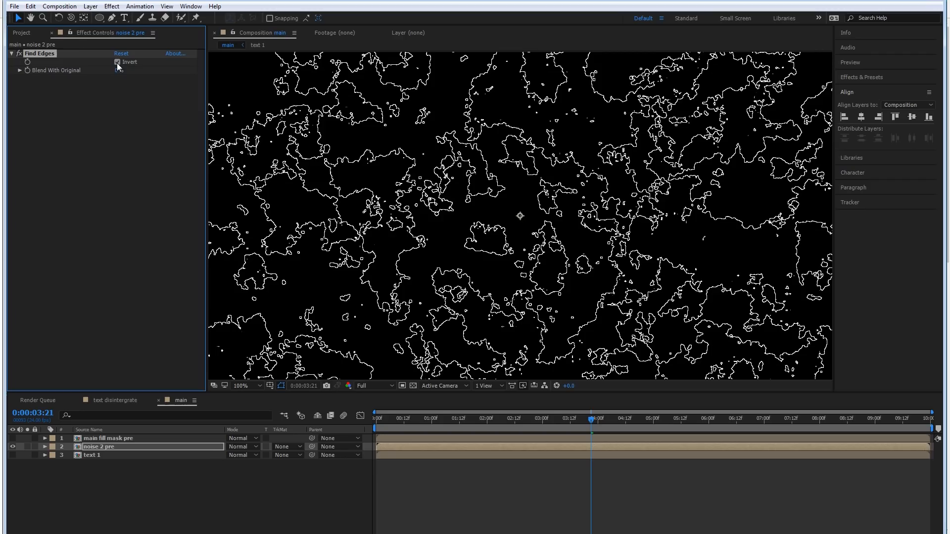
pyautogui.moveTo(547, 425); pyautogui.dragTo(621, 420)
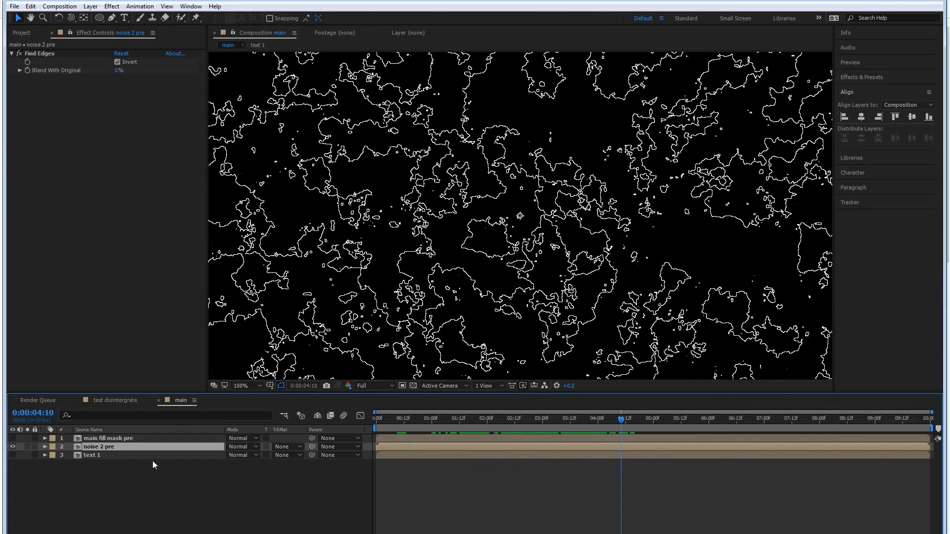
# Step: Show the bottom text 1 layer, set its track matte to Luma Matte "noise 2 pre", and preview the edge lines
pyautogui.click(13, 455)
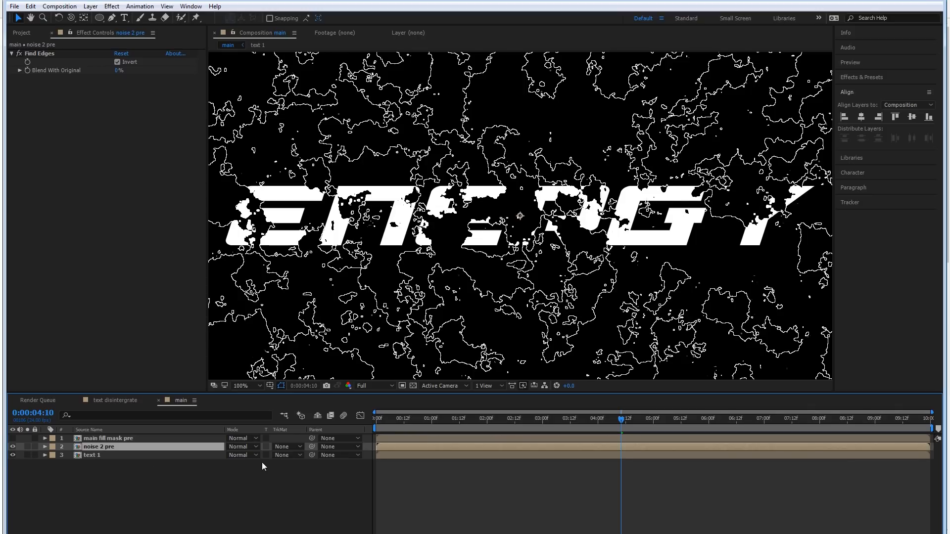
pyautogui.click(293, 456)
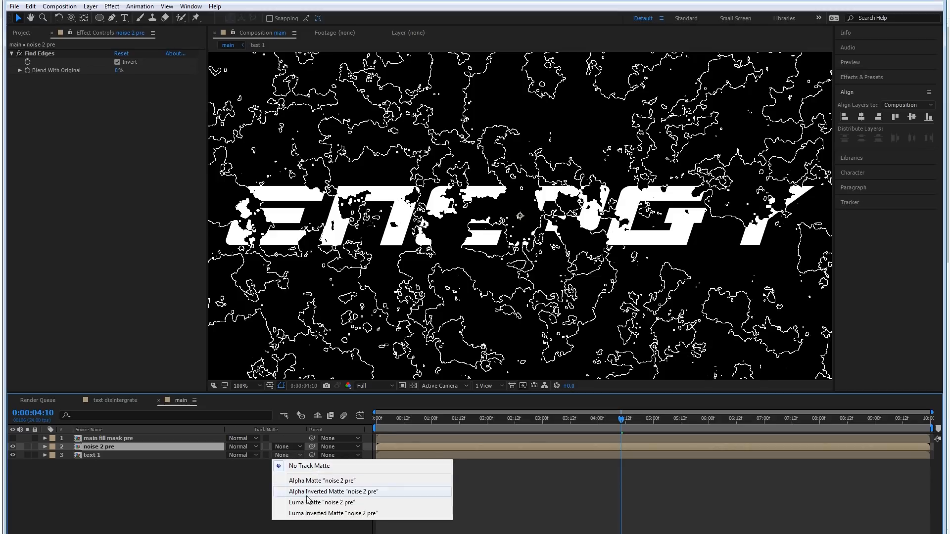
pyautogui.click(305, 503)
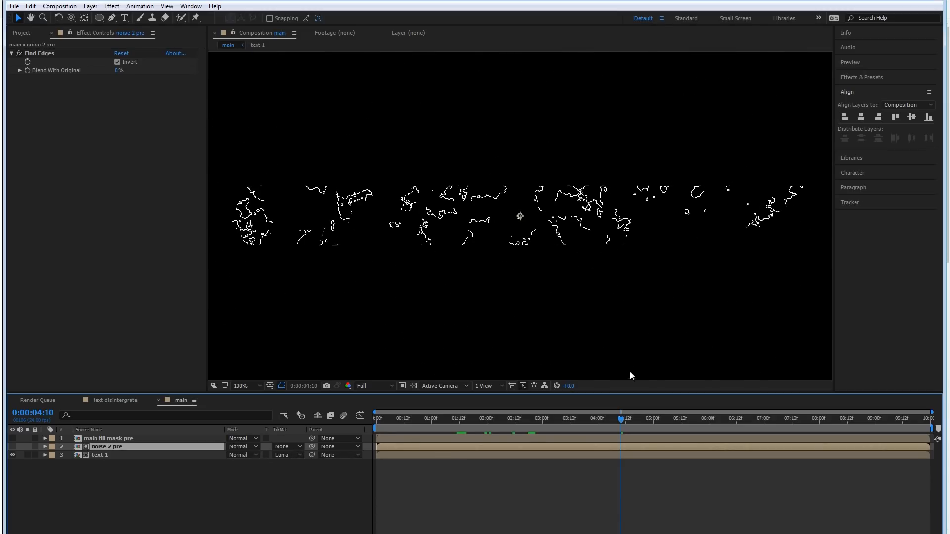
pyautogui.moveTo(540, 420); pyautogui.dragTo(588, 402)
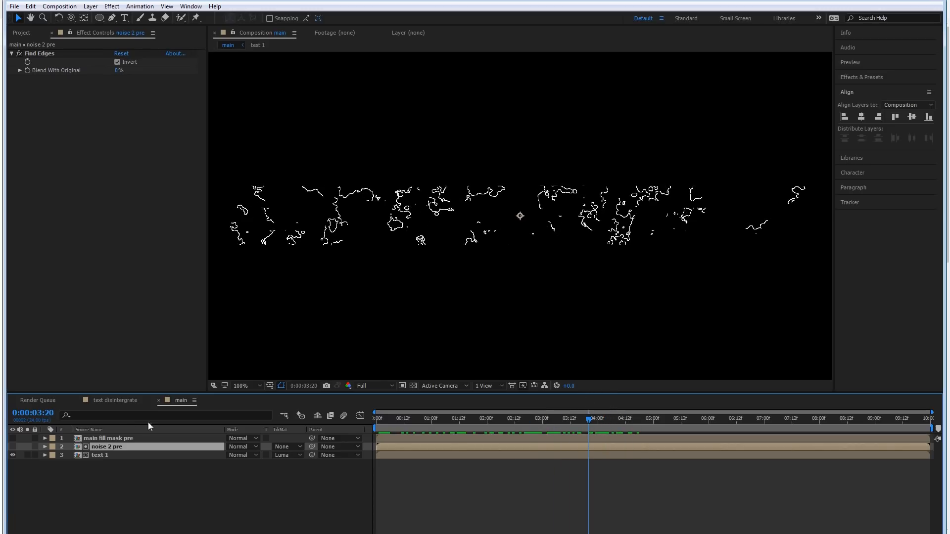
# Step: Show main fill mask pre and import mixed_grunge_texture_02.jpg, placing it as the bottom layer of the main composition
pyautogui.click(89, 438)
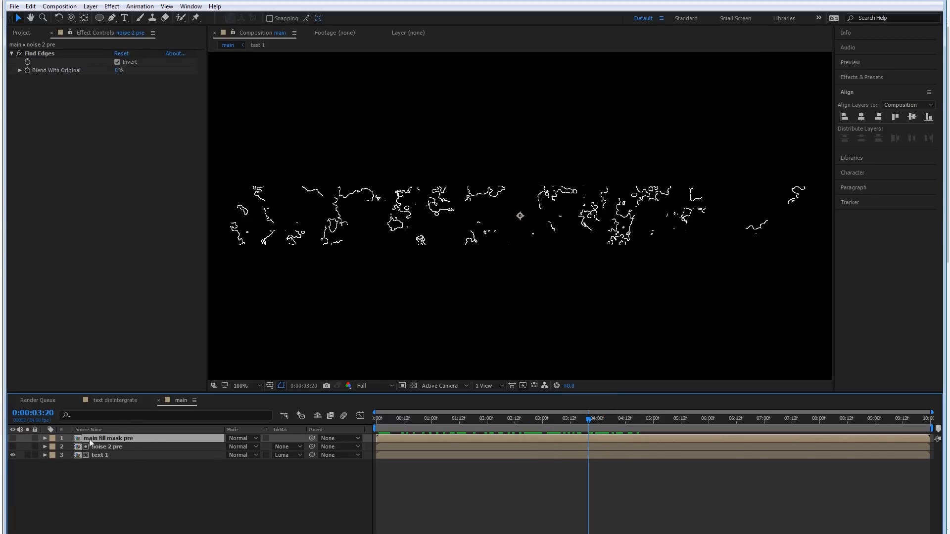
pyautogui.click(13, 438)
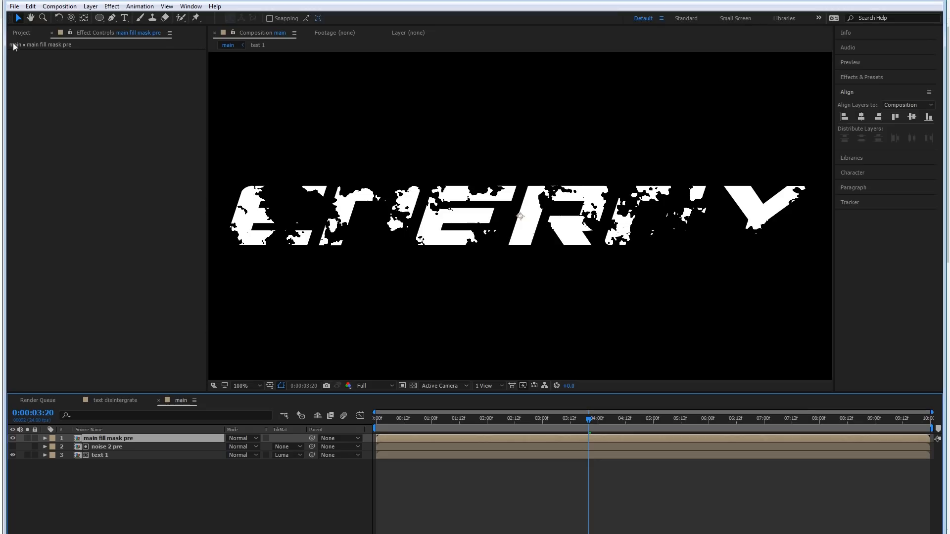
pyautogui.click(27, 33)
pyautogui.doubleClick(82, 269)
pyautogui.click(400, 283)
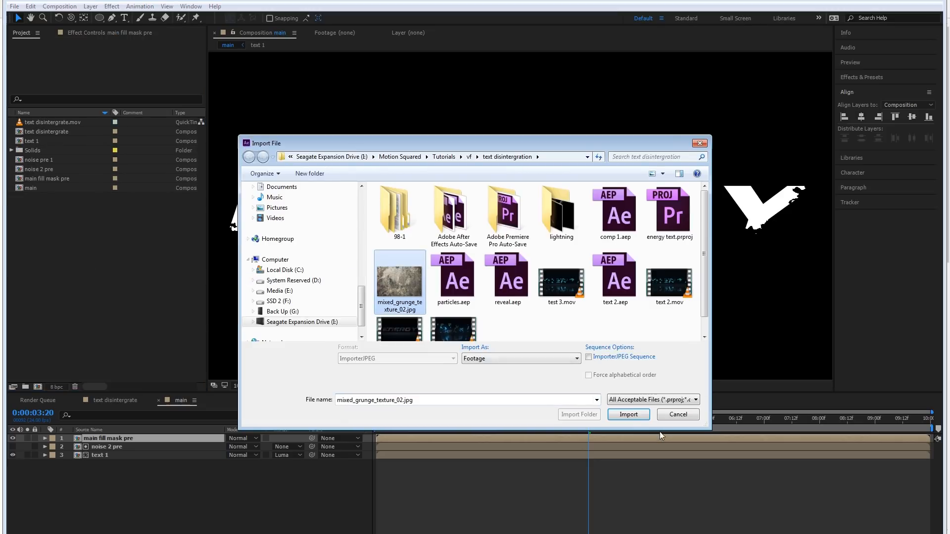
pyautogui.click(683, 414)
pyautogui.moveTo(44, 178); pyautogui.dragTo(156, 483)
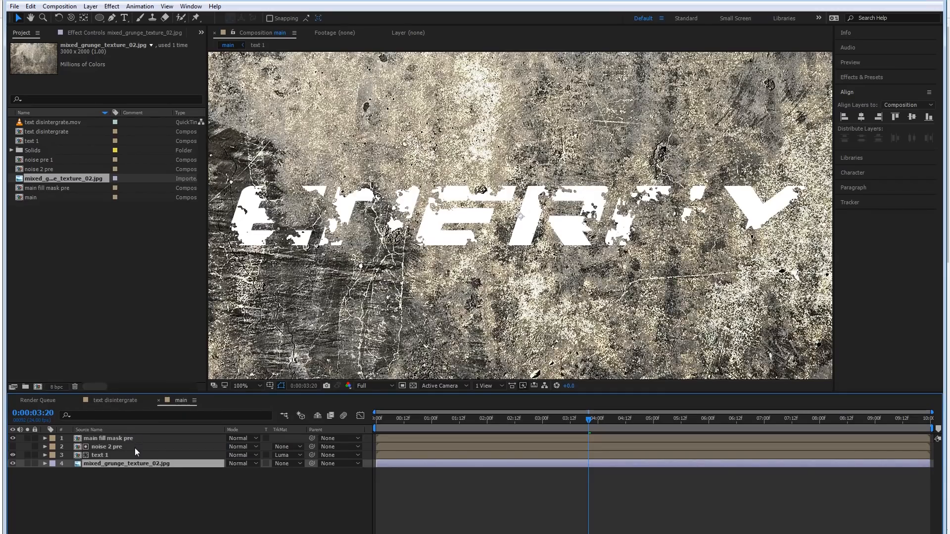
# Step: Move main fill mask pre directly above the grunge texture, set the texture's track matte to Luma Matte using it, and preview
pyautogui.click(106, 437)
pyautogui.moveTo(110, 444); pyautogui.dragTo(115, 460)
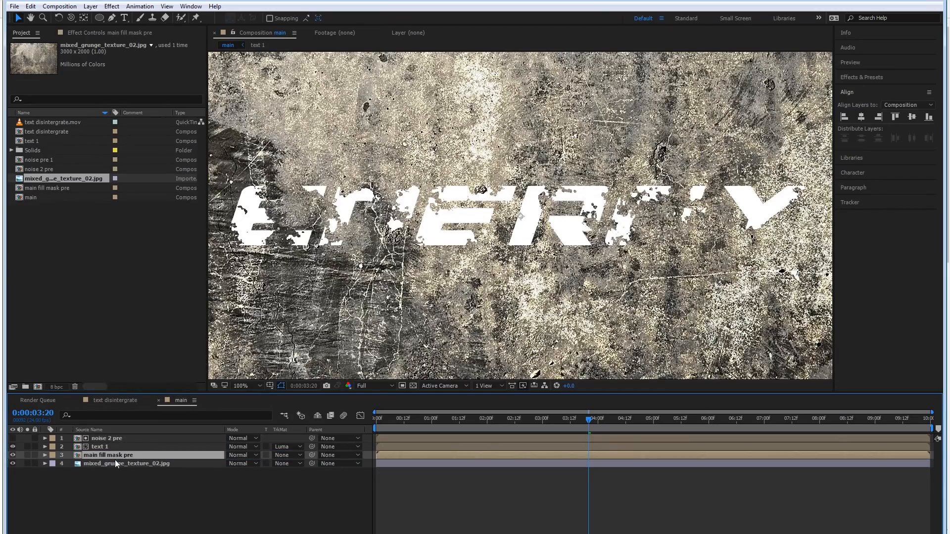
pyautogui.click(150, 465)
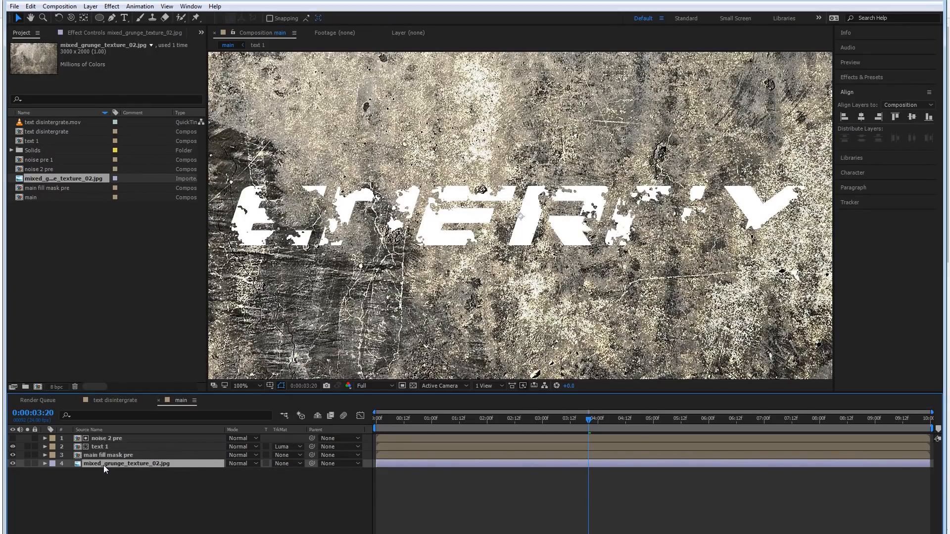
pyautogui.click(285, 464)
pyautogui.click(317, 513)
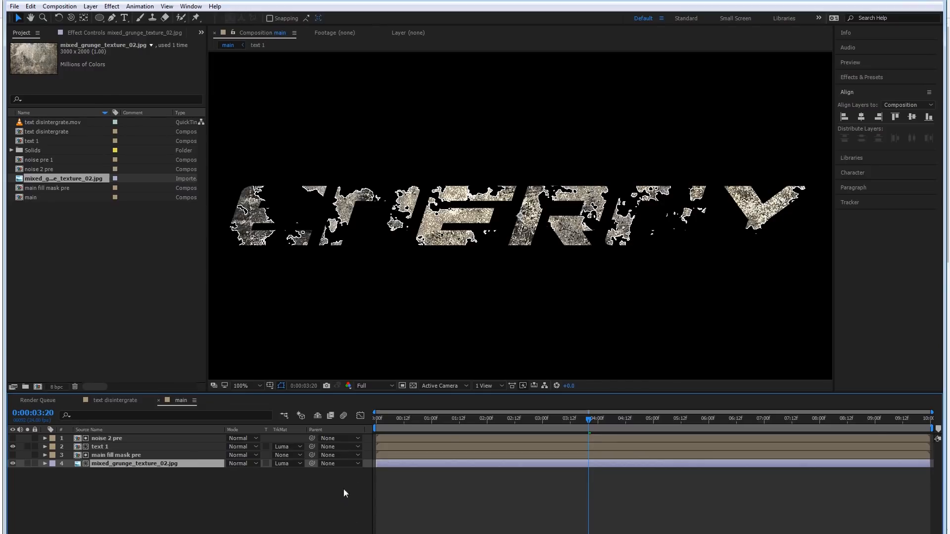
pyautogui.moveTo(574, 429); pyautogui.dragTo(619, 418)
# Step: Check text 1 by toggling its visibility, and pre-compose it with noise 2 pre as "outline pre"
pyautogui.click(109, 447)
pyautogui.click(11, 448)
pyautogui.click(11, 447)
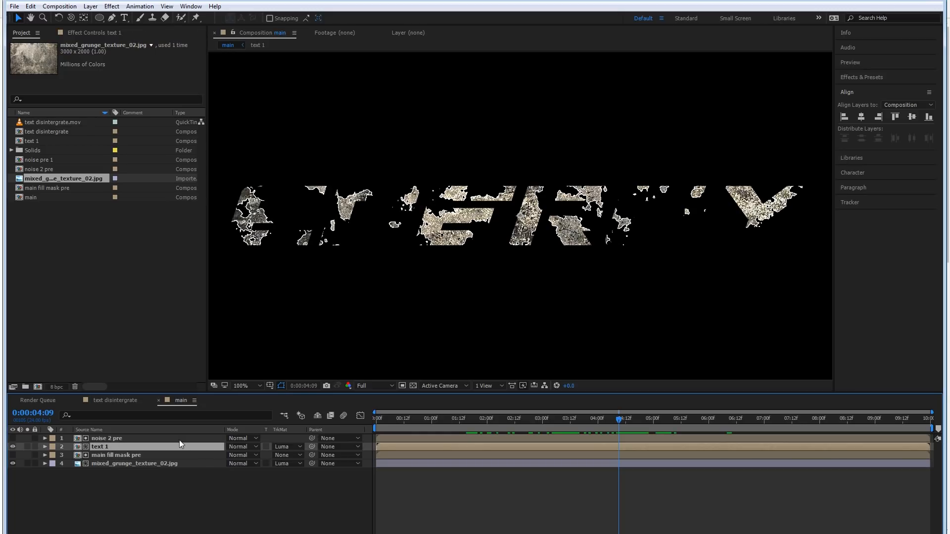
pyautogui.keyDown('ctrl'); pyautogui.click(148, 439); pyautogui.keyUp('ctrl')
pyautogui.rightClick(148, 438)
pyautogui.click(198, 347)
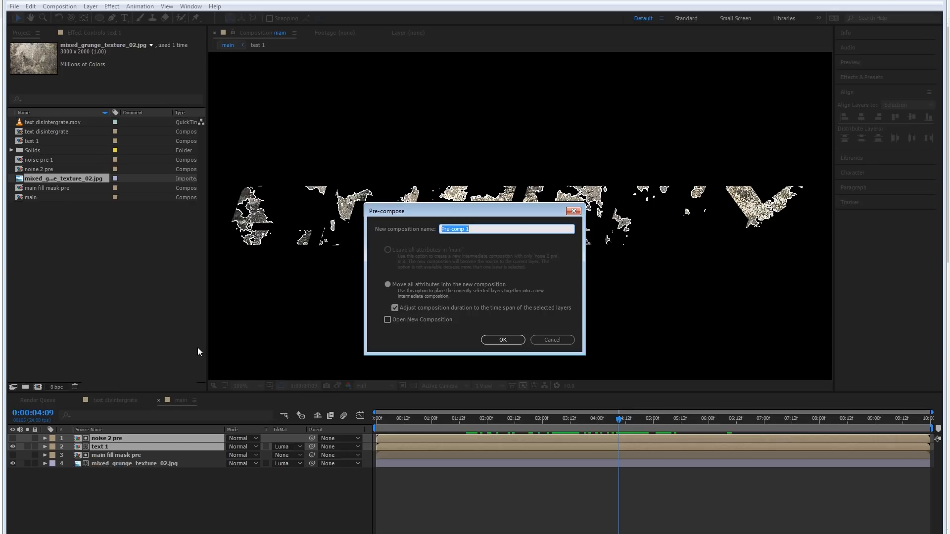
pyautogui.write('p')
# Step: Set the Scale of the mixed_grunge_texture_02.jpg layer to 50%
pyautogui.click(173, 455)
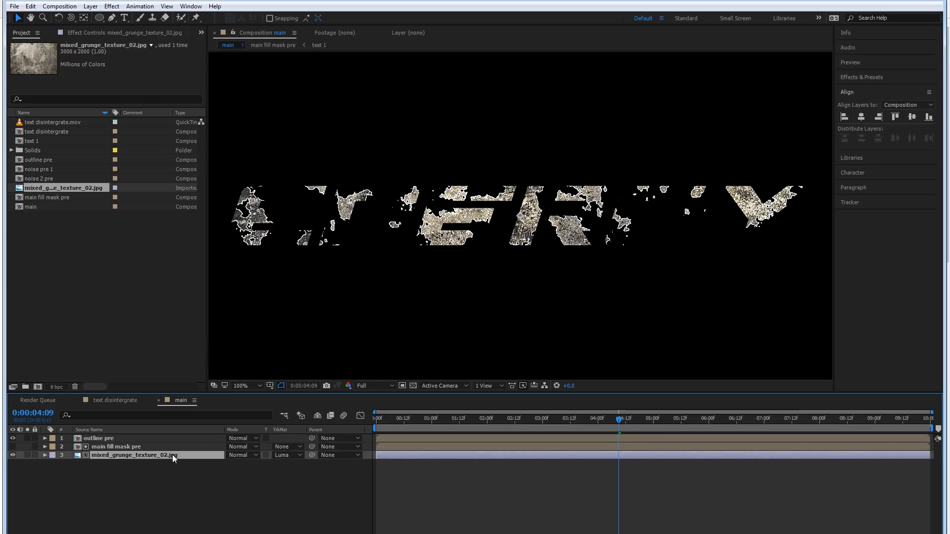
pyautogui.press('s')
pyautogui.press(',')
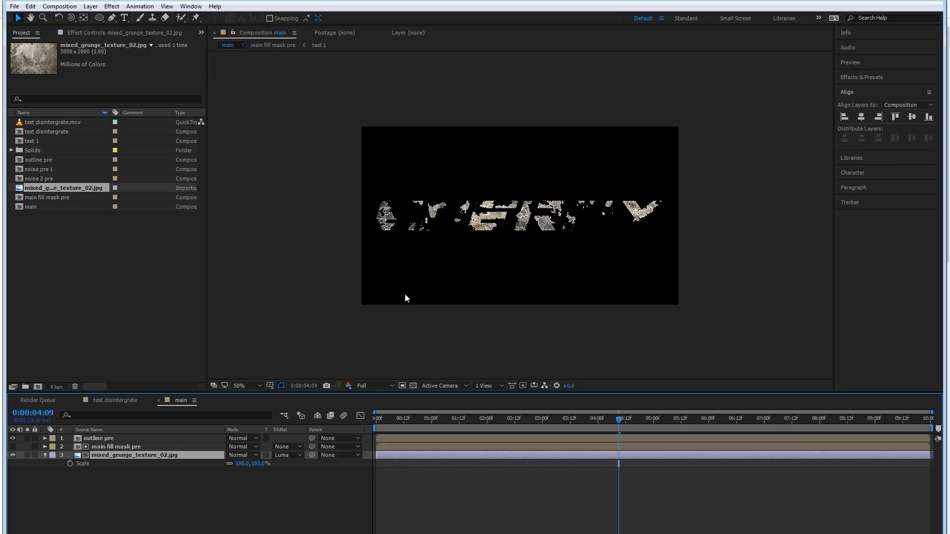
pyautogui.click(244, 464)
pyautogui.write('50')
pyautogui.press('Return')
pyautogui.press('.')
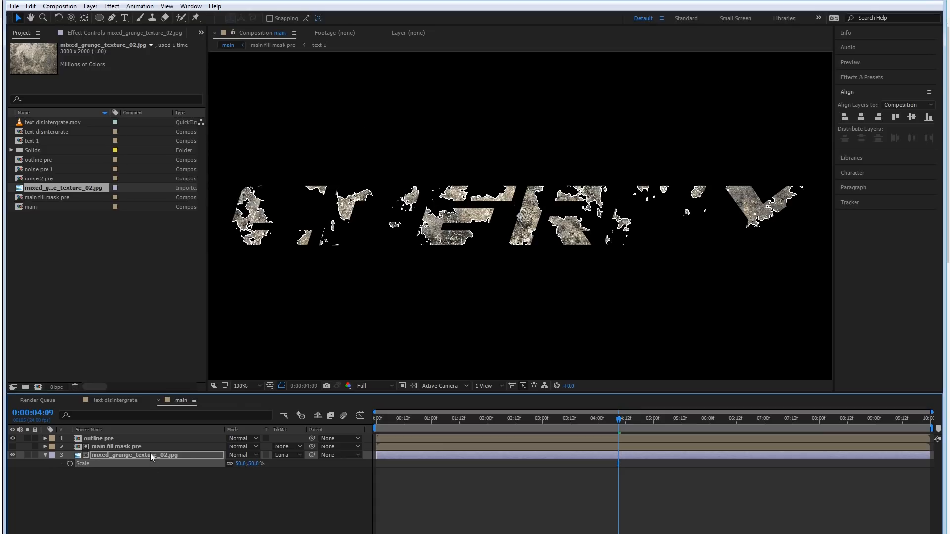
# Step: Apply the Tint effect to the grunge texture layer with Map White To set to dark grey 5C5C5C, and preview the fill
pyautogui.rightClick(149, 456)
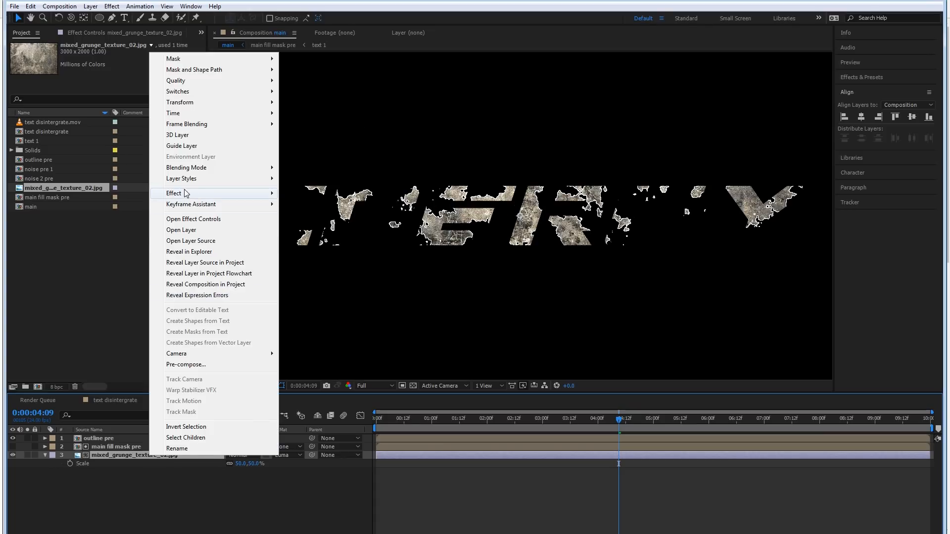
pyautogui.moveTo(203, 196)
pyautogui.moveTo(337, 281)
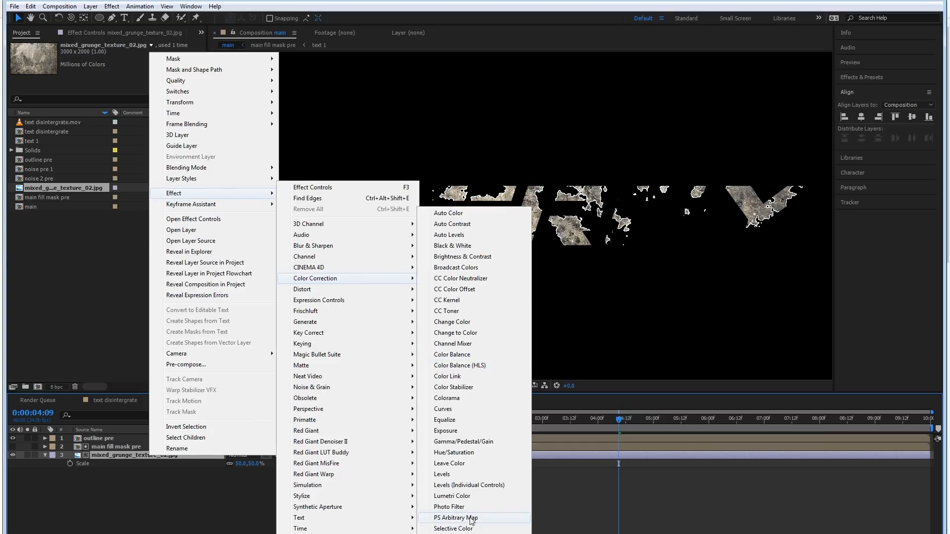
pyautogui.click(440, 533)
pyautogui.moveTo(436, 448)
pyautogui.mouseDown()
pyautogui.moveTo(362, 445)
pyautogui.moveTo(351, 456)
pyautogui.mouseUp()
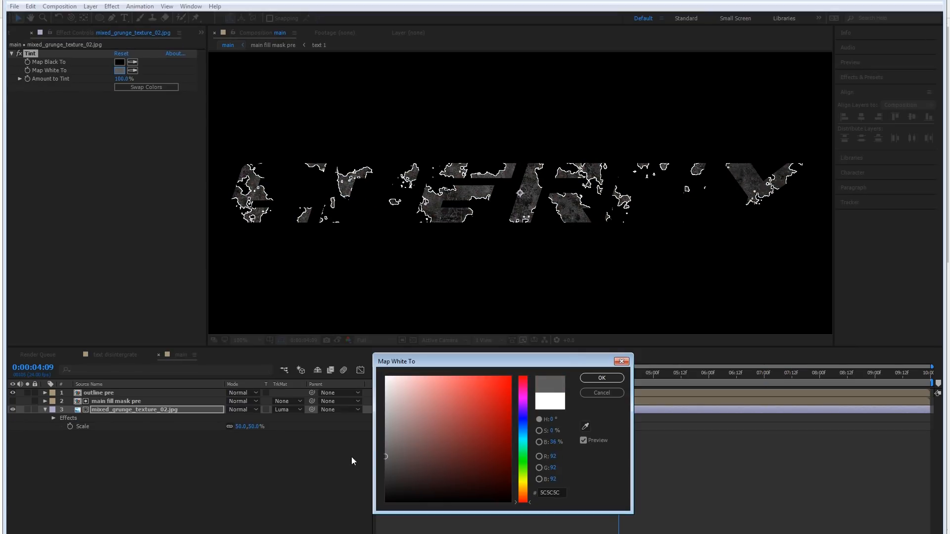
pyautogui.click(591, 377)
pyautogui.moveTo(539, 373); pyautogui.dragTo(602, 378)
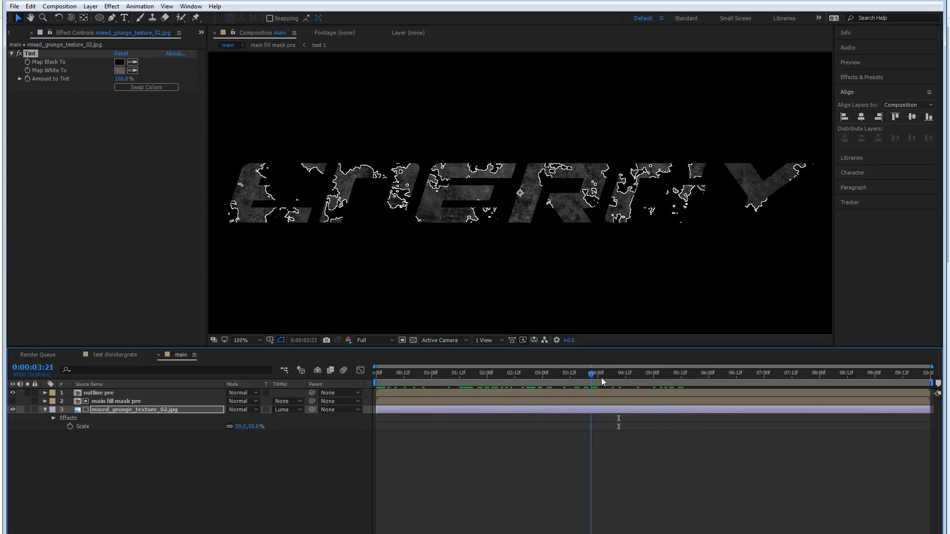
# Step: Examine the sparks coming off the burning edges across the text disintergrate composition
pyautogui.click(98, 356)
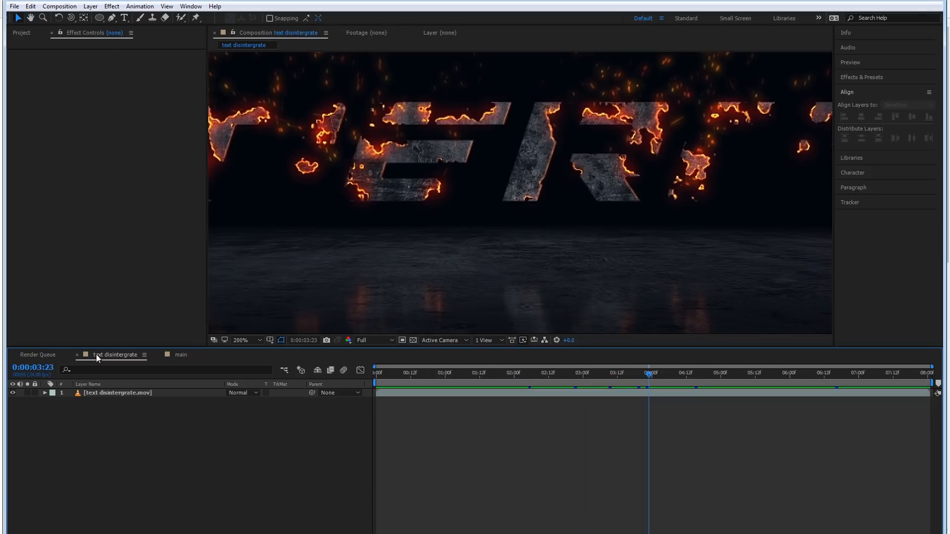
pyautogui.scroll(-2, 384, 232)
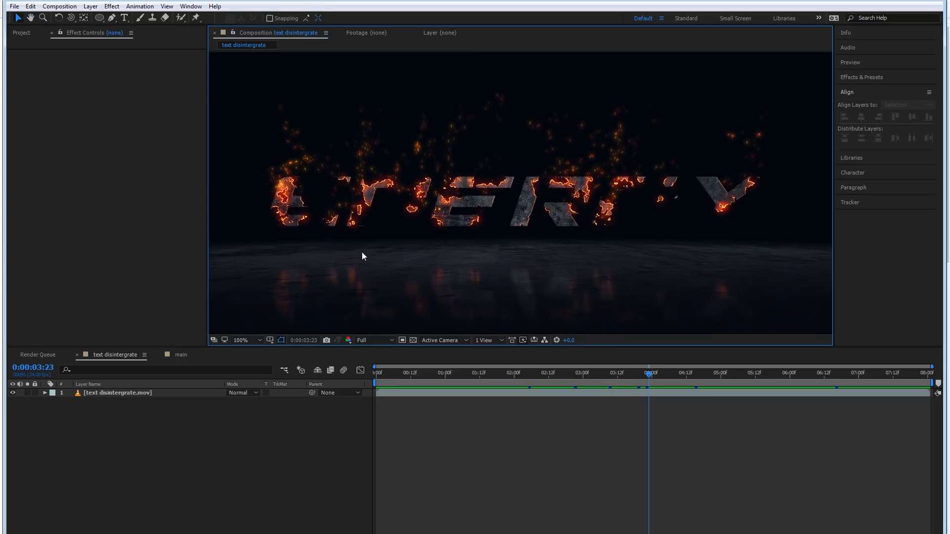
pyautogui.moveTo(562, 372); pyautogui.dragTo(738, 378)
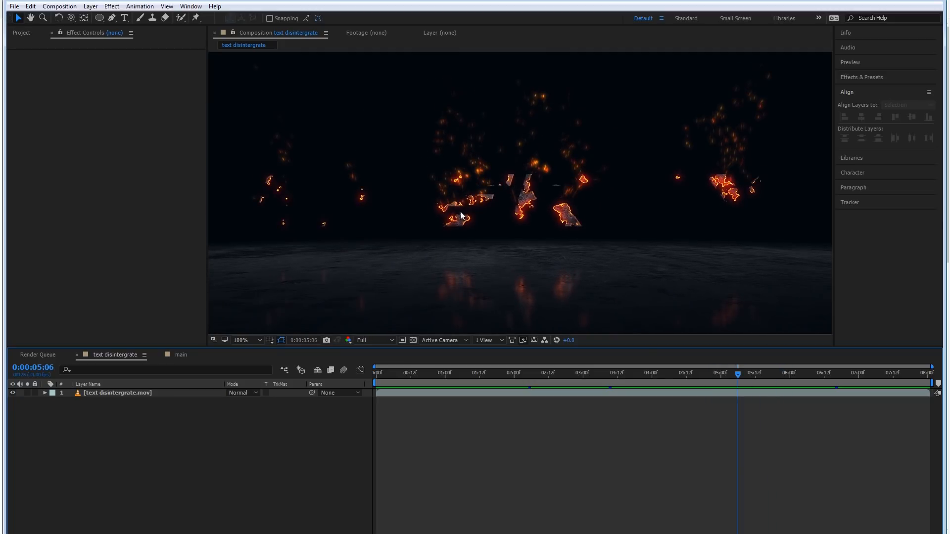
# Step: Create a black 1280 x 720 px solid in the main composition
pyautogui.click(181, 354)
pyautogui.rightClick(165, 417)
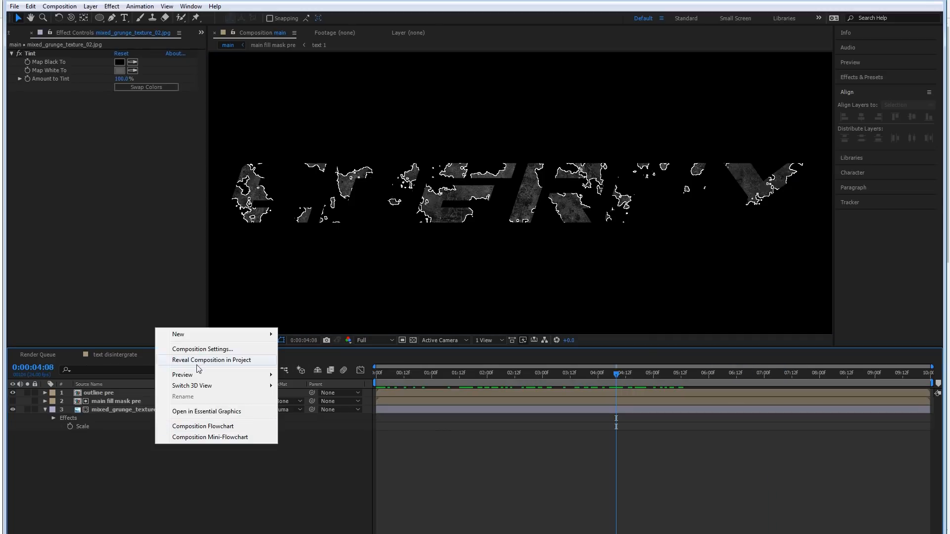
pyautogui.moveTo(194, 335)
pyautogui.click(297, 360)
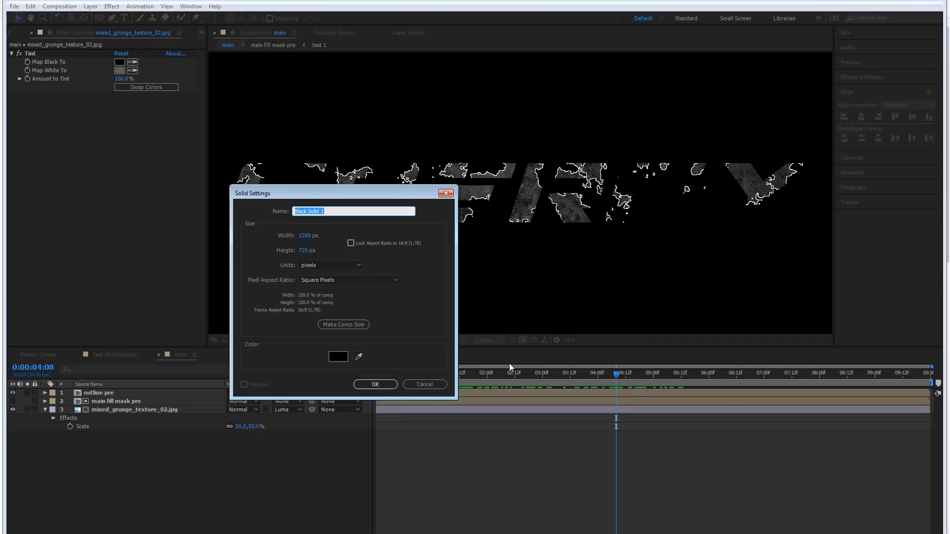
pyautogui.click(376, 385)
# Step: Apply the Trapcode Particular effect to the black solid
pyautogui.rightClick(111, 391)
pyautogui.moveTo(150, 130)
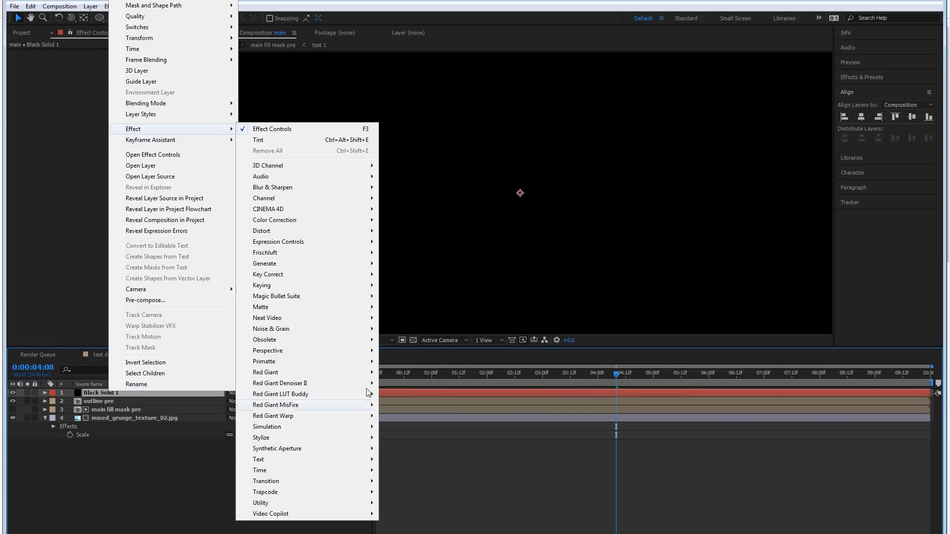
pyautogui.moveTo(302, 493)
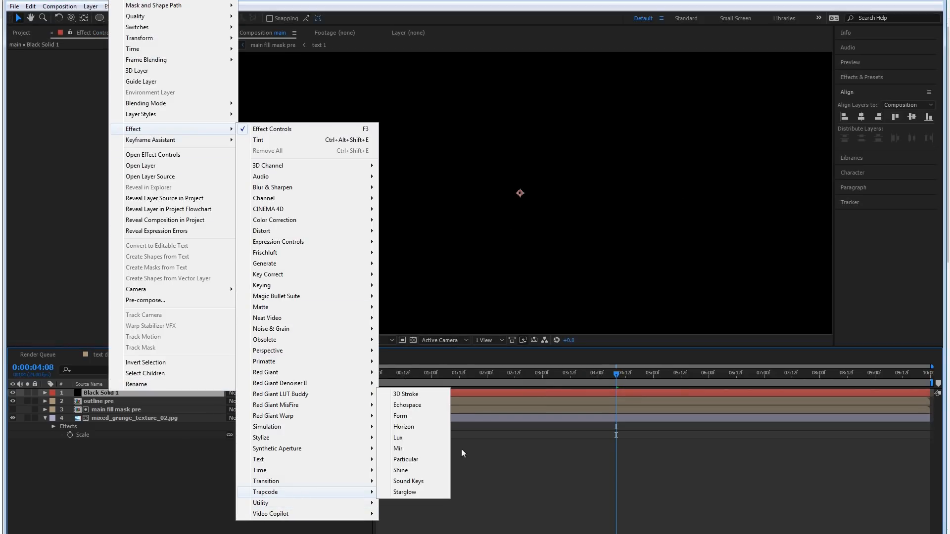
pyautogui.click(429, 460)
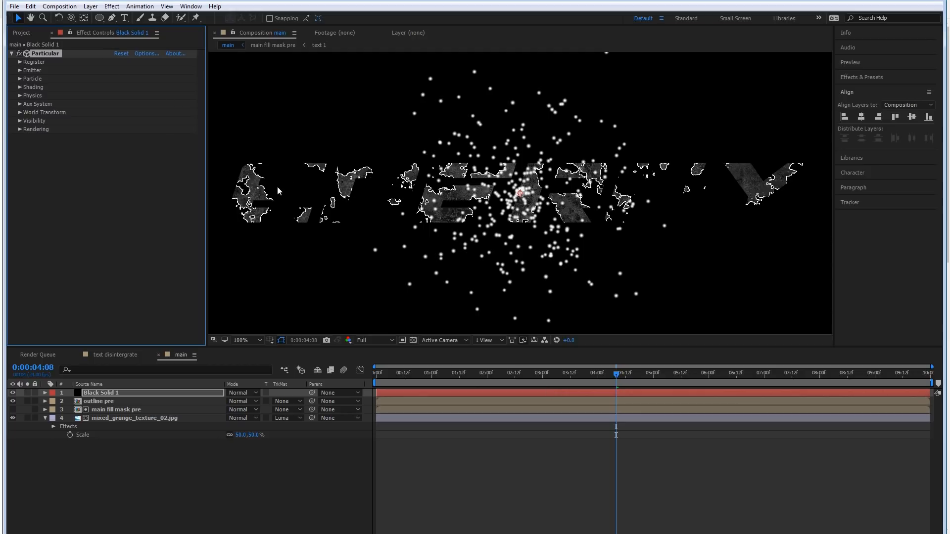
# Step: Set Particular's Emitter Type to Layer
pyautogui.click(19, 70)
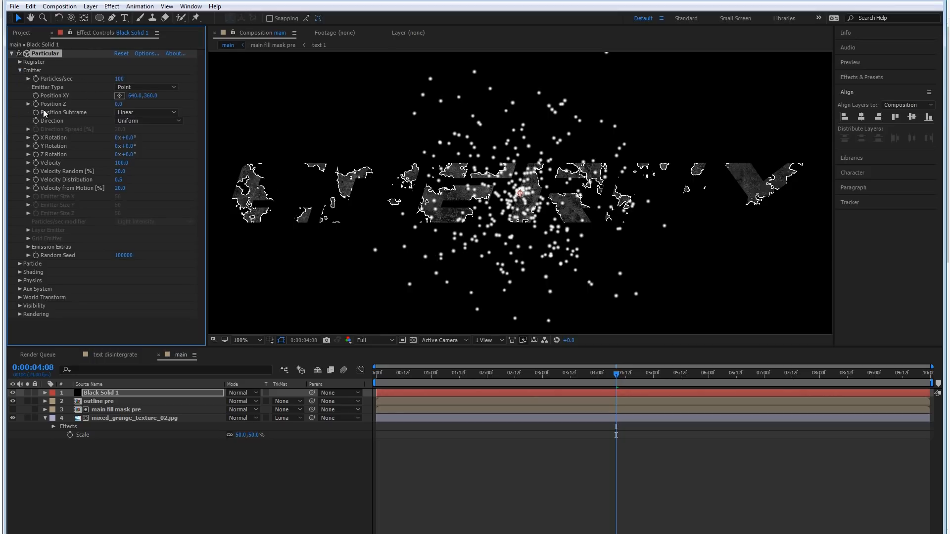
pyautogui.click(154, 88)
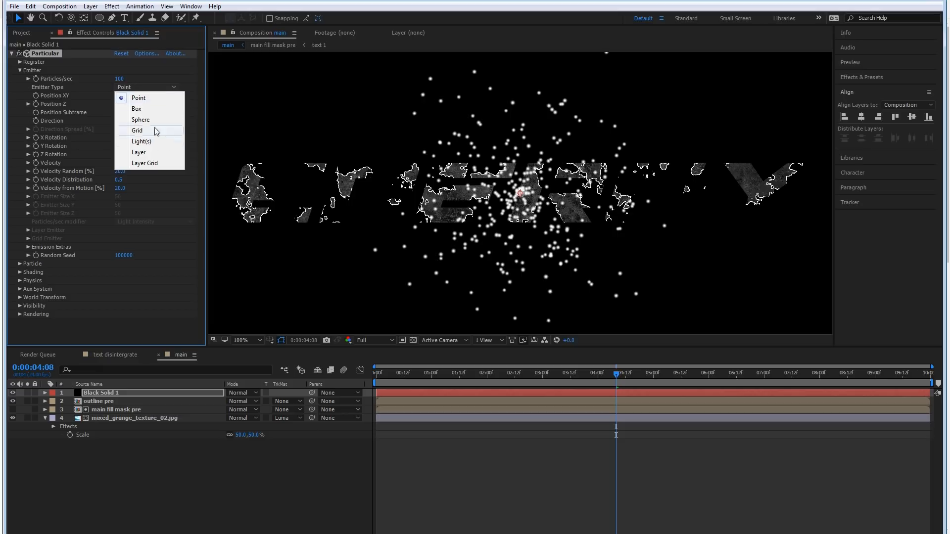
pyautogui.click(153, 152)
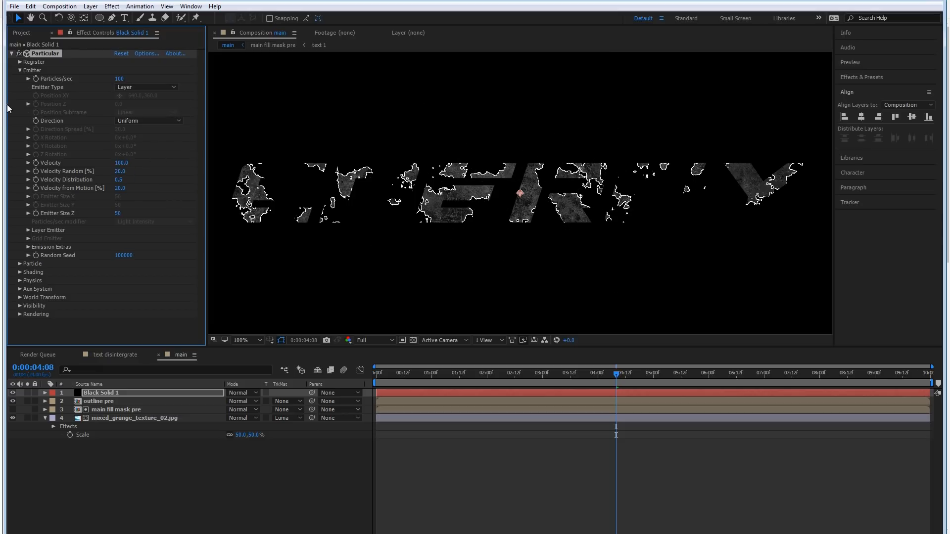
# Step: Make outline pre a 3D layer and choose it as the Layer Emitter source in Particular
pyautogui.click(26, 230)
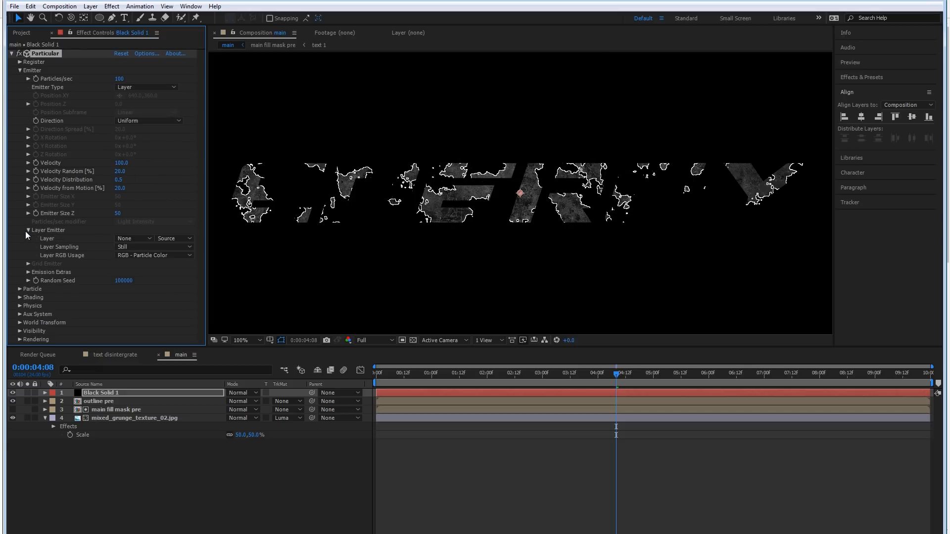
pyautogui.click(148, 402)
pyautogui.press('F4')
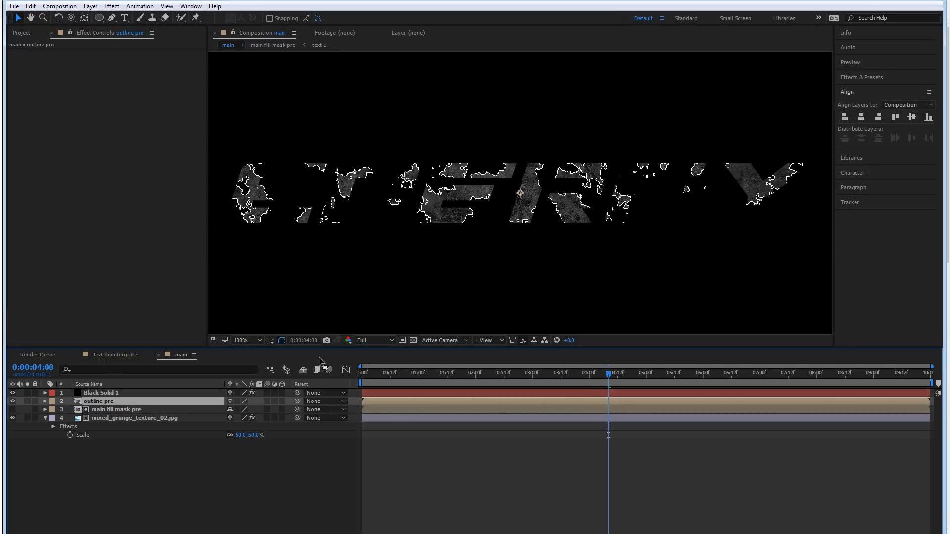
pyautogui.click(282, 401)
pyautogui.click(135, 394)
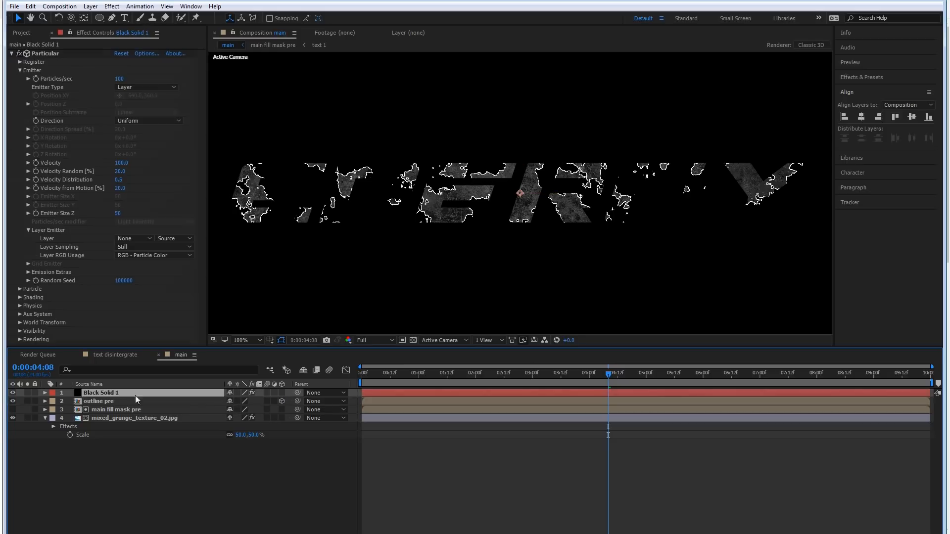
pyautogui.click(132, 239)
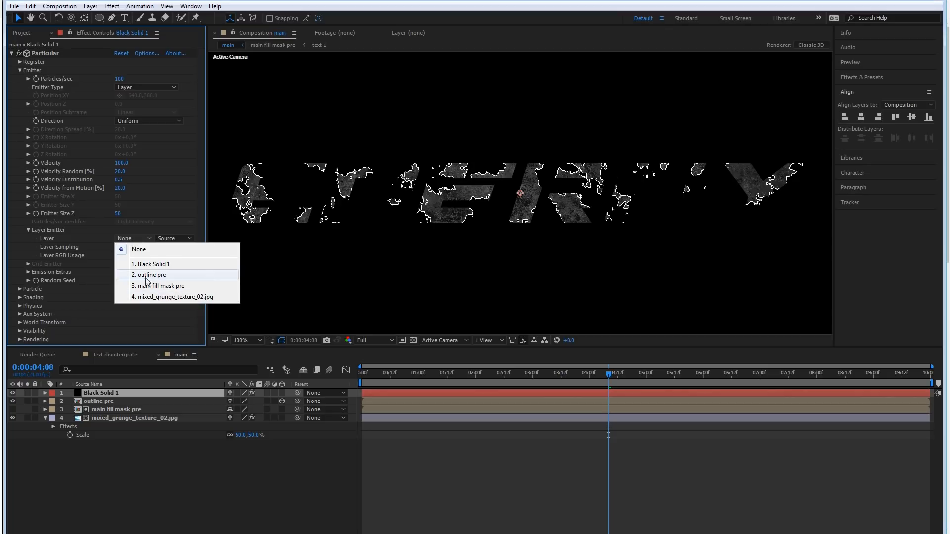
pyautogui.click(179, 276)
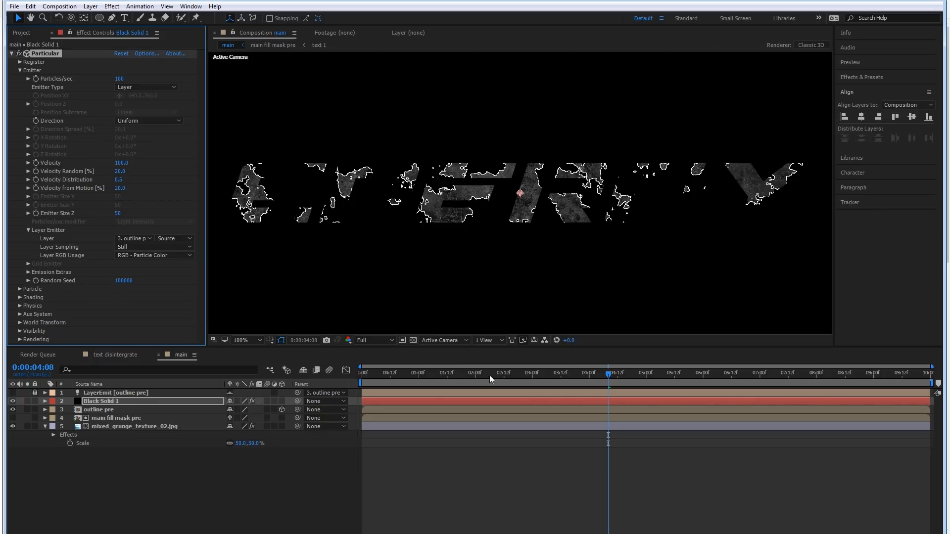
# Step: Set Particular's Particles/sec to 30000 and check the emission at other times in the timeline
pyautogui.moveTo(486, 372); pyautogui.dragTo(454, 378)
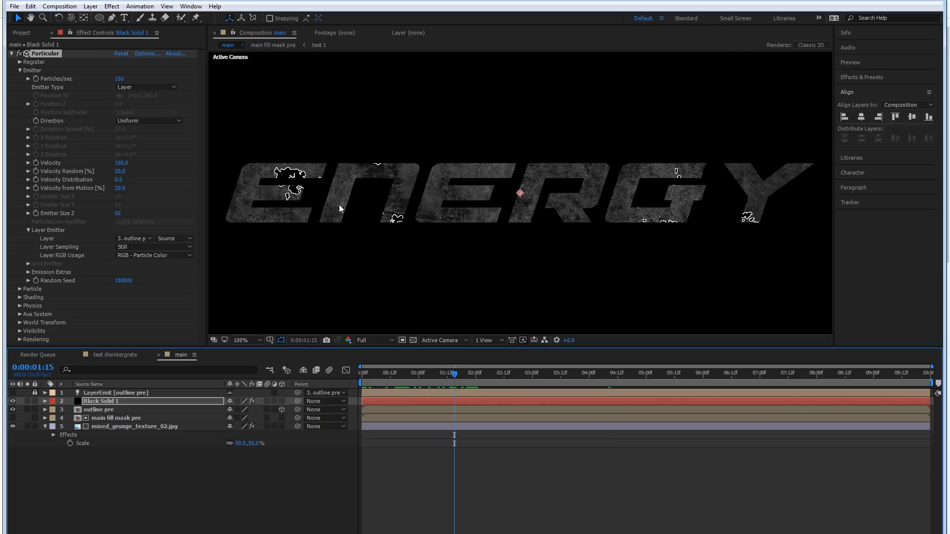
pyautogui.moveTo(467, 385); pyautogui.dragTo(511, 375)
pyautogui.press('space')
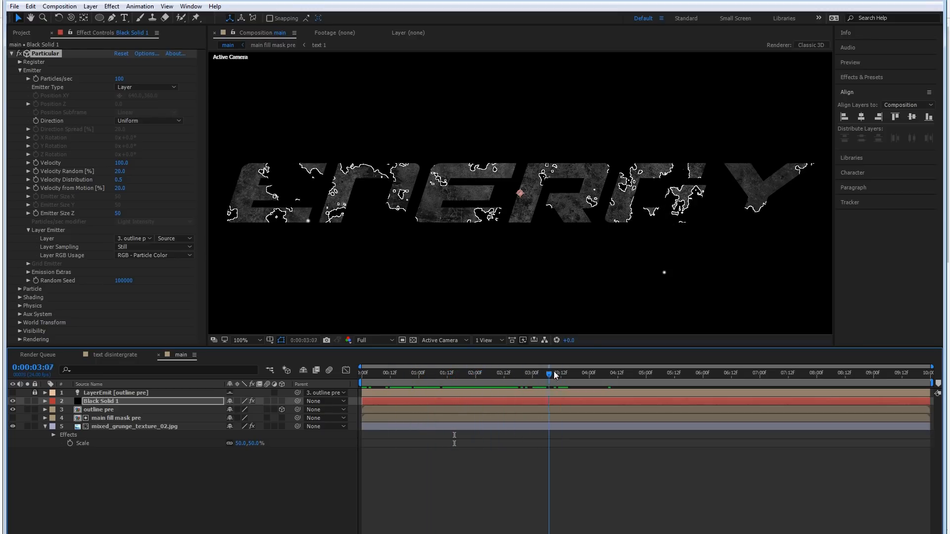
pyautogui.click(122, 79)
pyautogui.write('30')
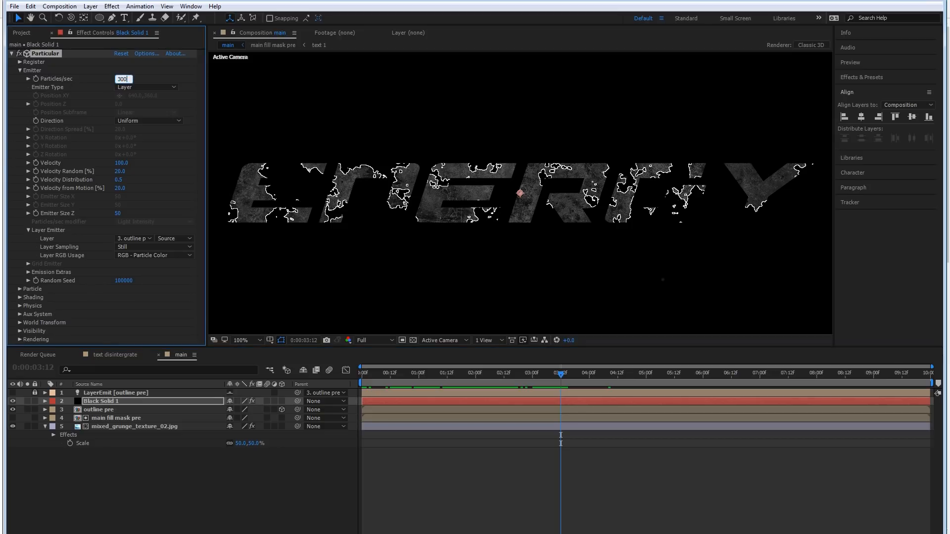
pyautogui.write('000')
pyautogui.press('Return')
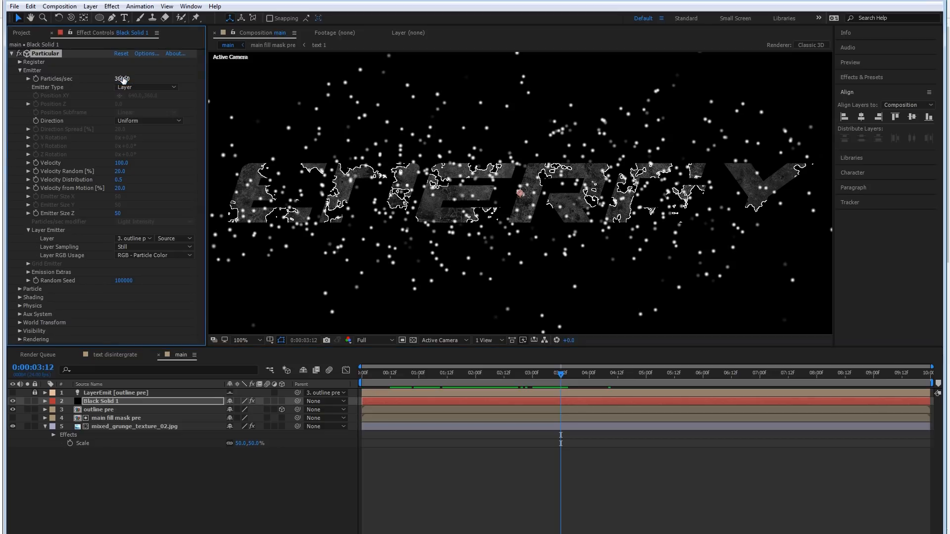
pyautogui.moveTo(362, 369); pyautogui.dragTo(483, 346)
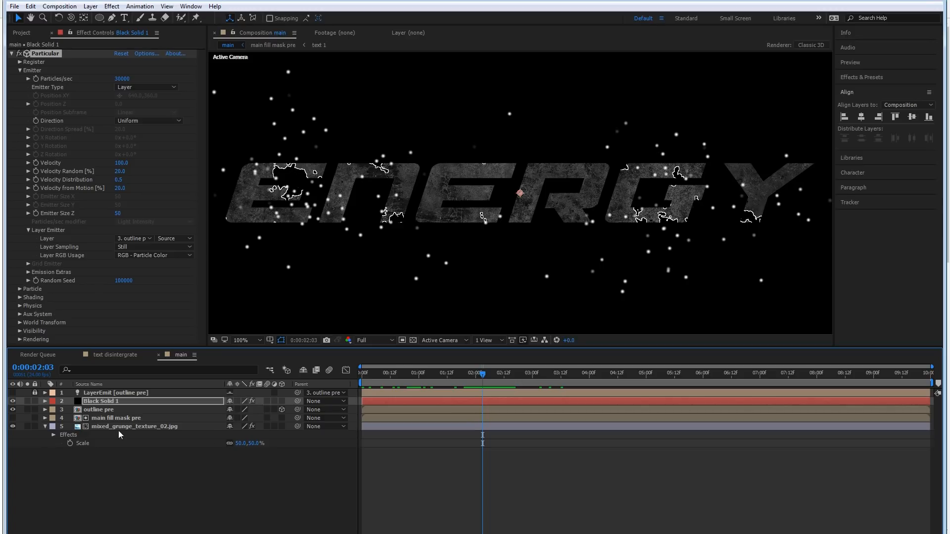
# Step: Duplicate the outline pre layer and pre-compose the copy as "outline pre wide", moving all attributes into the new composition
pyautogui.click(110, 413)
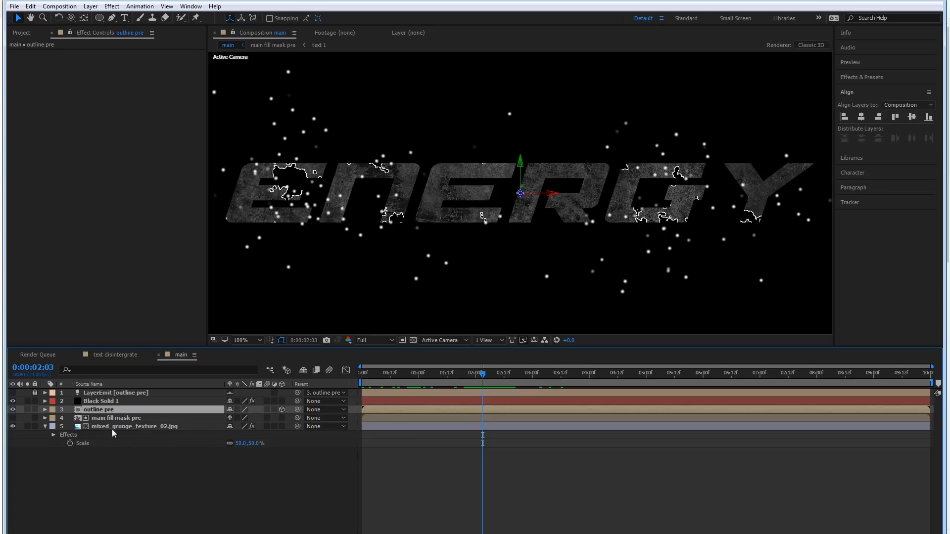
pyautogui.hotkey('ctrl', 'd')
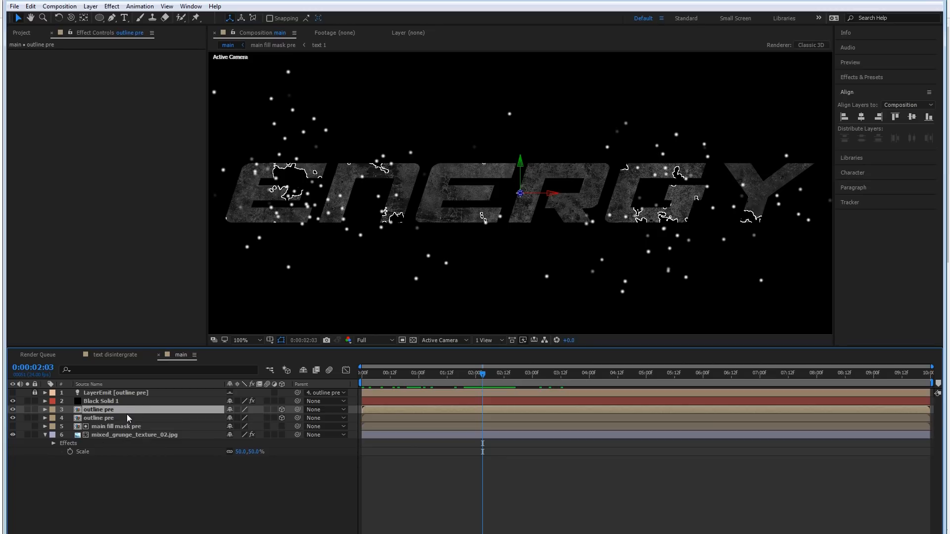
pyautogui.rightClick(114, 410)
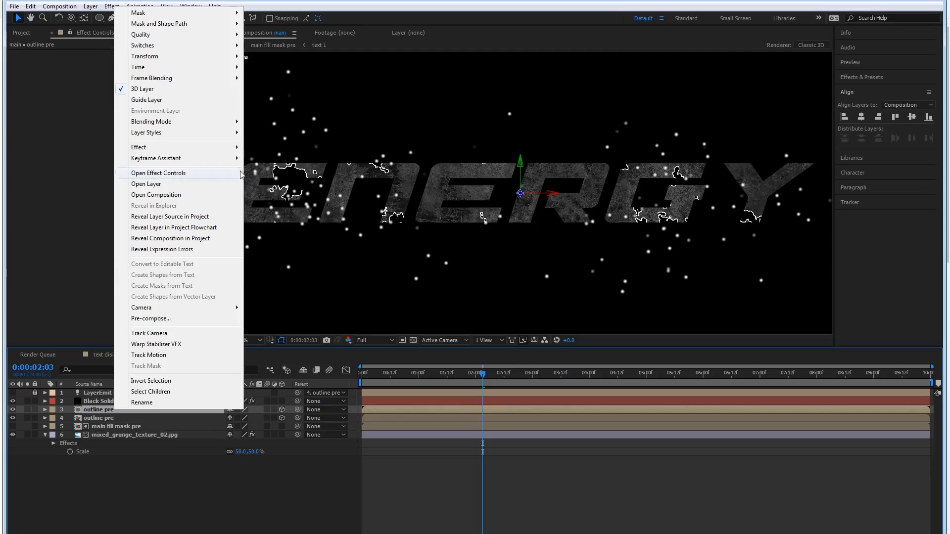
pyautogui.click(182, 324)
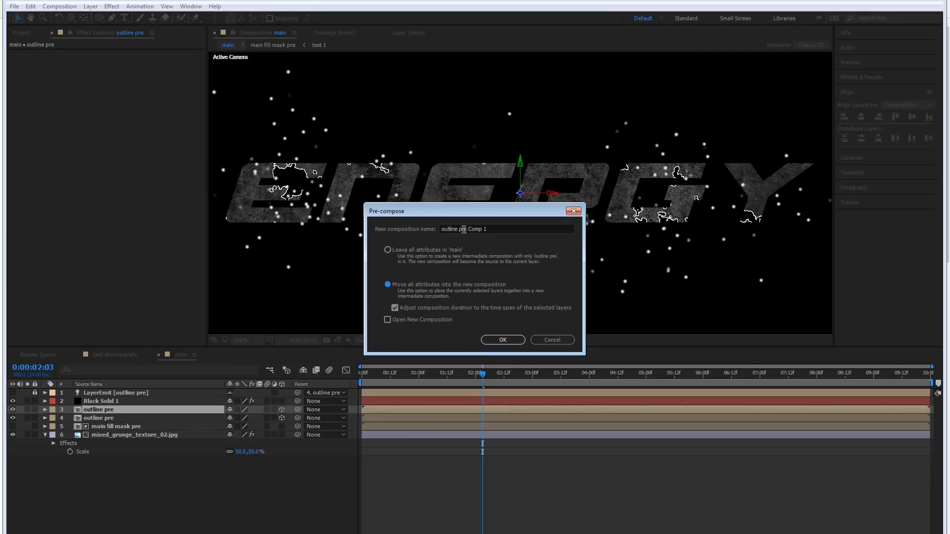
pyautogui.moveTo(468, 228); pyautogui.dragTo(520, 227)
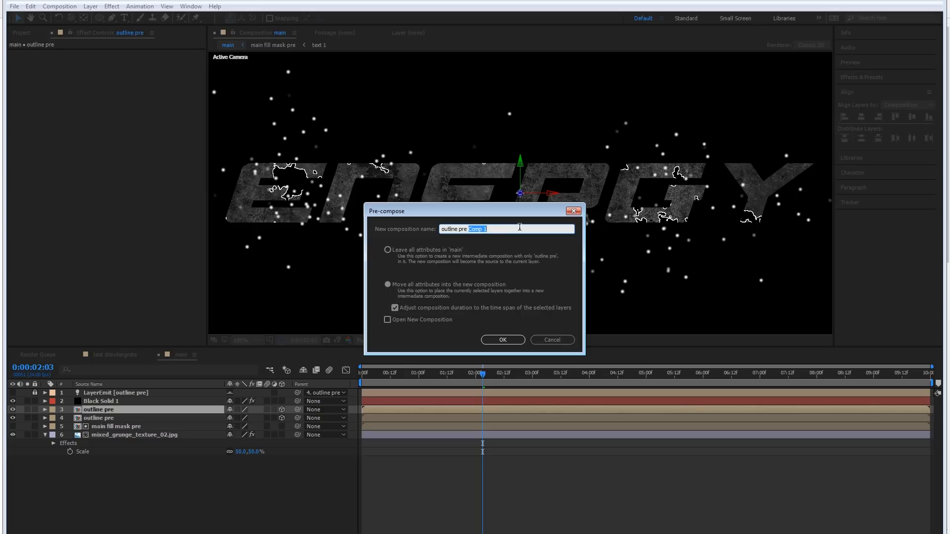
pyautogui.write('wide')
pyautogui.press('Return')
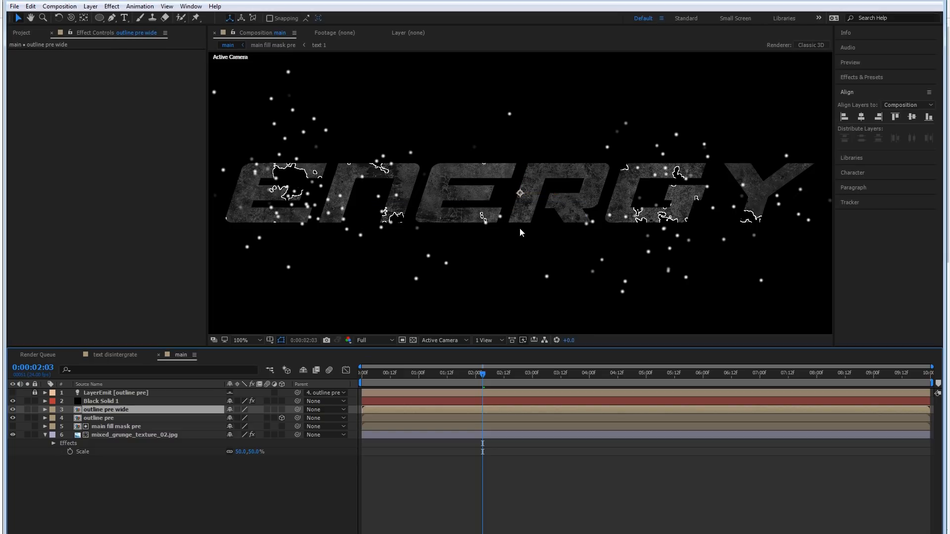
# Step: Open the outline pre wide composition and apply the Simple Choker effect to its outline pre layer
pyautogui.doubleClick(98, 410)
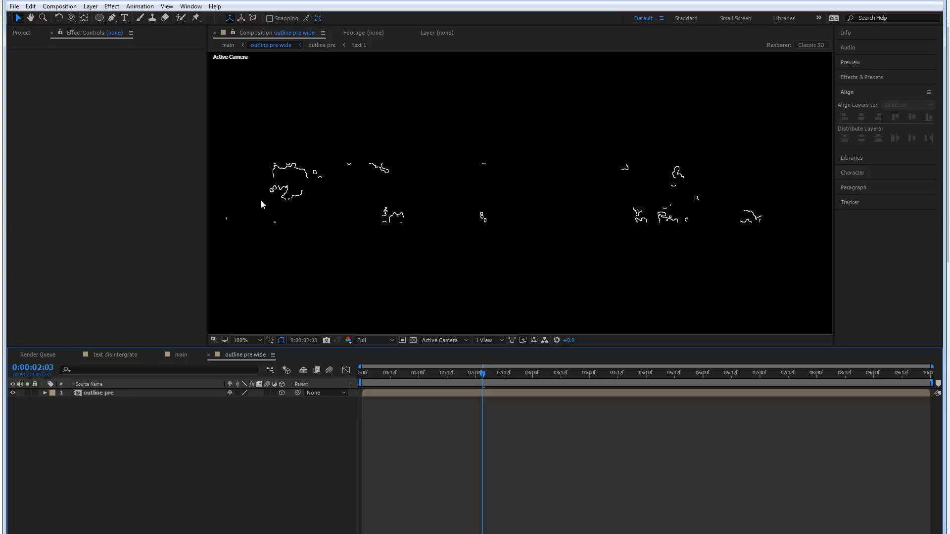
pyautogui.rightClick(95, 395)
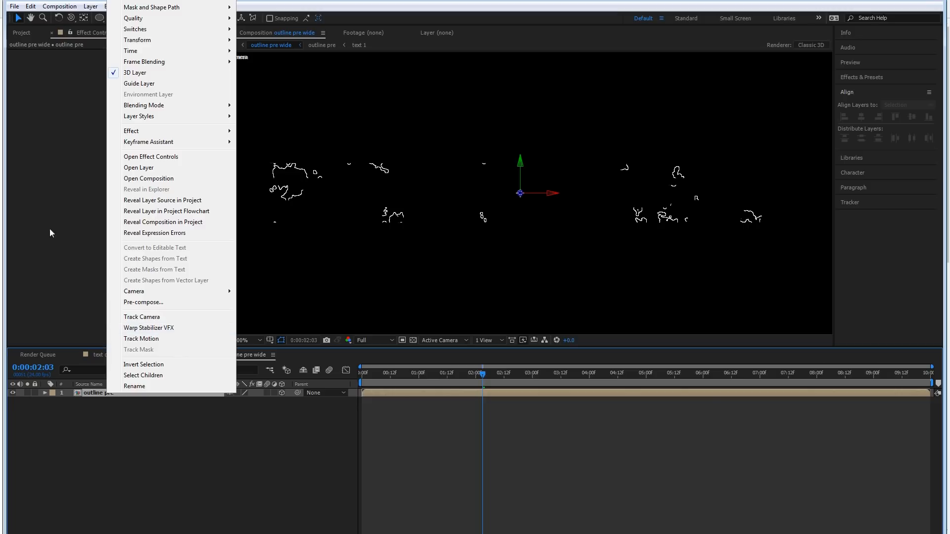
pyautogui.moveTo(156, 136)
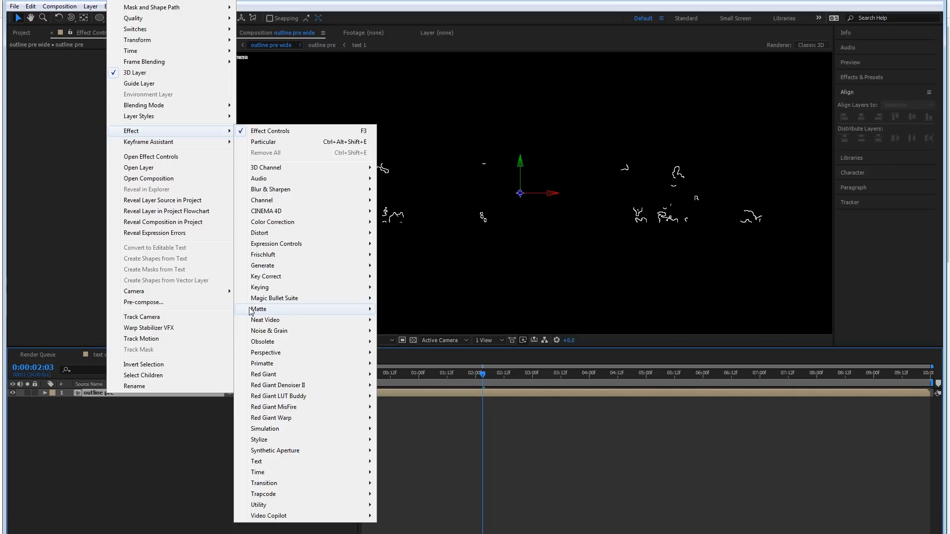
pyautogui.moveTo(365, 310)
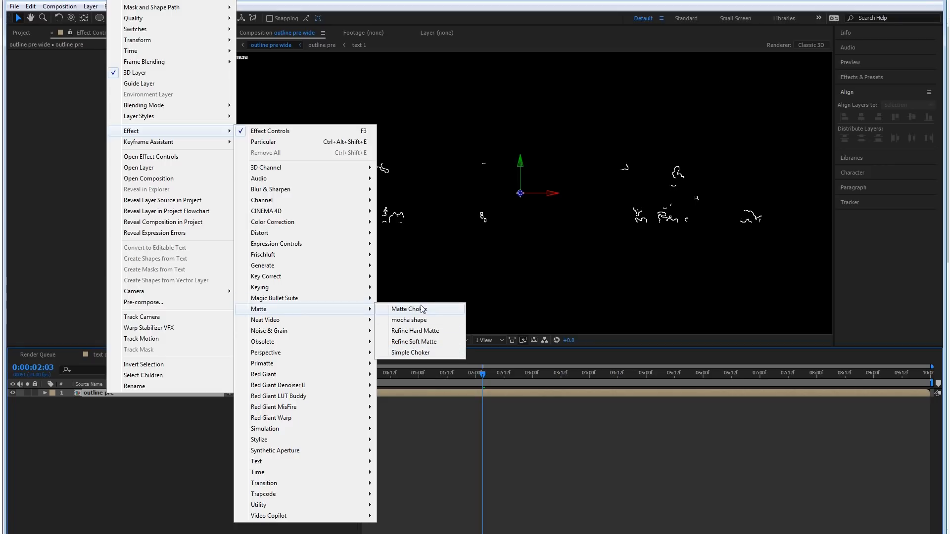
pyautogui.click(405, 352)
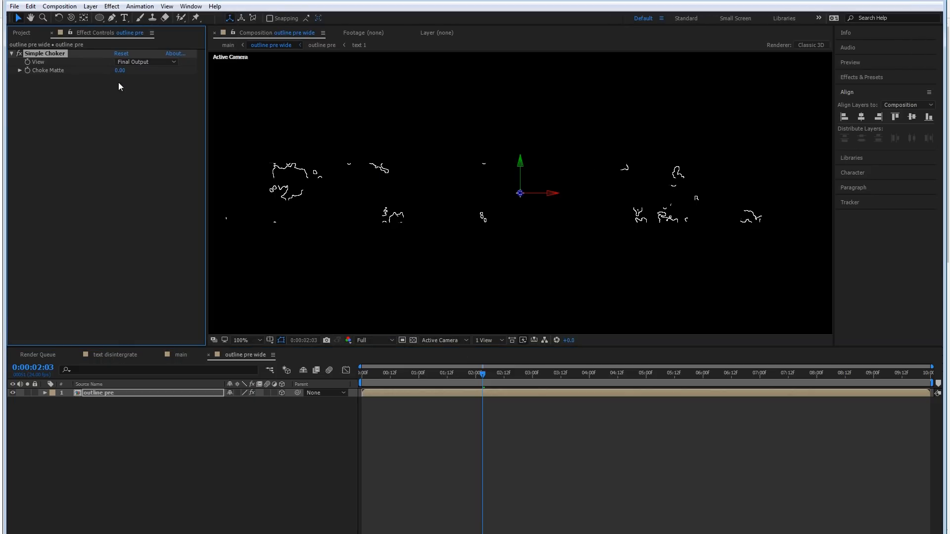
# Step: Set Simple Choker's Choke Matte to -10 to thicken the outlines
pyautogui.moveTo(120, 70)
pyautogui.mouseDown()
pyautogui.moveTo(70, 72)
pyautogui.moveTo(112, 71)
pyautogui.mouseUp()
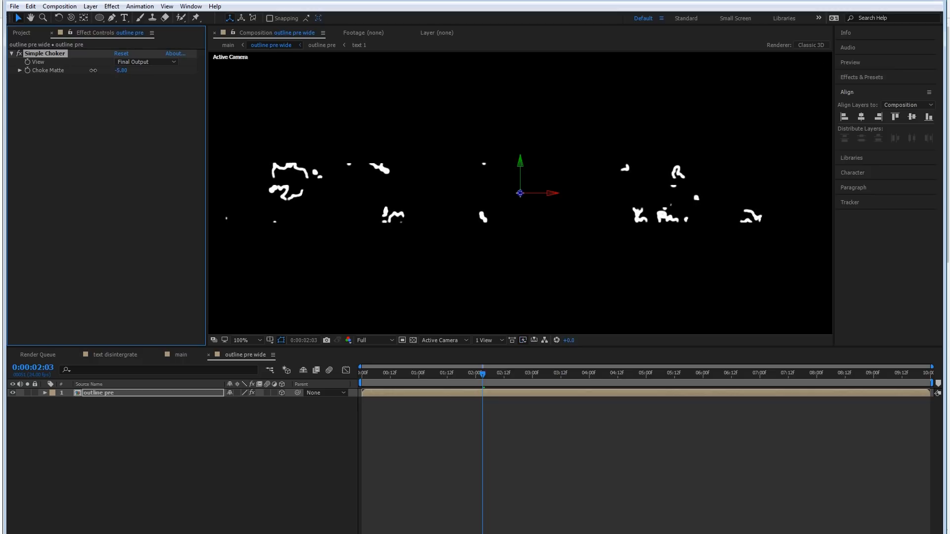
pyautogui.click(121, 70)
pyautogui.write('-10')
pyautogui.press('Return')
pyautogui.moveTo(482, 373); pyautogui.dragTo(537, 366)
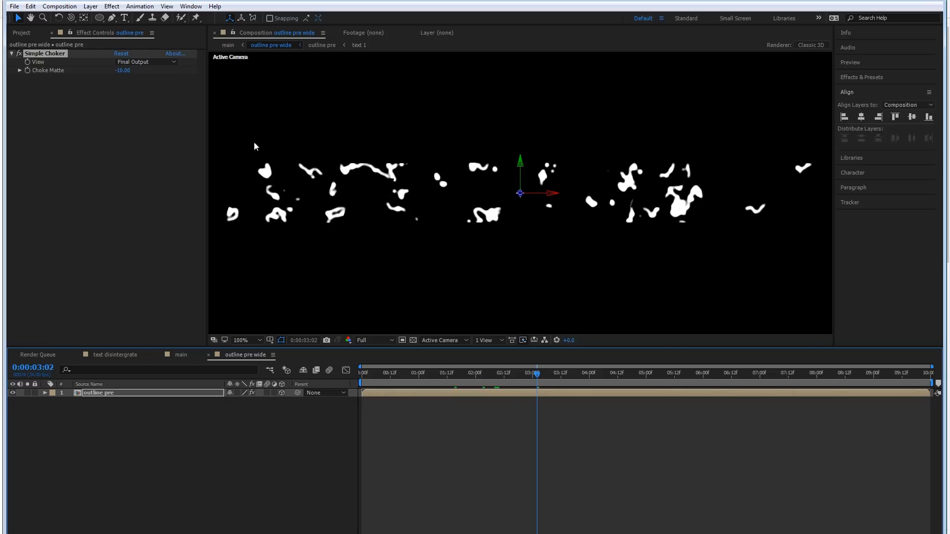
pyautogui.click(19, 54)
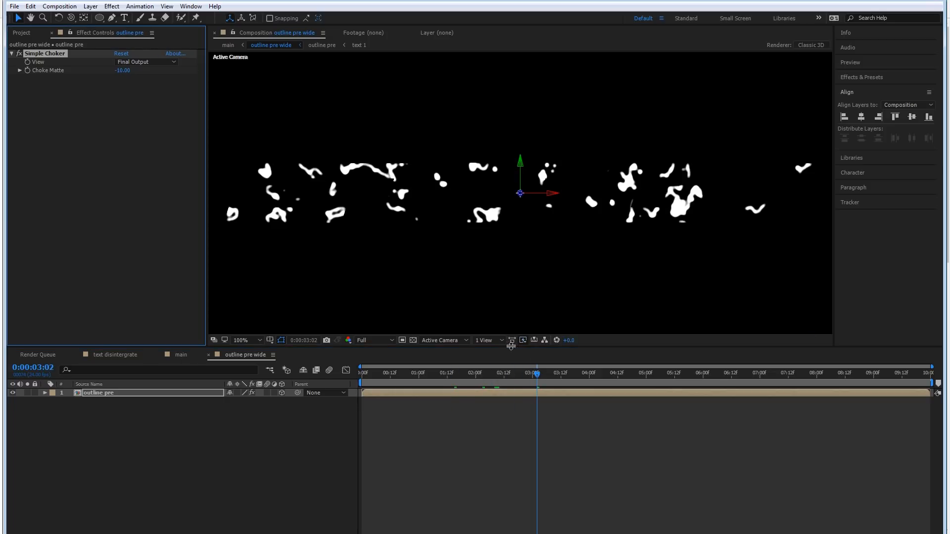
# Step: Return to the main composition and make outline pre wide a 3D layer
pyautogui.click(232, 415)
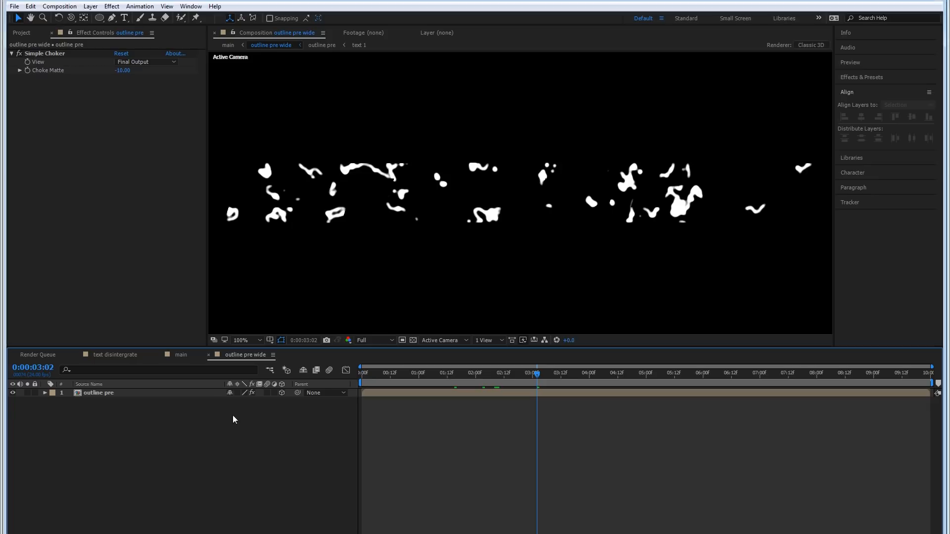
pyautogui.press('Tab')
pyautogui.click(176, 415)
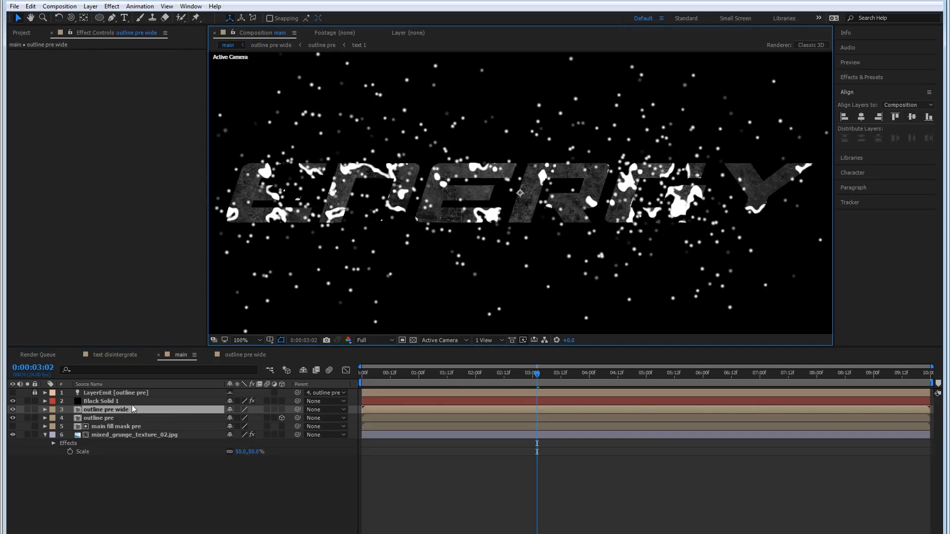
pyautogui.click(116, 402)
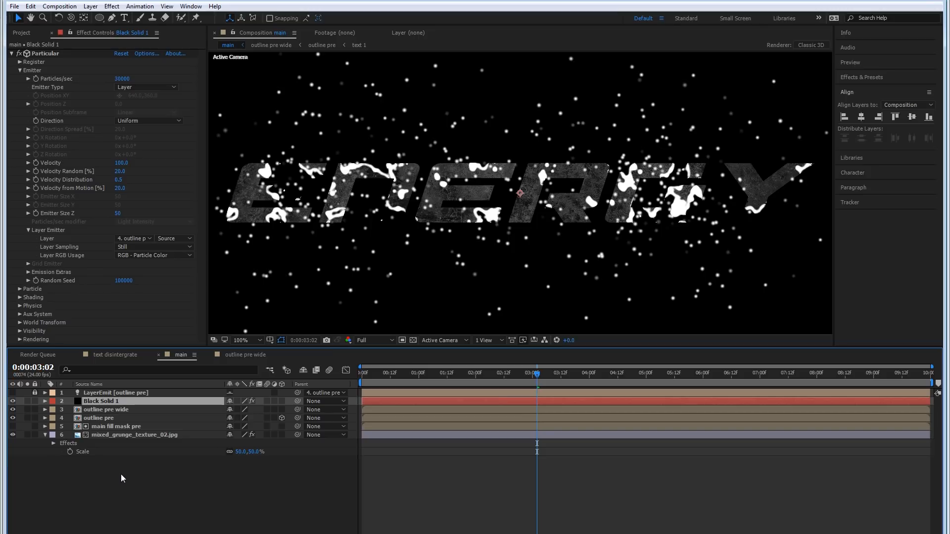
pyautogui.click(123, 410)
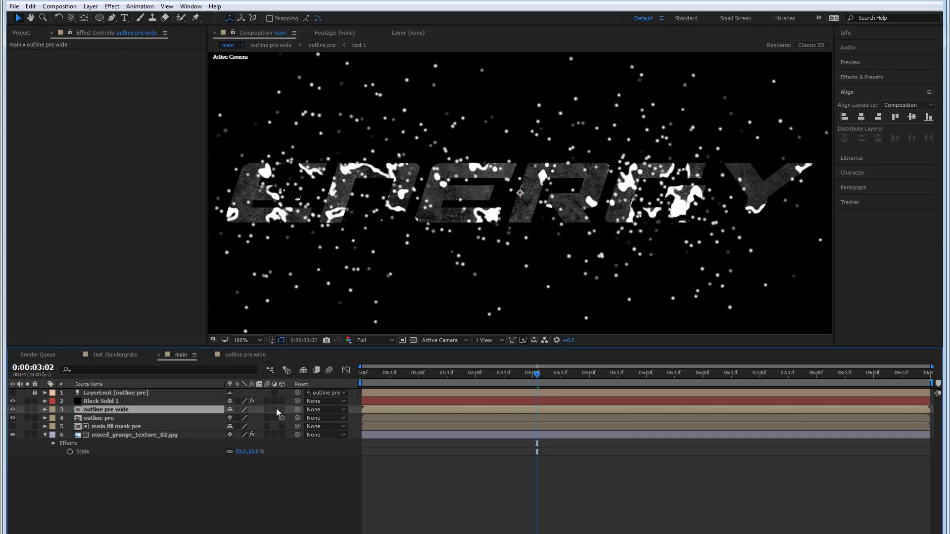
pyautogui.click(282, 409)
pyautogui.click(282, 418)
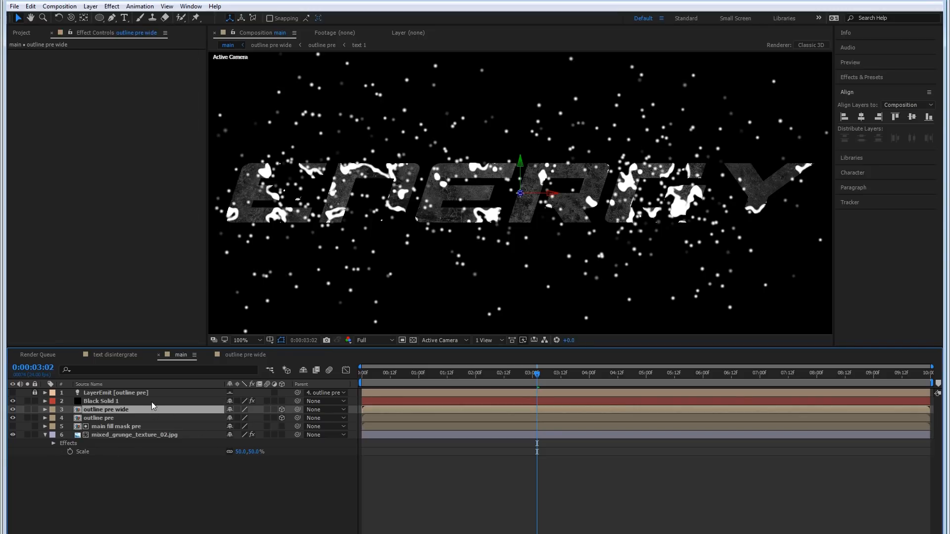
# Step: Choose outline pre wide as the Layer Emitter source in Black Solid 1's Particular effect
pyautogui.click(158, 402)
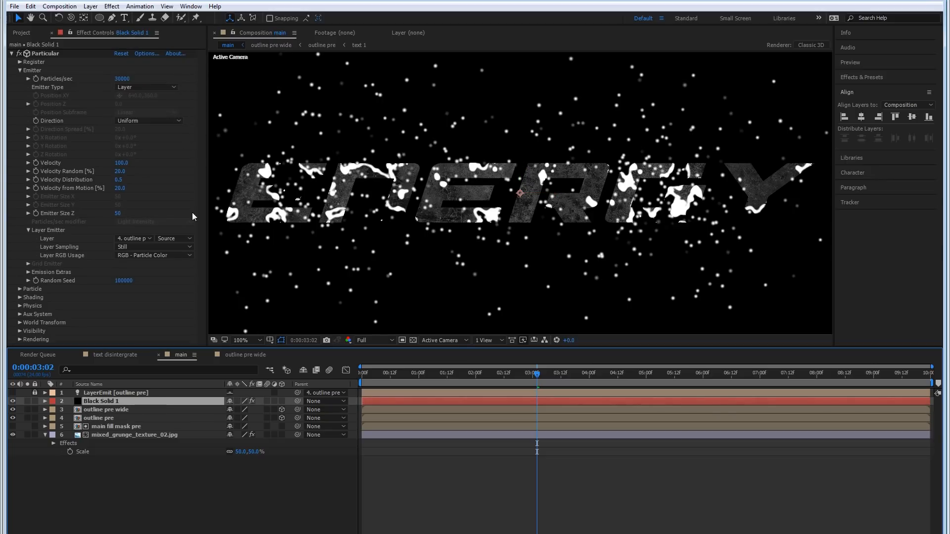
pyautogui.click(126, 238)
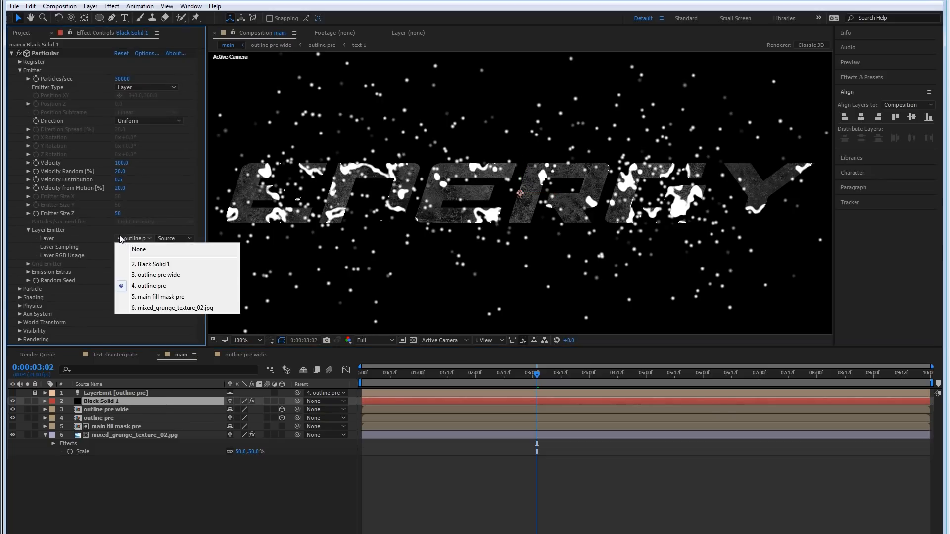
pyautogui.click(159, 276)
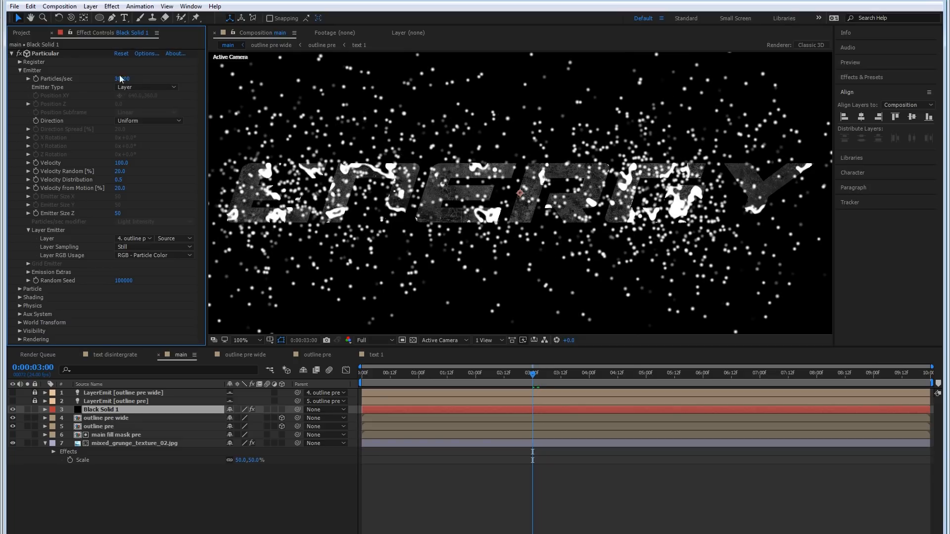
# Step: Set Particular's Particles/sec to 10000 and its Velocity to 0
pyautogui.click(125, 78)
pyautogui.write('10000')
pyautogui.press('Return')
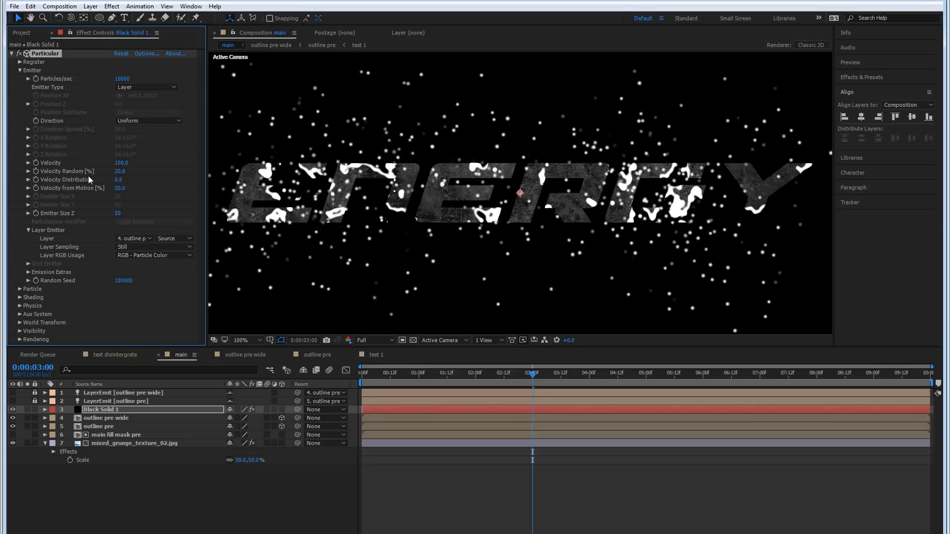
pyautogui.click(124, 163)
pyautogui.write('0')
pyautogui.press('Return')
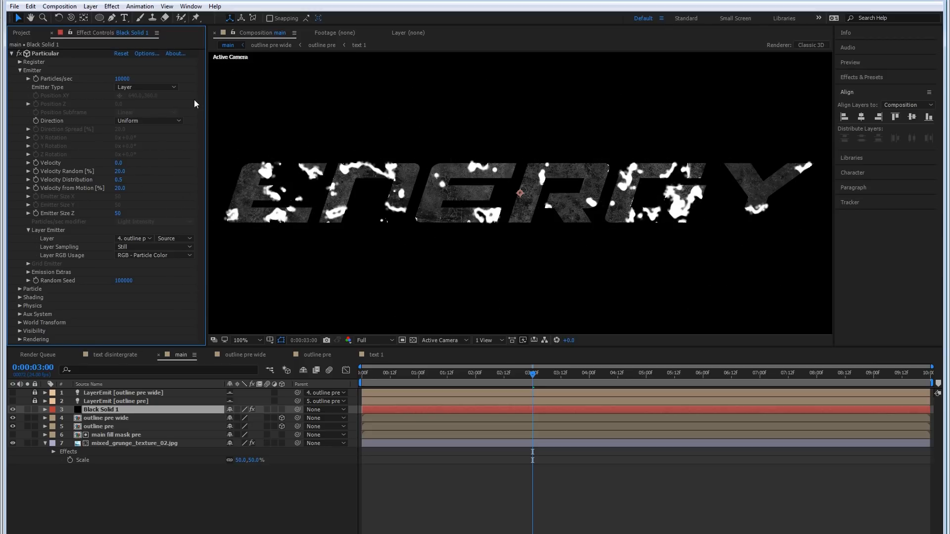
# Step: Set Wind Y to -50 in Particular's Air physics settings
pyautogui.click(20, 306)
pyautogui.scroll(-2, 61, 310)
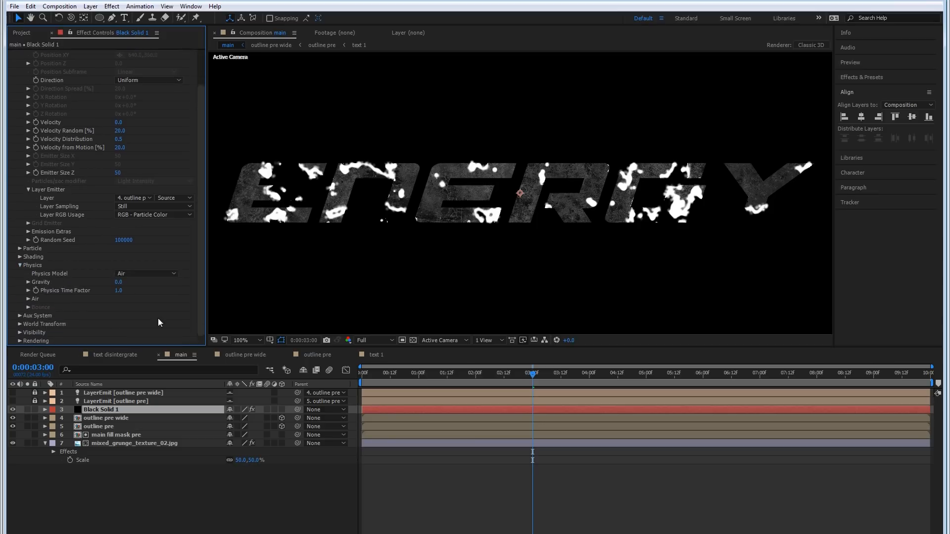
pyautogui.click(27, 299)
pyautogui.scroll(-5, 147, 299)
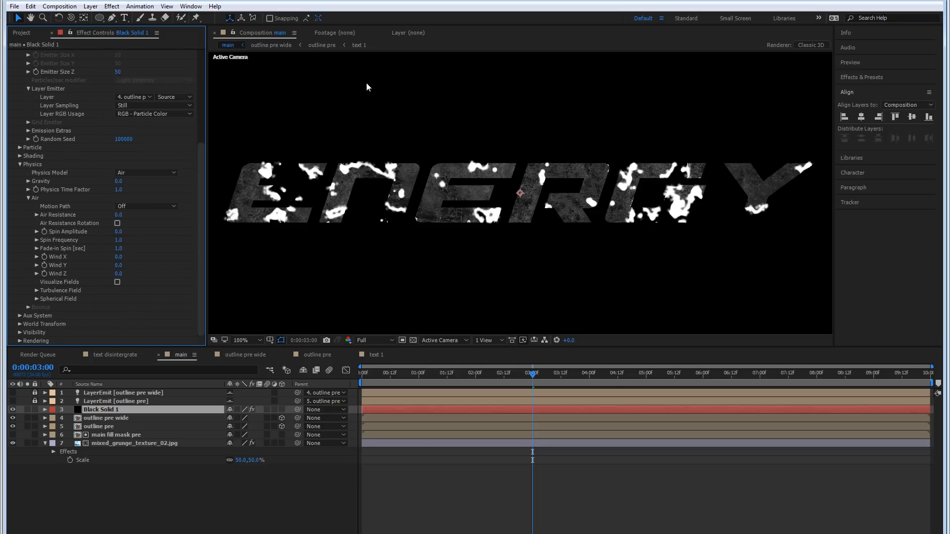
pyautogui.click(120, 266)
pyautogui.write('-50')
pyautogui.press('Return')
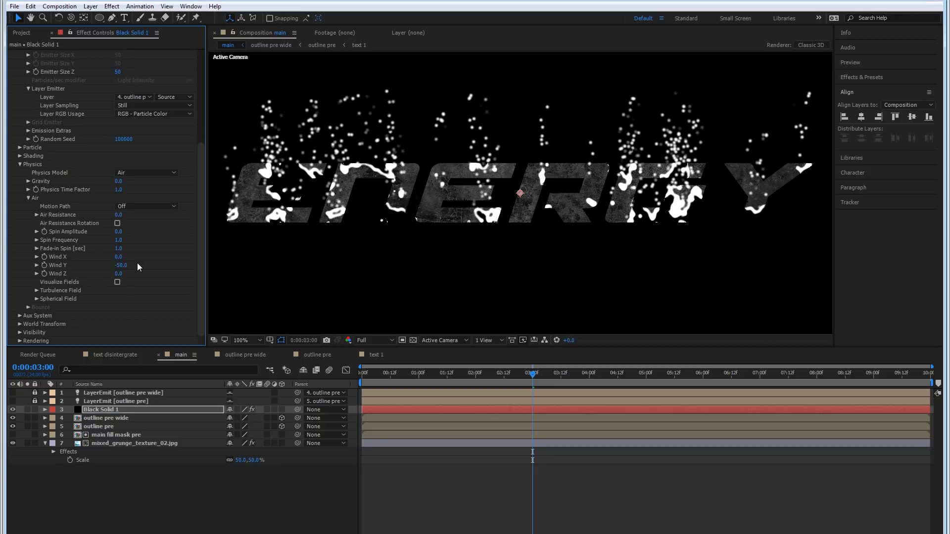
# Step: Hide the outline pre wide layer in the main composition
pyautogui.moveTo(375, 184); pyautogui.dragTo(364, 218)
pyautogui.click(12, 419)
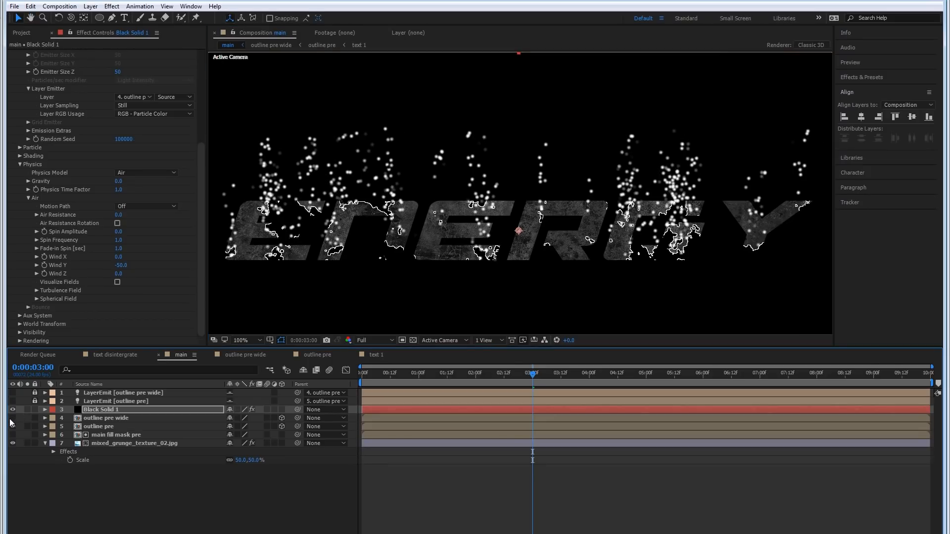
pyautogui.click(12, 427)
# Step: Set Affect Position to 200 and Evolution Speed to 25 in Particular's Air Turbulence Field settings
pyautogui.click(175, 205)
pyautogui.click(36, 291)
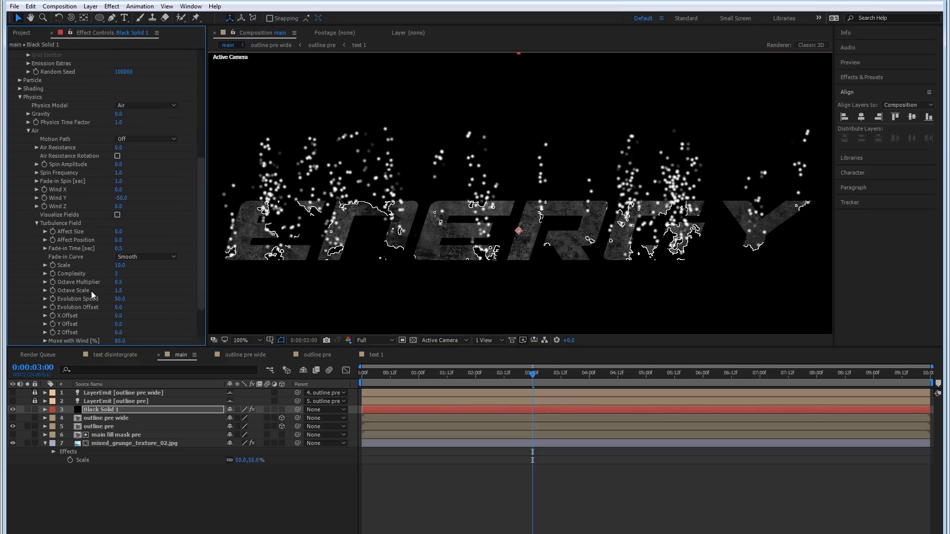
pyautogui.scroll(-4, 196, 315)
pyautogui.click(119, 218)
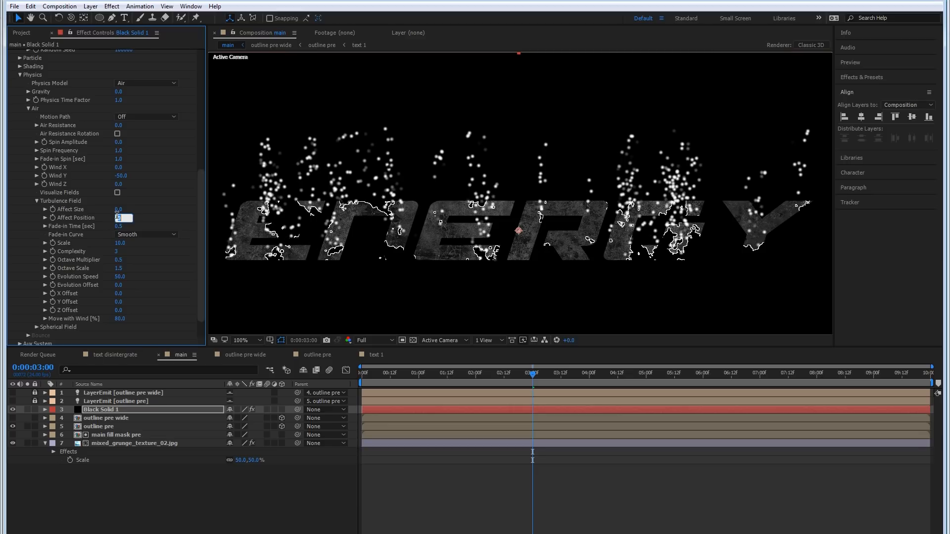
pyautogui.write('200')
pyautogui.press('Return')
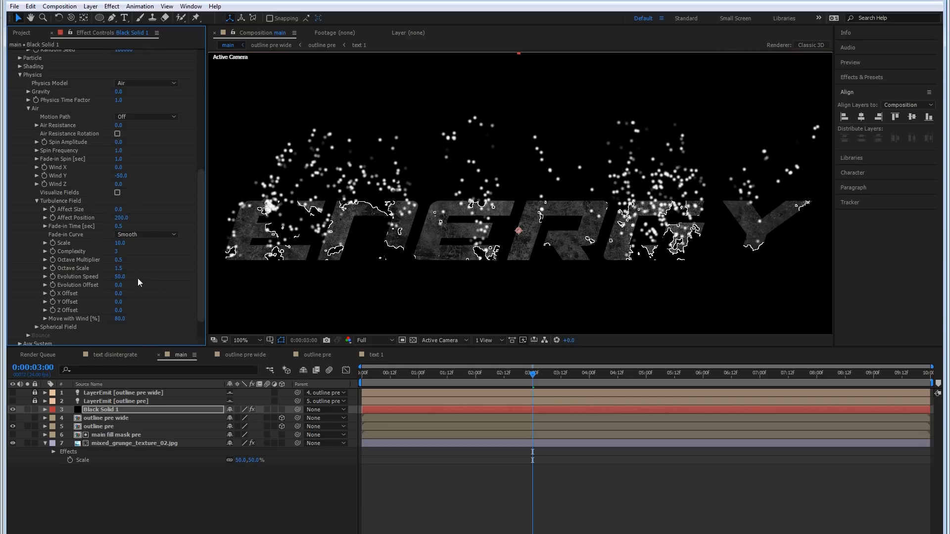
pyautogui.click(121, 277)
pyautogui.write('25')
pyautogui.press('Return')
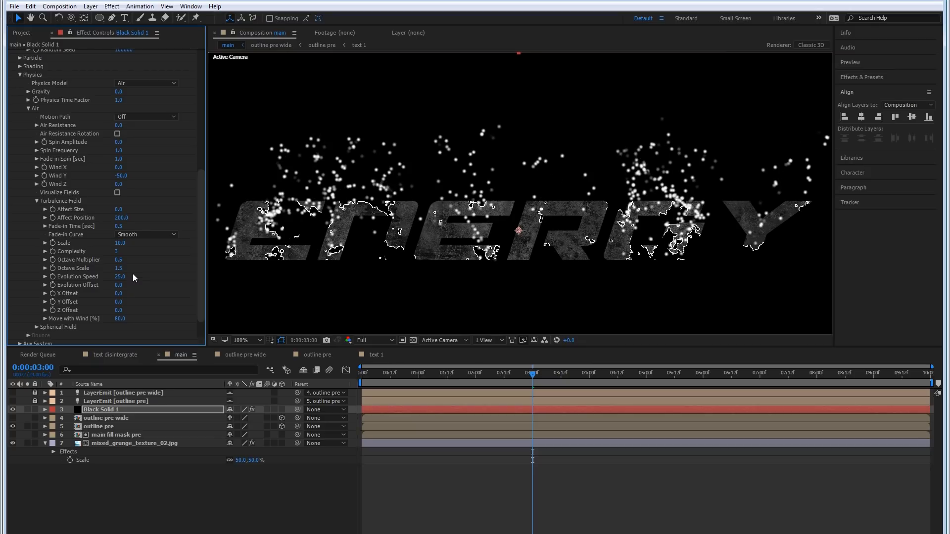
# Step: Preview the main composition from the beginning to check the turbulent particle motion
pyautogui.press('Home')
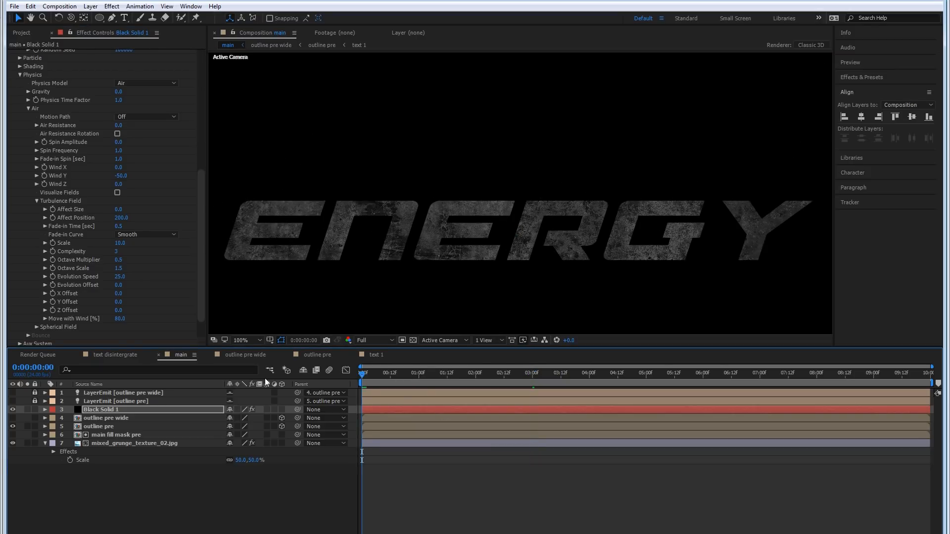
pyautogui.press('space')
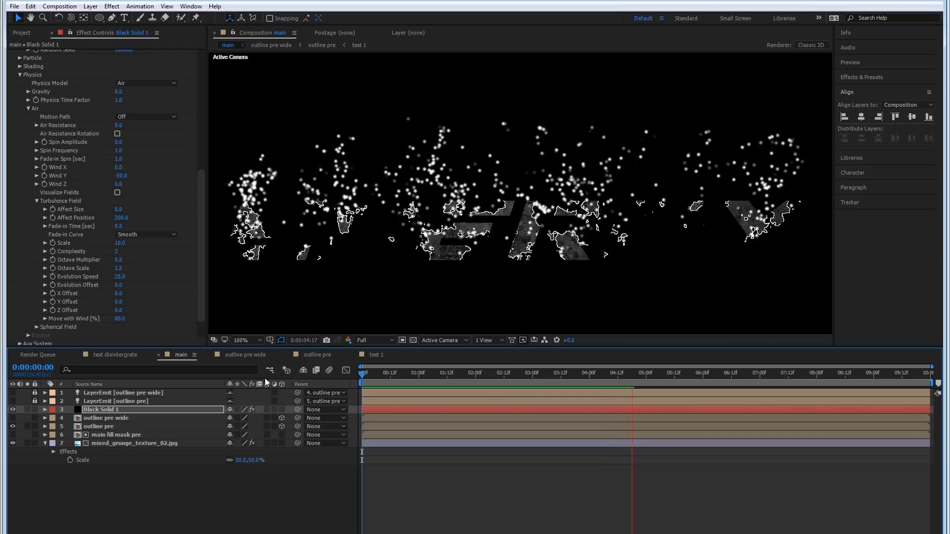
pyautogui.press('space')
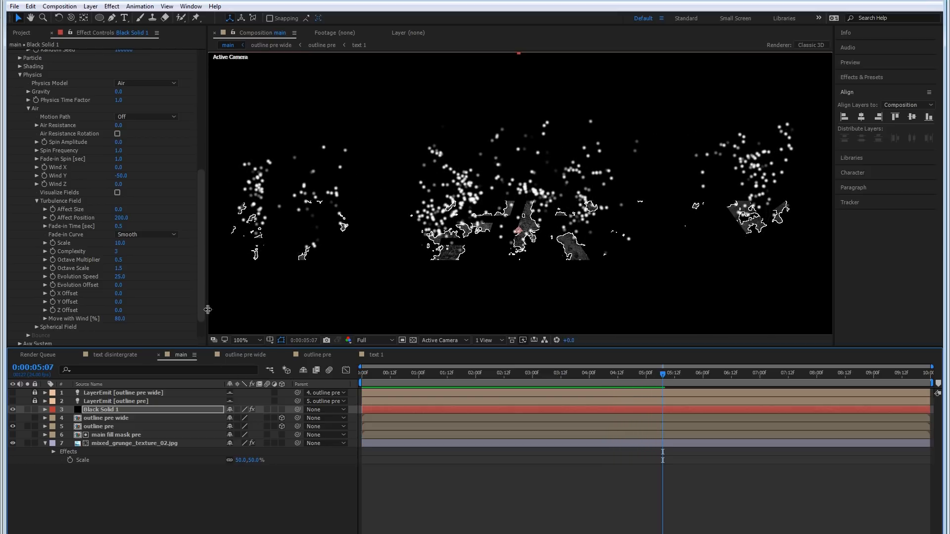
# Step: Set the particle Size to 1 in Particular's Particle settings
pyautogui.click(202, 257)
pyautogui.moveTo(201, 253); pyautogui.dragTo(201, 241)
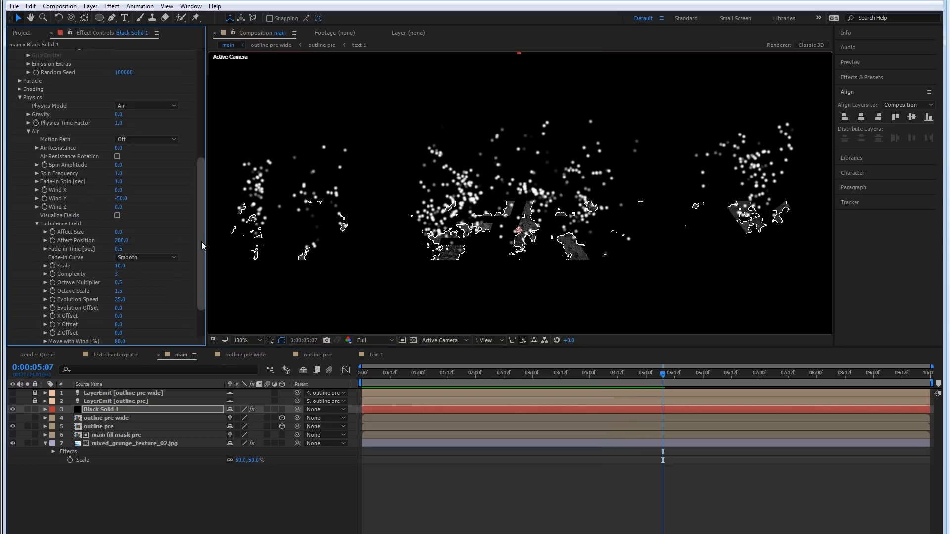
pyautogui.click(20, 81)
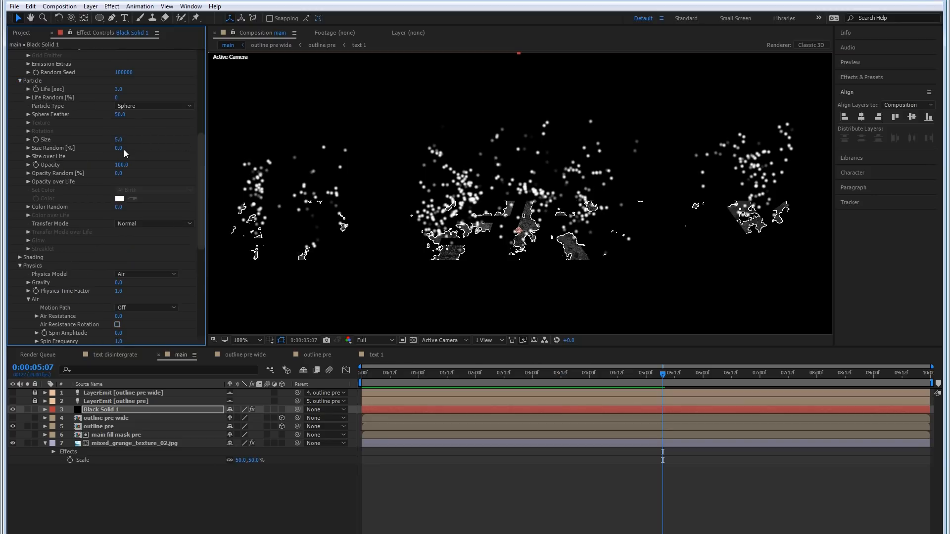
pyautogui.write('1')
pyautogui.press('Return')
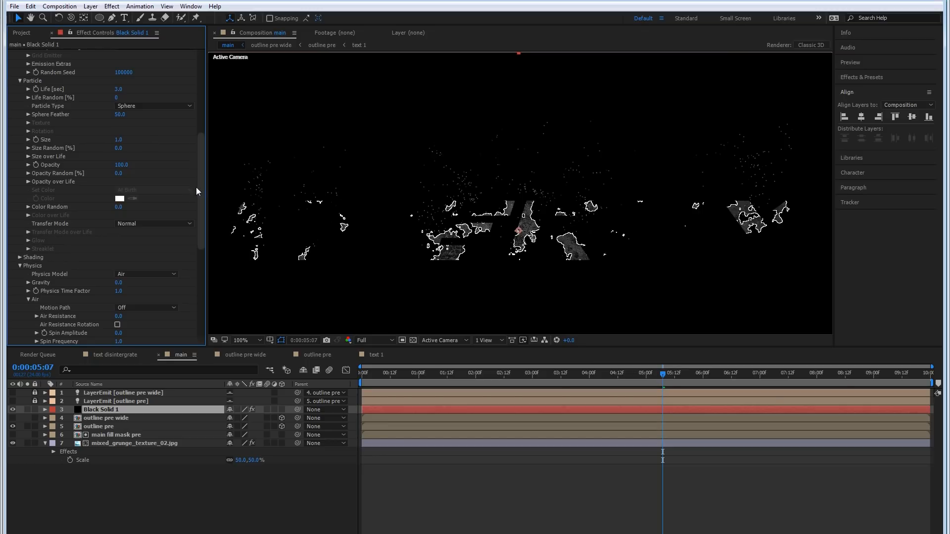
# Step: Change the Layer Emitter's Layer RGB Usage to Lightness - Size
pyautogui.moveTo(201, 188); pyautogui.dragTo(192, 170)
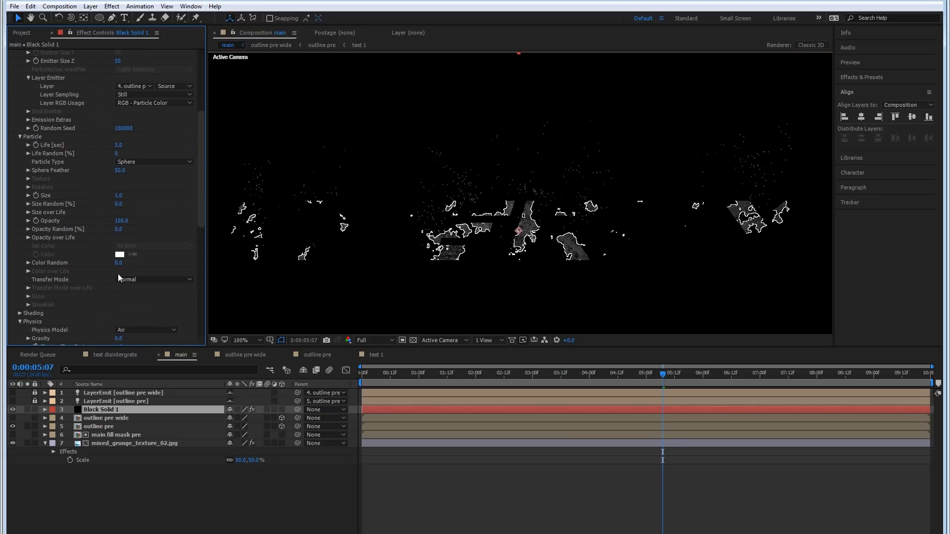
pyautogui.scroll(3, 72, 144)
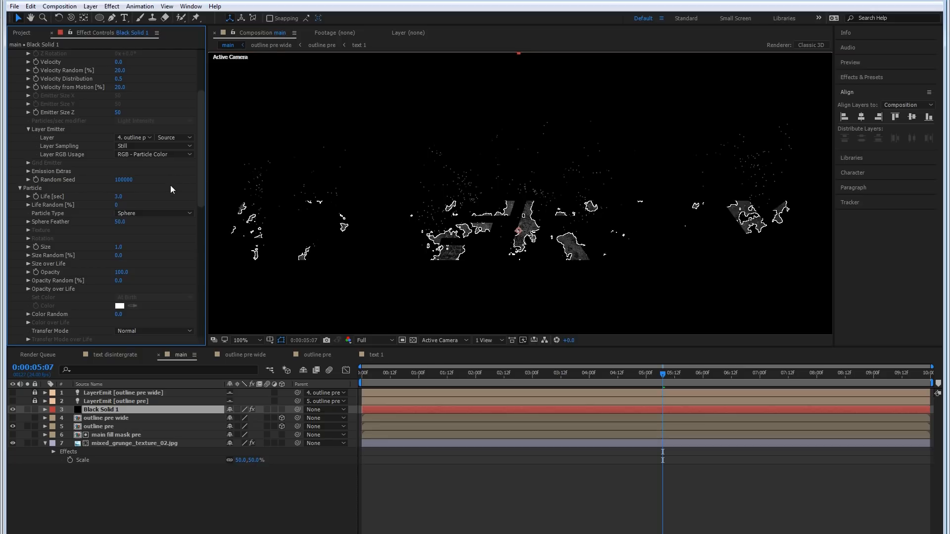
pyautogui.click(148, 155)
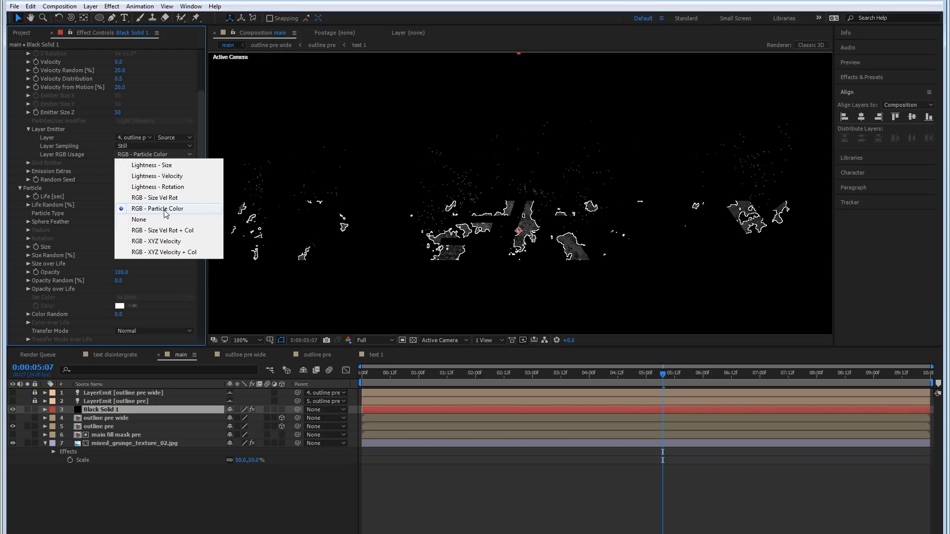
pyautogui.click(152, 168)
# Step: Set the particle color to Random from Gradient and apply the white-to-black preset to the Color over Life gradient
pyautogui.moveTo(203, 113); pyautogui.dragTo(204, 144)
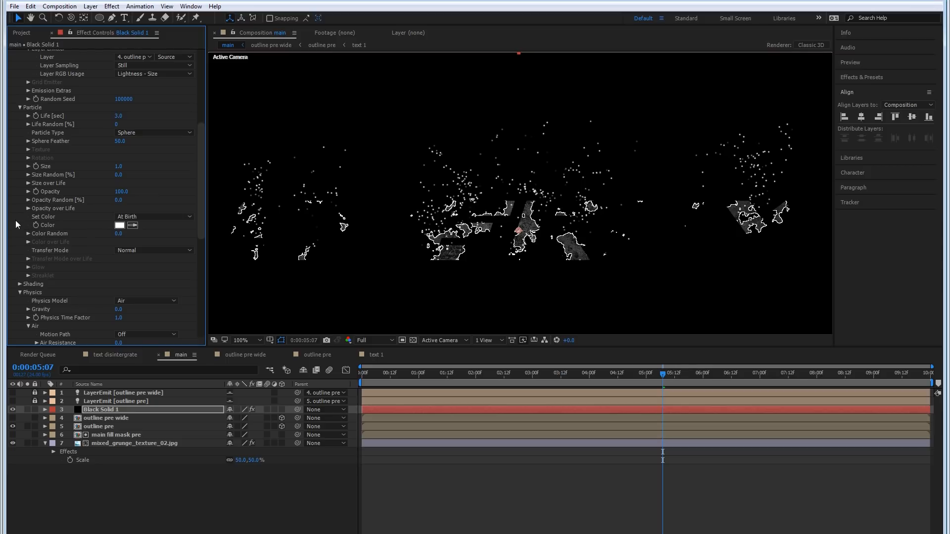
pyautogui.click(129, 218)
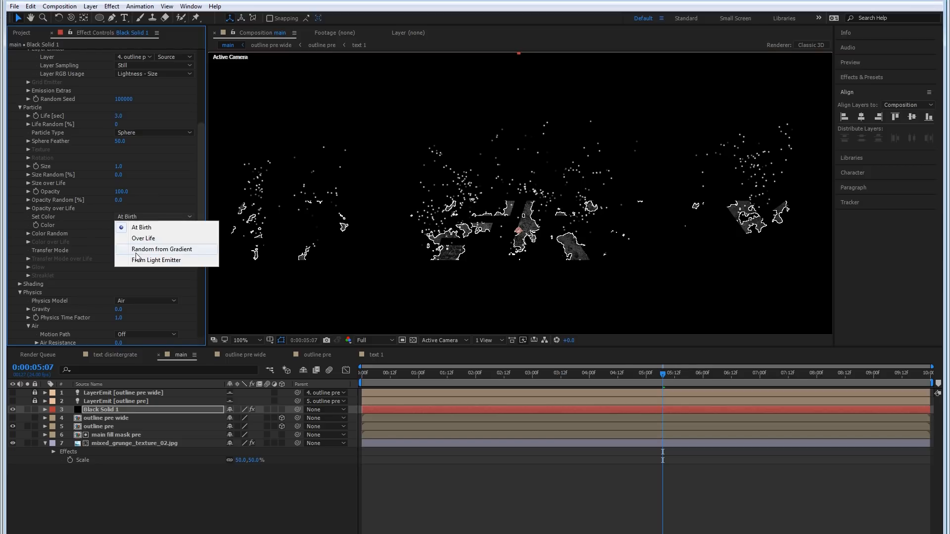
pyautogui.click(145, 254)
pyautogui.scroll(-1, 200, 212)
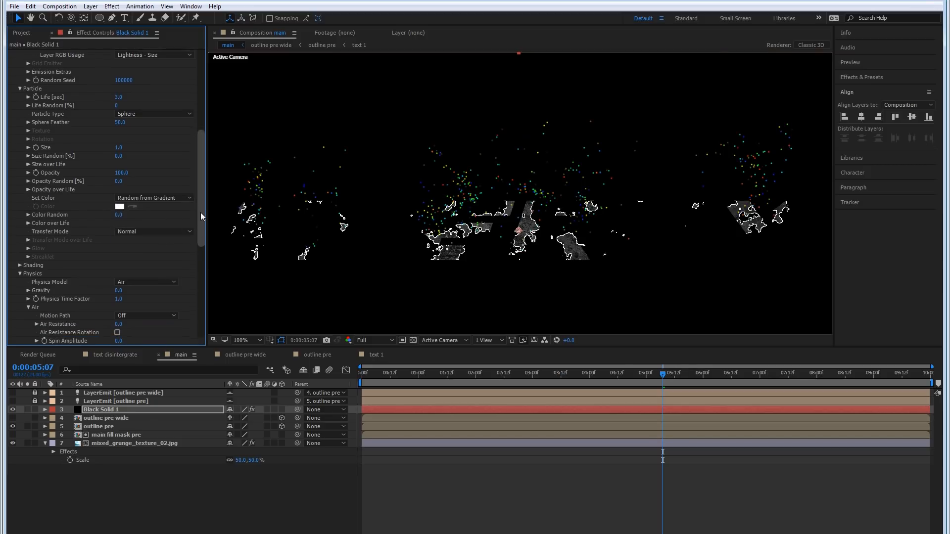
pyautogui.click(29, 219)
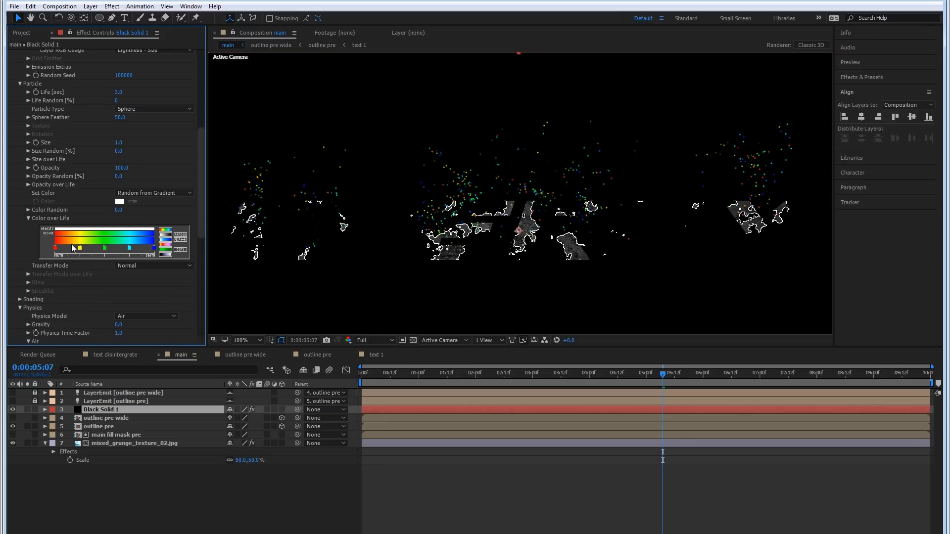
pyautogui.click(167, 234)
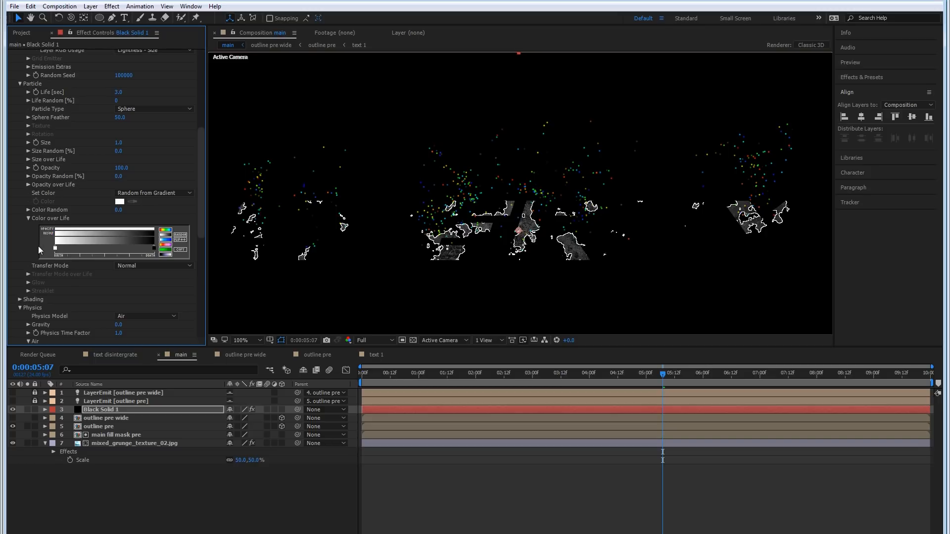
# Step: Change the white starting stop of the Color over Life gradient to a saturated yellow-orange
pyautogui.doubleClick(56, 249)
pyautogui.moveTo(521, 487); pyautogui.dragTo(521, 486)
pyautogui.moveTo(481, 457); pyautogui.dragTo(513, 376)
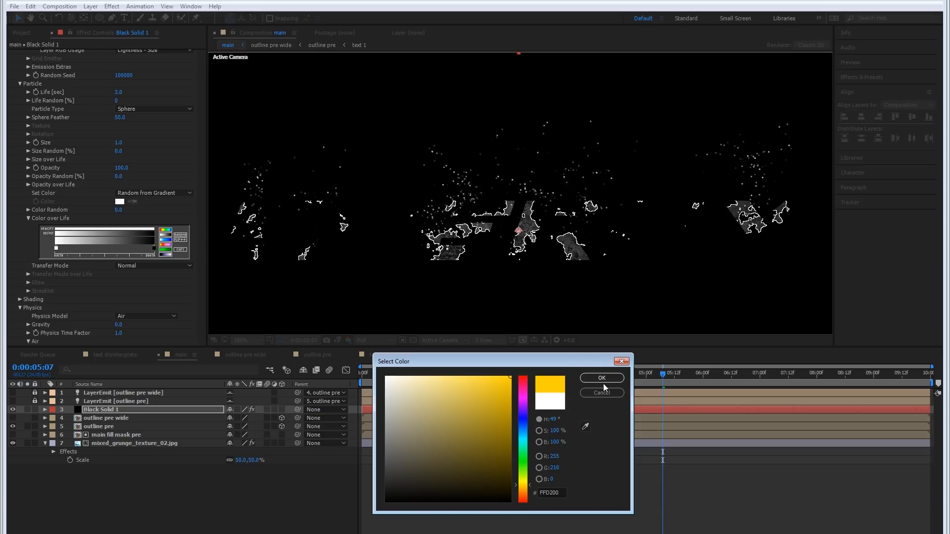
pyautogui.moveTo(529, 486); pyautogui.dragTo(530, 490)
pyautogui.click(602, 379)
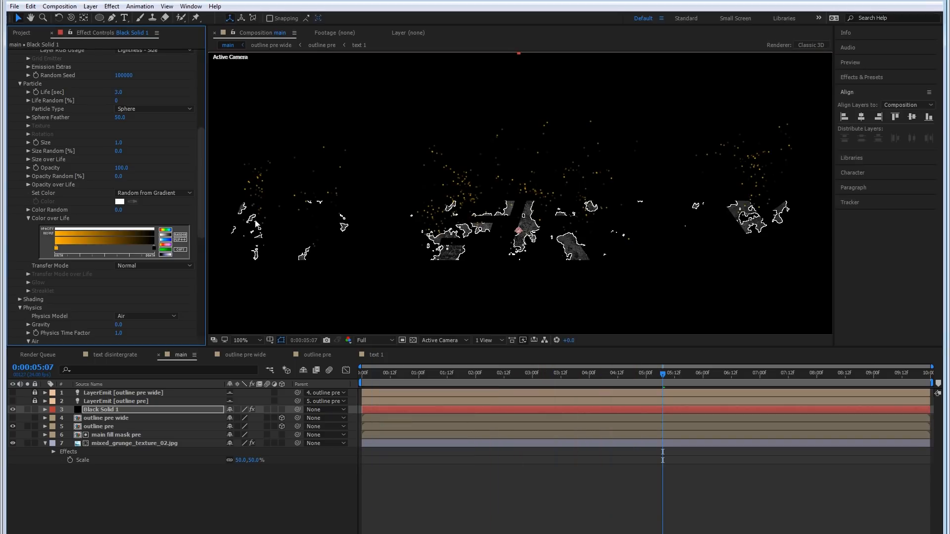
# Step: Change the black end stop of the Color over Life gradient to red-orange FF2400
pyautogui.doubleClick(156, 251)
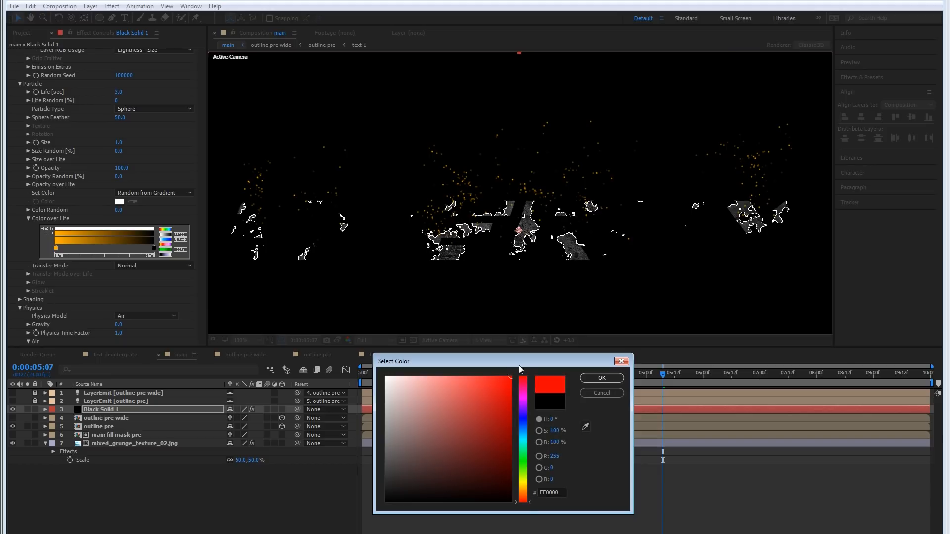
pyautogui.moveTo(528, 503); pyautogui.dragTo(528, 499)
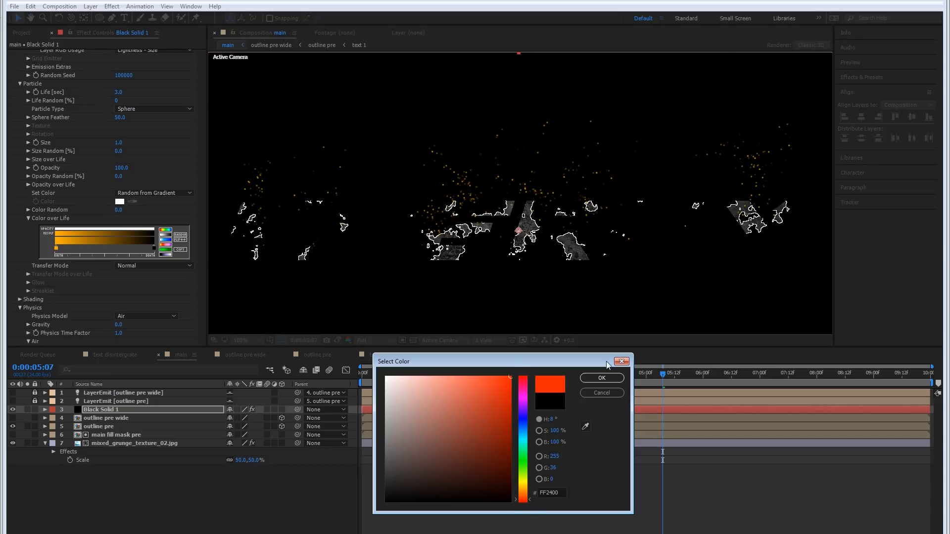
pyautogui.click(601, 378)
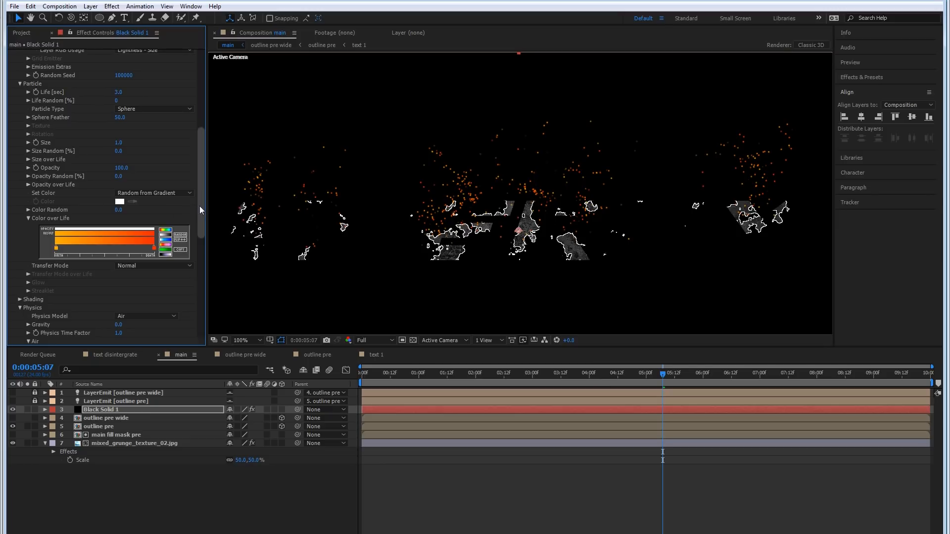
pyautogui.moveTo(201, 218); pyautogui.dragTo(201, 271)
# Step: Apply the Tint effect to the outline pre layer in the main composition
pyautogui.click(105, 428)
pyautogui.rightClick(105, 429)
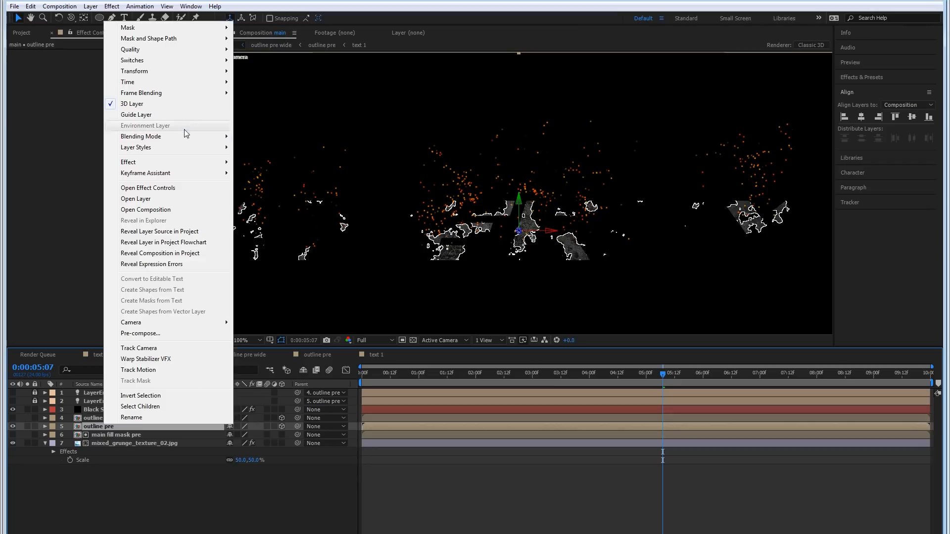
pyautogui.moveTo(167, 163)
pyautogui.moveTo(312, 253)
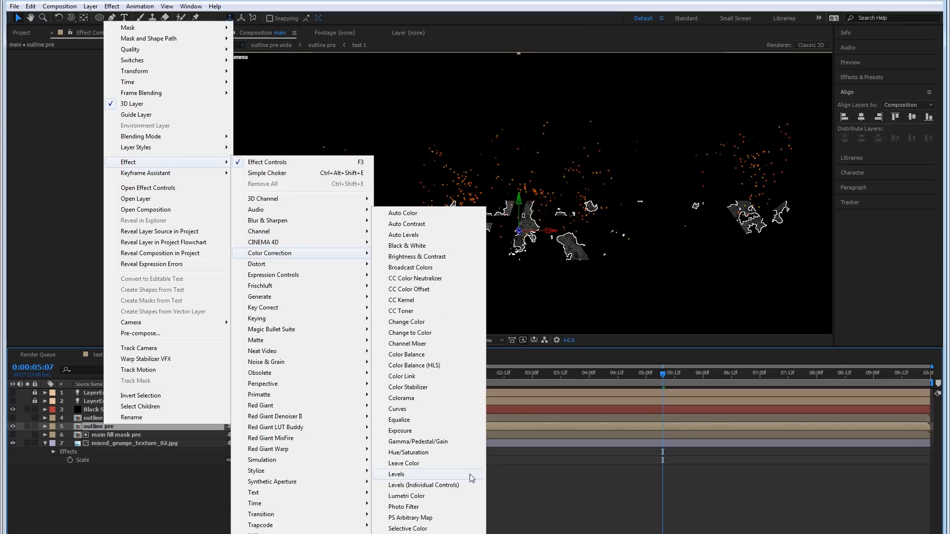
pyautogui.click(396, 533)
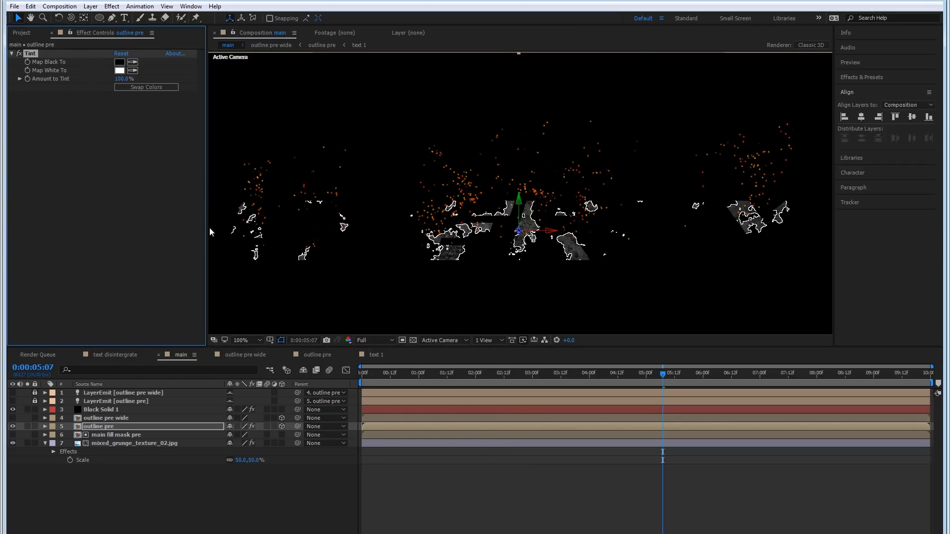
# Step: Map the Tint effect's white to a saturated orange and check the result at 0:00:03:14
pyautogui.click(120, 71)
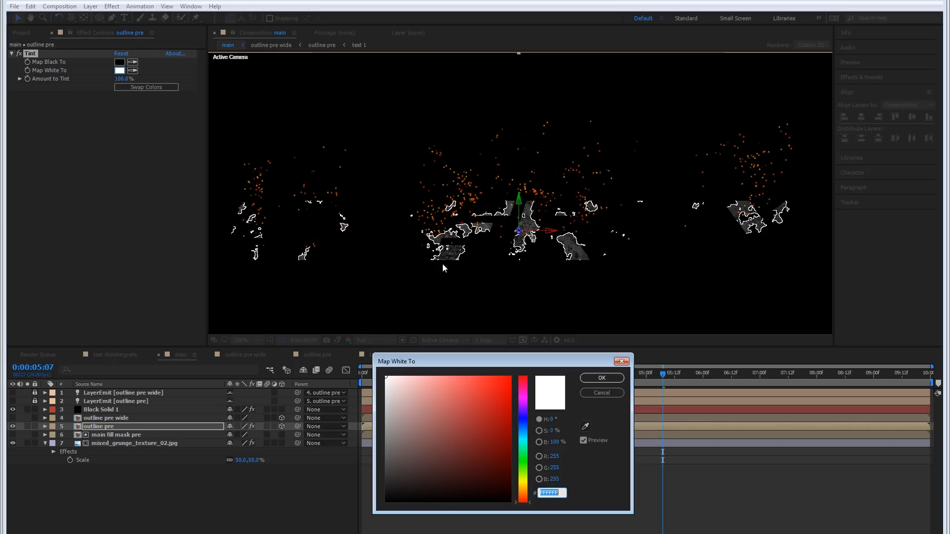
pyautogui.click(523, 498)
pyautogui.moveTo(494, 433); pyautogui.dragTo(573, 329)
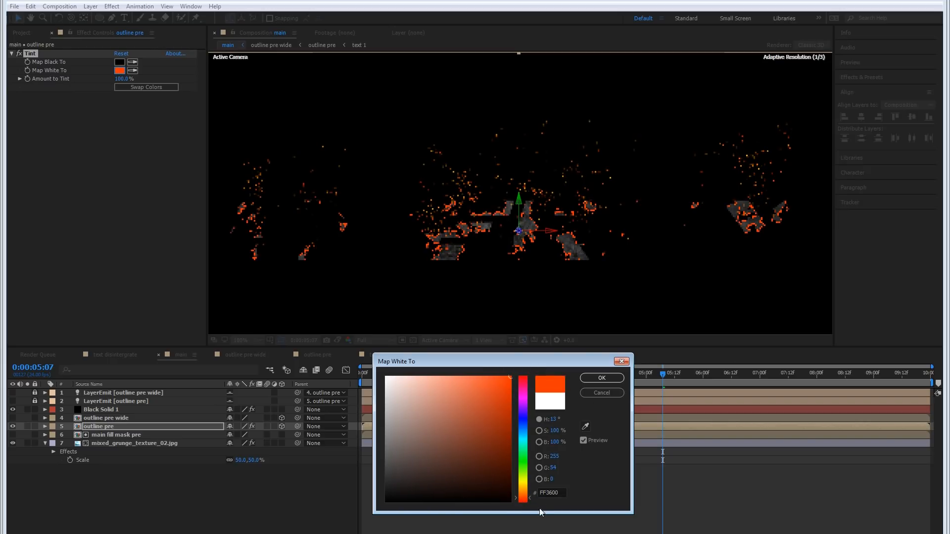
pyautogui.moveTo(527, 498); pyautogui.dragTo(528, 495)
pyautogui.click(594, 379)
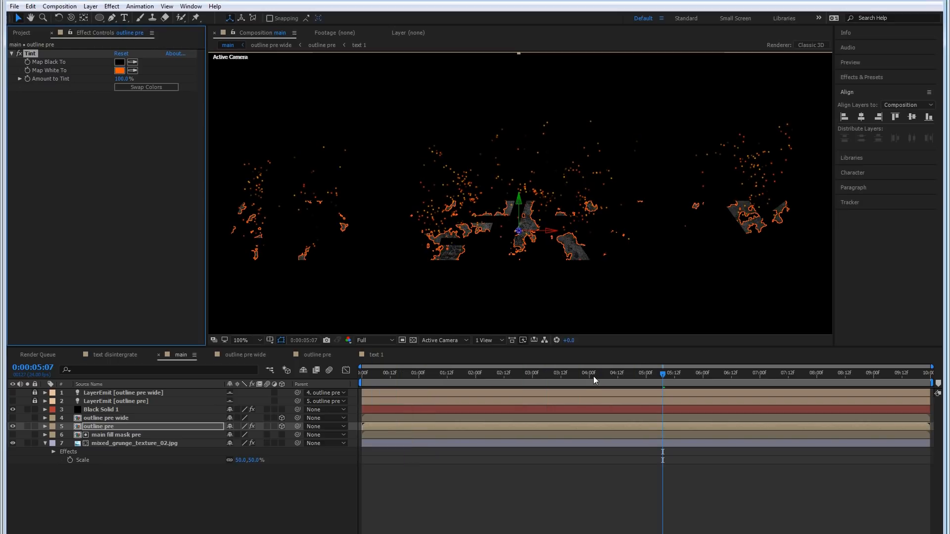
pyautogui.moveTo(541, 374); pyautogui.dragTo(566, 356)
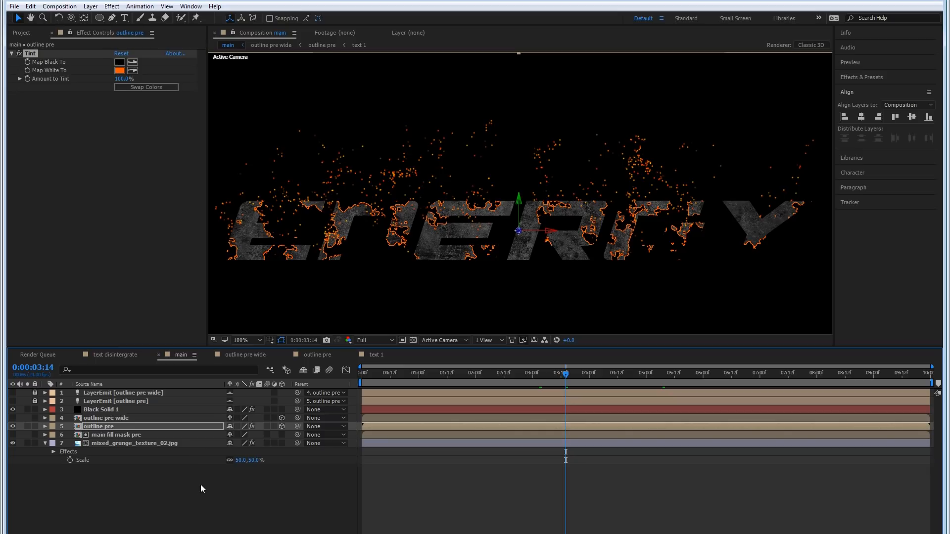
# Step: Add mixed_grunge_texture_02.jpg as the bottommost layer of the main composition and make it a 3D layer
pyautogui.click(22, 33)
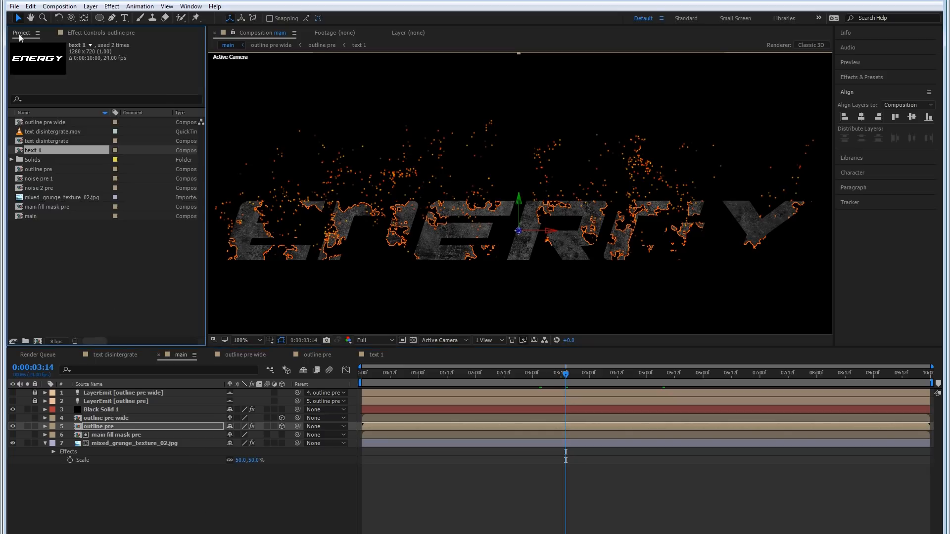
pyautogui.moveTo(71, 197); pyautogui.dragTo(220, 468)
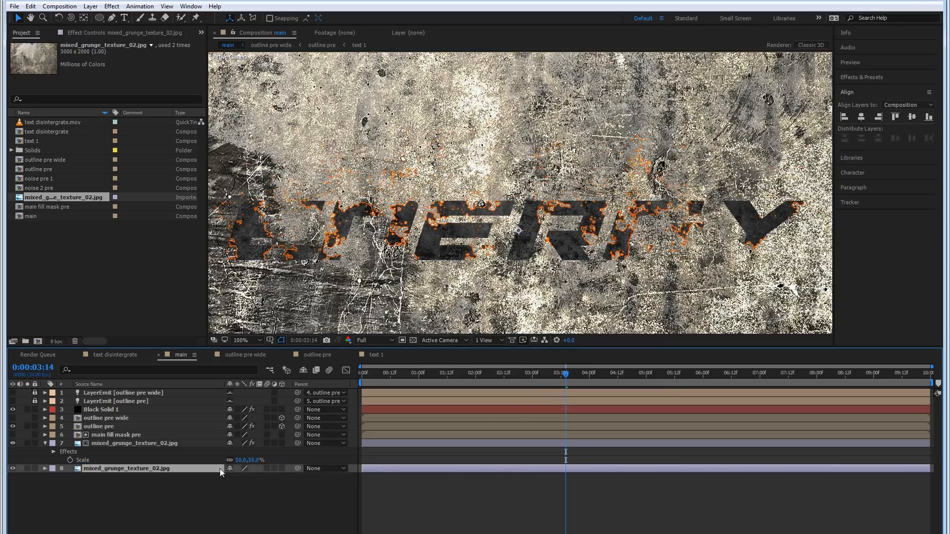
pyautogui.click(281, 468)
# Step: Set the X orientation of the new grunge texture layer to 90° so it lies flat as a floor
pyautogui.press('r')
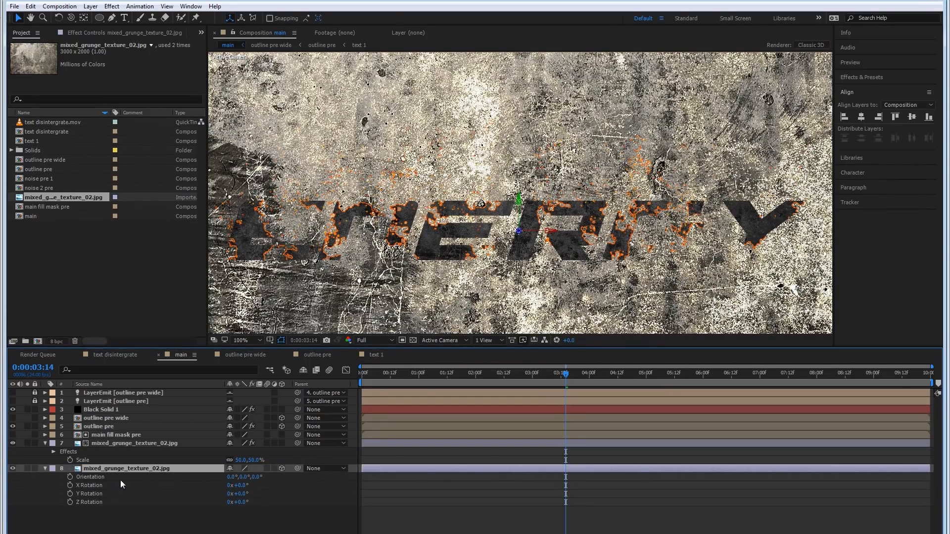
pyautogui.click(231, 476)
pyautogui.write('90')
pyautogui.press('Return')
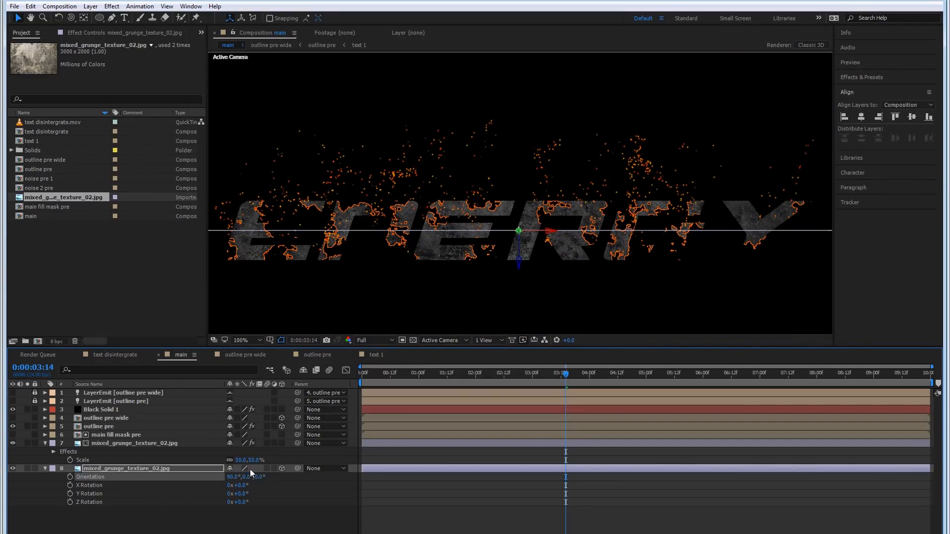
pyautogui.click(136, 513)
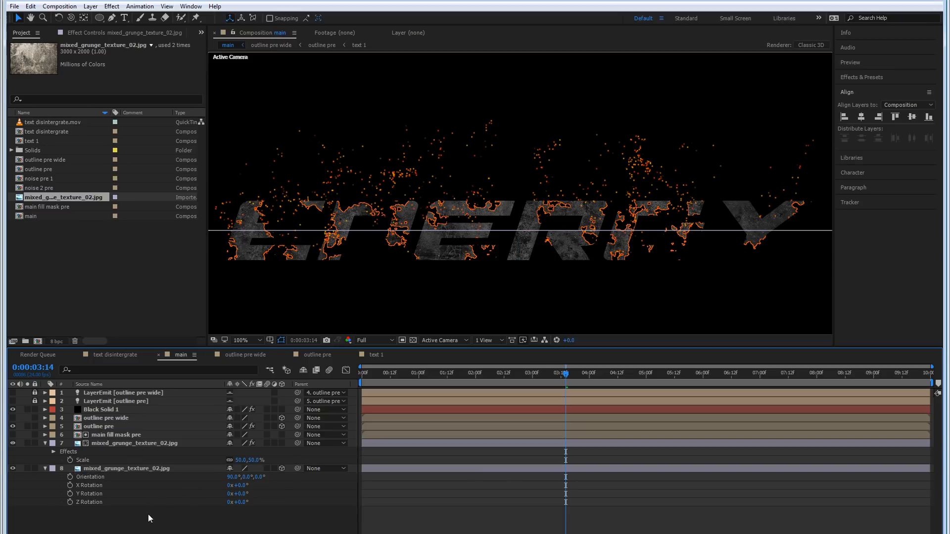
# Step: Add a two-node camera with the 24mm preset to the main composition
pyautogui.rightClick(143, 521)
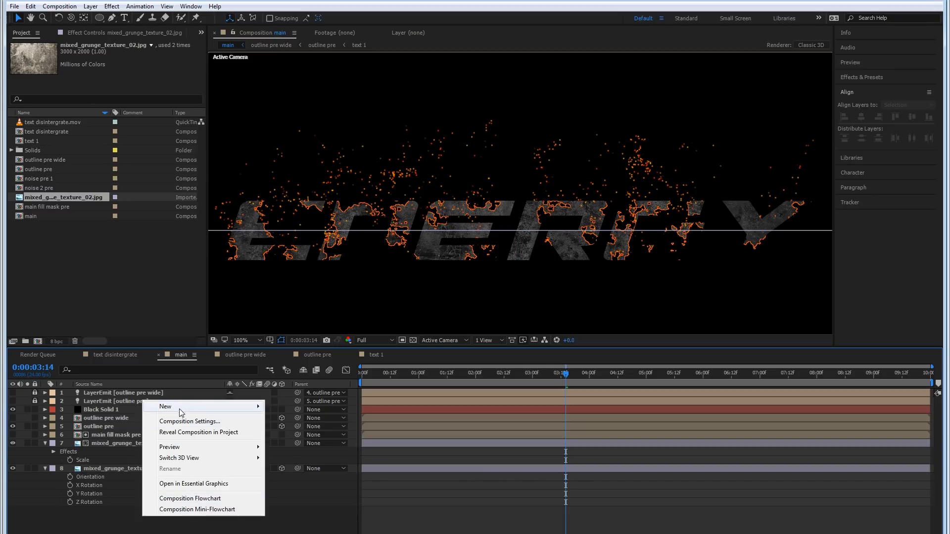
pyautogui.moveTo(183, 410)
pyautogui.rightClick(157, 518)
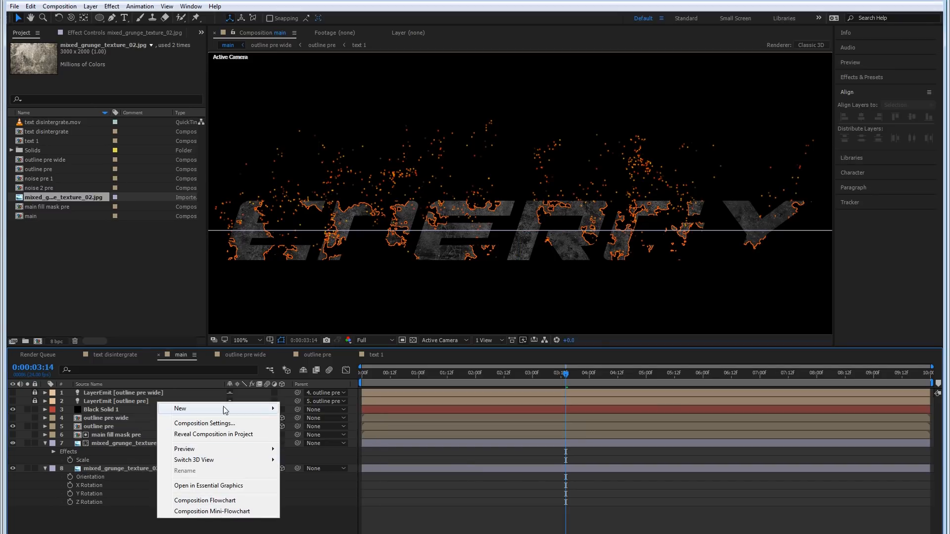
pyautogui.moveTo(225, 411)
pyautogui.click(306, 456)
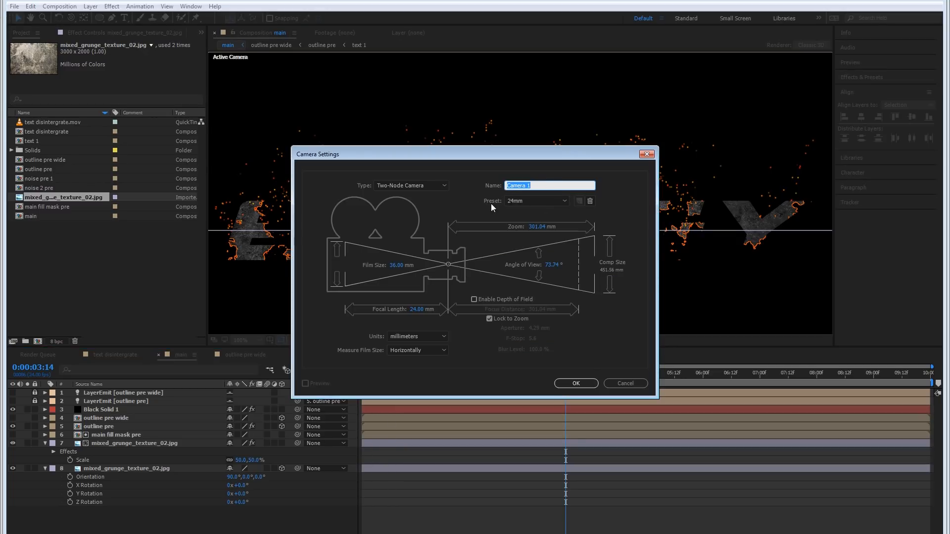
pyautogui.click(579, 383)
# Step: Try orbiting the new camera around the title and undo the orbit
pyautogui.press('c')
pyautogui.moveTo(492, 183); pyautogui.dragTo(404, 229)
pyautogui.hotkey('ctrl', 'z')
pyautogui.hotkey('ctrl', 'z')
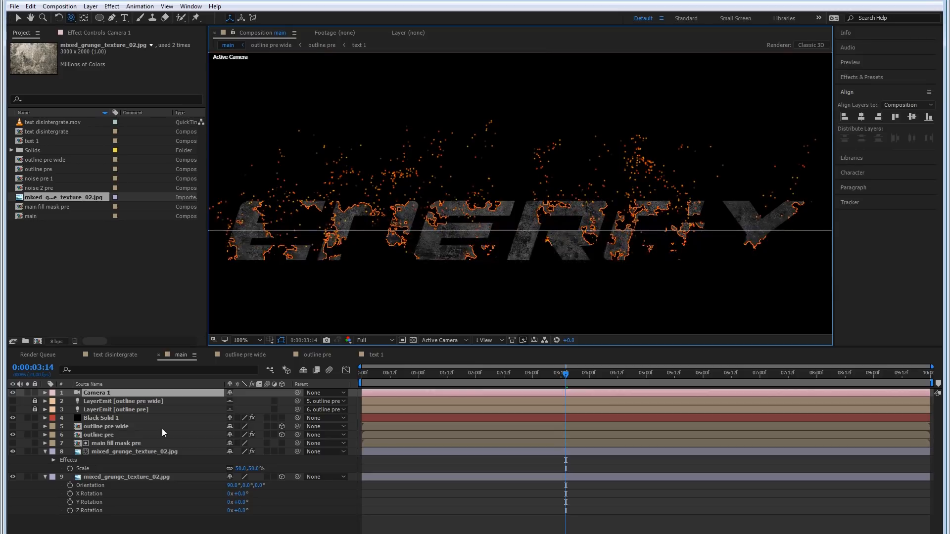
# Step: Make the matted grunge texture layer and the main fill mask pre layer 3D, checking them from an orbited camera angle
pyautogui.click(44, 451)
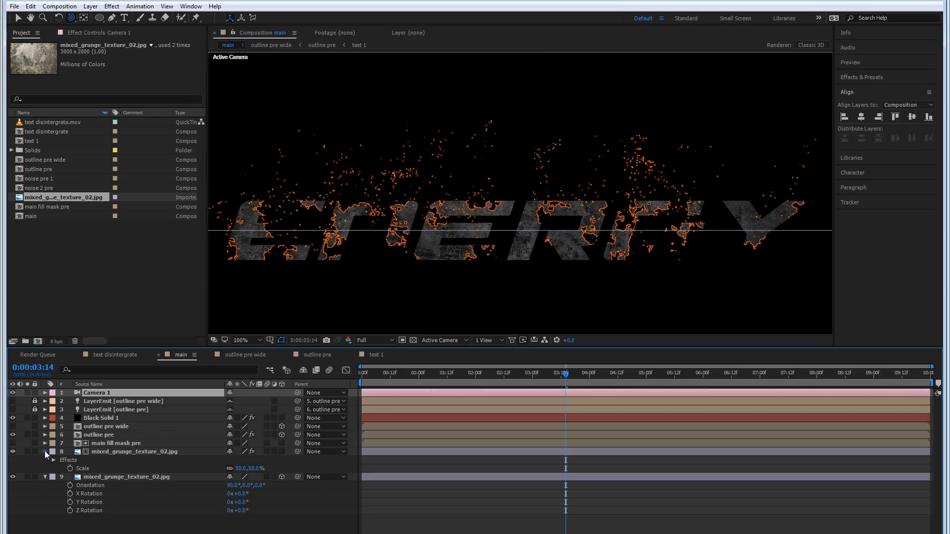
pyautogui.click(174, 450)
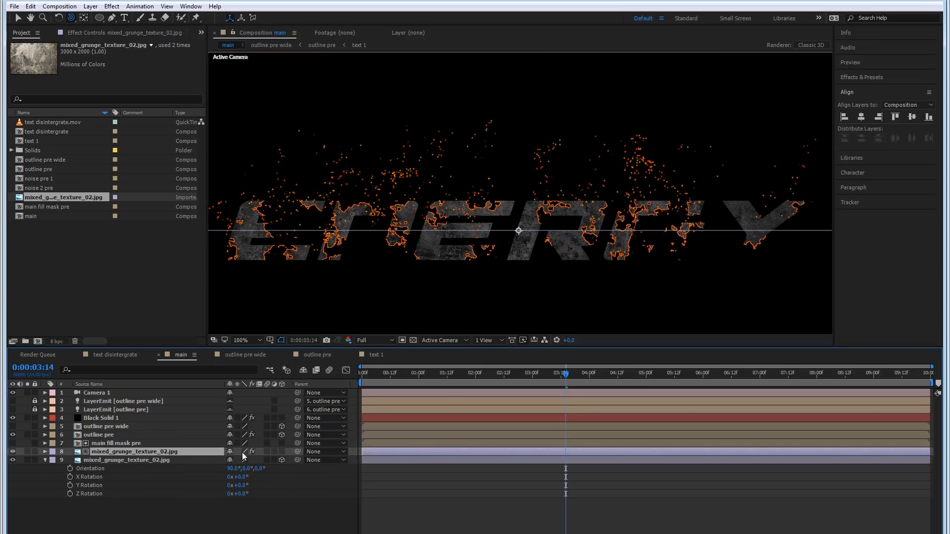
pyautogui.click(282, 452)
pyautogui.click(148, 443)
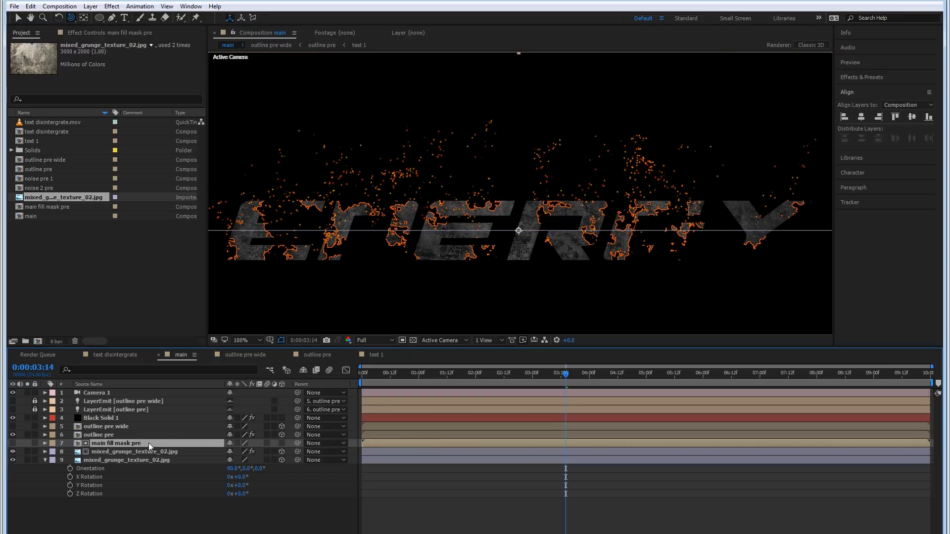
pyautogui.click(281, 443)
pyautogui.moveTo(484, 193); pyautogui.dragTo(474, 210)
pyautogui.hotkey('ctrl', 'z')
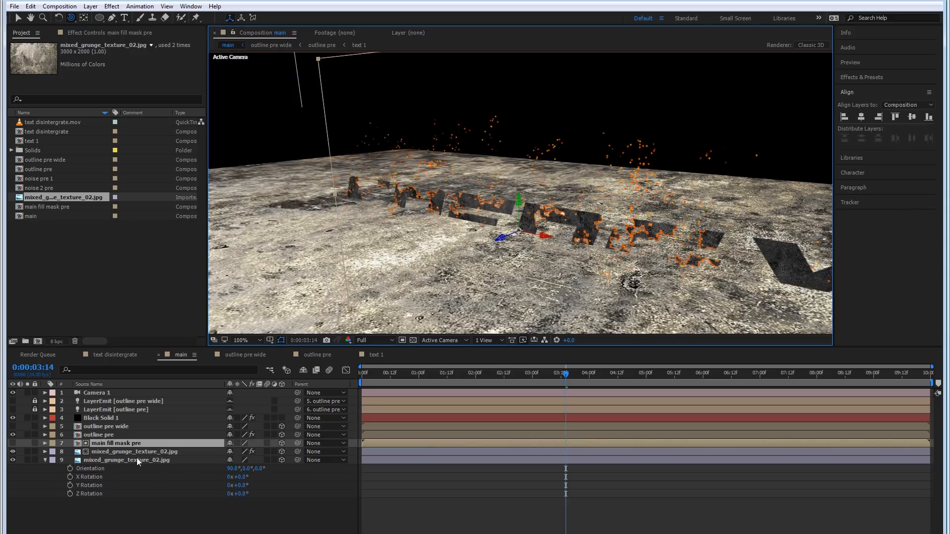
# Step: Lower the grunge floor layer beneath the title by setting its Y position to about 466
pyautogui.click(150, 460)
pyautogui.press('p')
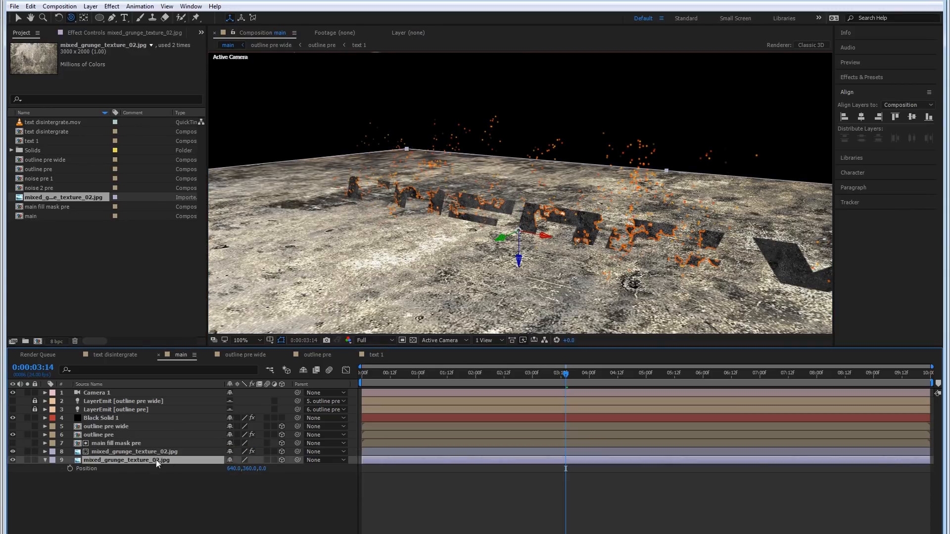
pyautogui.moveTo(250, 468); pyautogui.dragTo(306, 469)
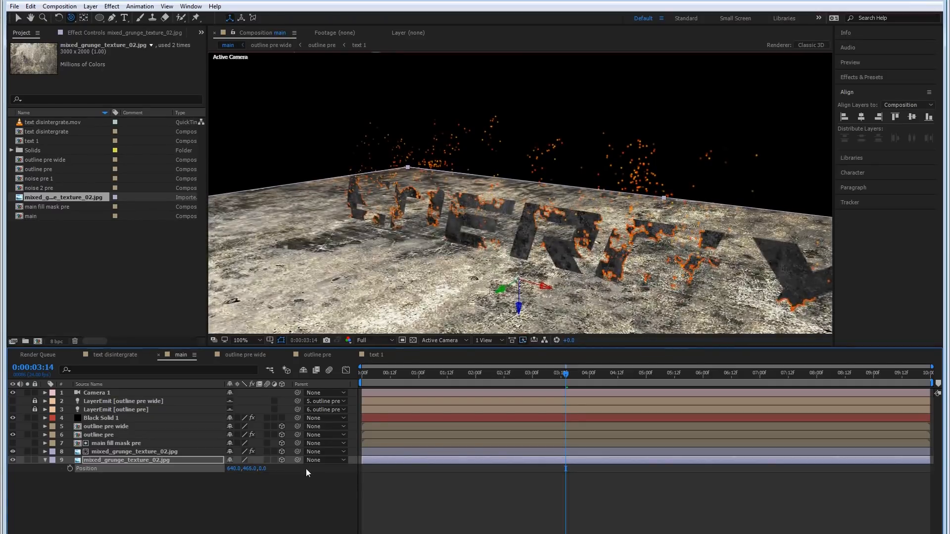
# Step: Add a full-size elliptical mask to the floor layer and set its Mask Feather to 500 pixels
pyautogui.click(100, 17)
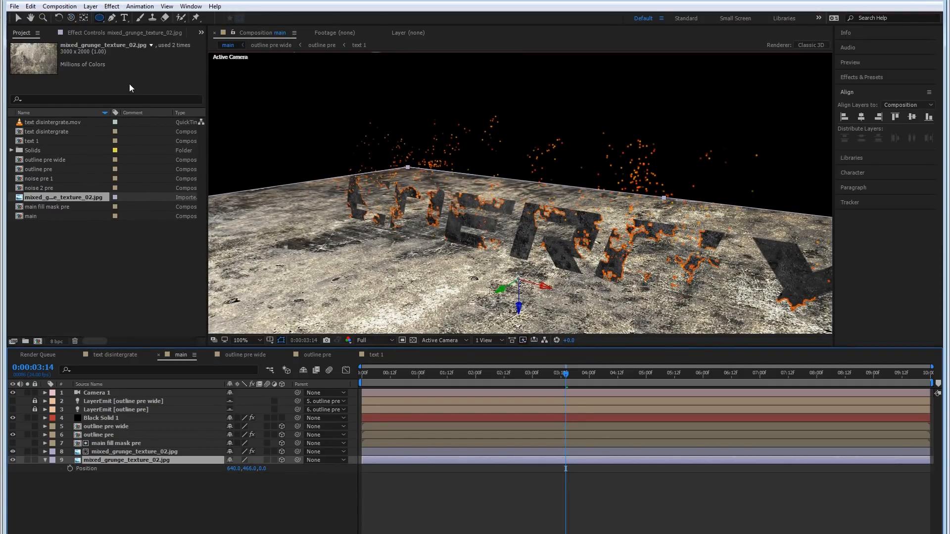
pyautogui.doubleClick(100, 18)
pyautogui.press('v')
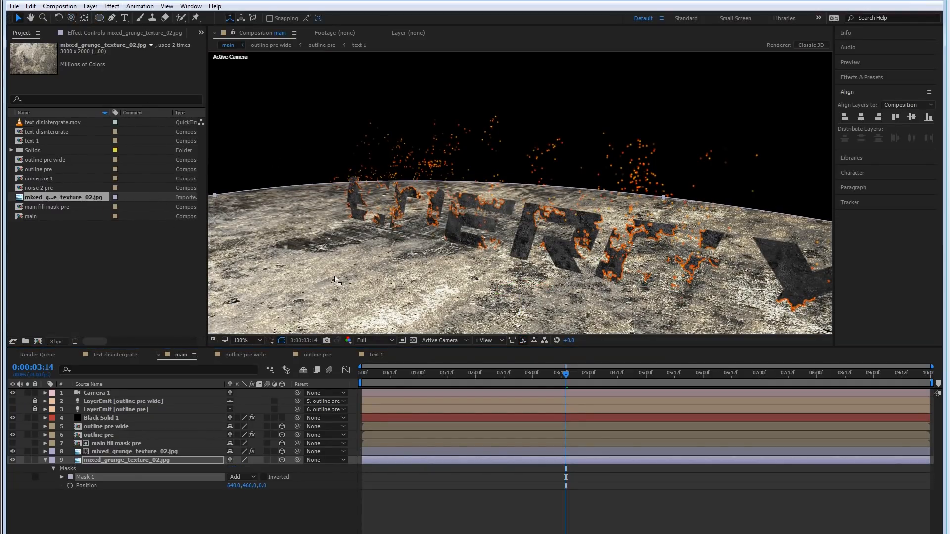
pyautogui.press('f')
pyautogui.click(250, 478)
pyautogui.write('500')
pyautogui.press('Return')
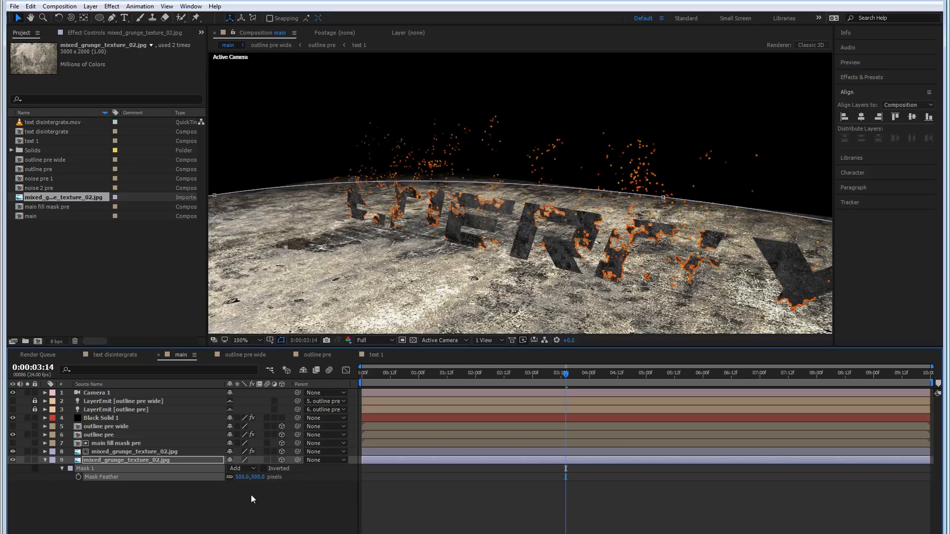
# Step: Set the floor mask's Mask Expansion to -500 pixels
pyautogui.click(62, 469)
pyautogui.click(62, 469)
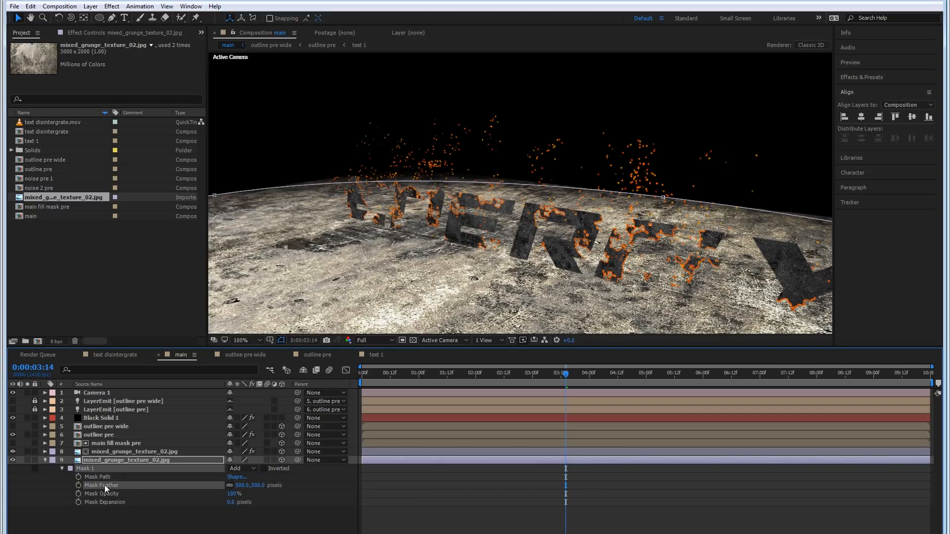
pyautogui.click(231, 502)
pyautogui.write('-500')
pyautogui.press('Return')
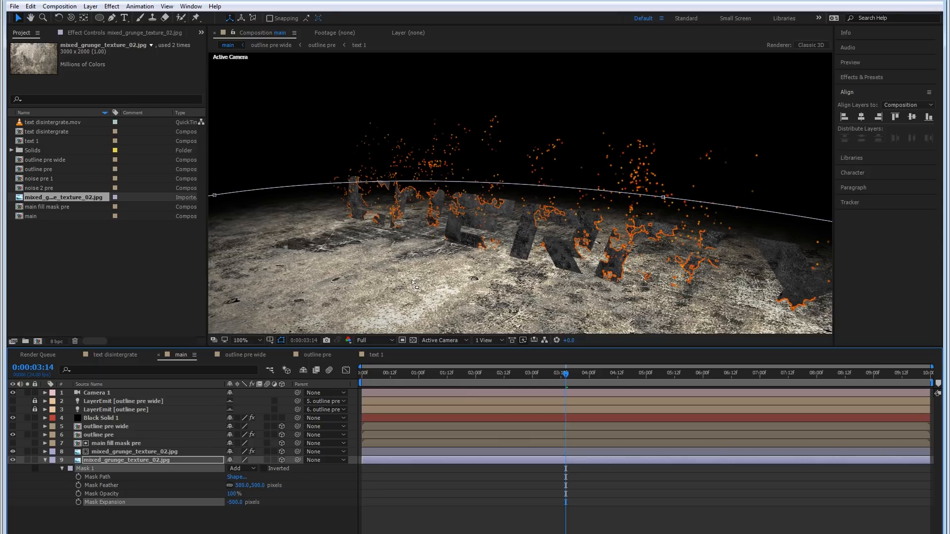
# Step: Apply the Tint color correction effect to the grunge floor layer to remove its color
pyautogui.rightClick(111, 461)
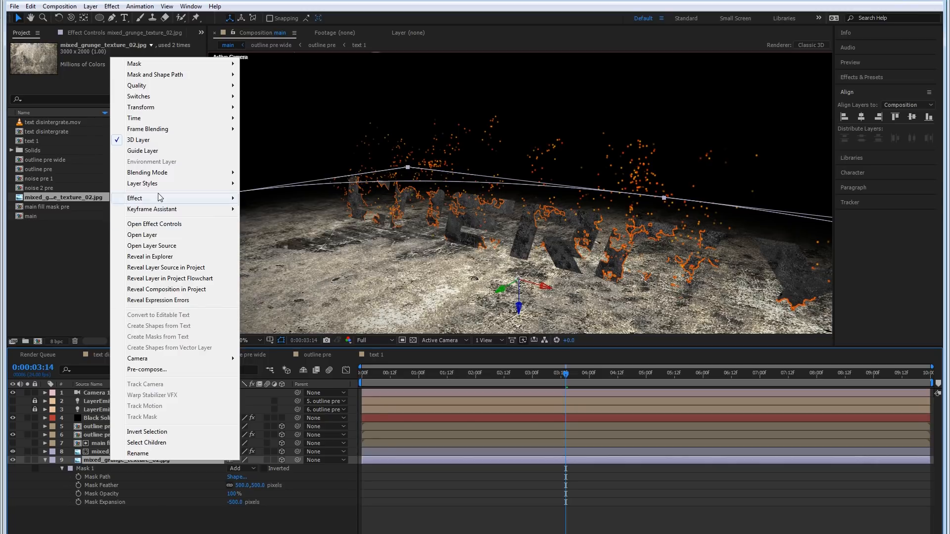
pyautogui.moveTo(155, 203)
pyautogui.moveTo(298, 280)
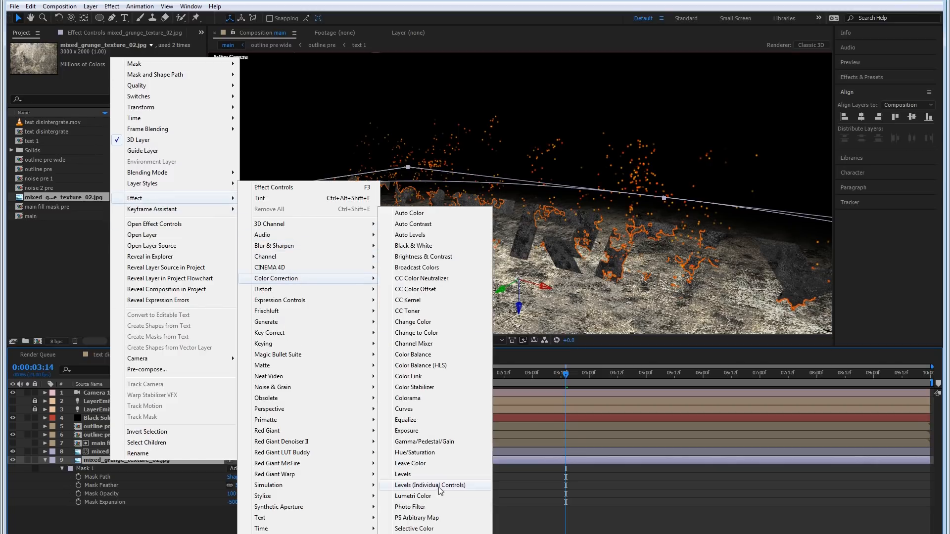
pyautogui.click(436, 533)
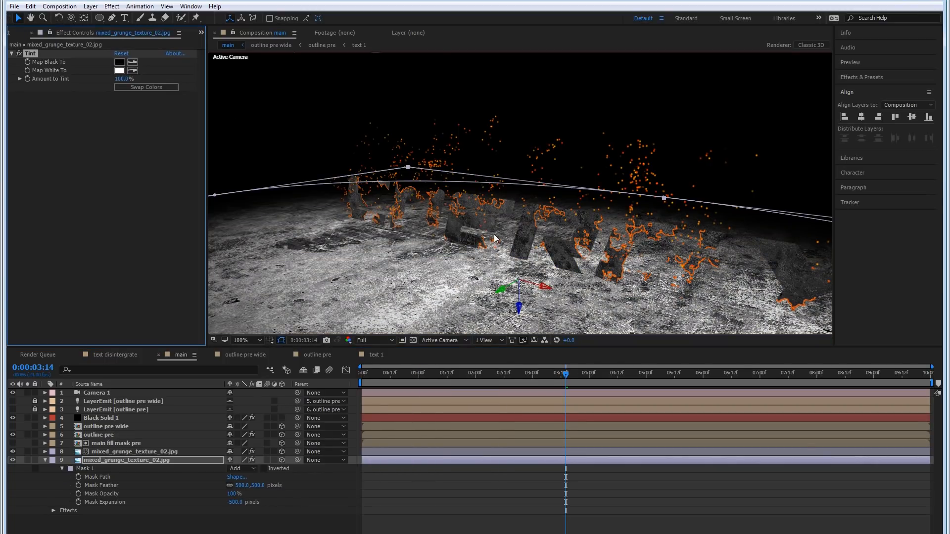
# Step: Set the grunge floor layer's opacity to 20%
pyautogui.click(143, 459)
pyautogui.press('t')
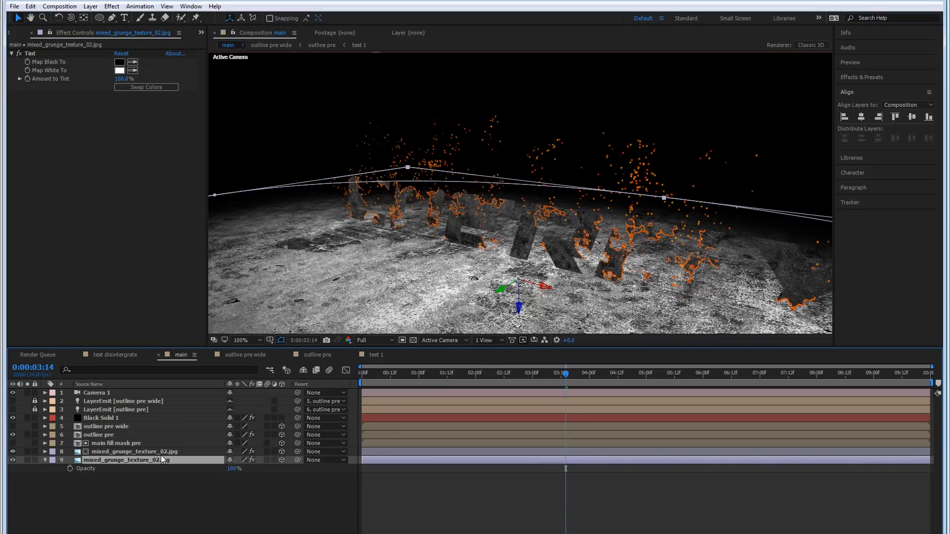
pyautogui.click(231, 469)
pyautogui.write('20')
pyautogui.press('Return')
pyautogui.rightClick(210, 501)
pyautogui.click(114, 389)
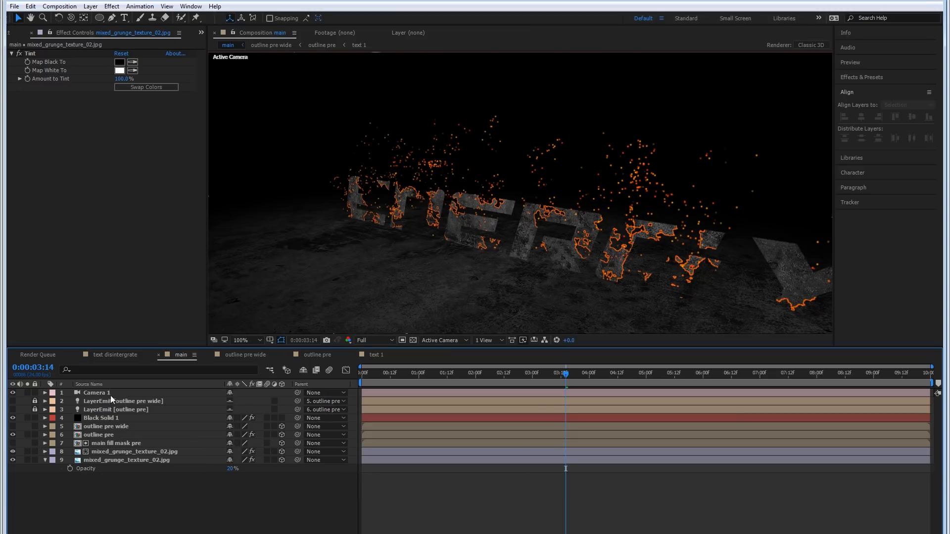
# Step: Orbit Camera 1 back to a straight-on view of the title and floor
pyautogui.click(111, 396)
pyautogui.press('c')
pyautogui.moveTo(477, 245)
pyautogui.mouseDown()
pyautogui.moveTo(441, 265)
pyautogui.moveTo(470, 252)
pyautogui.mouseUp()
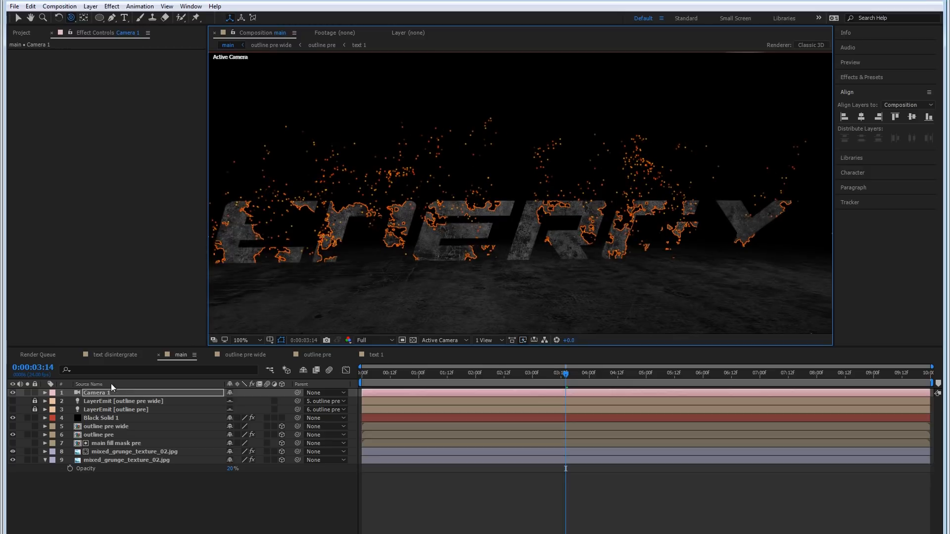
pyautogui.rightClick(104, 391)
pyautogui.click(114, 391)
pyautogui.moveTo(470, 225); pyautogui.dragTo(376, 247)
# Step: Turn off auto-orientation for Camera 1 and test its movement in the composition view
pyautogui.rightClick(113, 391)
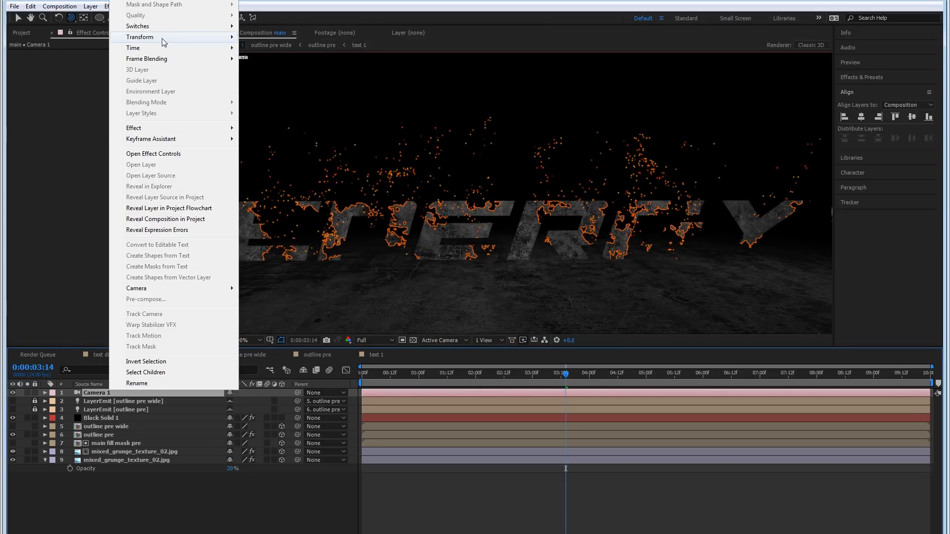
pyautogui.moveTo(185, 40)
pyautogui.click(273, 205)
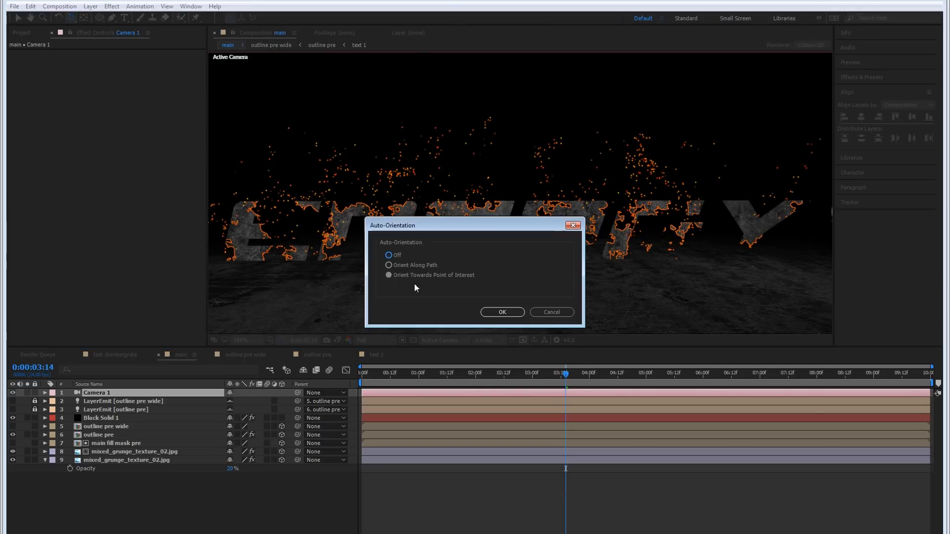
pyautogui.click(503, 315)
pyautogui.moveTo(505, 315)
pyautogui.mouseDown()
pyautogui.moveTo(490, 216)
pyautogui.moveTo(480, 292)
pyautogui.moveTo(515, 263)
pyautogui.moveTo(498, 209)
pyautogui.moveTo(456, 236)
pyautogui.moveTo(443, 280)
pyautogui.moveTo(472, 284)
pyautogui.moveTo(463, 285)
pyautogui.mouseUp()
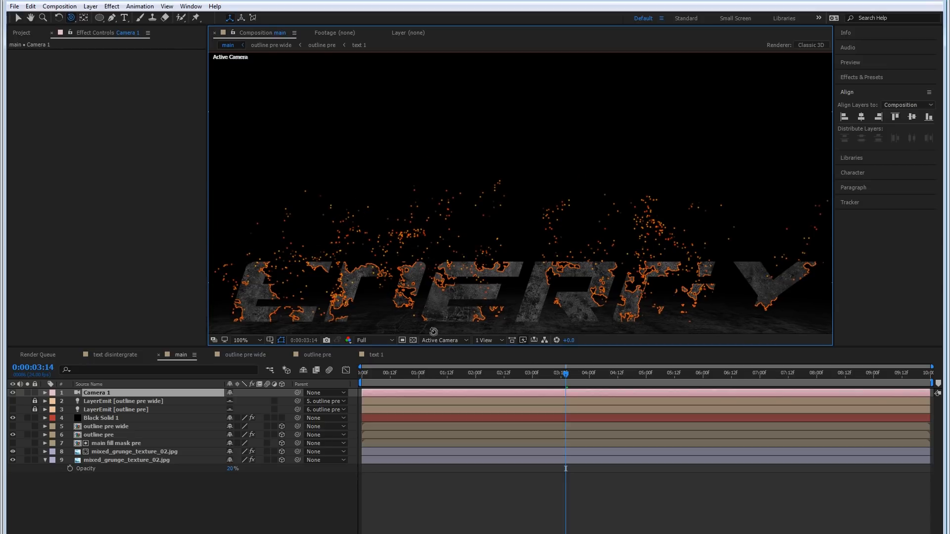
# Step: Add a 3D null object to the main composition and parent Camera 1 to it
pyautogui.rightClick(165, 515)
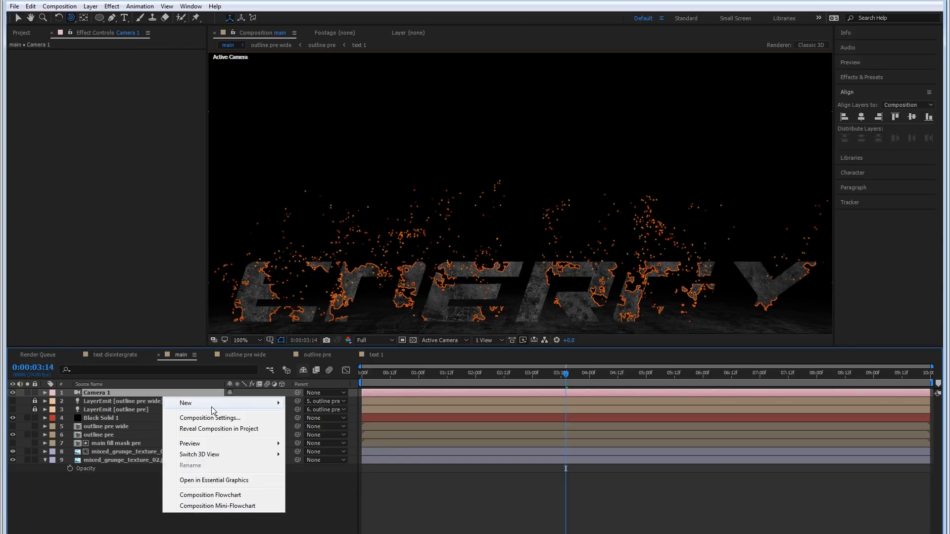
pyautogui.moveTo(212, 406)
pyautogui.click(326, 462)
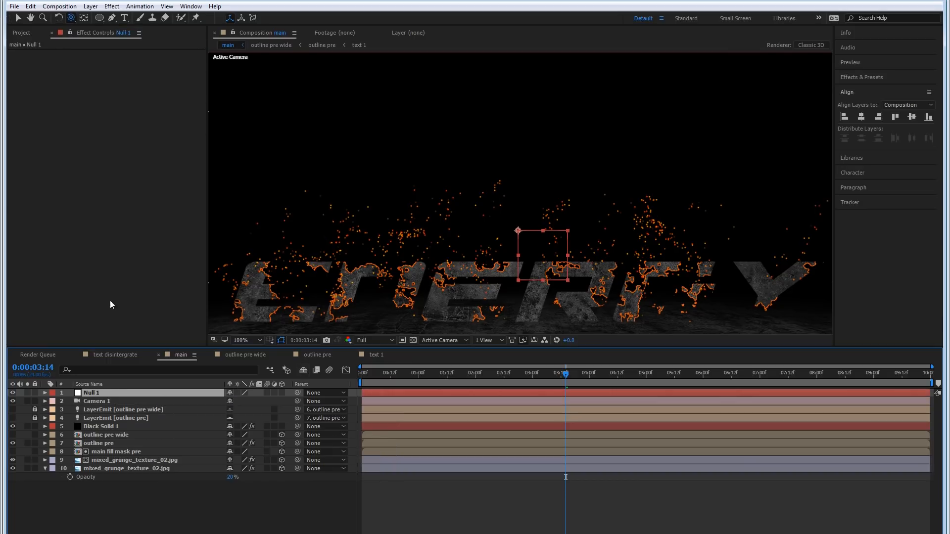
pyautogui.click(281, 393)
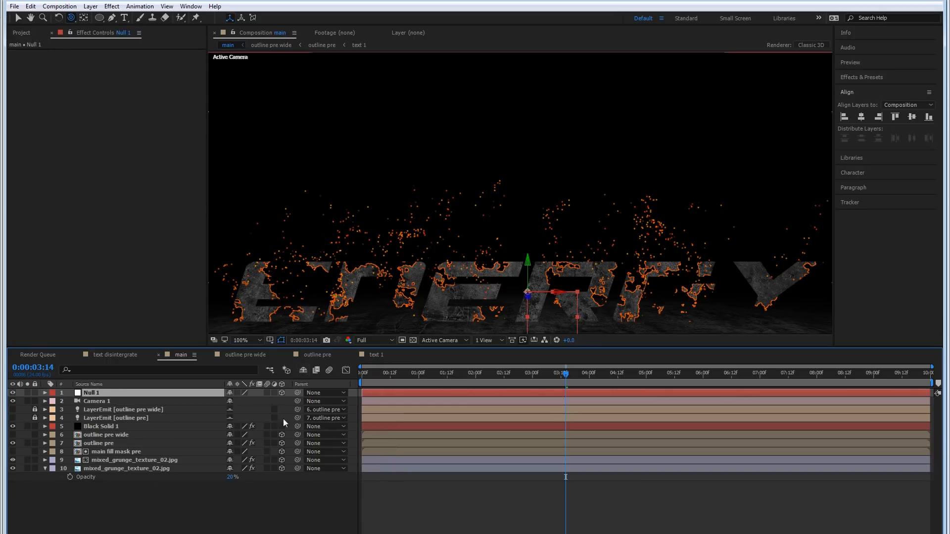
pyautogui.moveTo(298, 401); pyautogui.dragTo(172, 395)
# Step: Try changing the null's X orientation and undo the rotation
pyautogui.press('r')
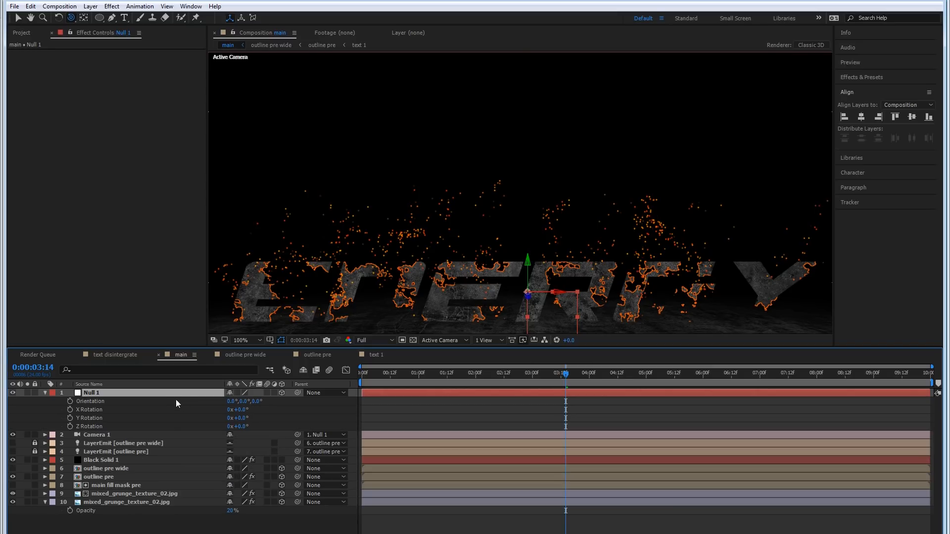
pyautogui.moveTo(232, 402)
pyautogui.mouseDown()
pyautogui.moveTo(252, 401)
pyautogui.moveTo(205, 402)
pyautogui.moveTo(228, 402)
pyautogui.mouseUp()
pyautogui.hotkey('ctrl', 'z')
pyautogui.hotkey('ctrl', 'z')
# Step: Set Camera 1's X and Y position to 0 so it is centered on the null
pyautogui.click(105, 435)
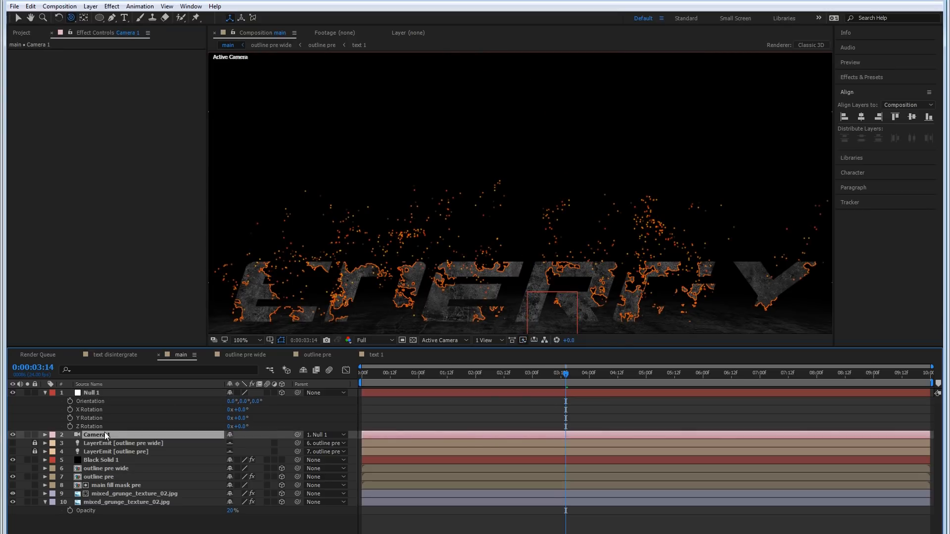
pyautogui.moveTo(500, 279); pyautogui.dragTo(365, 289)
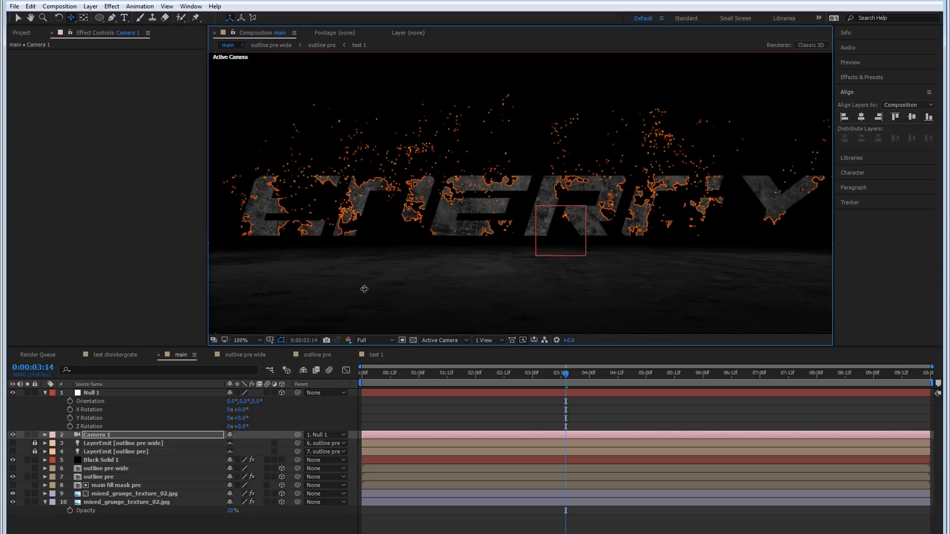
pyautogui.press('p')
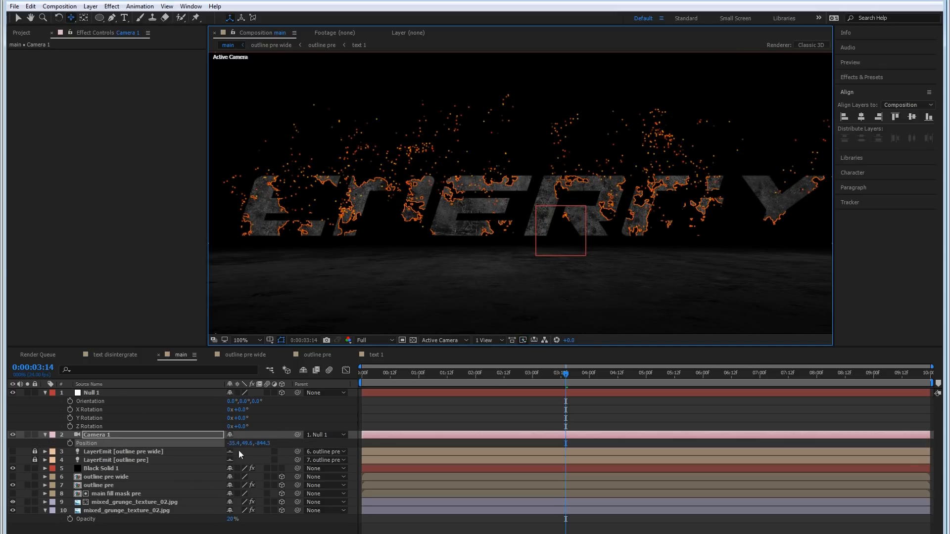
pyautogui.click(242, 444)
pyautogui.write('0')
pyautogui.press('Return')
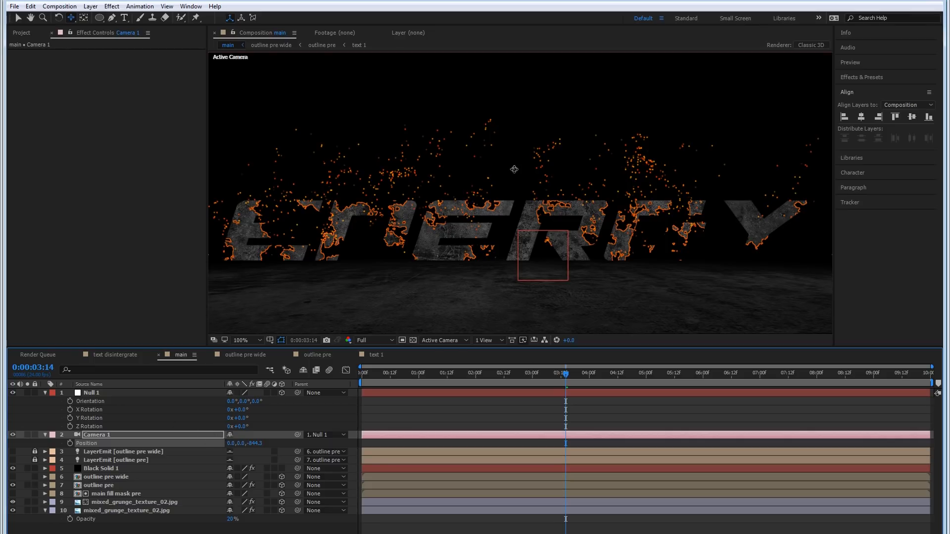
# Step: Pull Camera 1 back to a Z position of about -1126 and keyframe its Position at 0:00:00:00
pyautogui.scroll(-1, 509, 181)
pyautogui.moveTo(566, 375); pyautogui.dragTo(355, 372)
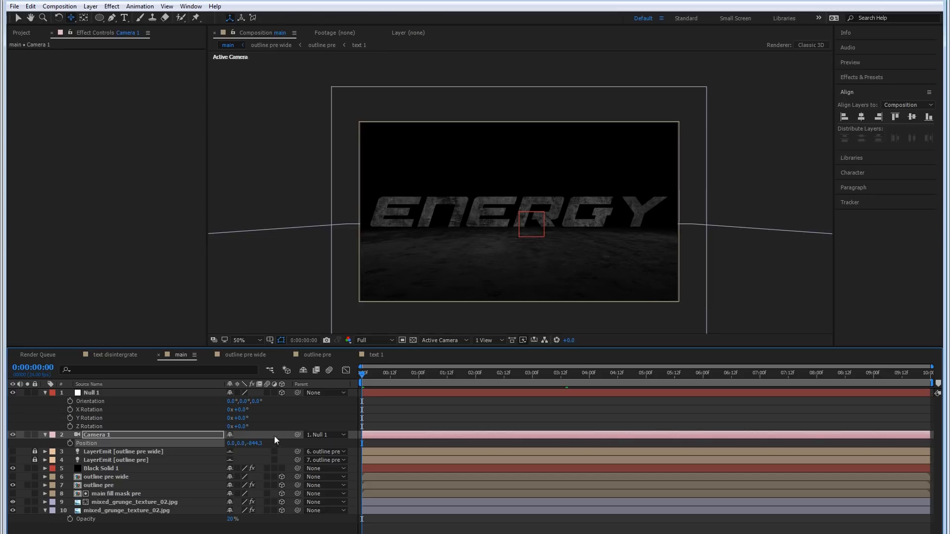
pyautogui.moveTo(256, 444); pyautogui.dragTo(126, 443)
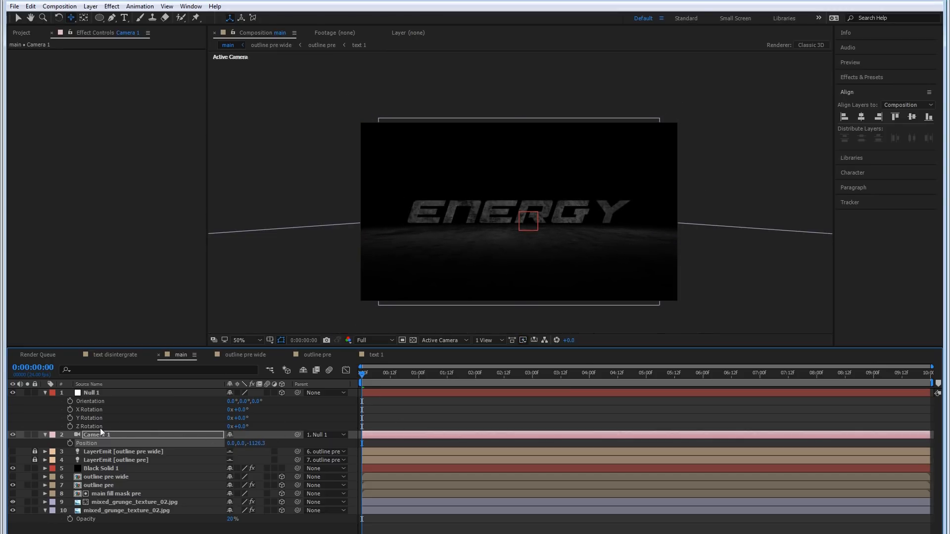
pyautogui.click(69, 444)
# Step: Keyframe Camera 1's Position closer to the title at about 0:00:08:00 and preview the push-in at 0:00:04:19
pyautogui.moveTo(437, 377); pyautogui.dragTo(817, 381)
pyautogui.moveTo(256, 444); pyautogui.dragTo(387, 413)
pyautogui.moveTo(815, 378); pyautogui.dragTo(634, 379)
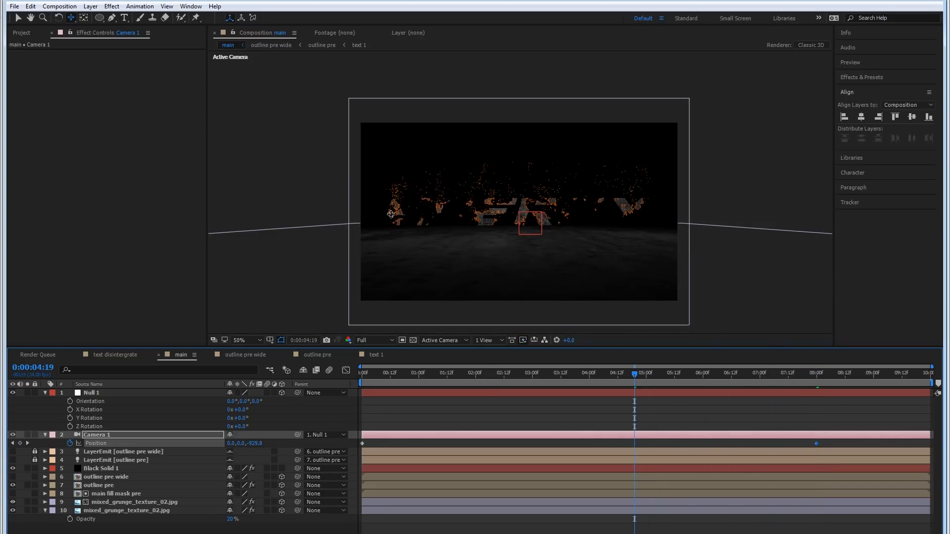
# Step: Try Camera 1's closing Position keyframe at 0:00:04:19 to check the framing, and return it to 0:00:08:00
pyautogui.press('.')
pyautogui.moveTo(817, 443); pyautogui.dragTo(637, 438)
pyautogui.press(',')
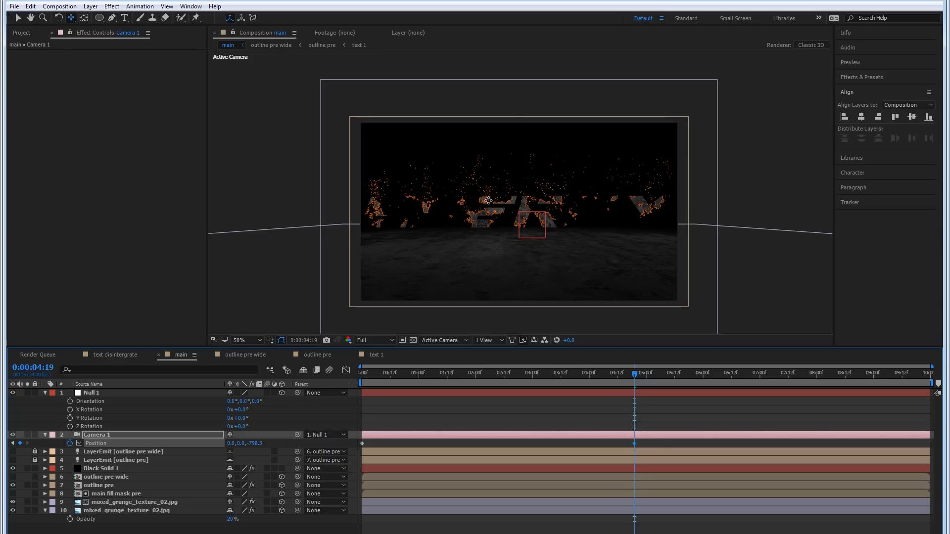
pyautogui.moveTo(634, 444); pyautogui.dragTo(815, 445)
# Step: Preview the camera push-in from the start and end the work area at 0:00:08:00
pyautogui.moveTo(801, 376); pyautogui.dragTo(567, 380)
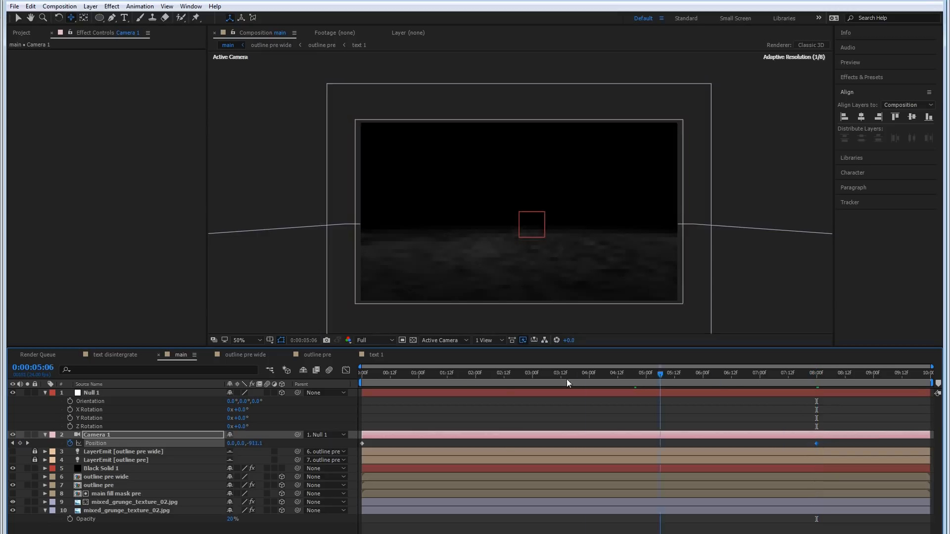
pyautogui.press('Home')
pyautogui.press('space')
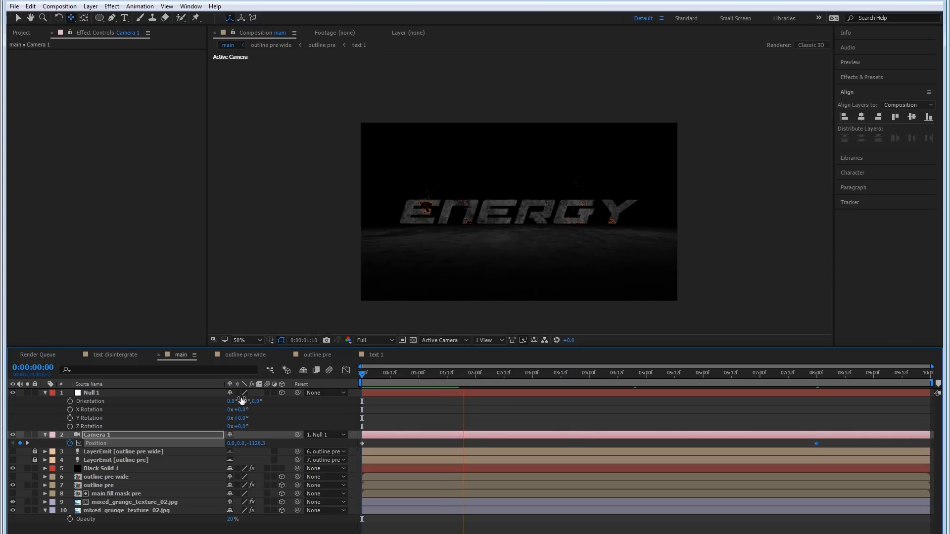
pyautogui.press('space')
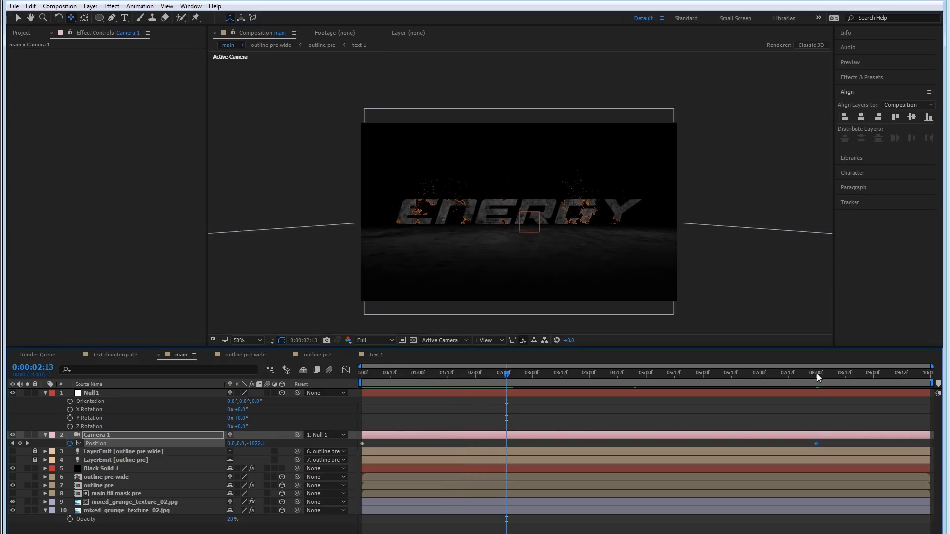
pyautogui.click(817, 373)
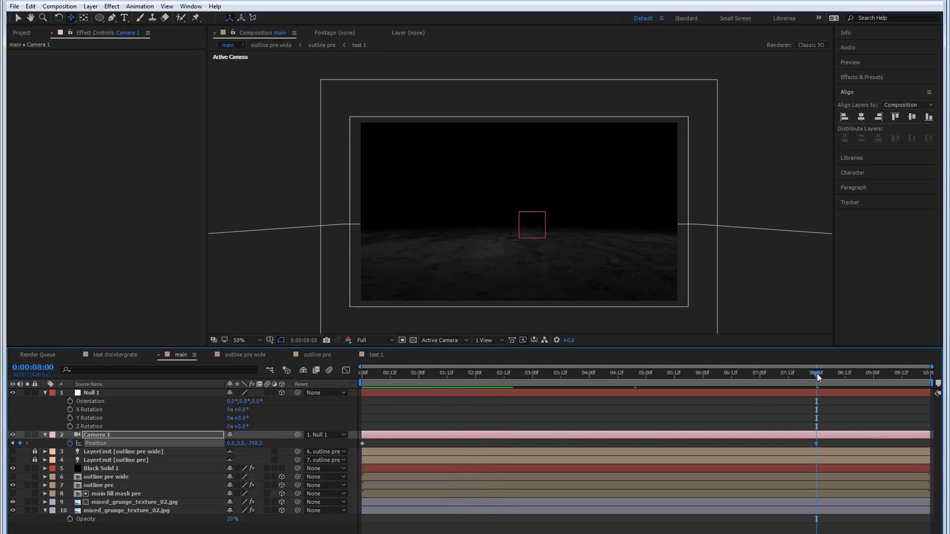
pyautogui.press('n')
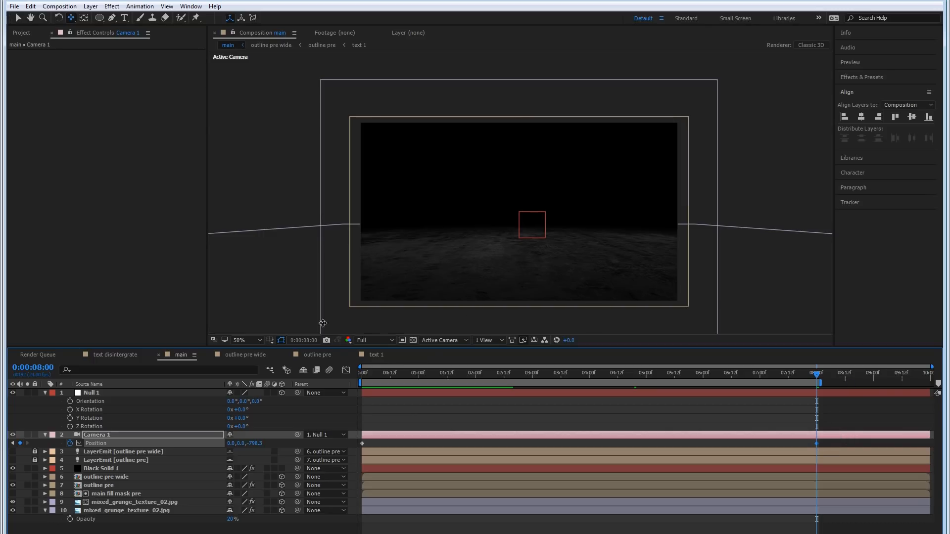
# Step: Review the finished look in the text disintergrate composition by scrubbing to about 0:00:04:17
pyautogui.click(133, 355)
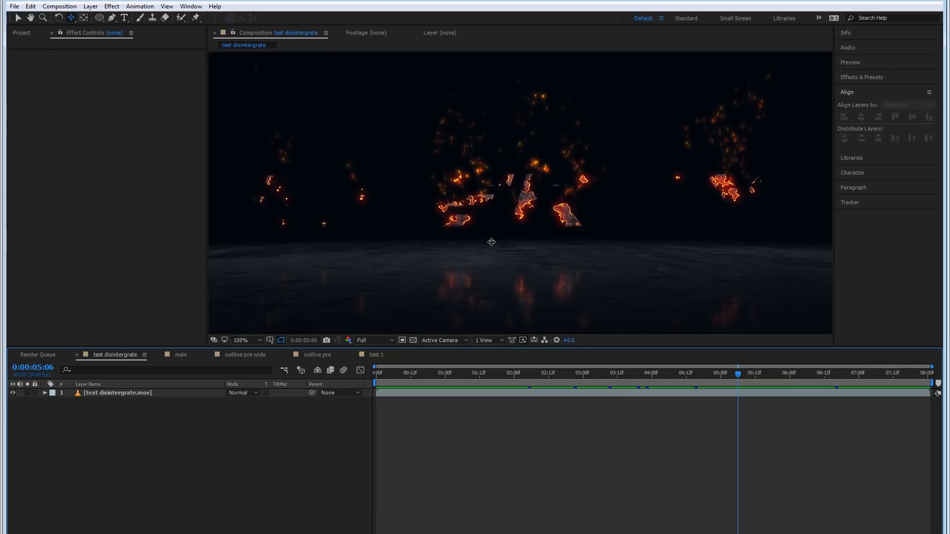
pyautogui.scroll(-1, 489, 255)
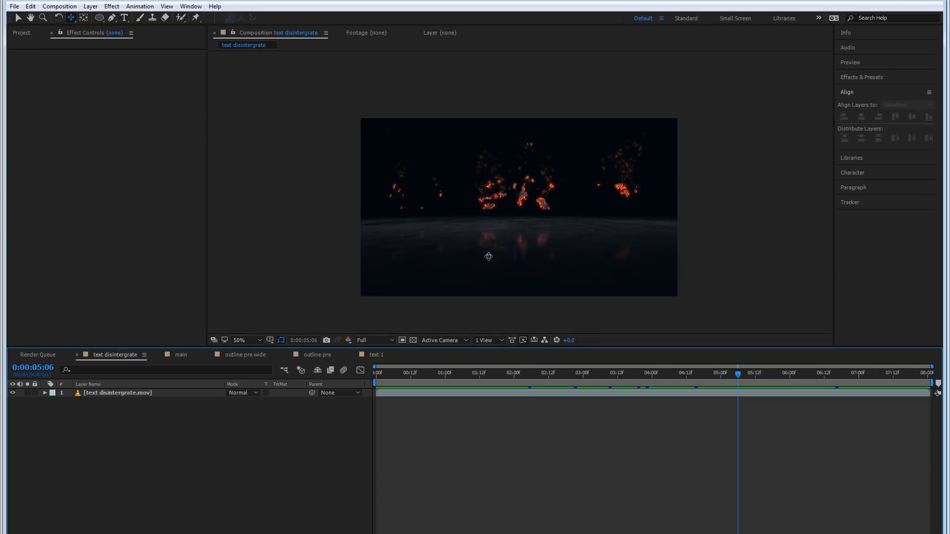
pyautogui.click(392, 375)
pyautogui.moveTo(392, 376); pyautogui.dragTo(701, 348)
pyautogui.scroll(1, 566, 234)
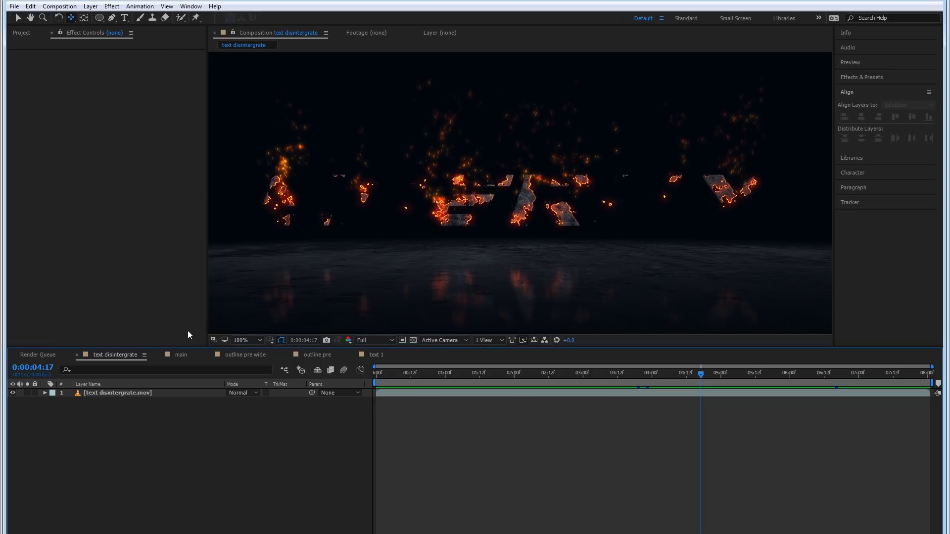
# Step: In the main composition, go to 0:00:03:09 and add a Glow effect to the outline pre layer
pyautogui.click(180, 355)
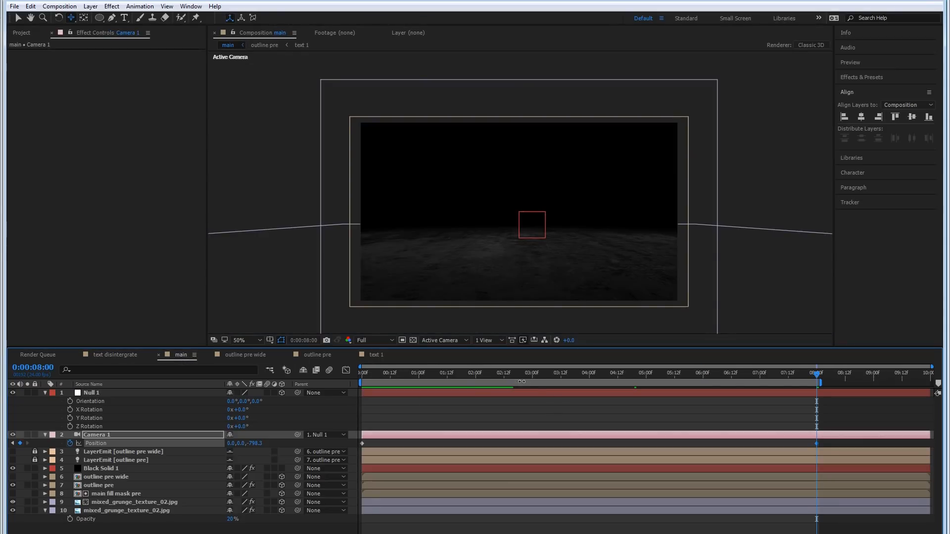
pyautogui.click(486, 378)
pyautogui.moveTo(486, 378); pyautogui.dragTo(553, 377)
pyautogui.scroll(2, 394, 194)
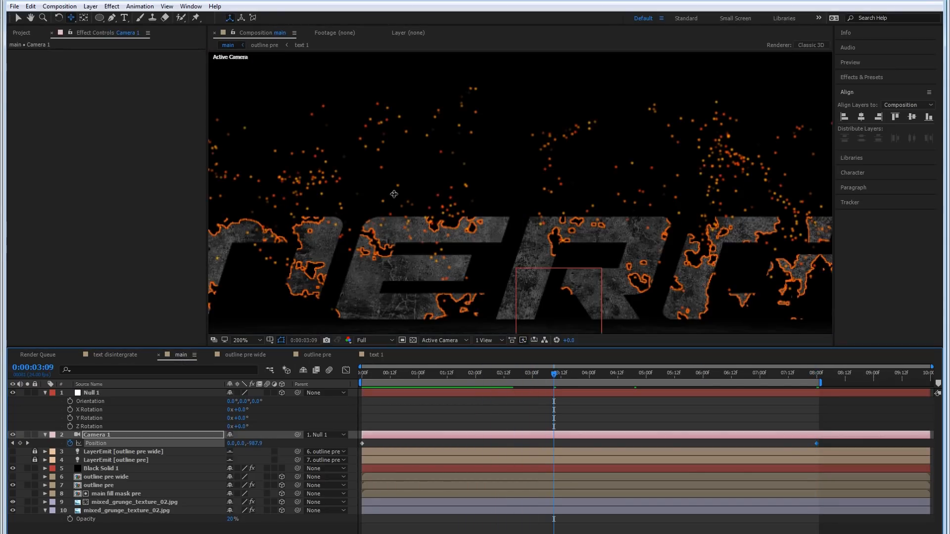
pyautogui.scroll(-1, 394, 194)
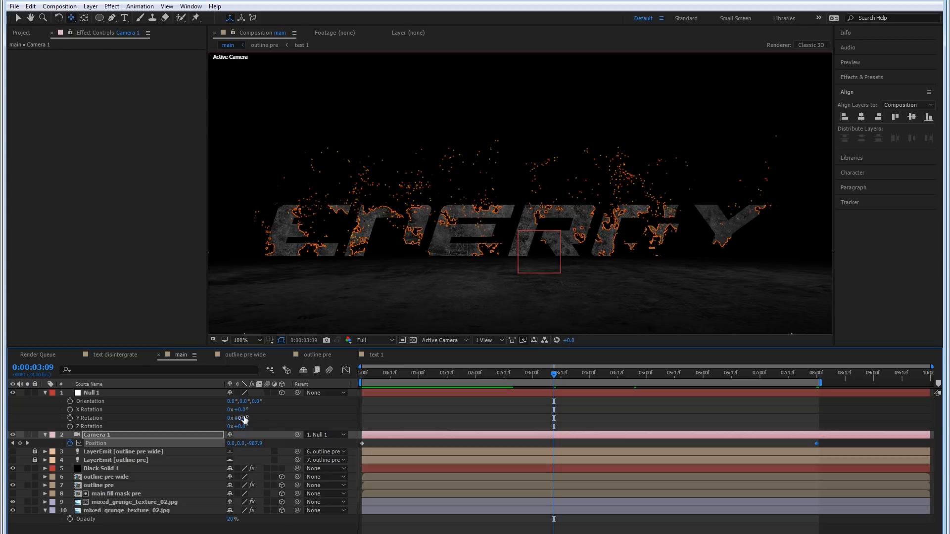
pyautogui.click(102, 478)
pyautogui.click(114, 486)
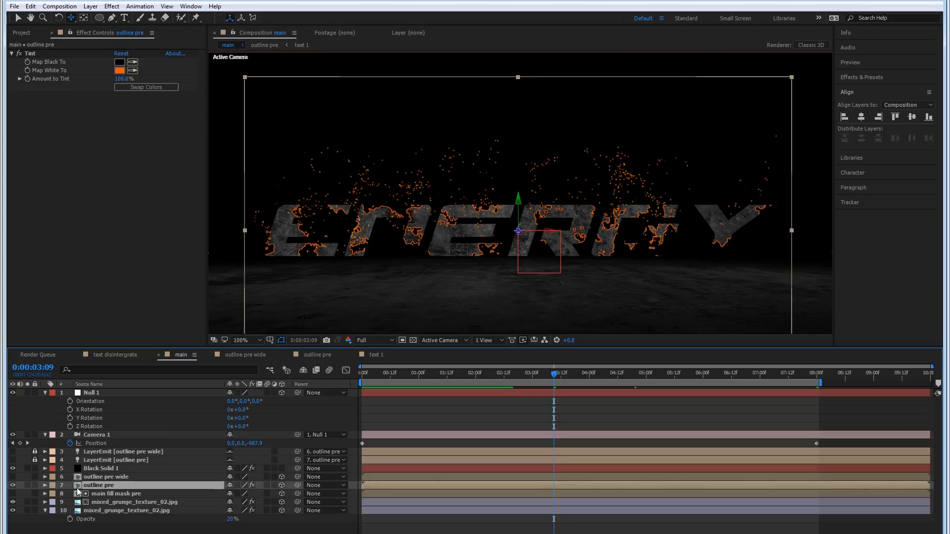
pyautogui.click(13, 486)
pyautogui.rightClick(154, 487)
pyautogui.moveTo(187, 228)
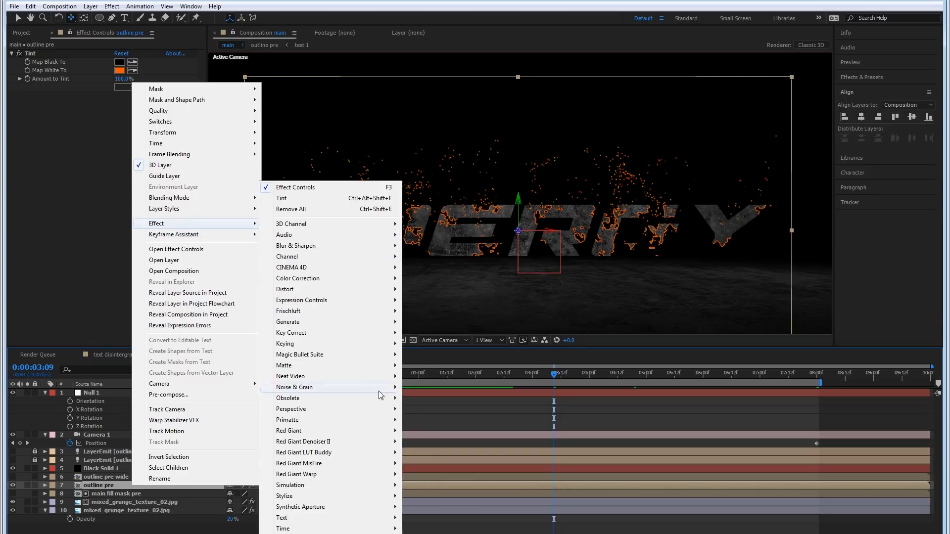
pyautogui.moveTo(300, 499)
pyautogui.click(428, 409)
# Step: Raise the project's color depth in the project settings
pyautogui.click(348, 341)
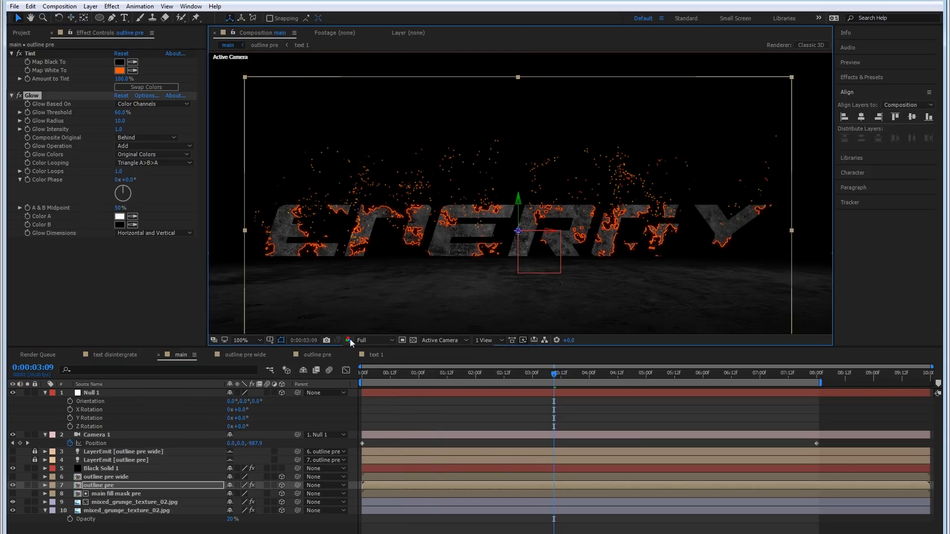
pyautogui.click(383, 465)
pyautogui.click(372, 252)
pyautogui.click(375, 284)
pyautogui.click(532, 415)
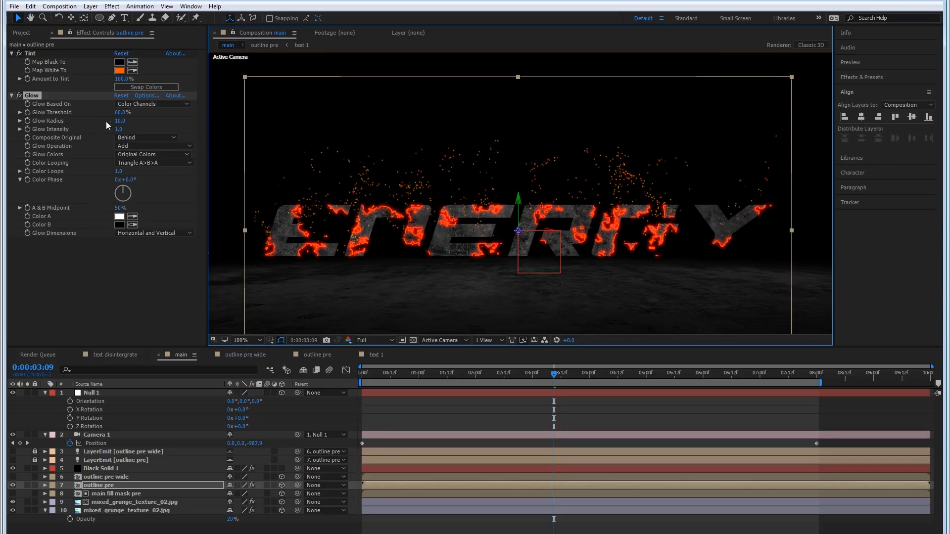
# Step: Set the outline pre layer's Glow Threshold to 80% and Glow Radius to 20
pyautogui.click(120, 113)
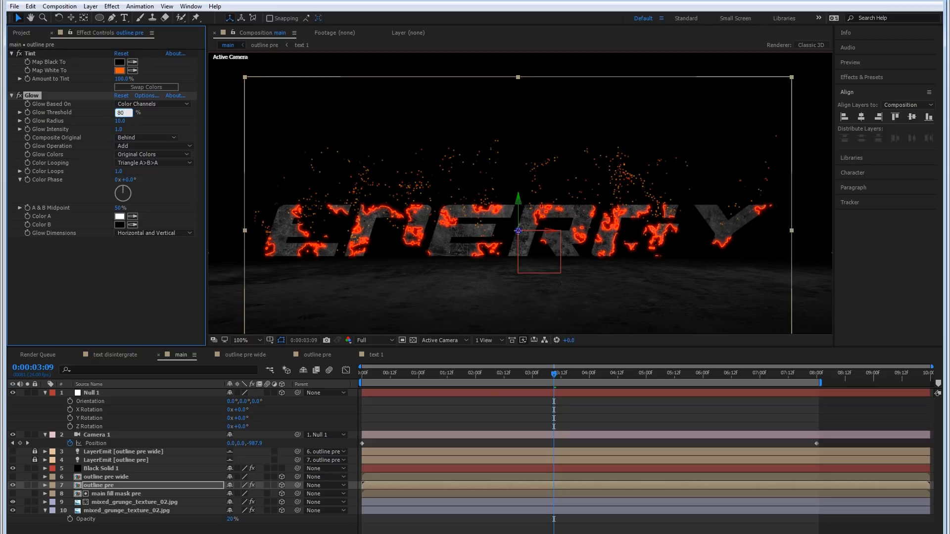
pyautogui.write('80')
pyautogui.press('Return')
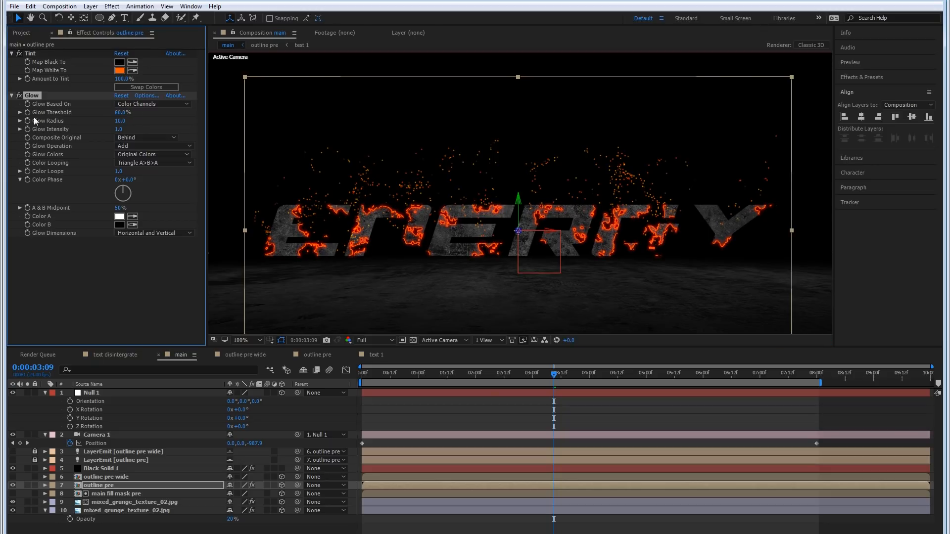
pyautogui.click(121, 120)
pyautogui.write('20')
pyautogui.press('Return')
# Step: Duplicate the Glow effect and set the first instance's Glow Threshold to 0% and Glow Radius to 0.5
pyautogui.hotkey('ctrl', 'd')
pyautogui.scroll(2, 57, 206)
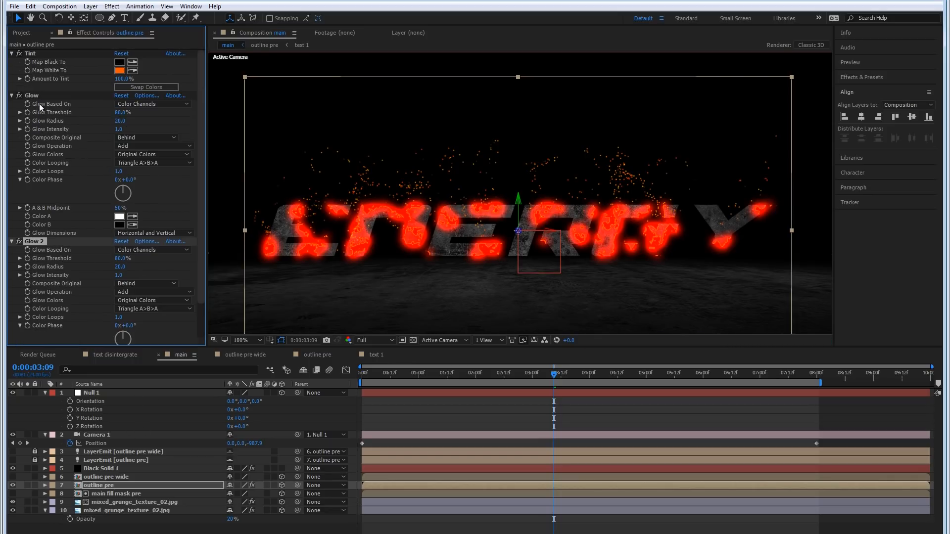
pyautogui.click(61, 105)
pyautogui.click(122, 113)
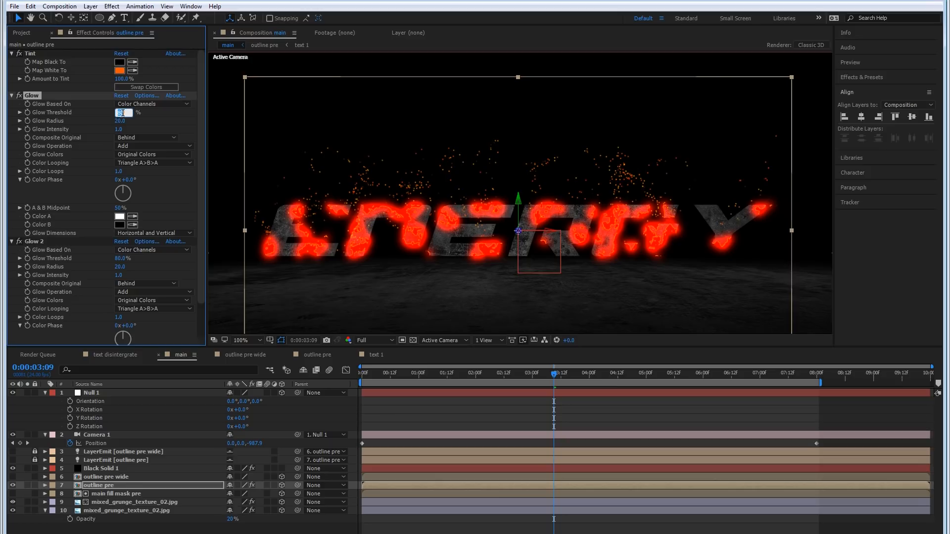
pyautogui.write('0')
pyautogui.press('Return')
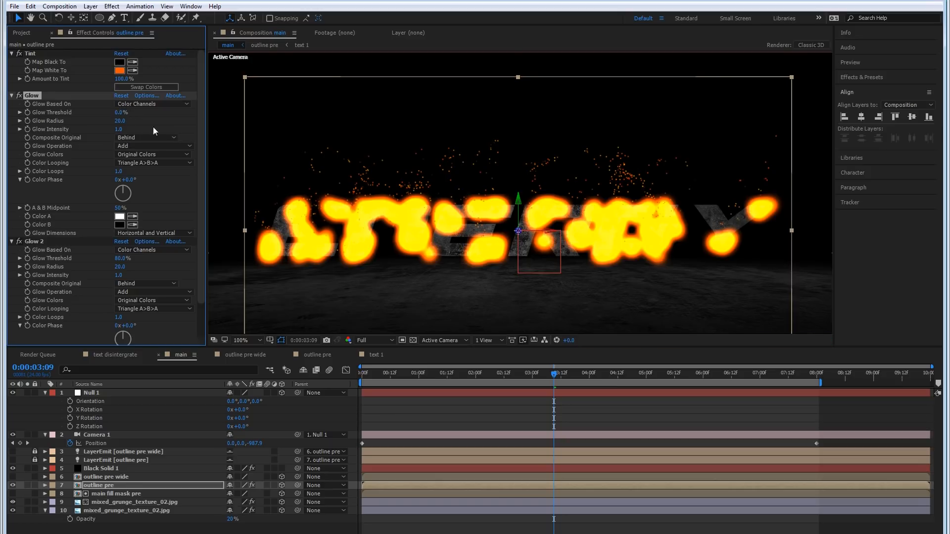
pyautogui.click(120, 121)
pyautogui.write('0.5')
pyautogui.press('Return')
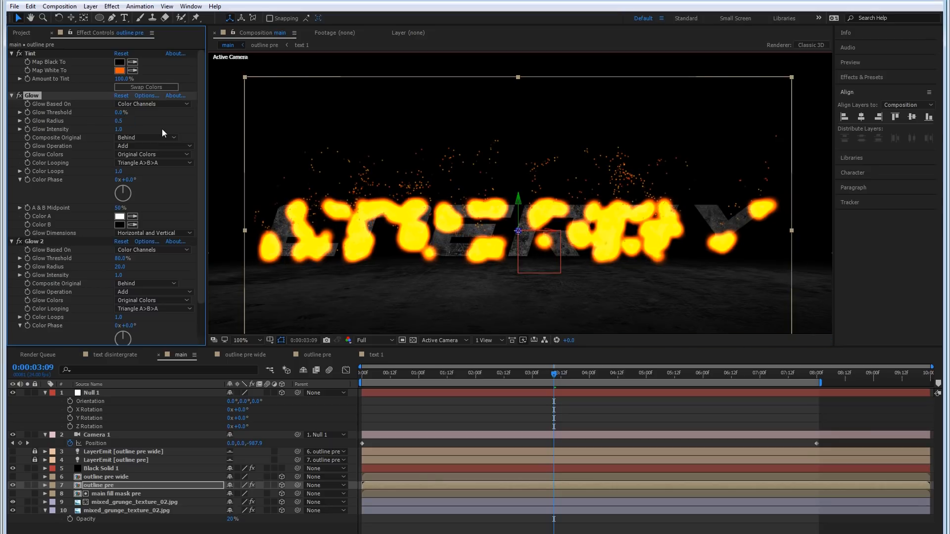
# Step: Set the intensity of the outline pre layer's first Glow effect to 0.1 and compare the result with the effect toggled
pyautogui.click(119, 130)
pyautogui.write('0.01')
pyautogui.press('Return')
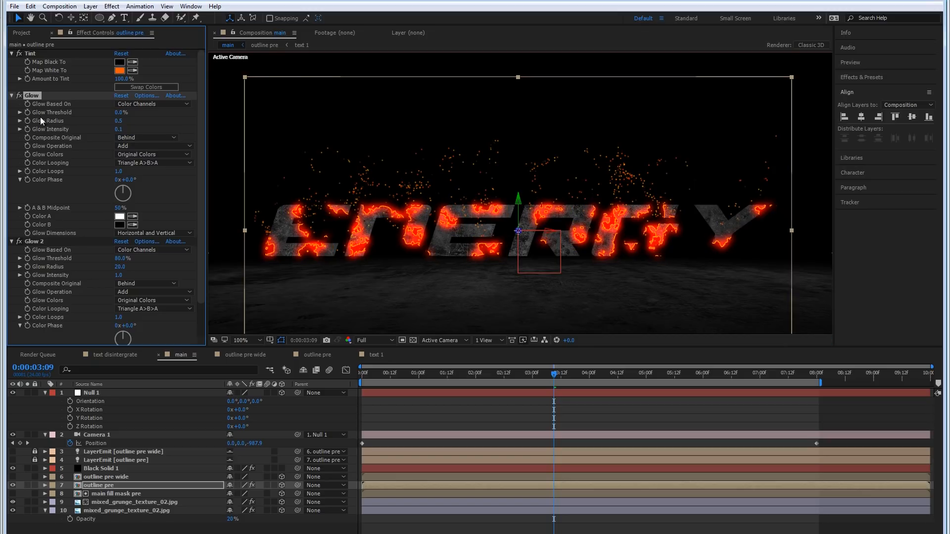
pyautogui.click(19, 96)
pyautogui.click(19, 96)
# Step: Set the intensity of Glow 2 on the outline pre layer to 0.5
pyautogui.click(119, 275)
pyautogui.write('0.5')
pyautogui.press('Return')
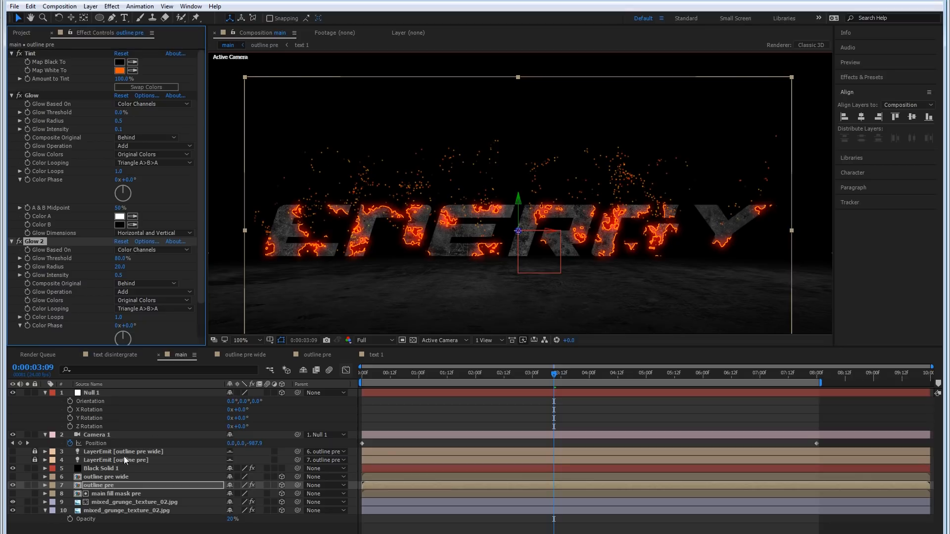
# Step: Apply the Stylize Glow effect to the Black Solid 1 particle layer
pyautogui.click(105, 471)
pyautogui.rightClick(106, 471)
pyautogui.moveTo(148, 209)
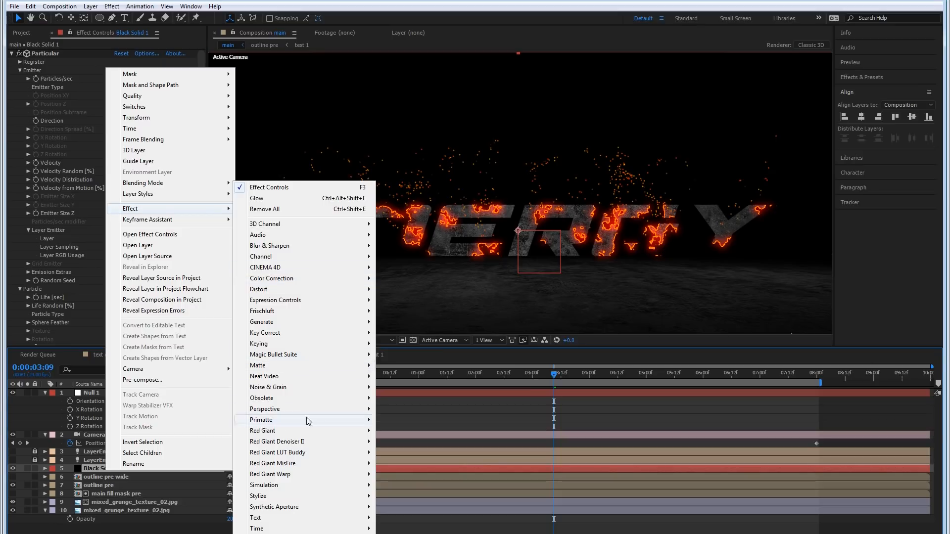
pyautogui.moveTo(297, 496)
pyautogui.click(401, 410)
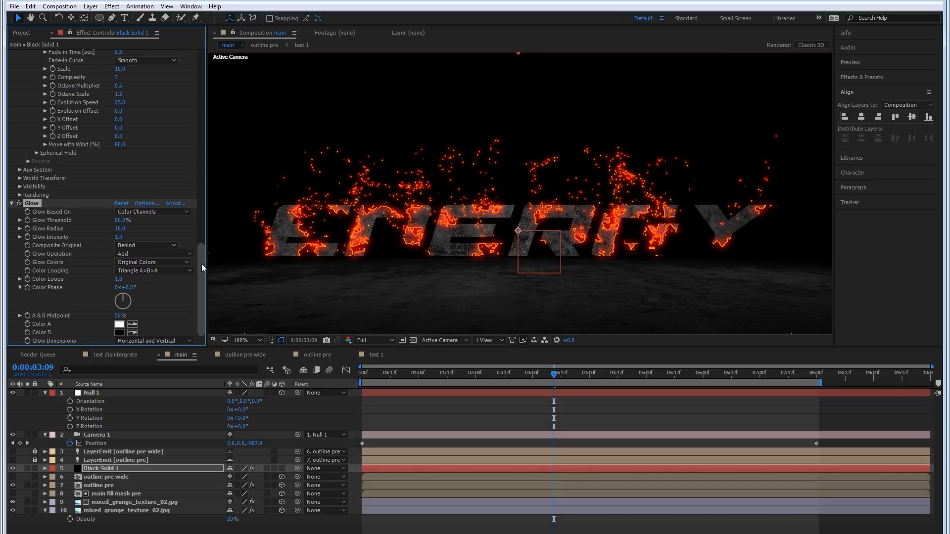
# Step: Set the Black Solid 1 Glow's threshold to 40% and its intensity to 0.5
pyautogui.click(120, 221)
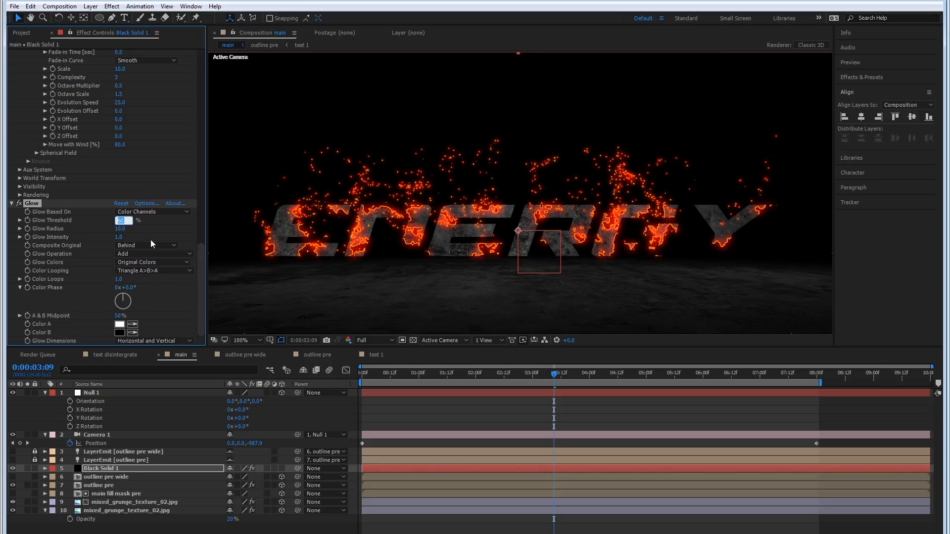
pyautogui.press('Return')
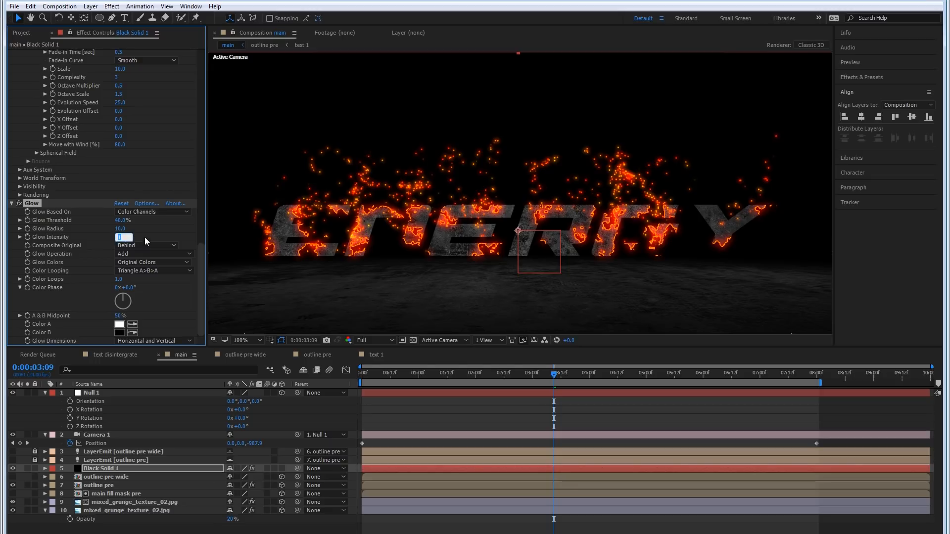
pyautogui.write('0.5')
pyautogui.press('Return')
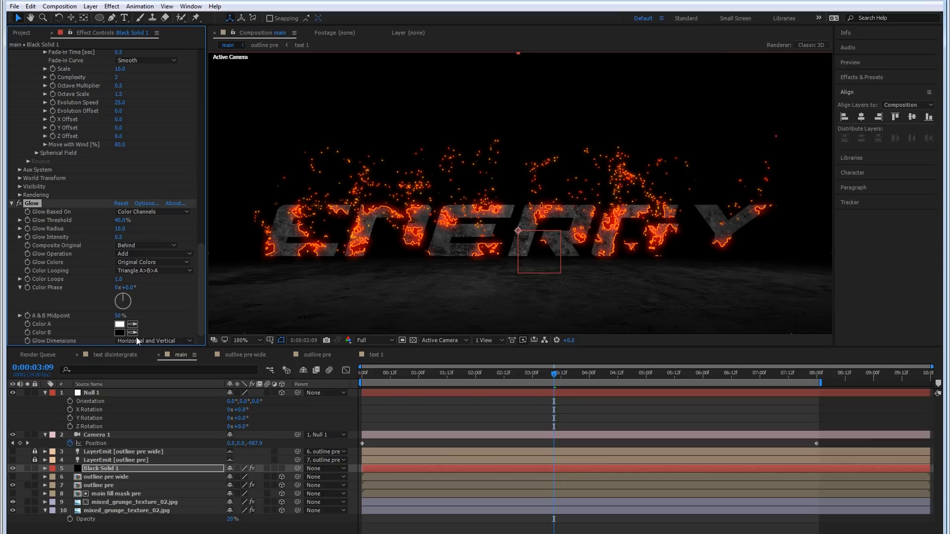
# Step: Give Particular's Opacity over Life a linear fade-out ramp, with particle Size 0.5 and Size Random 50%
pyautogui.moveTo(201, 269); pyautogui.dragTo(204, 132)
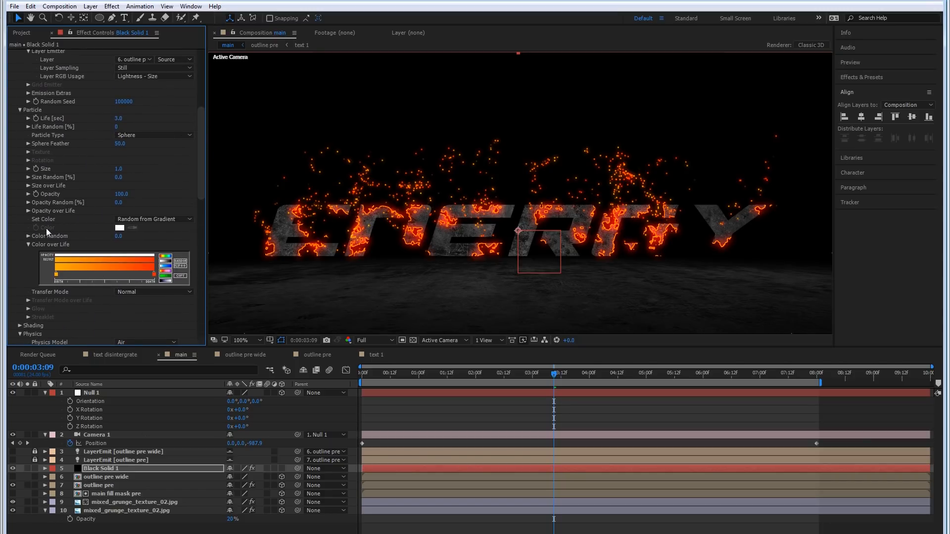
pyautogui.click(28, 211)
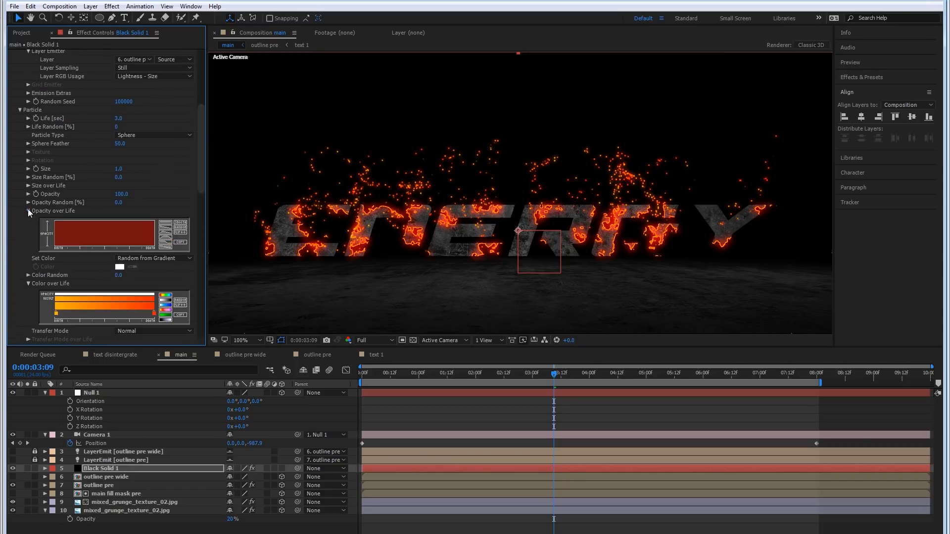
pyautogui.click(165, 231)
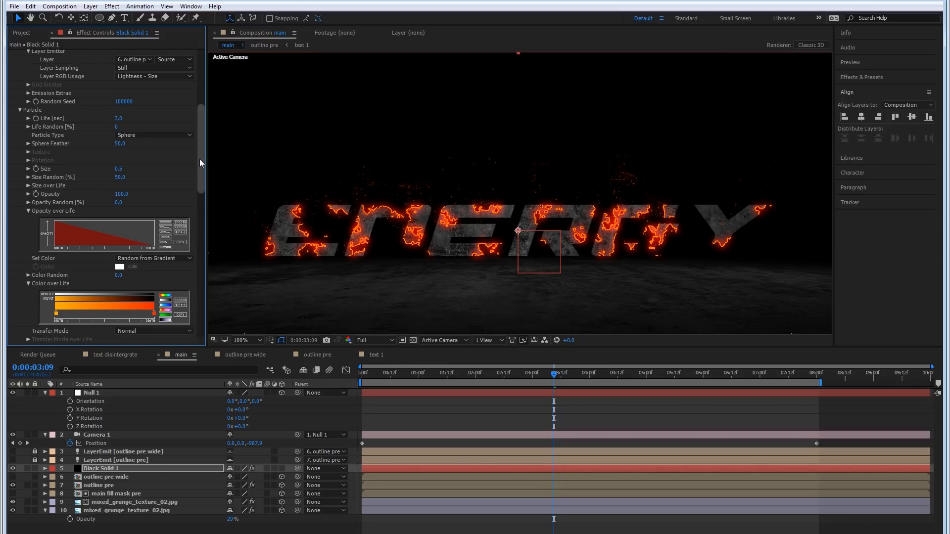
# Step: Reveal the Motion Blur options in Particular's Rendering settings on Black Solid 1
pyautogui.moveTo(200, 159); pyautogui.dragTo(193, 312)
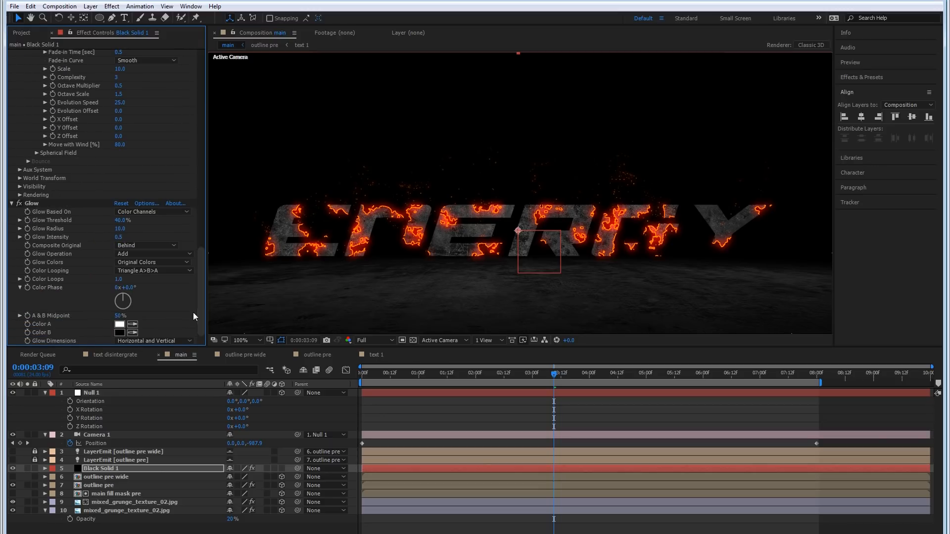
pyautogui.click(20, 195)
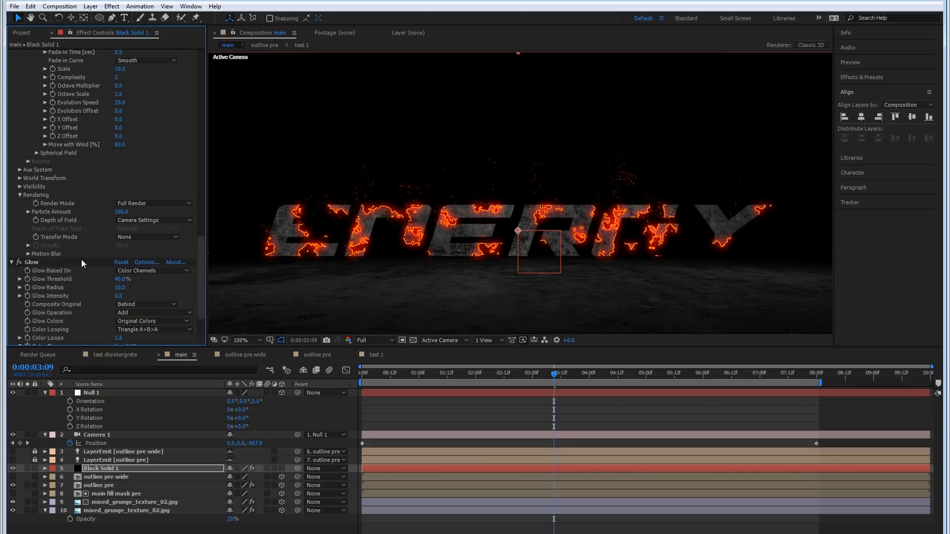
pyautogui.click(28, 254)
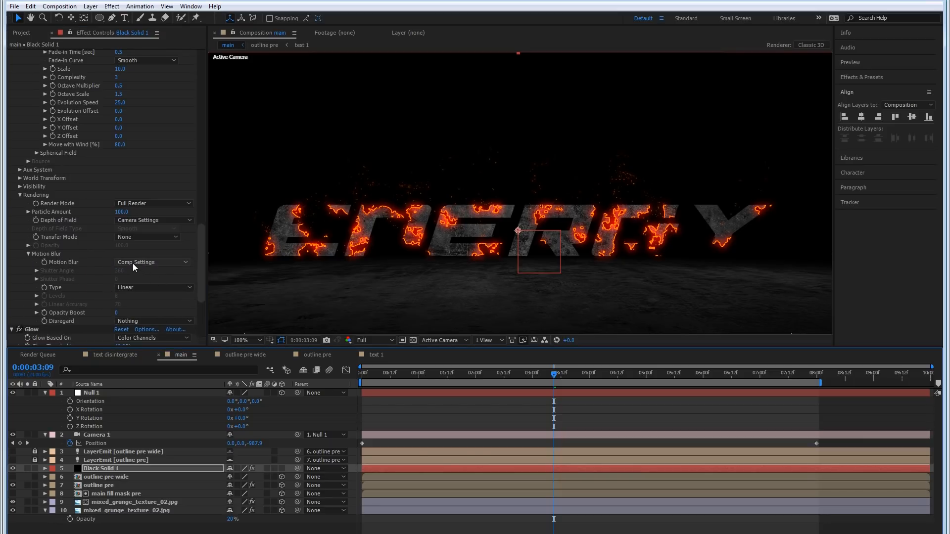
# Step: Set the motion blur shutter angle of the main composition to 500°
pyautogui.click(60, 6)
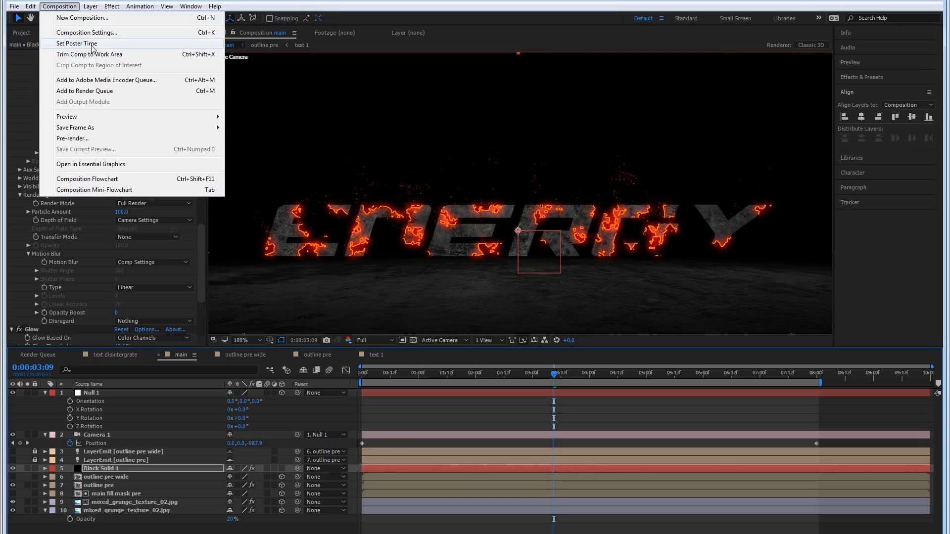
pyautogui.click(116, 33)
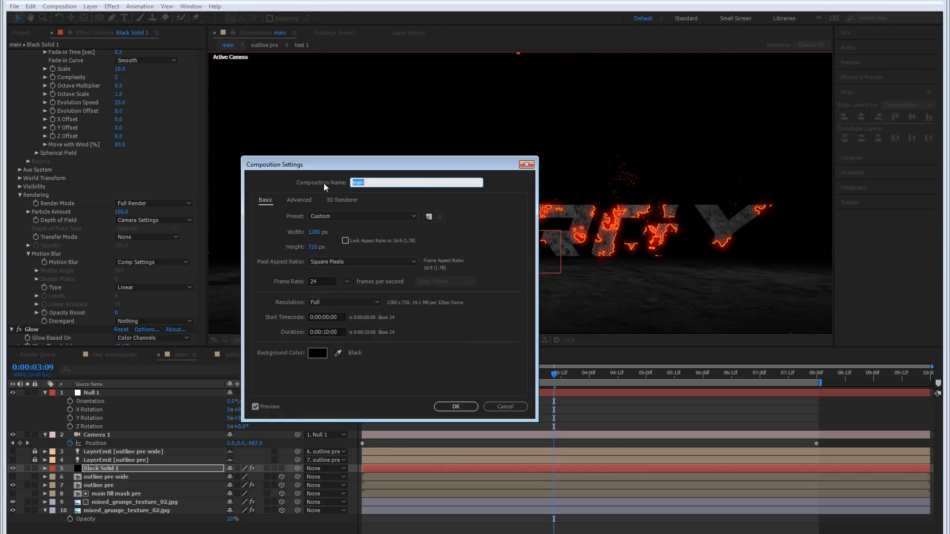
pyautogui.click(308, 199)
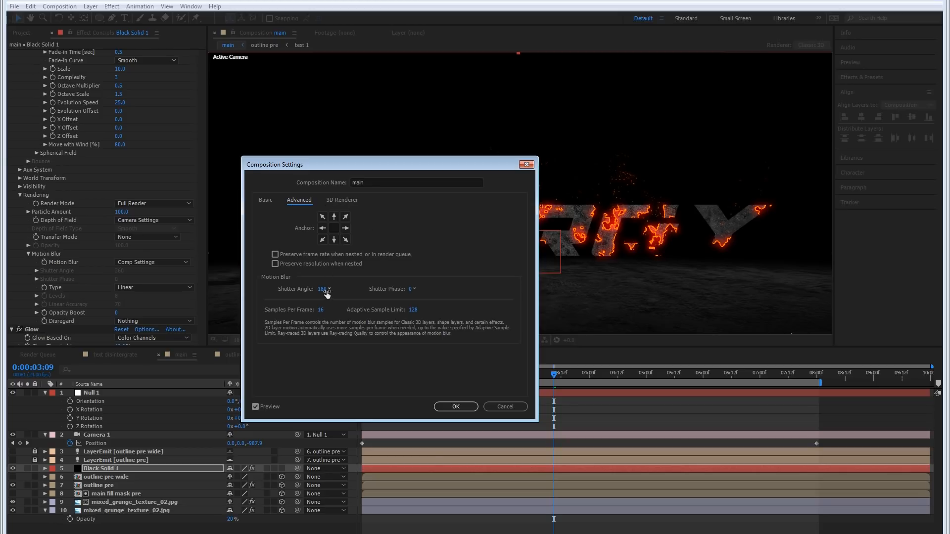
pyautogui.moveTo(313, 165); pyautogui.dragTo(537, 176)
pyautogui.click(549, 303)
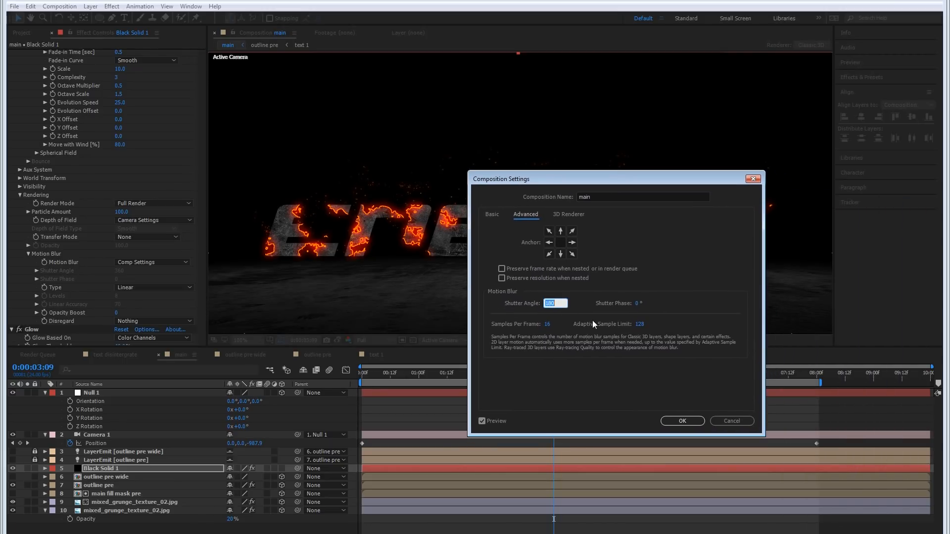
pyautogui.write('500')
pyautogui.press('Return')
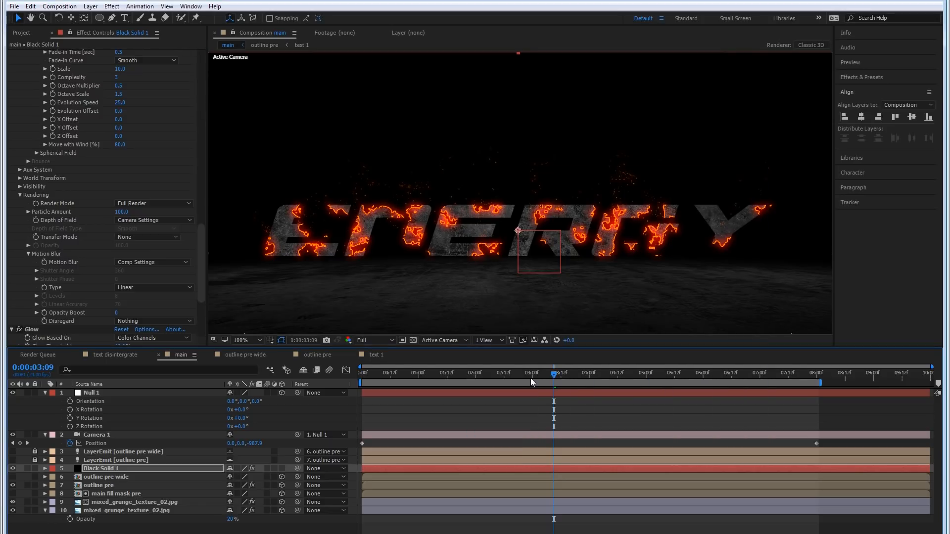
# Step: Enable motion blur for the main composition and for the Black Solid 1 layer
pyautogui.click(329, 370)
pyautogui.click(266, 468)
# Step: Check the main composition's shutter angle without changing it and examine the blurred particles up close
pyautogui.click(59, 6)
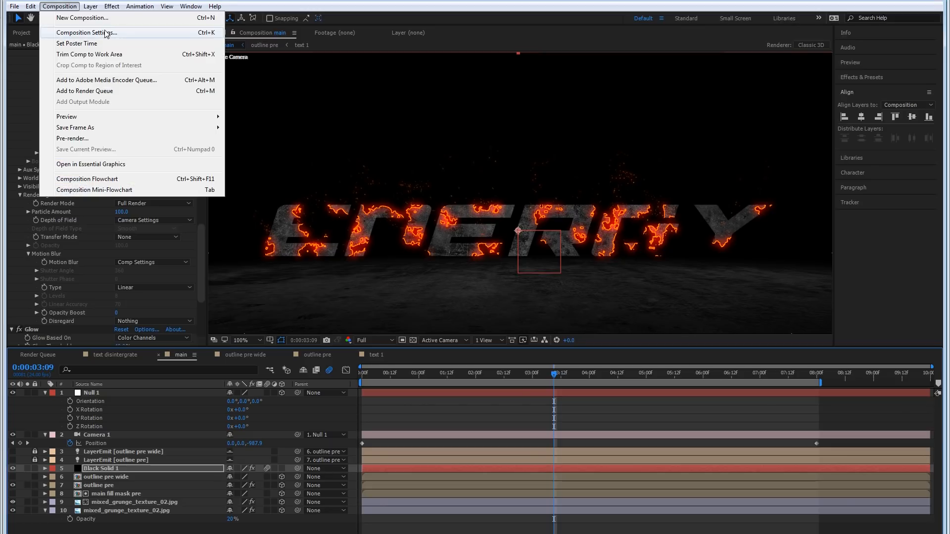
pyautogui.click(74, 30)
pyautogui.click(525, 213)
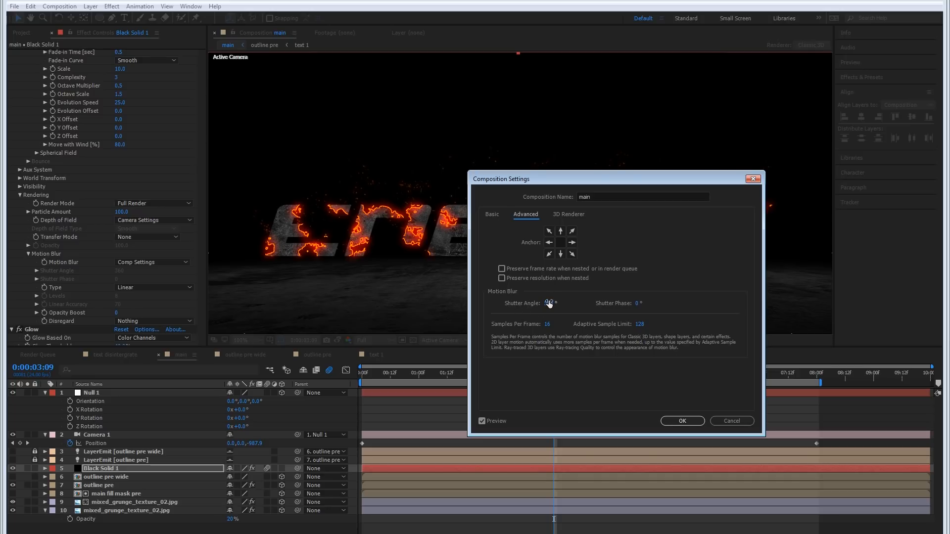
pyautogui.click(721, 421)
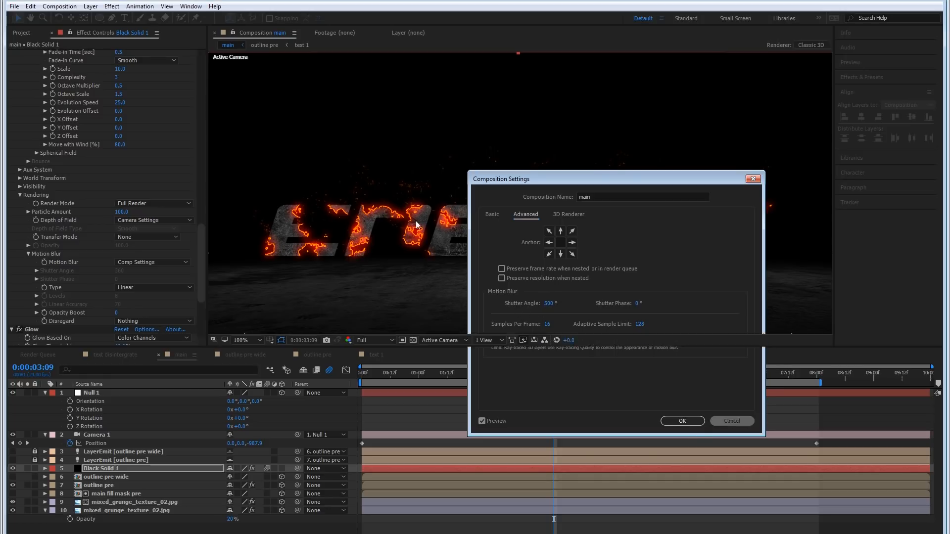
pyautogui.scroll(2, 415, 221)
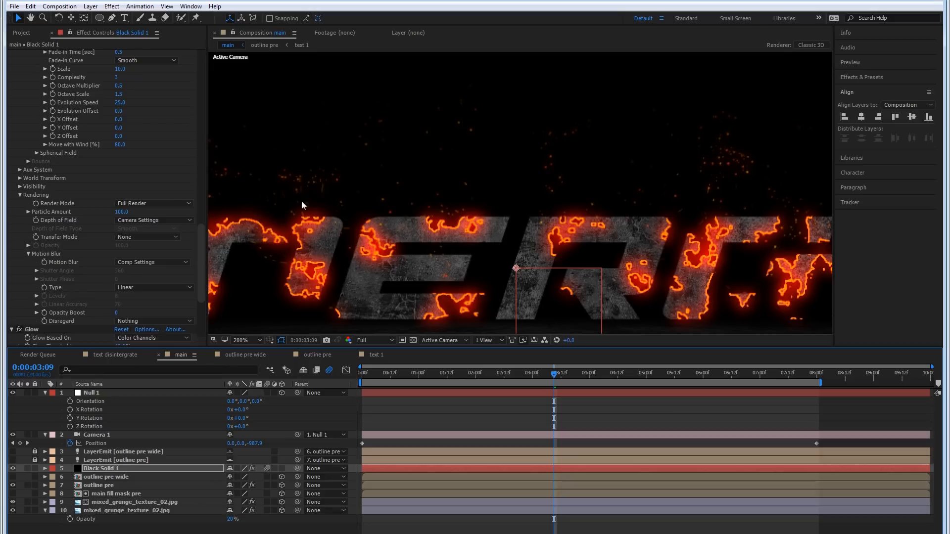
# Step: Set the main composition's shutter angle to 180° to compare the particle blur
pyautogui.click(60, 6)
pyautogui.click(74, 32)
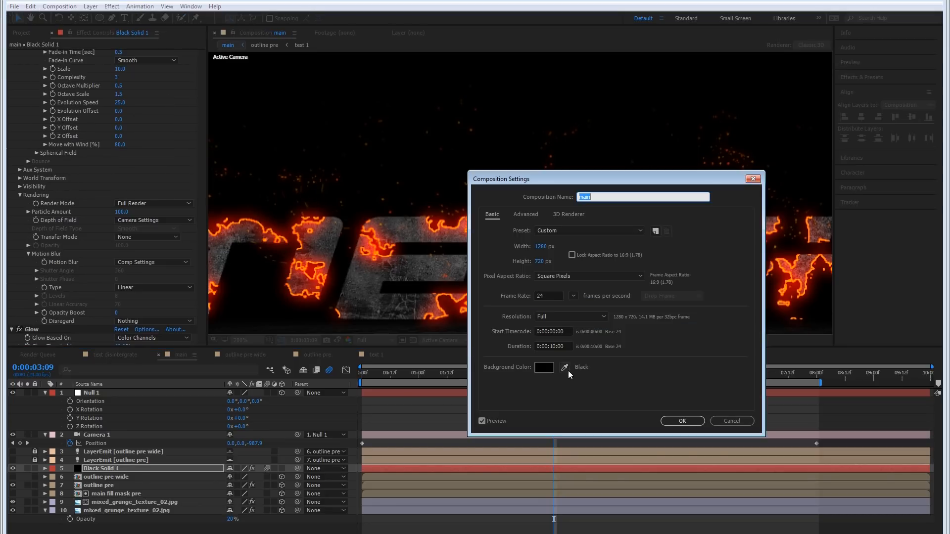
pyautogui.click(525, 214)
pyautogui.click(553, 303)
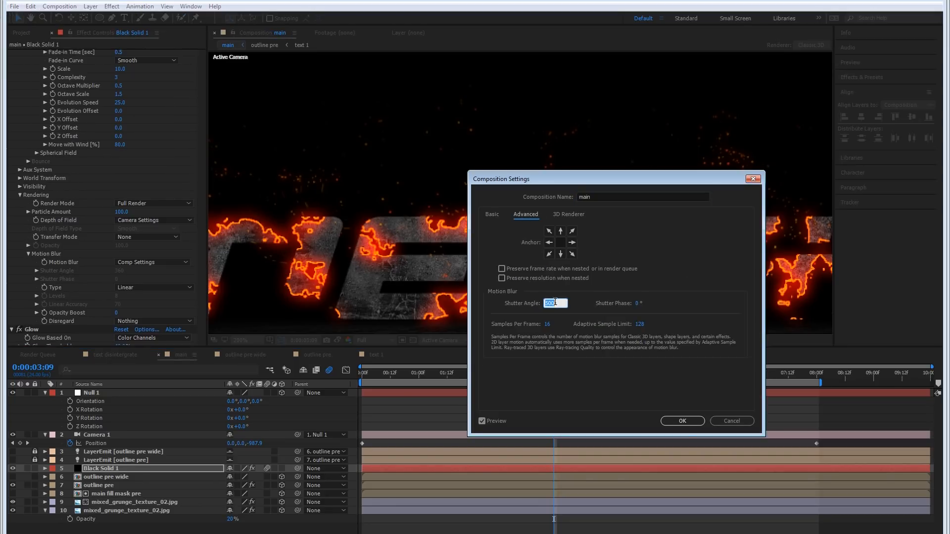
pyautogui.write('180')
pyautogui.click(681, 420)
# Step: Set the main composition's motion blur shutter angle to 800°
pyautogui.click(59, 6)
pyautogui.click(74, 31)
pyautogui.click(533, 217)
pyautogui.click(555, 303)
pyautogui.write('800')
pyautogui.click(681, 420)
pyautogui.scroll(-2, 347, 219)
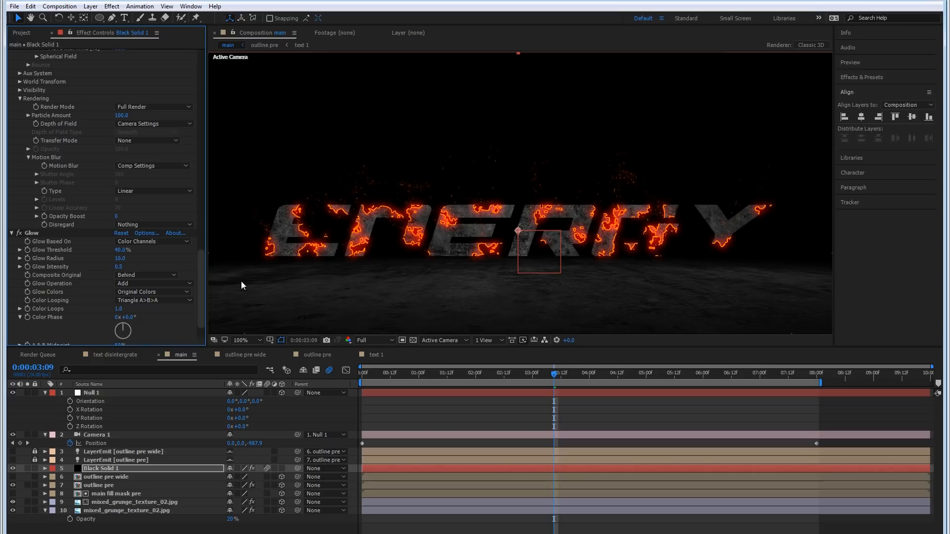
# Step: Set the Glow threshold on Black Solid 1 to 20%
pyautogui.click(130, 251)
pyautogui.write('20')
pyautogui.press('Return')
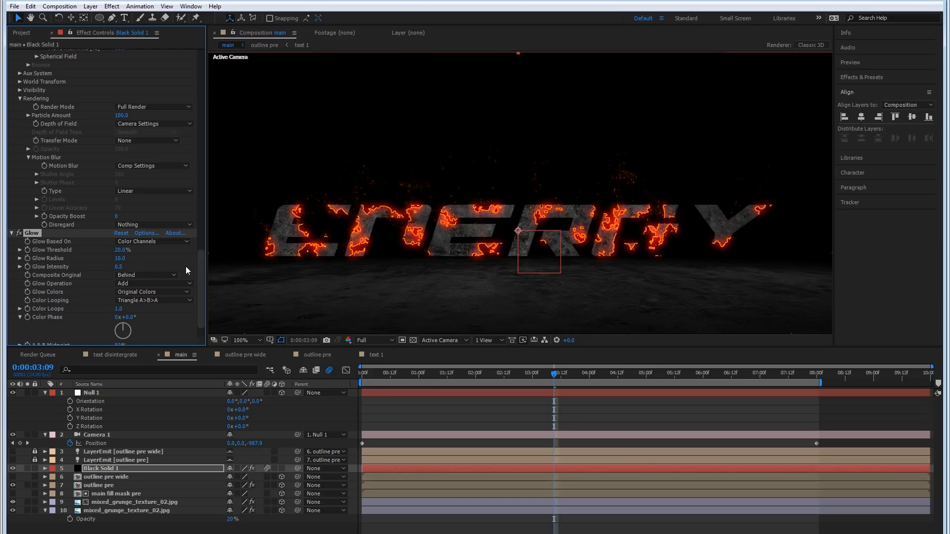
# Step: Set the Black Solid 1 Glow's threshold to 10% and its intensity to 1.0
pyautogui.click(119, 250)
pyautogui.write('10')
pyautogui.press('Return')
pyautogui.press('Return')
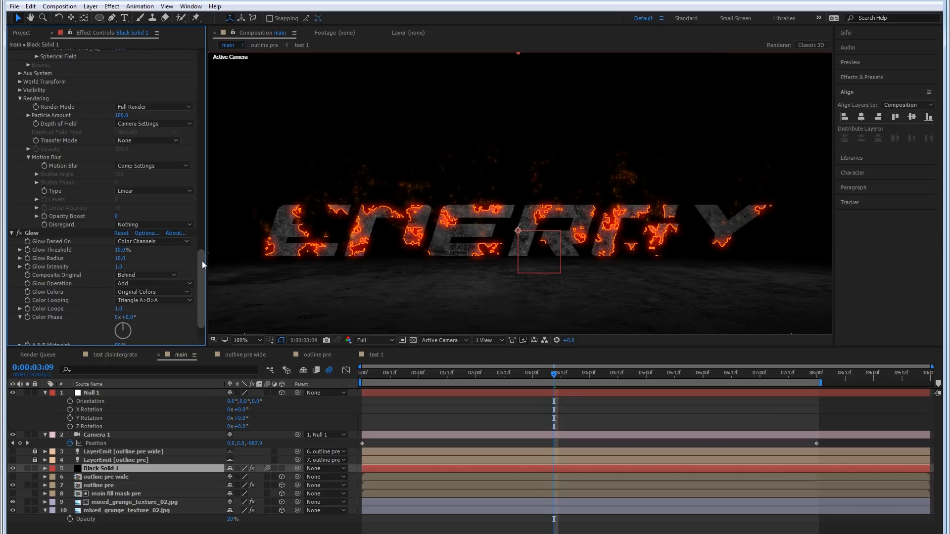
# Step: Apply the Stylize Roughen Edges effect to the outline pre layer
pyautogui.moveTo(384, 230); pyautogui.dragTo(385, 199)
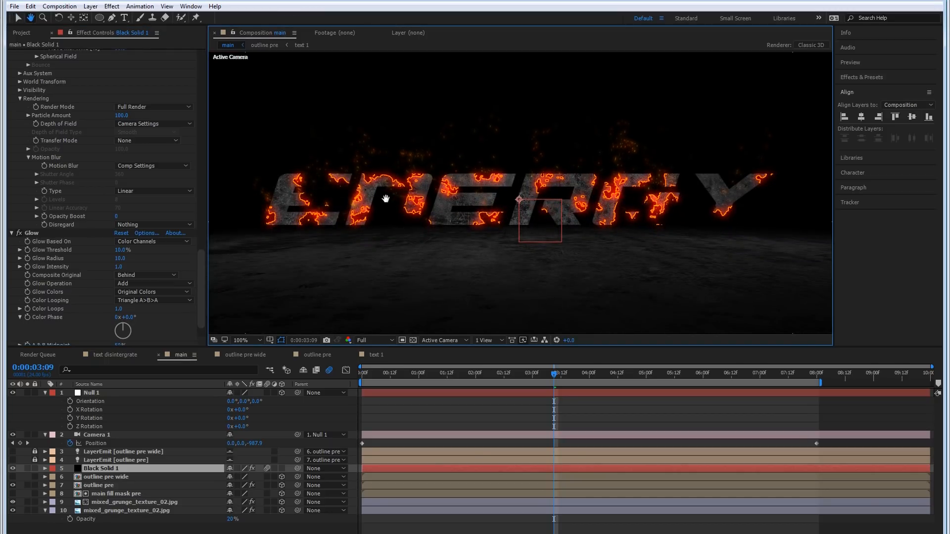
pyautogui.press('.')
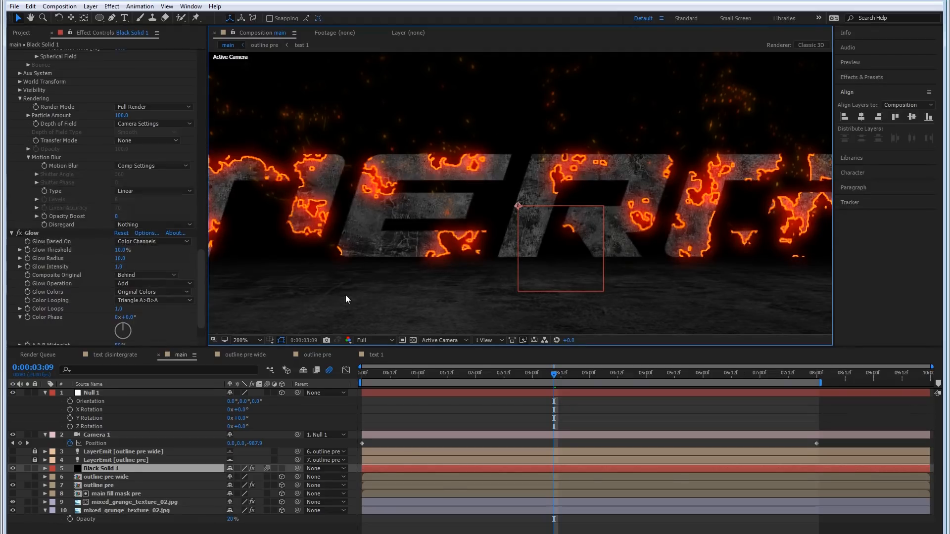
pyautogui.click(118, 485)
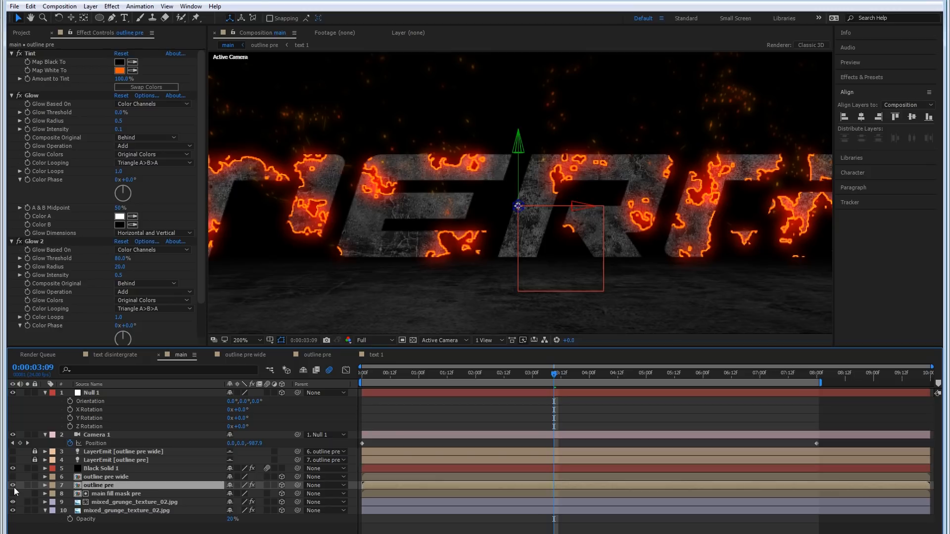
pyautogui.rightClick(84, 489)
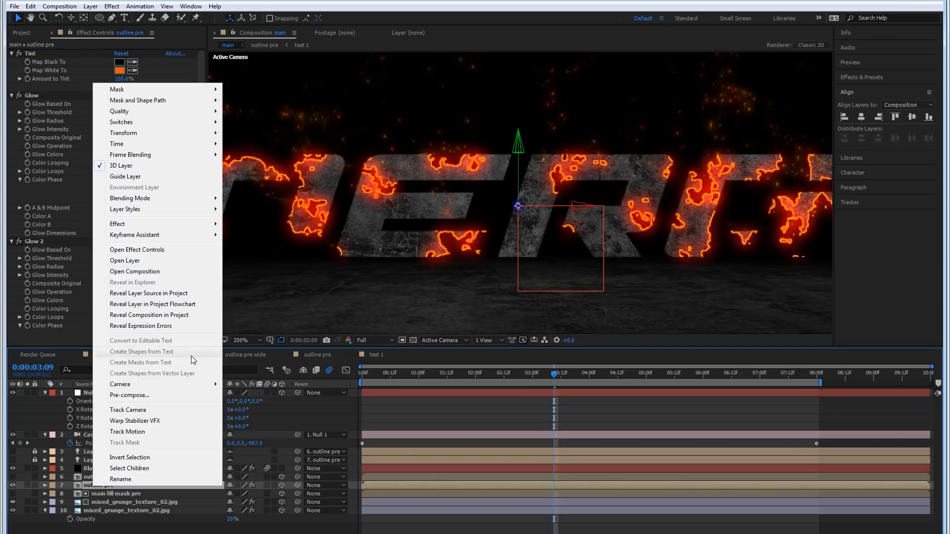
pyautogui.moveTo(137, 223)
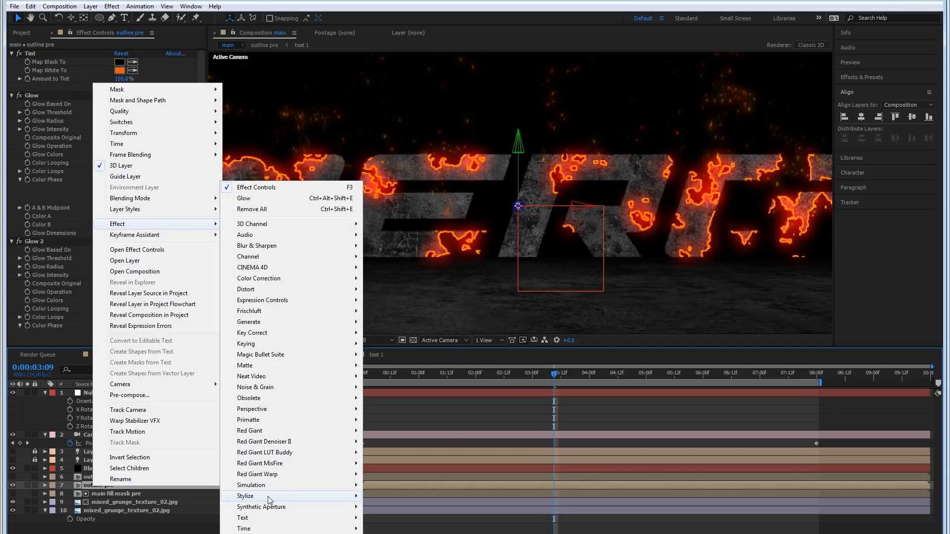
pyautogui.moveTo(297, 496)
pyautogui.click(392, 453)
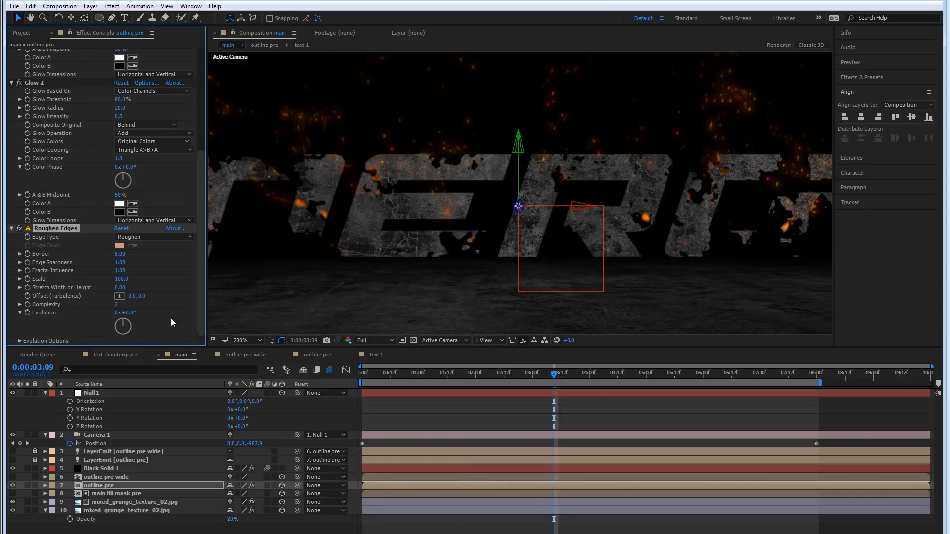
# Step: Move Roughen Edges up the outline pre effect stack, between Tint and the first Glow
pyautogui.scroll(3, 91, 237)
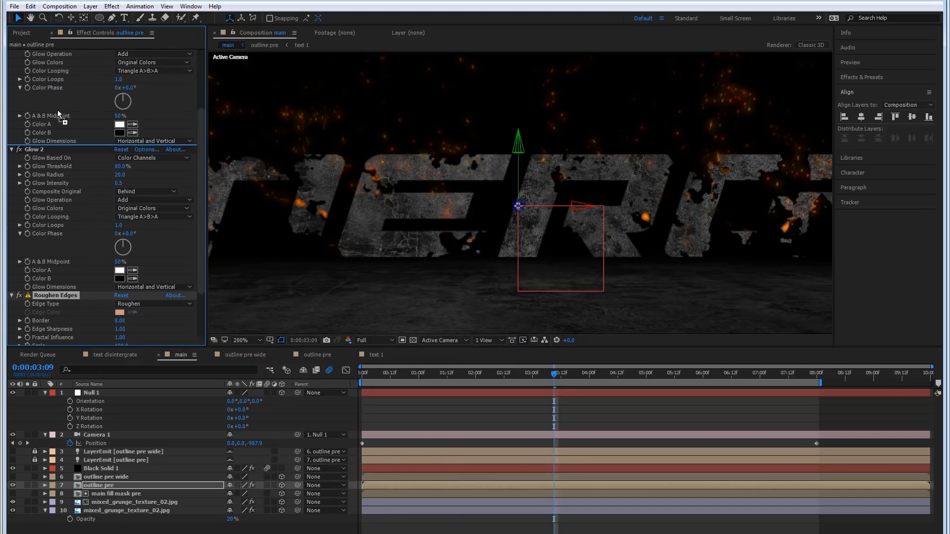
pyautogui.scroll(4, 49, 52)
pyautogui.moveTo(49, 52); pyautogui.dragTo(46, 83)
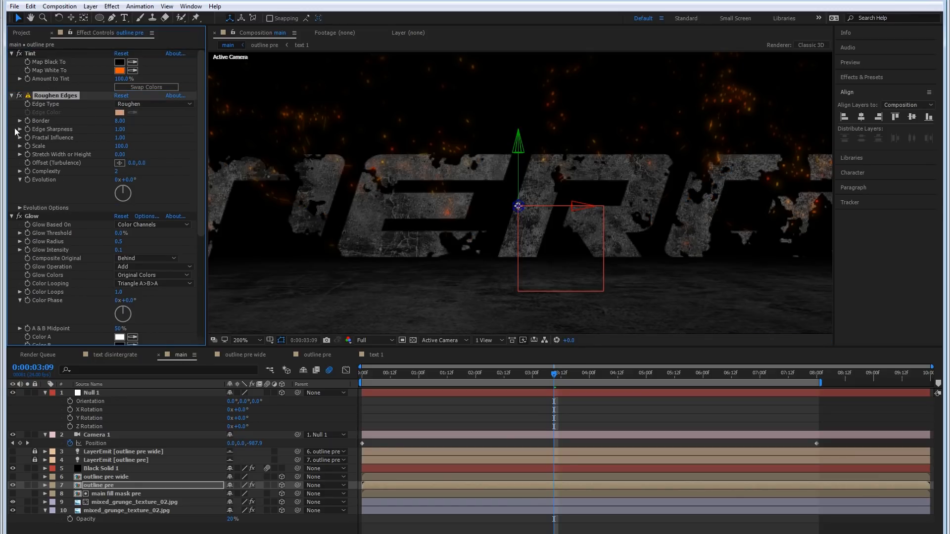
# Step: Set the Roughen Edges border on outline pre to 1 and compare the outline with the effect off and on
pyautogui.click(120, 120)
pyautogui.write('1')
pyautogui.press('Return')
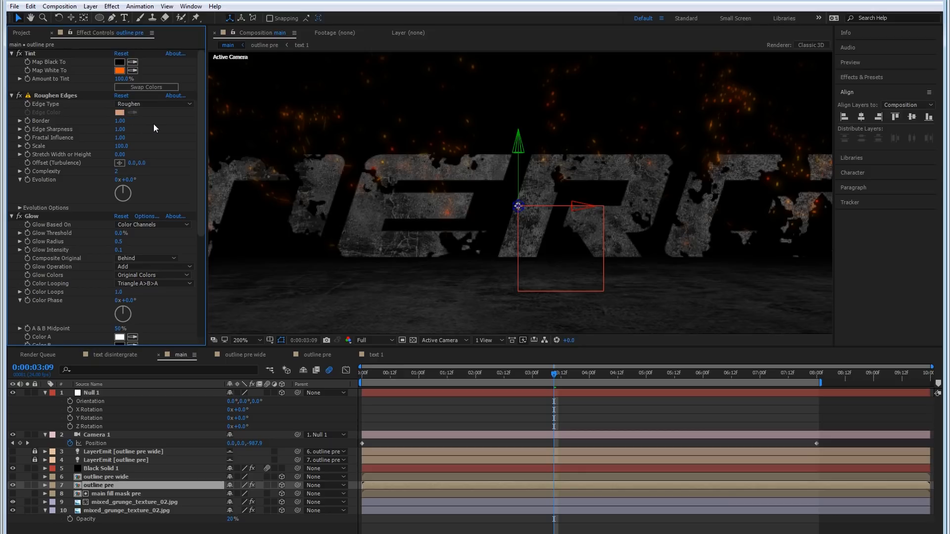
pyautogui.click(19, 96)
pyautogui.click(19, 96)
pyautogui.scroll(-1, 353, 207)
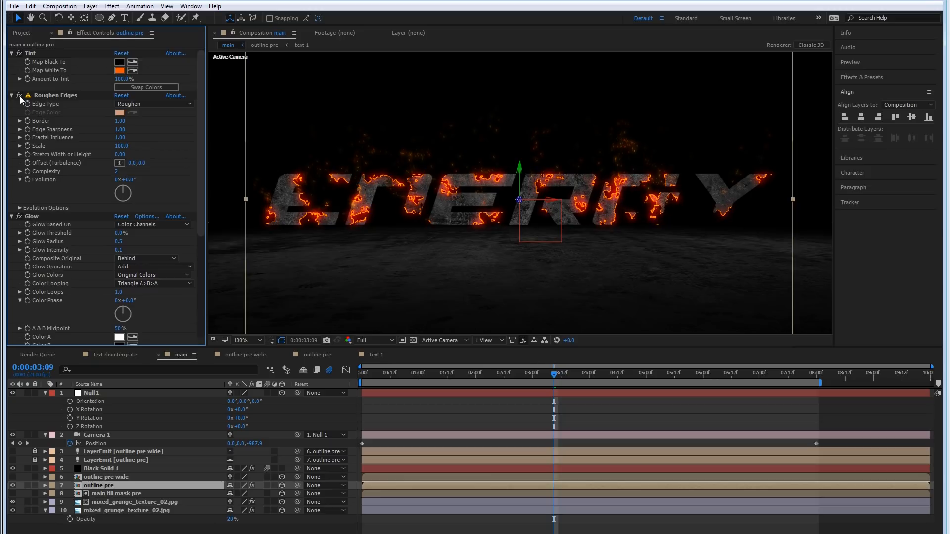
pyautogui.scroll(2, 308, 206)
pyautogui.scroll(-1, 309, 206)
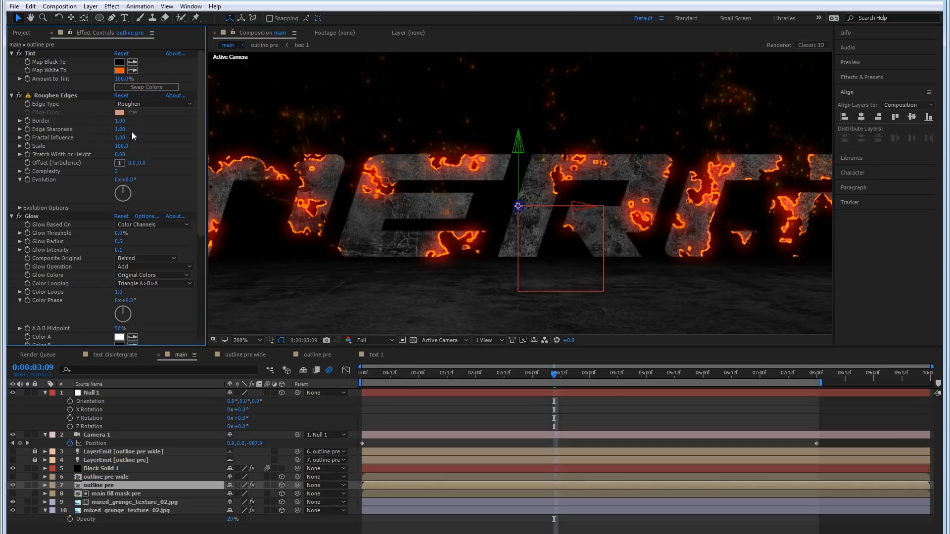
# Step: Set the Roughen Edges scale on outline pre to 50
pyautogui.click(121, 146)
pyautogui.write('50')
pyautogui.press('Return')
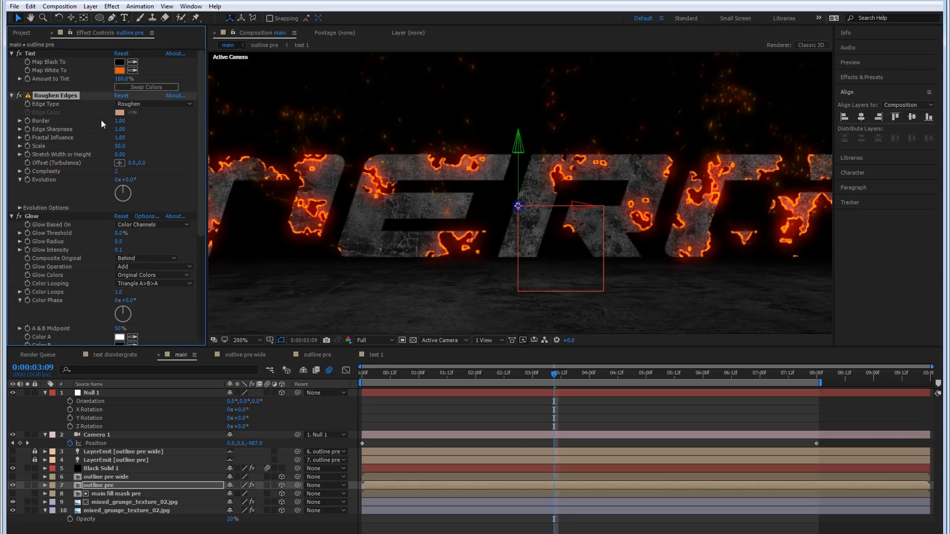
# Step: Try a Roughen Edges border of 2 and check it at 0:00:04:15 with the effect off and on
pyautogui.moveTo(119, 123); pyautogui.dragTo(149, 124)
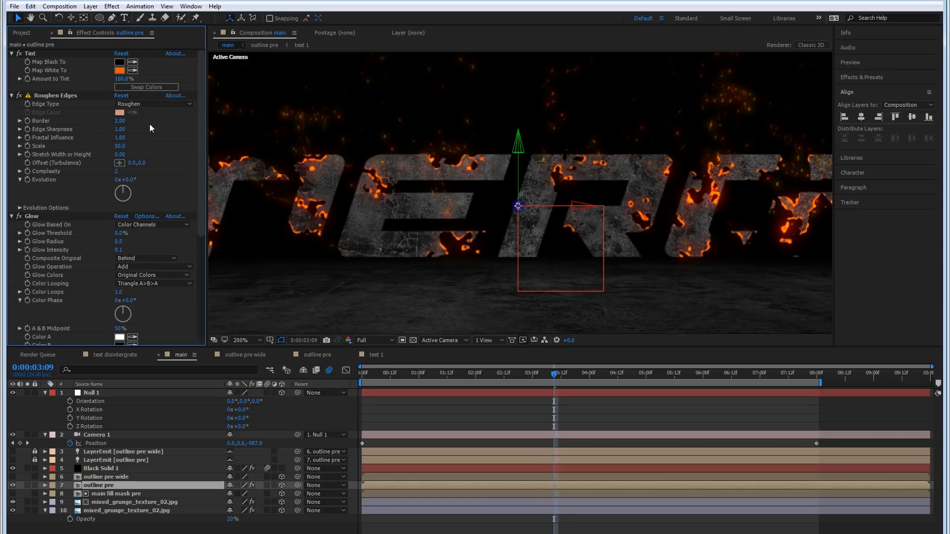
pyautogui.moveTo(290, 209); pyautogui.dragTo(392, 197)
pyautogui.scroll(-2, 392, 197)
pyautogui.click(625, 375)
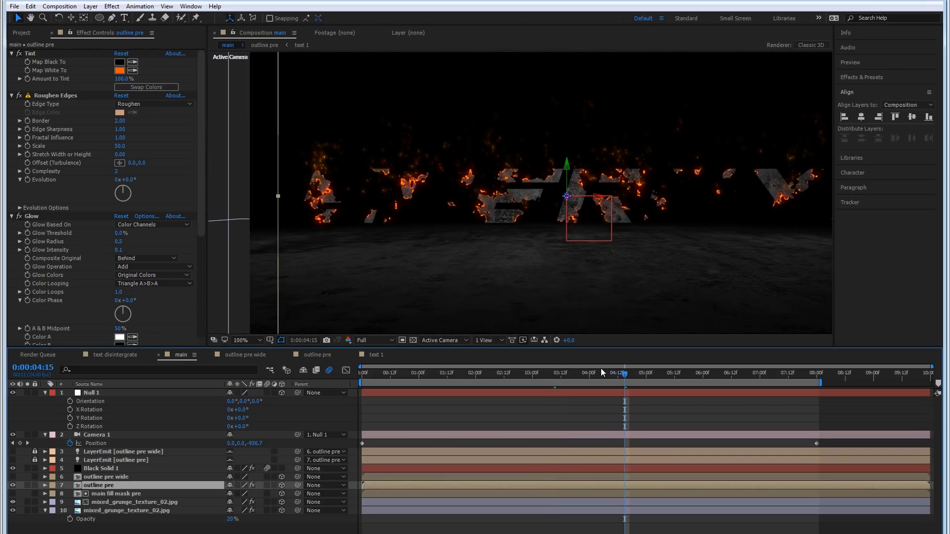
pyautogui.click(20, 95)
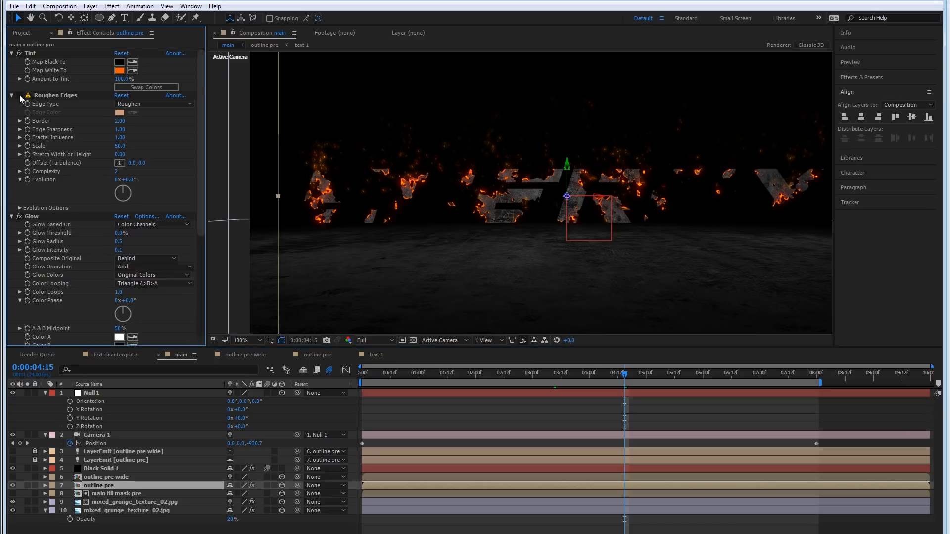
pyautogui.click(19, 95)
# Step: Return the Roughen Edges border to 1 and toggle the effect repeatedly to compare the outline edges at 0:00:04:15
pyautogui.click(122, 122)
pyautogui.write('1')
pyautogui.press('Return')
pyautogui.click(17, 95)
pyautogui.click(17, 94)
pyautogui.click(17, 94)
pyautogui.click(17, 95)
pyautogui.click(17, 94)
pyautogui.click(17, 95)
pyautogui.click(17, 94)
pyautogui.click(17, 95)
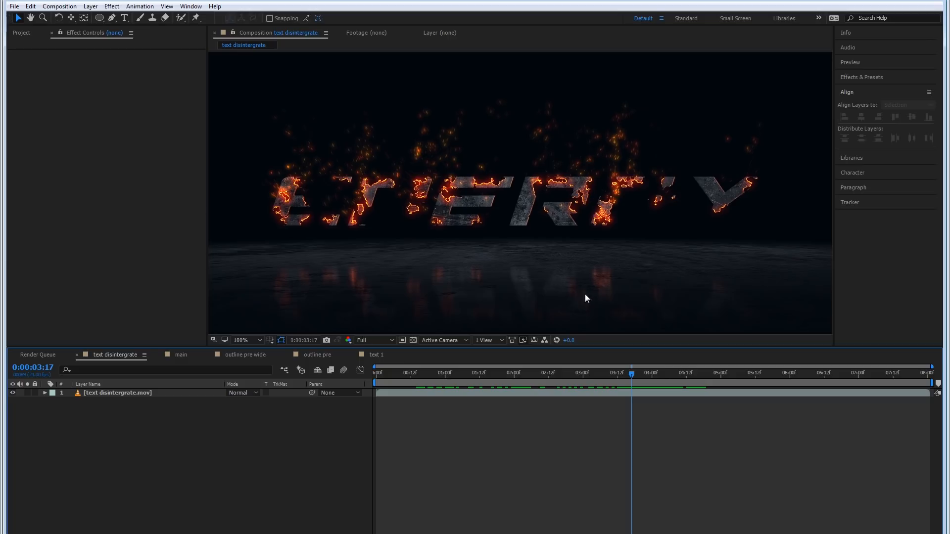
# Step: In the main comp, pre-compose outline pre, main fill mask pre and the masked mixed_grunge_texture_02.jpg, moving all attributes into the new composition
pyautogui.click(185, 355)
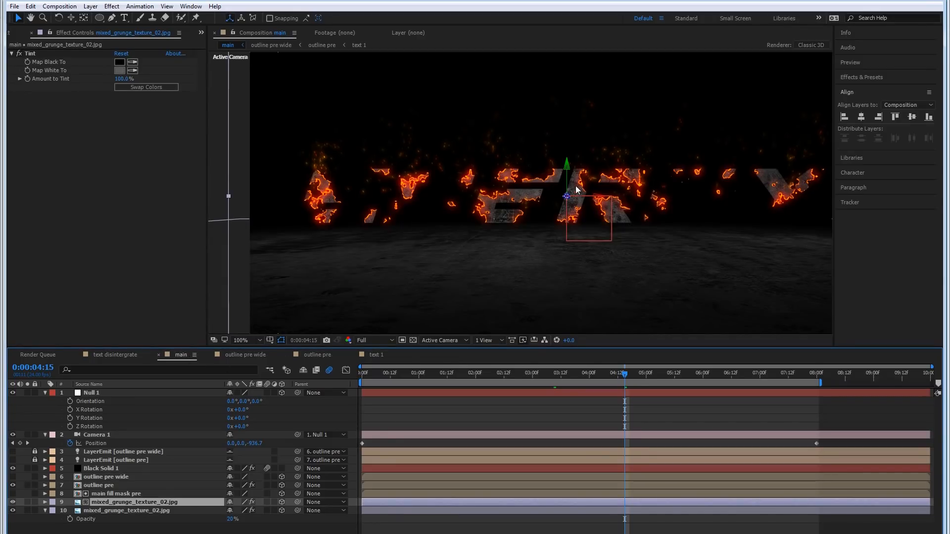
pyautogui.click(101, 478)
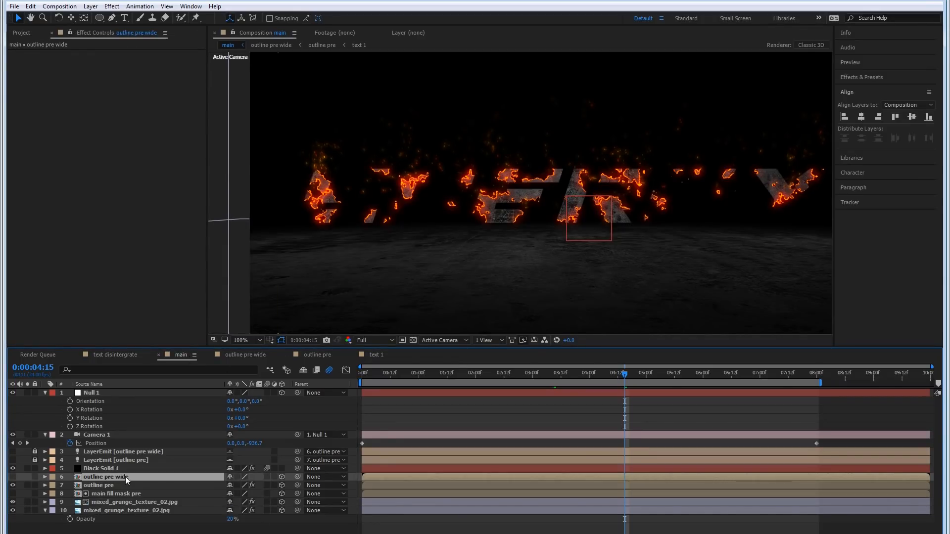
pyautogui.click(99, 485)
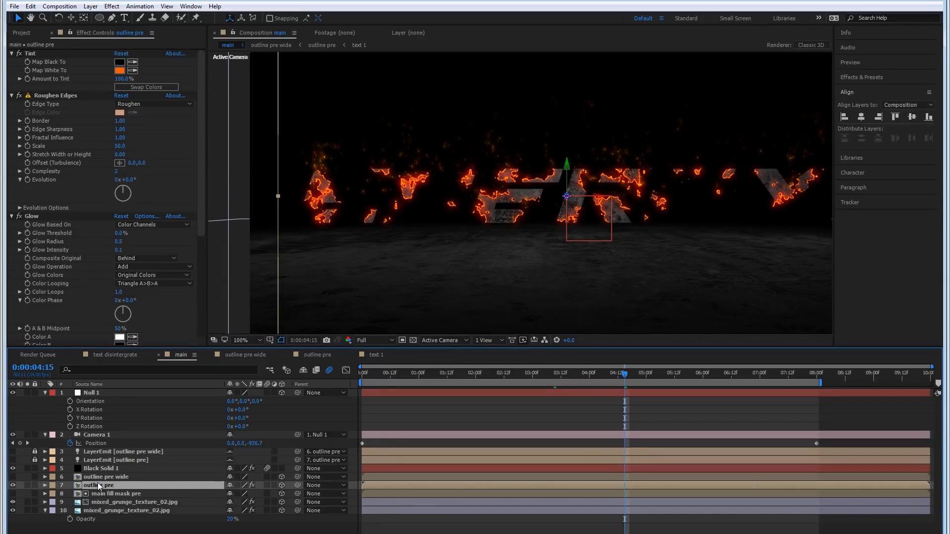
pyautogui.keyDown('ctrl'); pyautogui.click(123, 495); pyautogui.keyUp('ctrl')
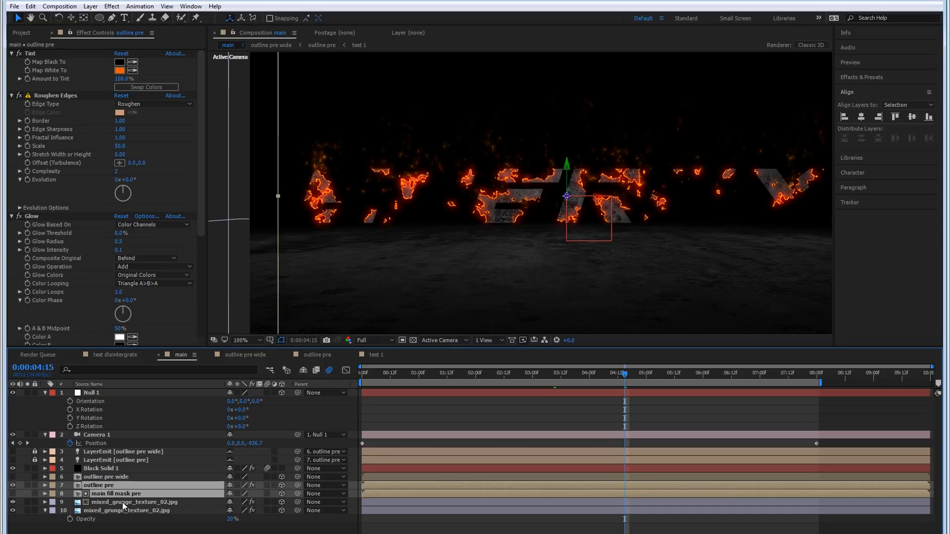
pyautogui.keyDown('ctrl'); pyautogui.click(108, 503); pyautogui.keyUp('ctrl')
pyautogui.rightClick(124, 503)
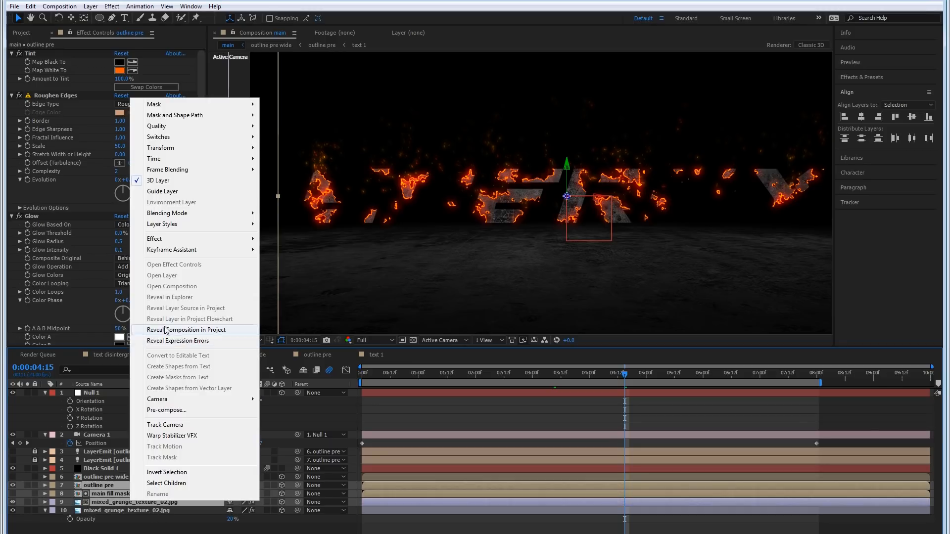
pyautogui.click(153, 403)
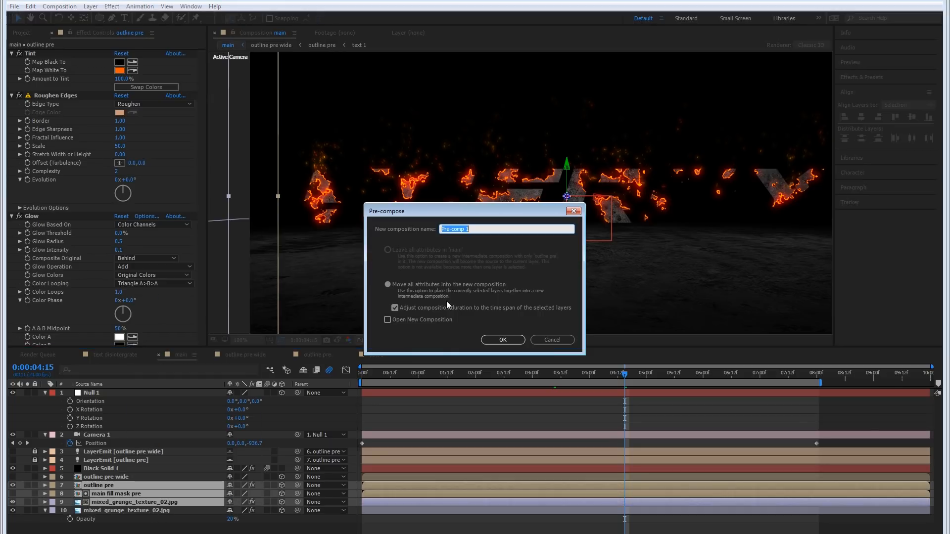
pyautogui.click(395, 287)
pyautogui.click(501, 341)
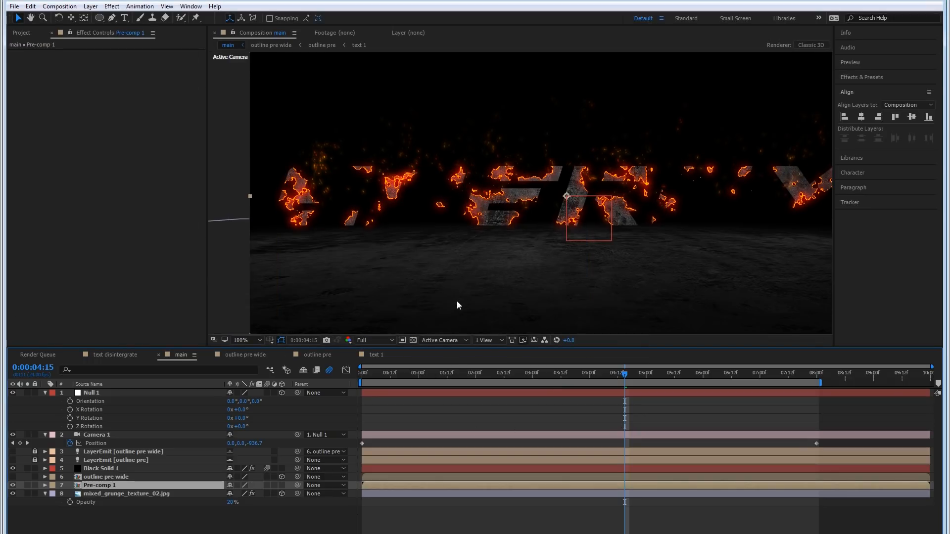
# Step: Enable collapse transformations on Pre-comp 1, then look inside the precomp and return to main
pyautogui.click(237, 485)
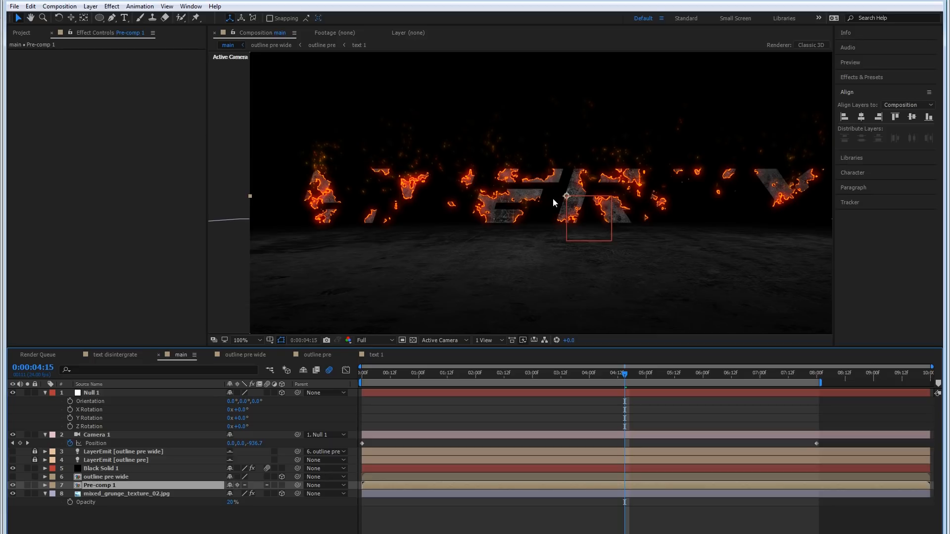
pyautogui.doubleClick(123, 484)
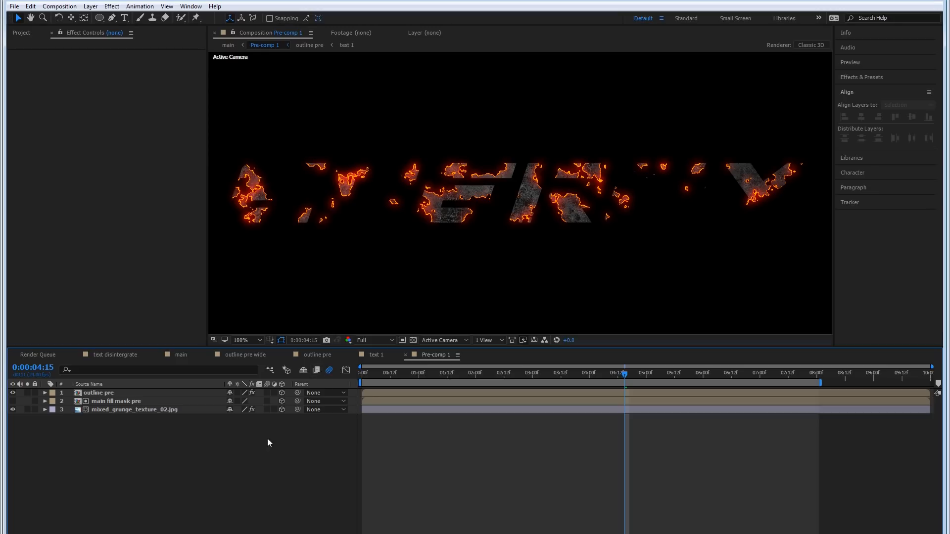
pyautogui.press('Tab')
pyautogui.click(195, 474)
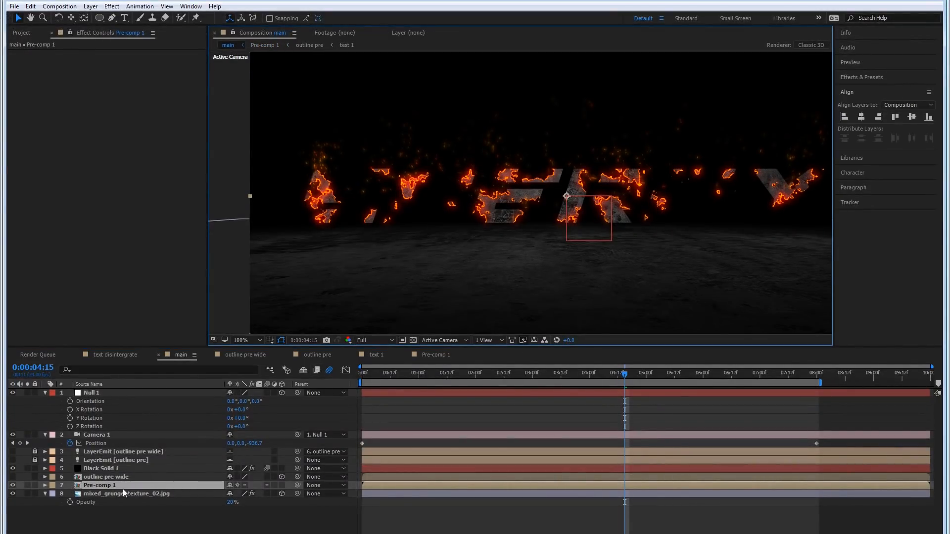
# Step: Duplicate Pre-comp 1 and flip the lower copy vertically with an unlinked scale of 100, -100%
pyautogui.hotkey('ctrl', 'd')
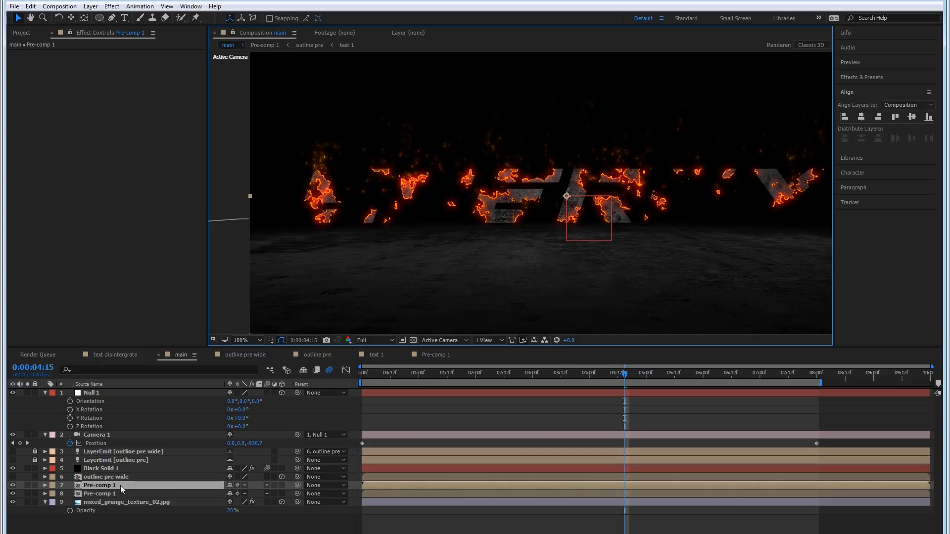
pyautogui.click(114, 493)
pyautogui.press('s')
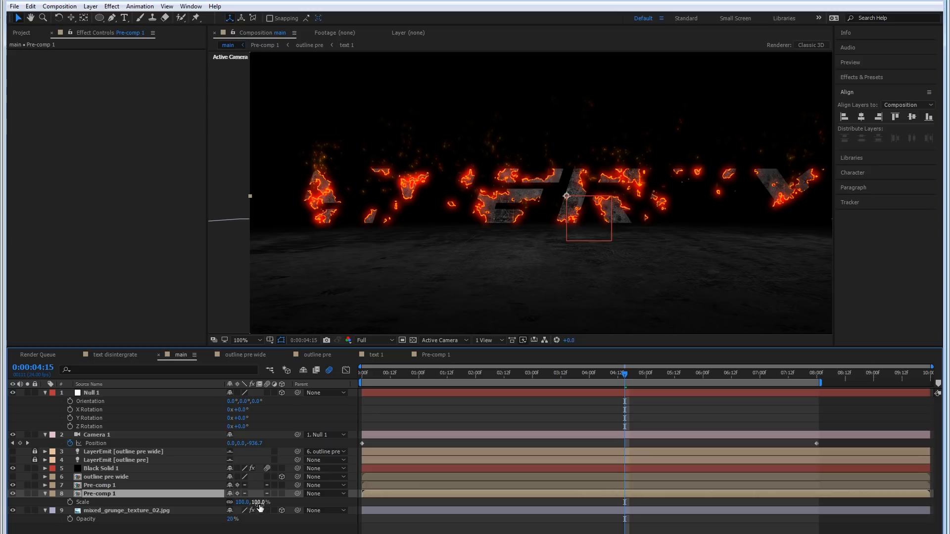
pyautogui.click(228, 502)
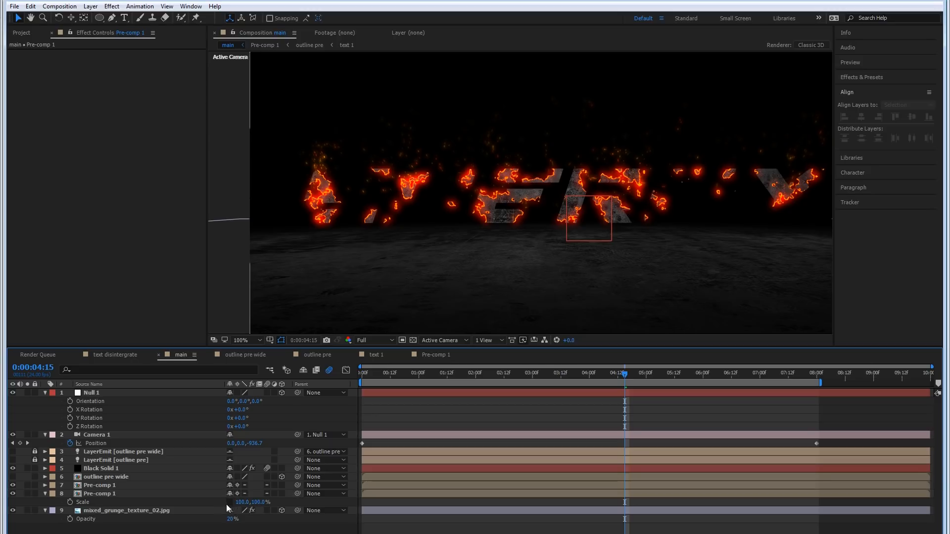
pyautogui.click(258, 503)
pyautogui.write('-100')
pyautogui.press('Return')
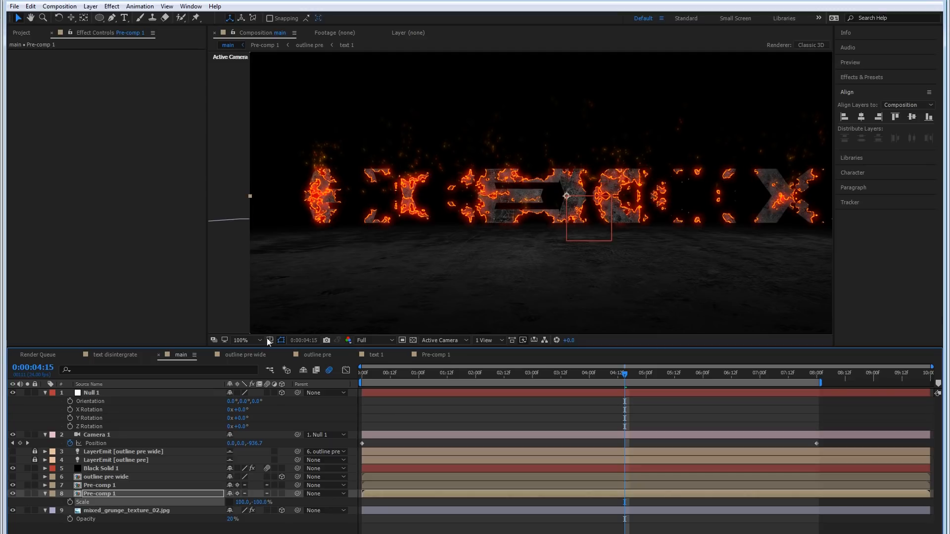
# Step: Lower the flipped Pre-comp 1 copy to position 640, 589 and place it beneath the floor texture layer in the stack
pyautogui.click(109, 493)
pyautogui.press('p')
pyautogui.moveTo(250, 502); pyautogui.dragTo(368, 501)
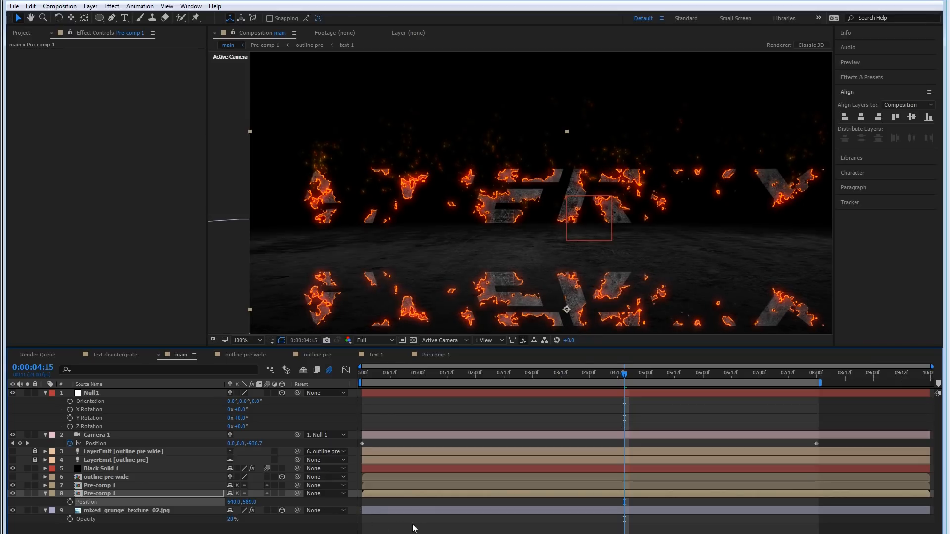
pyautogui.click(117, 497)
pyautogui.moveTo(138, 496); pyautogui.dragTo(137, 530)
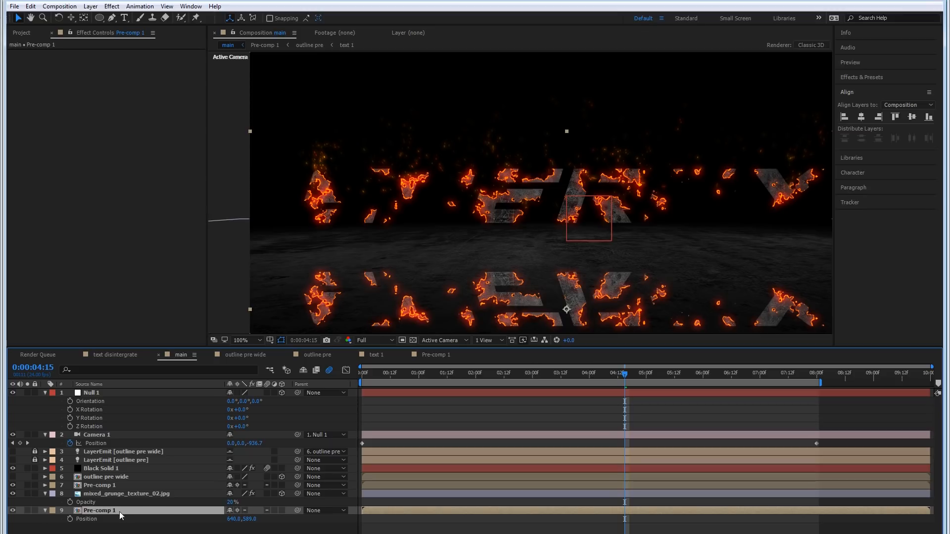
# Step: Duplicate the floor layer mixed_grunge_texture_02.jpg and raise the lower copy's opacity to 100%
pyautogui.moveTo(231, 502); pyautogui.dragTo(254, 504)
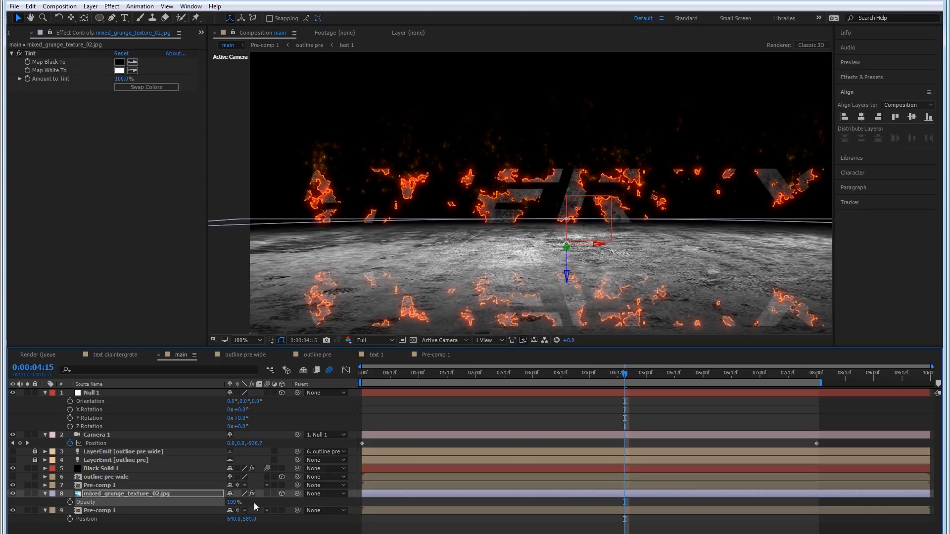
pyautogui.hotkey('ctrl', 'z')
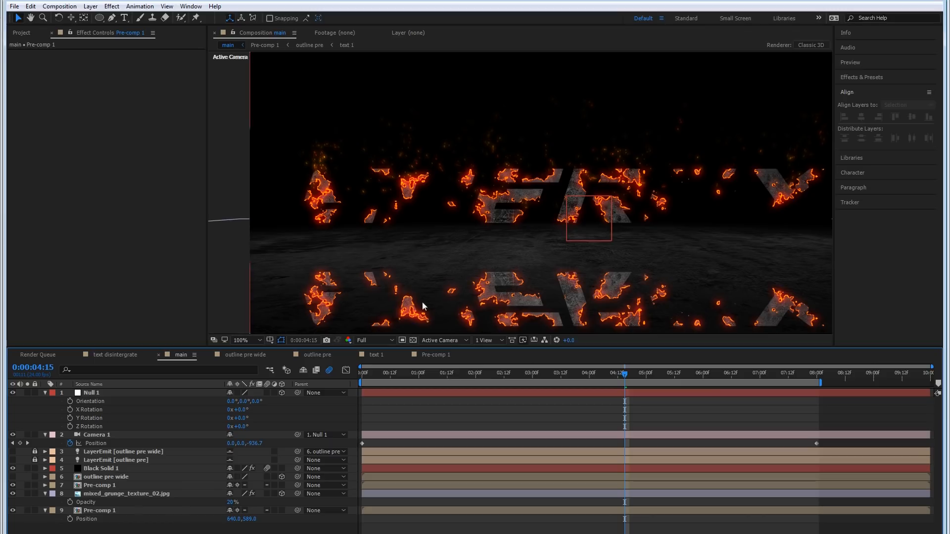
pyautogui.click(152, 496)
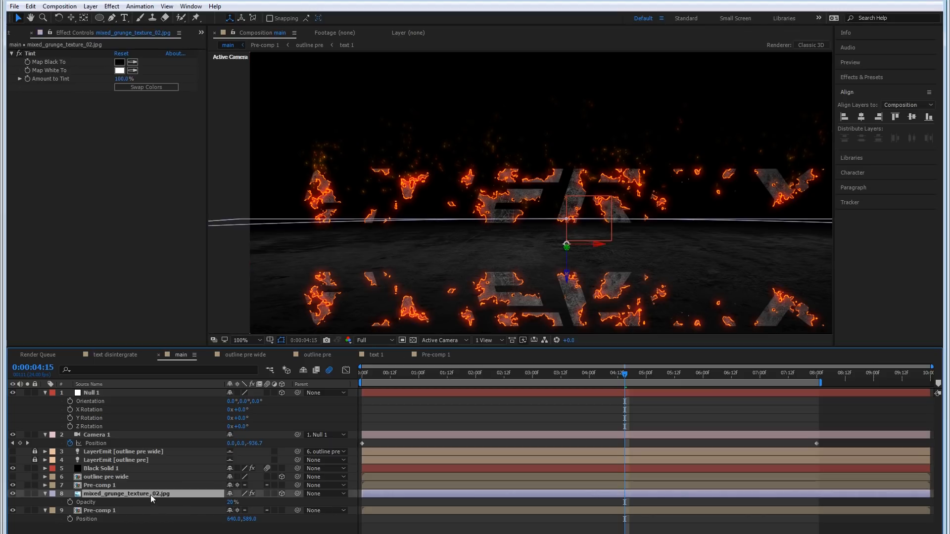
pyautogui.hotkey('ctrl', 'd')
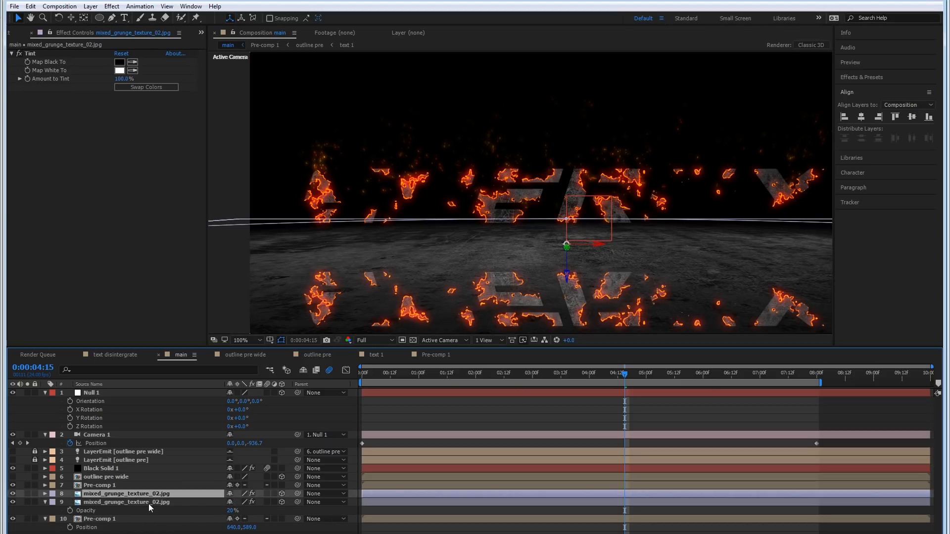
pyautogui.click(161, 502)
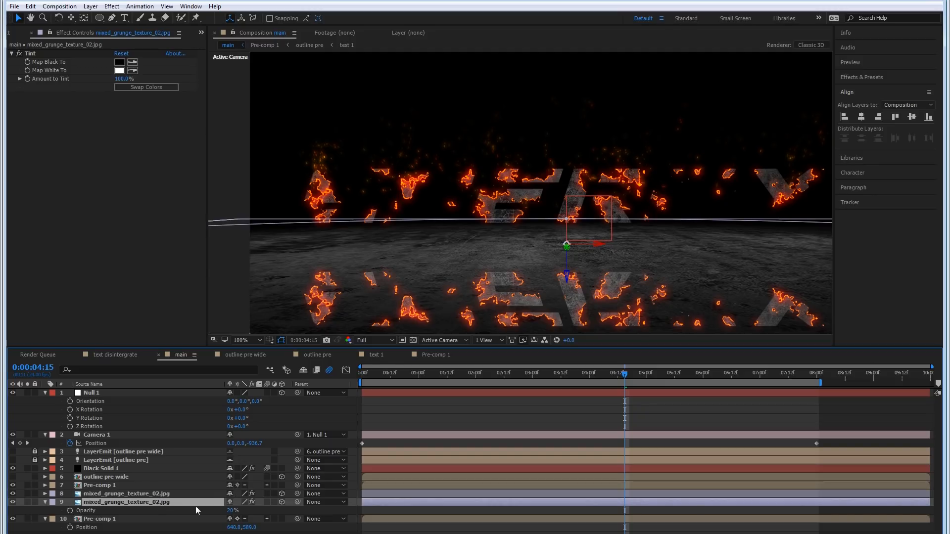
pyautogui.moveTo(231, 514); pyautogui.dragTo(305, 510)
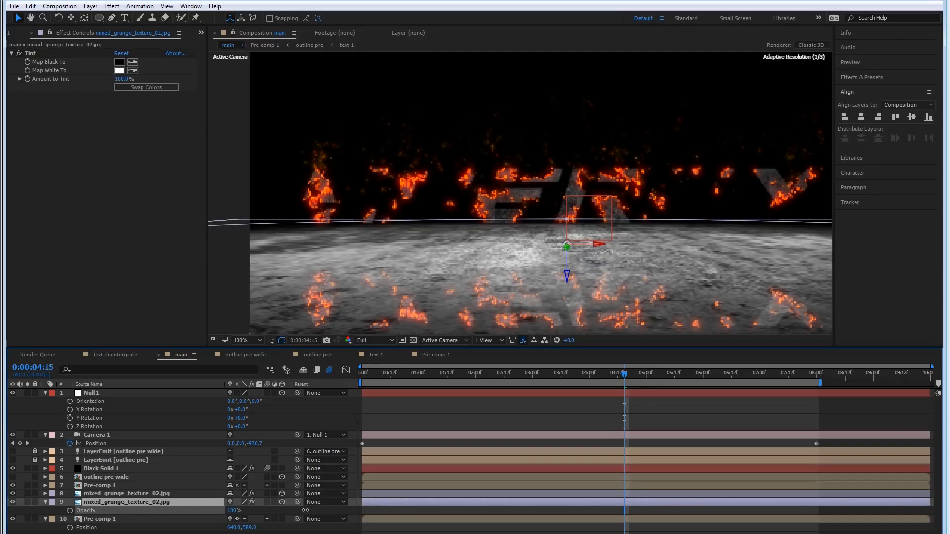
# Step: Set the flipped Pre-comp 1 copy's track matte to Luma, using the full-opacity floor texture above it
pyautogui.click(99, 521)
pyautogui.press('F4')
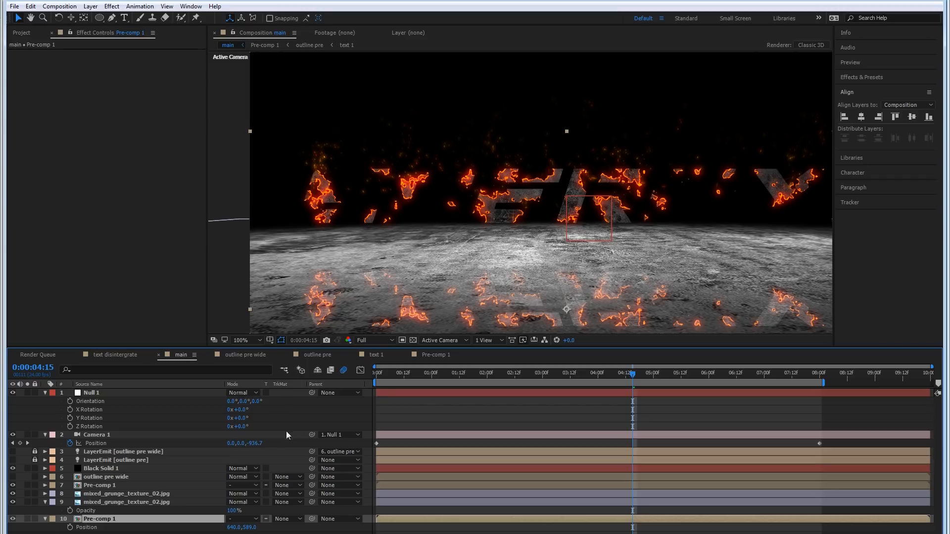
pyautogui.click(287, 519)
pyautogui.click(313, 498)
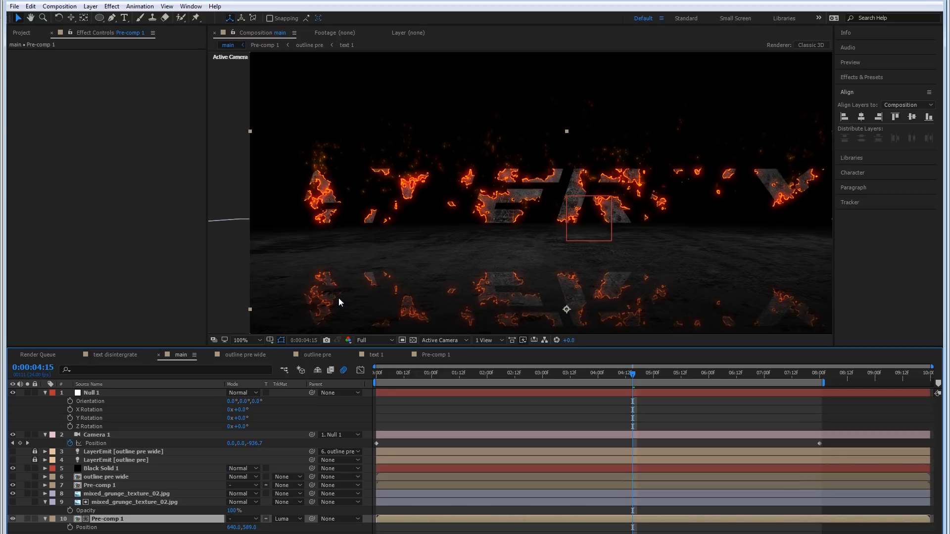
# Step: Apply a Directional Blur to the flipped Pre-comp 1 reflection and set its Blur Length to 20
pyautogui.rightClick(117, 519)
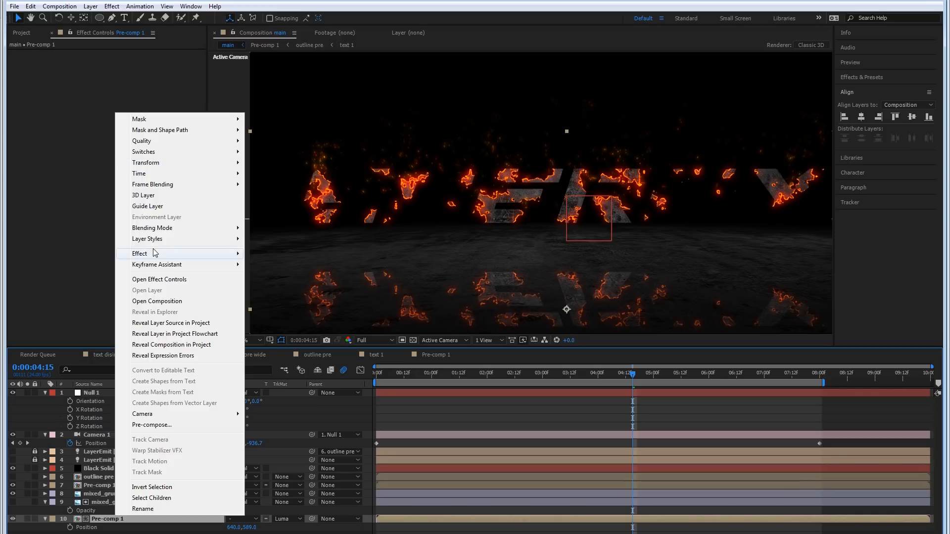
pyautogui.moveTo(155, 253)
pyautogui.moveTo(334, 244)
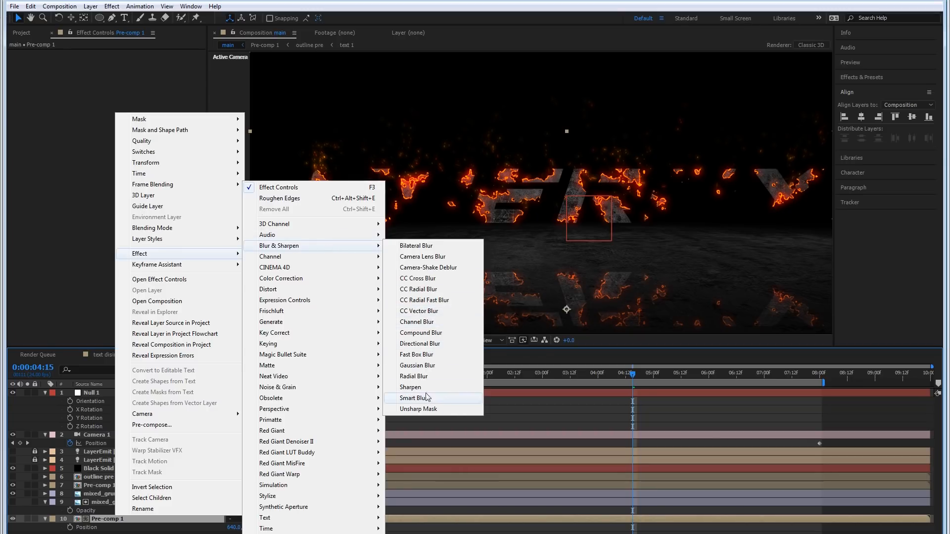
pyautogui.click(420, 344)
pyautogui.click(120, 91)
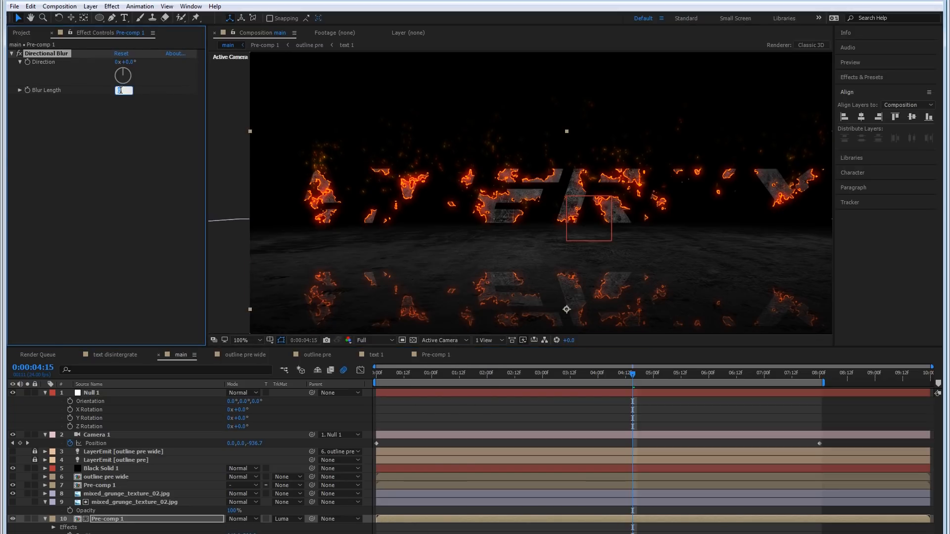
pyautogui.press('Return')
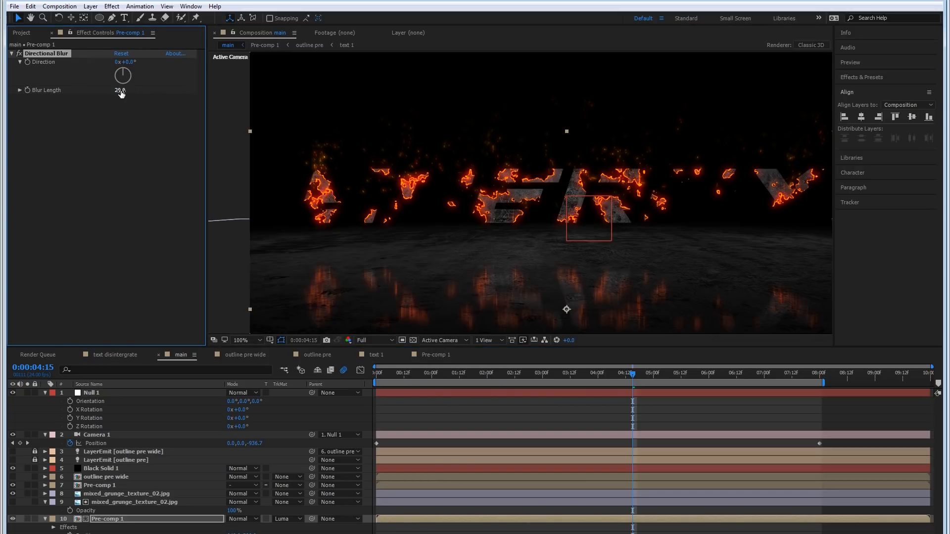
# Step: Add a Fast Box Blur with Blur Radius 3 to the flipped Pre-comp 1, and collapse the Camera 1 and Null 1 properties
pyautogui.rightClick(114, 523)
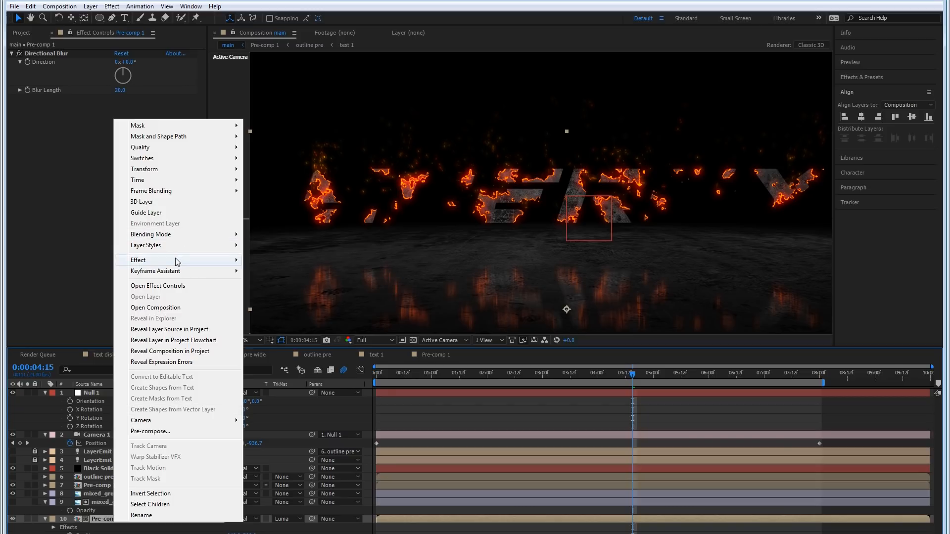
pyautogui.moveTo(233, 260)
pyautogui.moveTo(281, 247)
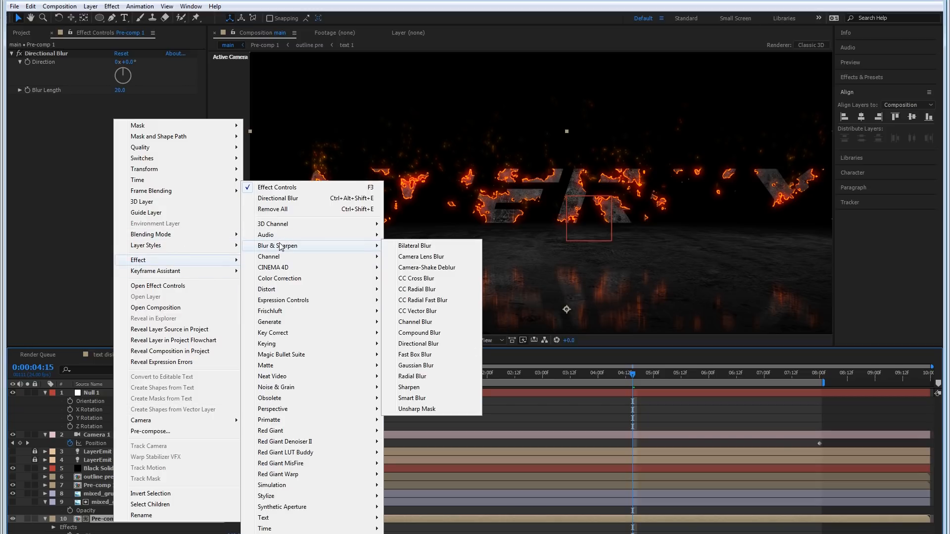
pyautogui.click(415, 355)
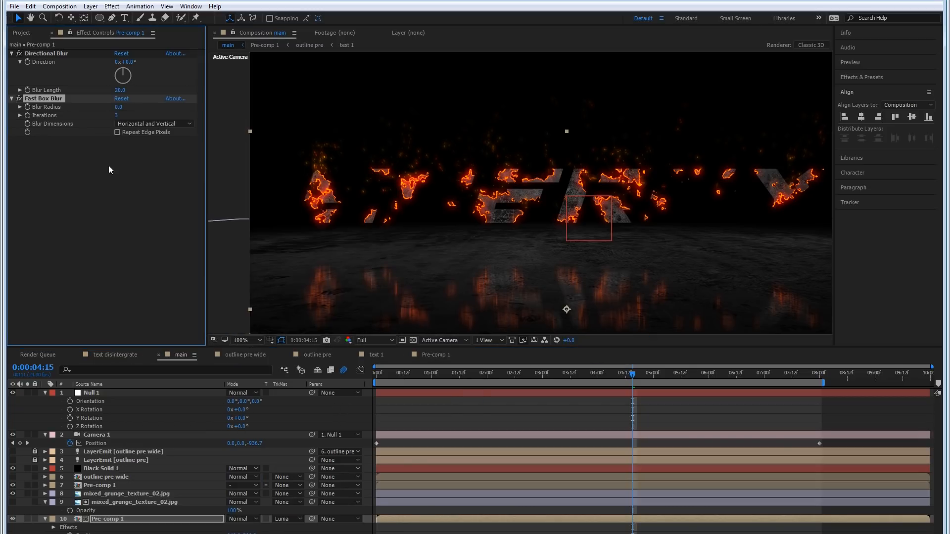
pyautogui.click(120, 107)
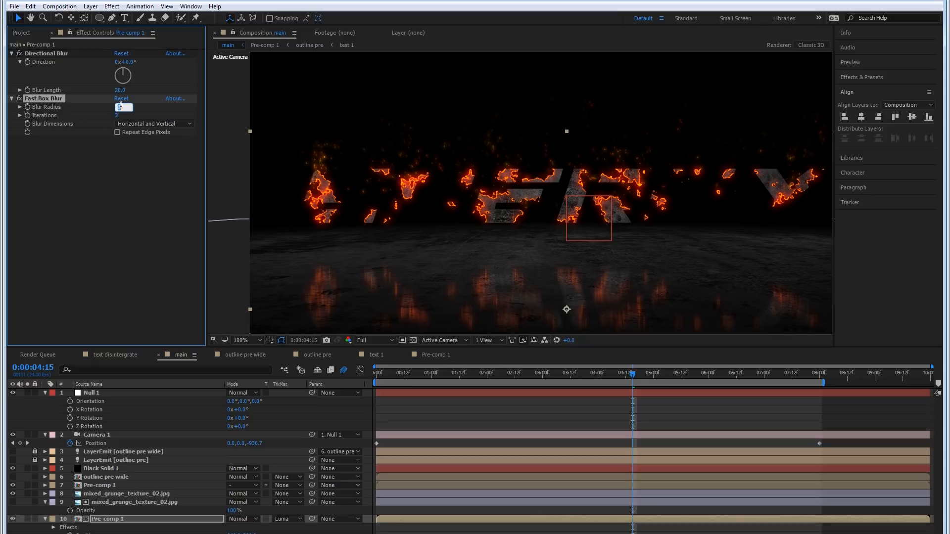
pyautogui.write('3')
pyautogui.click(124, 190)
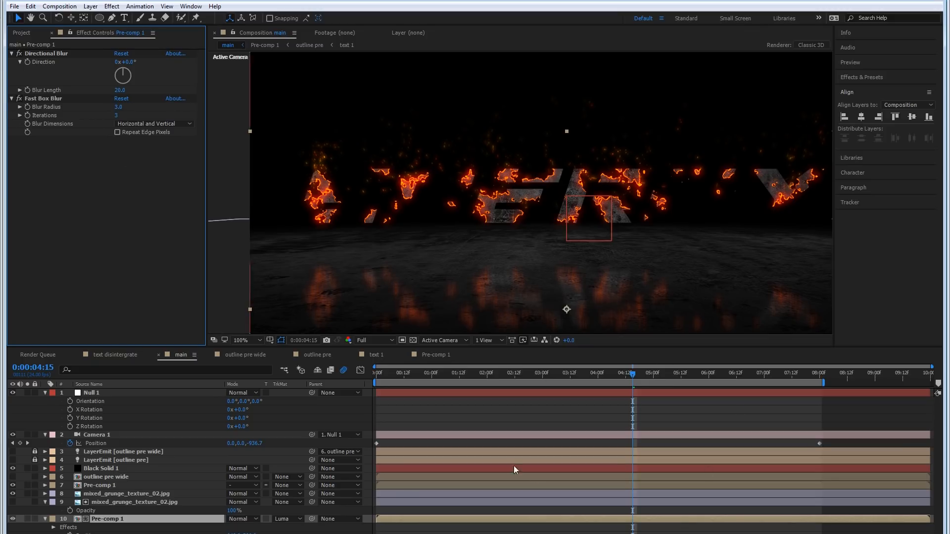
pyautogui.click(45, 434)
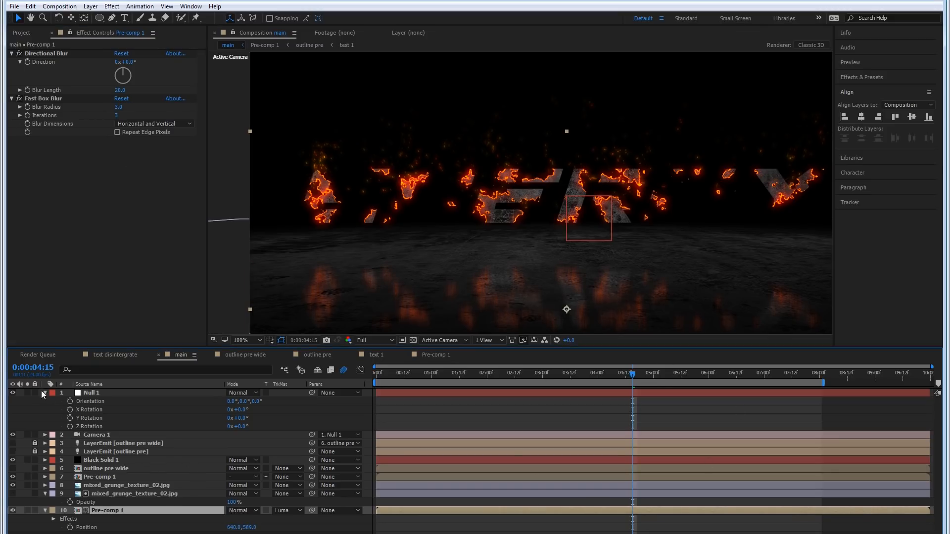
pyautogui.click(44, 393)
pyautogui.rightClick(153, 526)
pyautogui.moveTo(212, 415)
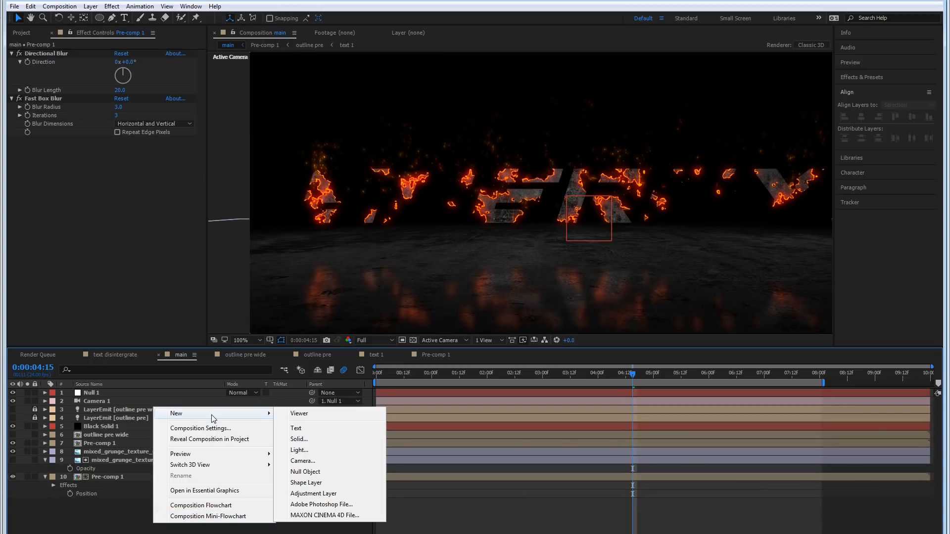
pyautogui.click(316, 461)
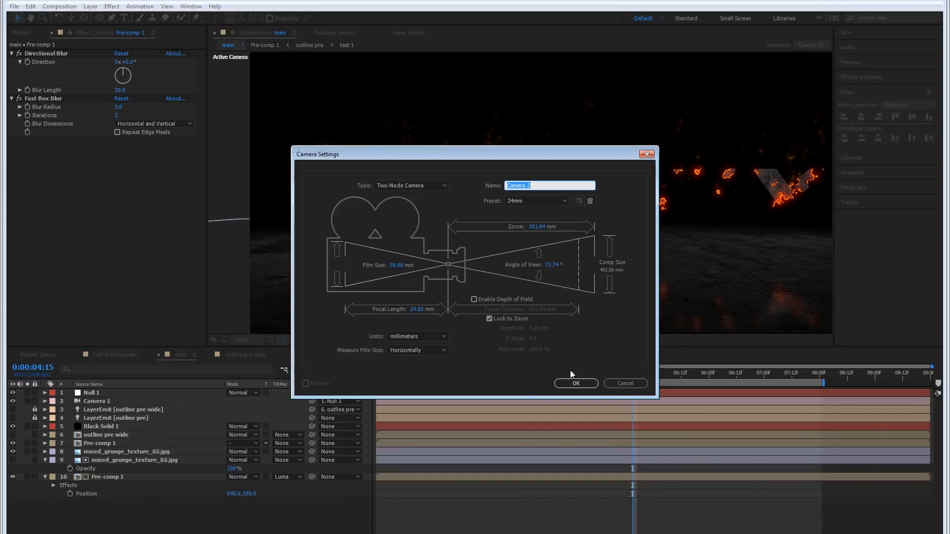
pyautogui.click(581, 384)
pyautogui.press('c')
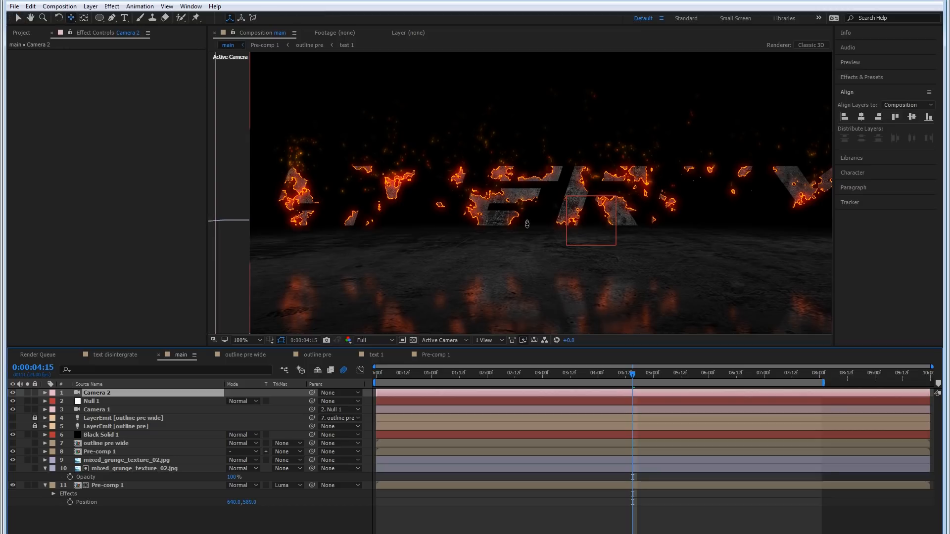
pyautogui.moveTo(522, 237); pyautogui.dragTo(419, 270)
pyautogui.press('Delete')
# Step: Create a black 1280 x 720 px solid and place it beneath all other layers in the main composition
pyautogui.rightClick(209, 503)
pyautogui.moveTo(264, 390)
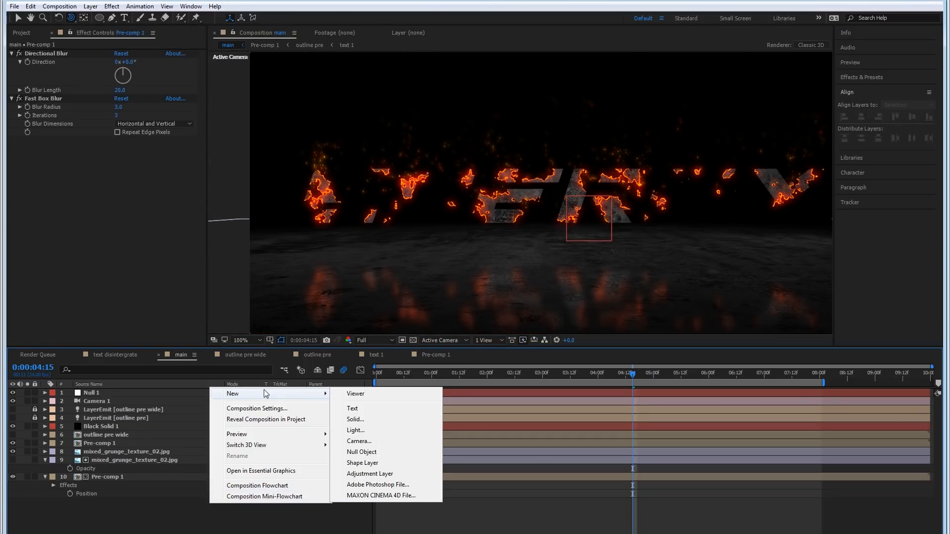
pyautogui.click(373, 421)
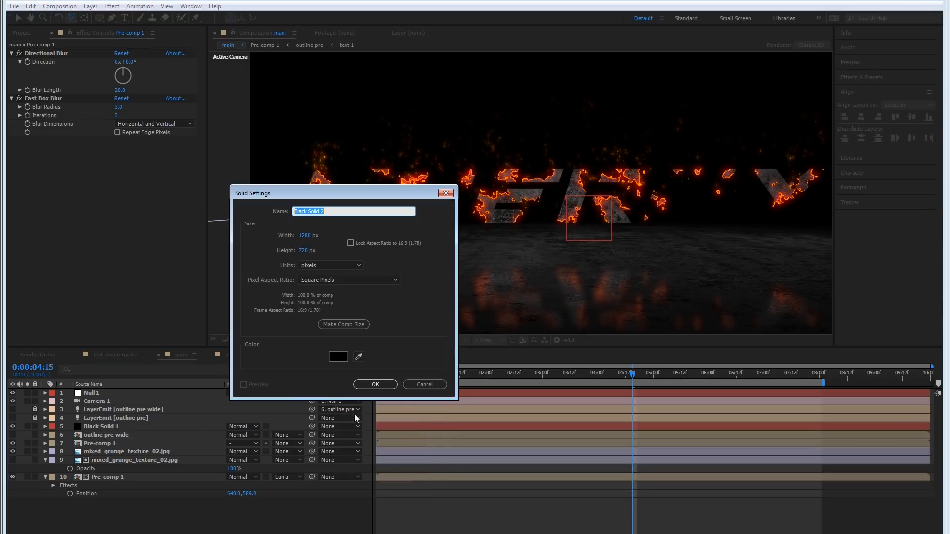
pyautogui.click(375, 385)
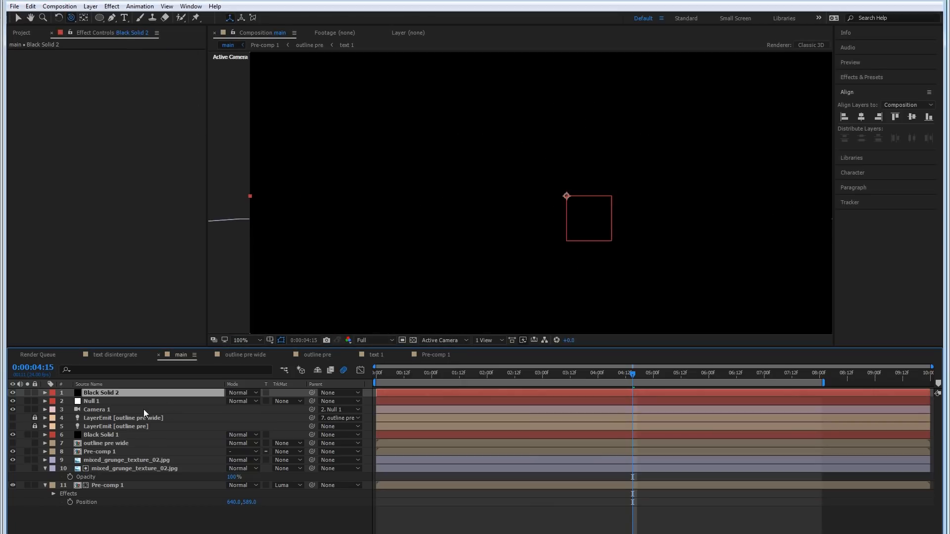
pyautogui.moveTo(124, 393); pyautogui.dragTo(123, 516)
# Step: Inspect the composition on the transparency grid with Black Solid 2 hidden, and restore the normal background and the solid's visibility
pyautogui.click(12, 502)
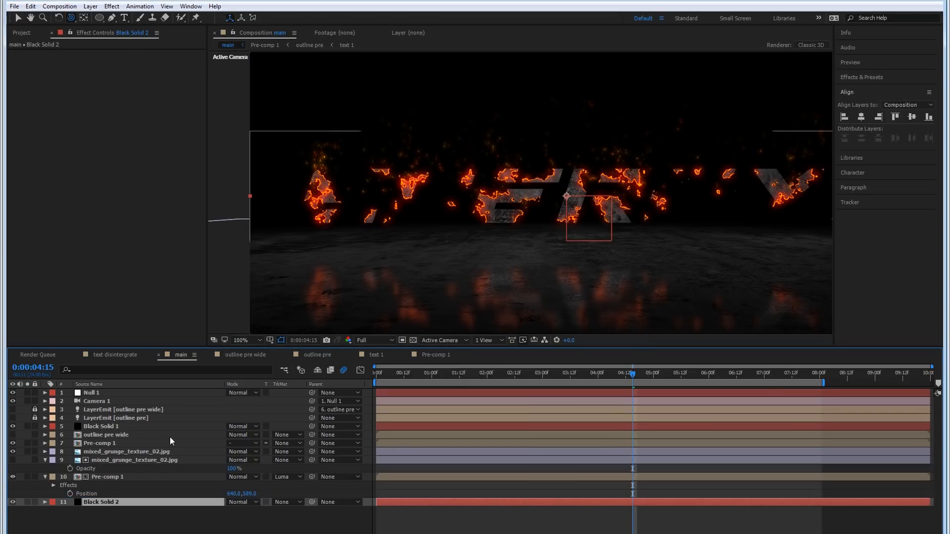
pyautogui.click(413, 341)
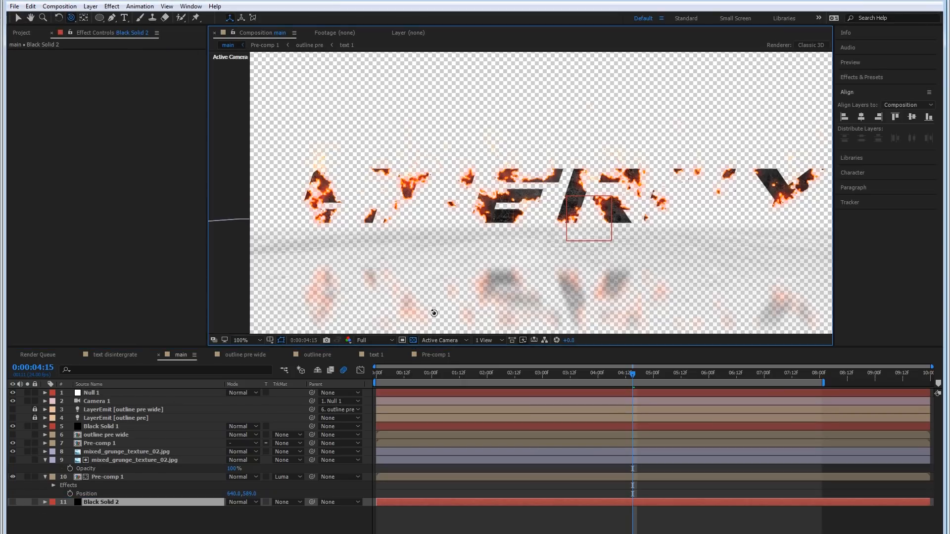
pyautogui.click(414, 341)
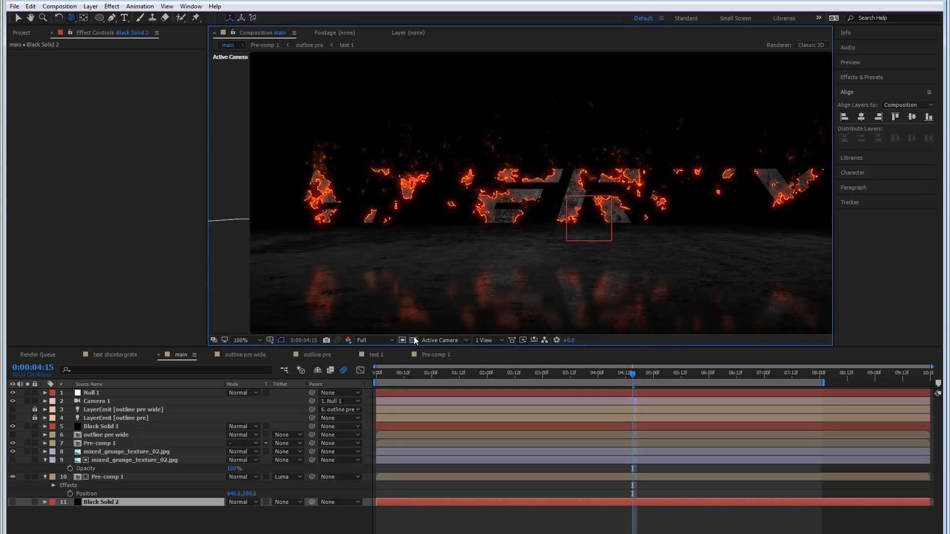
pyautogui.click(12, 502)
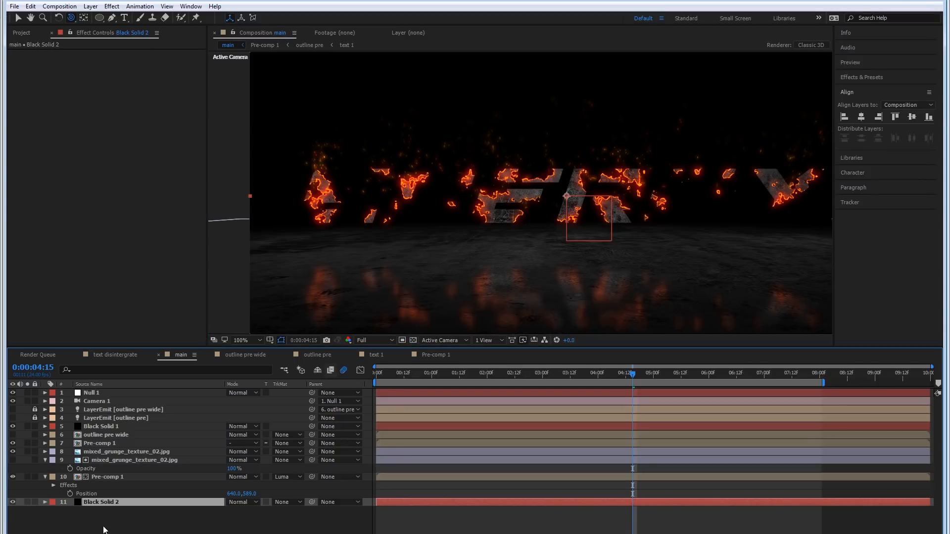
# Step: Create an adjustment layer and place it above all other layers in the main composition
pyautogui.rightClick(124, 523)
pyautogui.moveTo(180, 412)
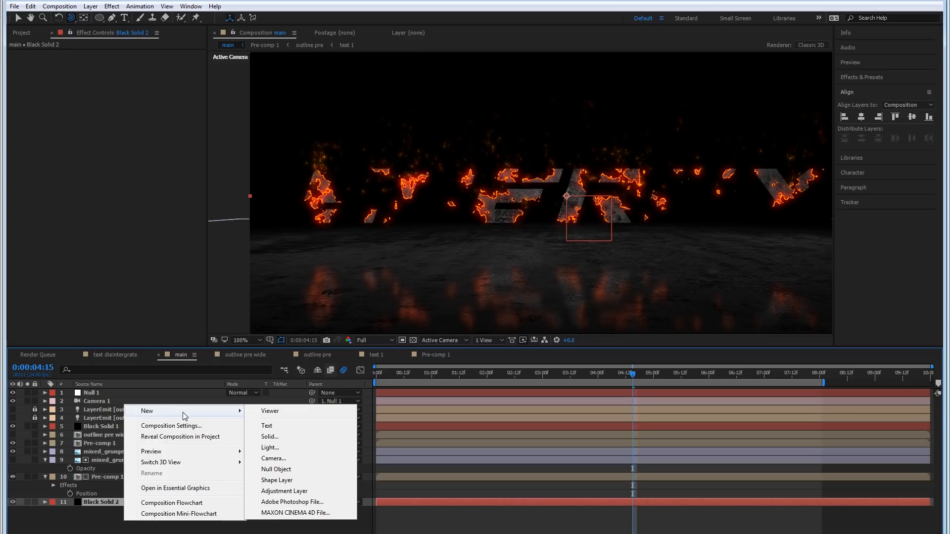
pyautogui.click(307, 491)
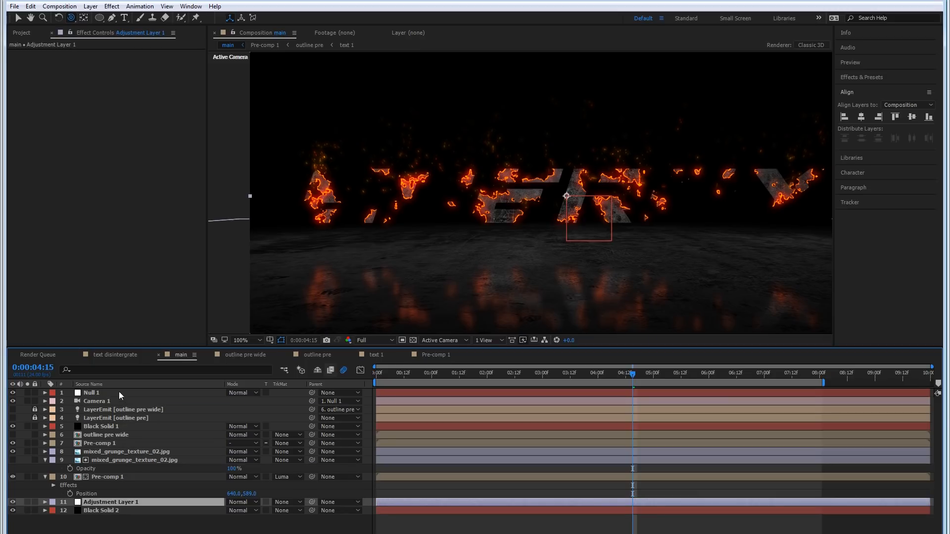
pyautogui.moveTo(135, 503); pyautogui.dragTo(130, 391)
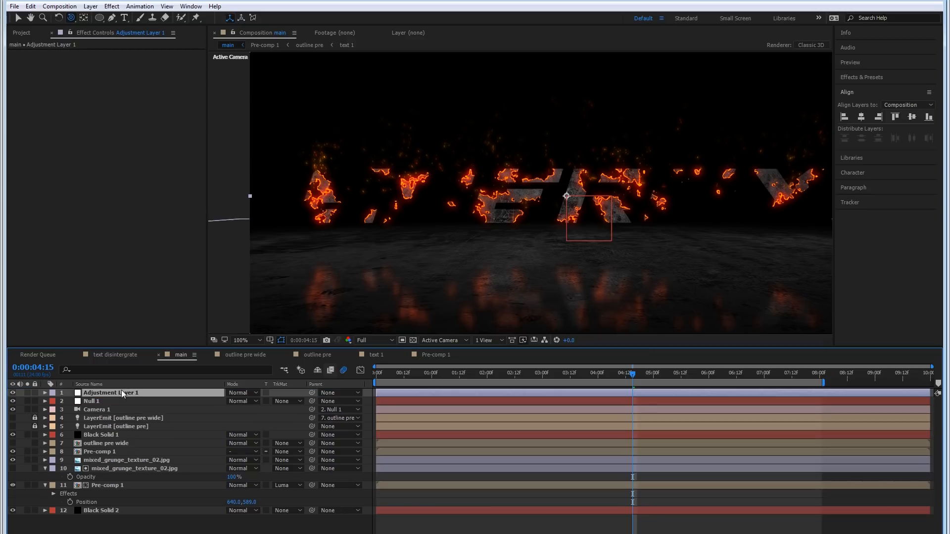
# Step: Apply Curves to Adjustment Layer 1 and slightly raise the black point of the Blue channel
pyautogui.rightClick(121, 390)
pyautogui.moveTo(177, 130)
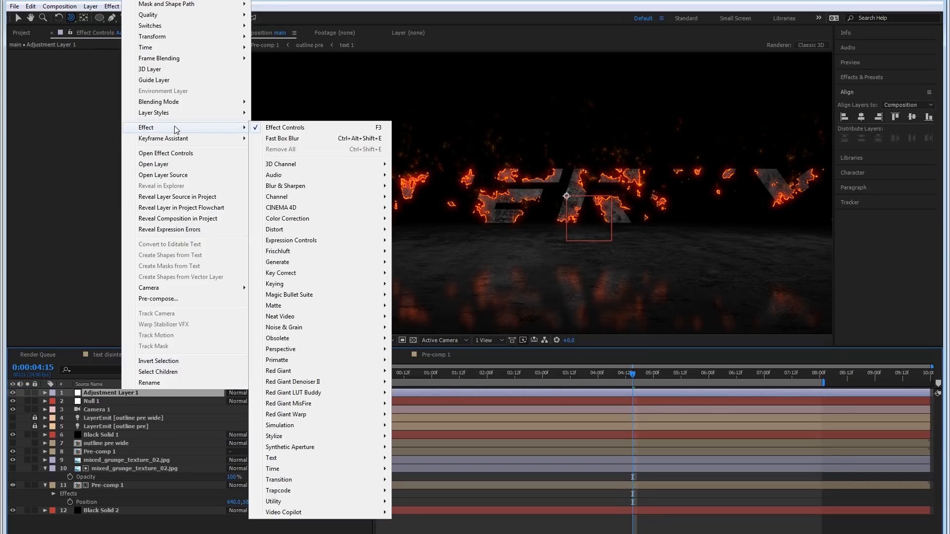
pyautogui.moveTo(292, 218)
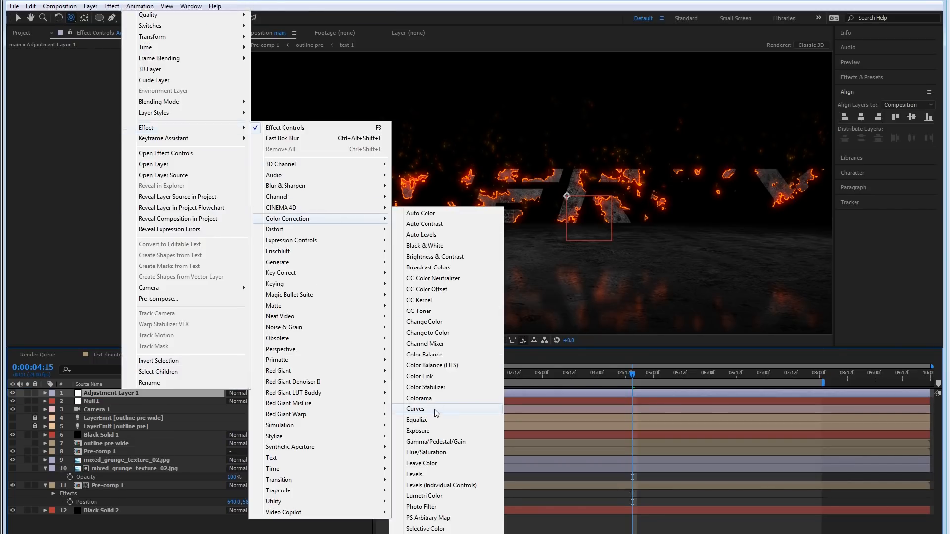
pyautogui.click(415, 410)
pyautogui.click(146, 62)
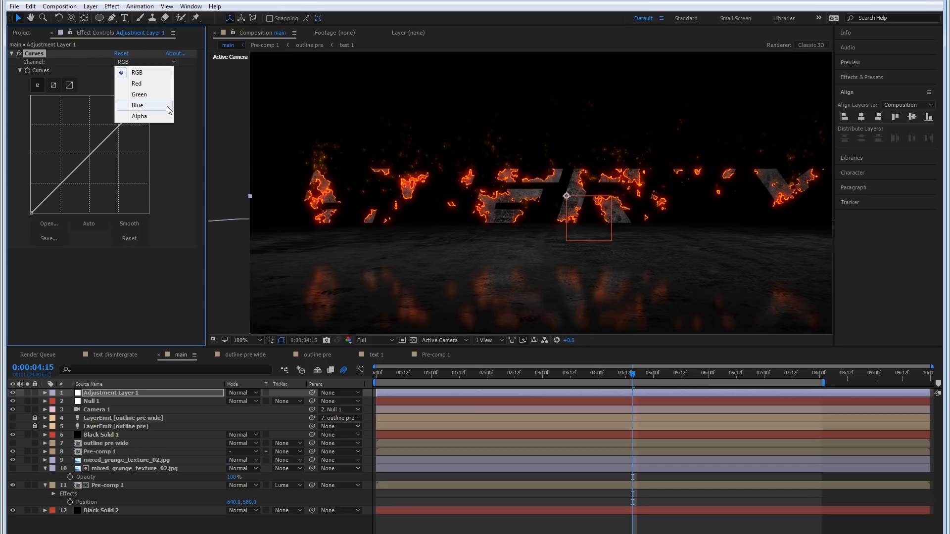
pyautogui.click(138, 105)
pyautogui.moveTo(31, 212); pyautogui.dragTo(29, 211)
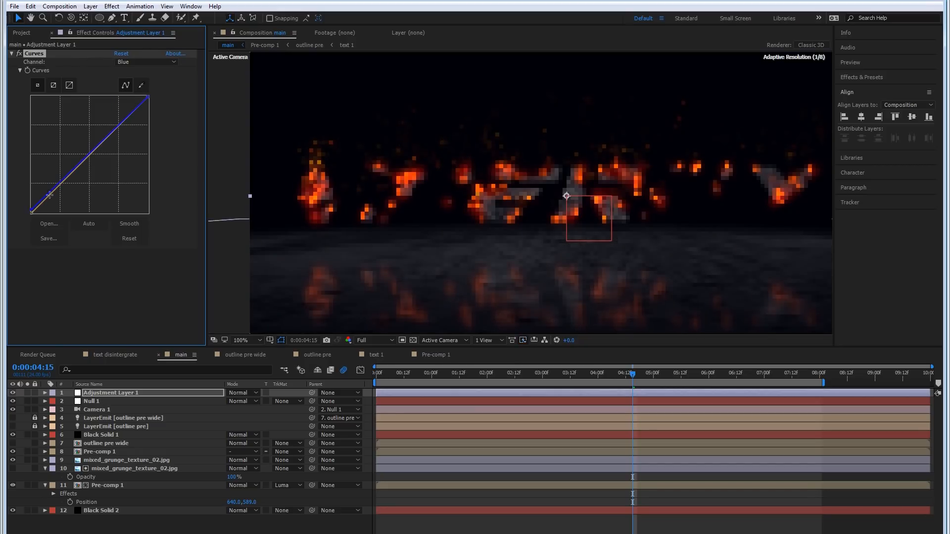
# Step: Slightly raise the black point of the Green channel in the adjustment layer's Curves
pyautogui.click(147, 62)
pyautogui.click(152, 99)
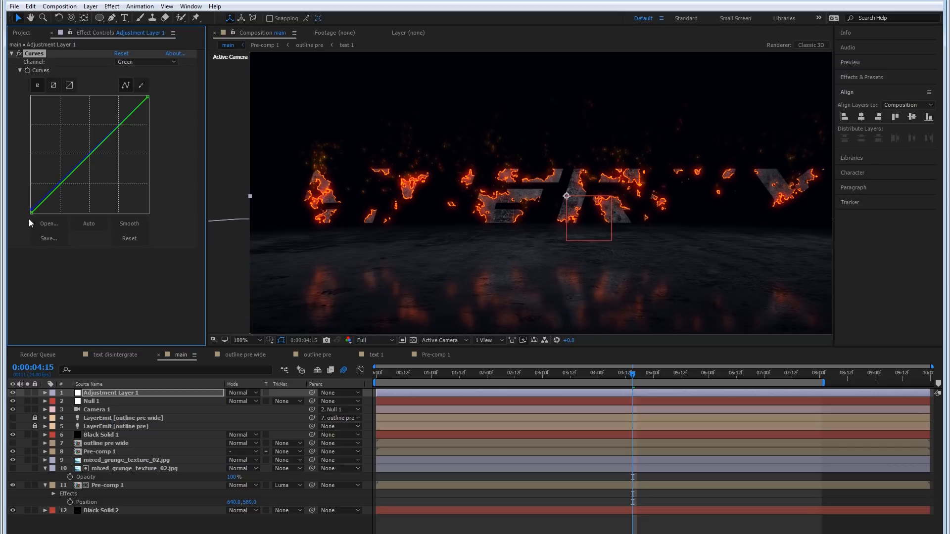
pyautogui.moveTo(31, 213); pyautogui.dragTo(25, 212)
# Step: Shape the RGB curve into an S with raised highlights and lowered shadows, and compare the image with Curves off and on
pyautogui.click(148, 62)
pyautogui.click(130, 70)
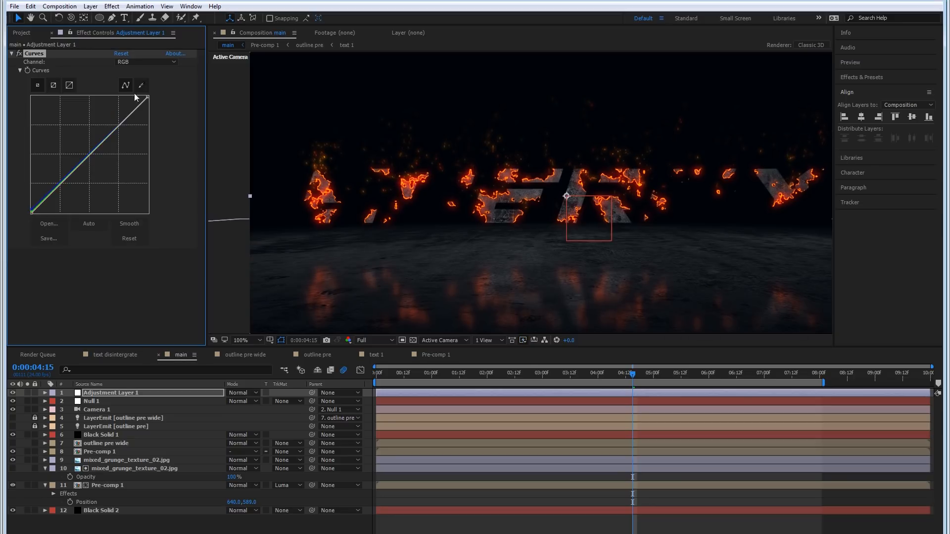
pyautogui.moveTo(117, 123); pyautogui.dragTo(117, 108)
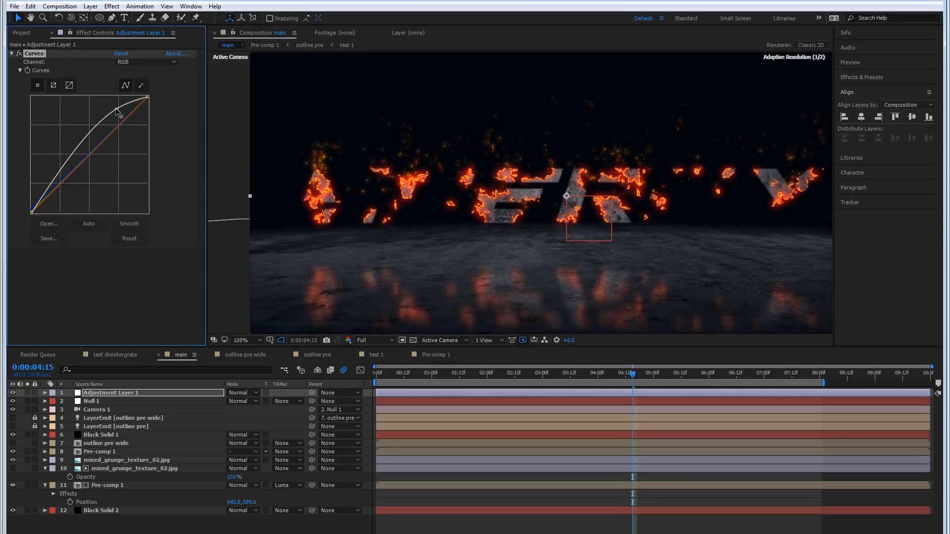
pyautogui.moveTo(55, 169); pyautogui.dragTo(64, 179)
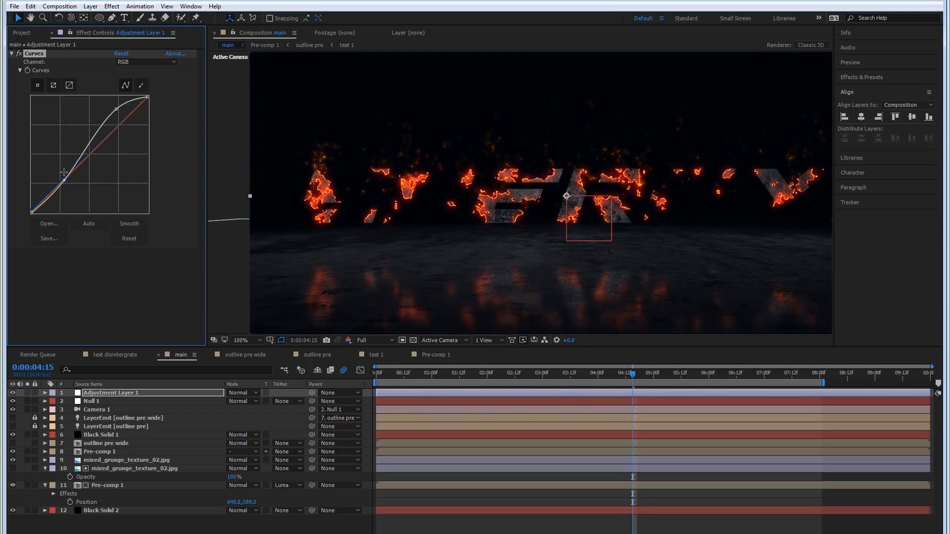
pyautogui.click(17, 54)
pyautogui.click(17, 53)
pyautogui.click(17, 53)
pyautogui.click(17, 53)
# Step: Apply Glow to Adjustment Layer 1 with a Glow Threshold of 80% and a Glow Radius of 200
pyautogui.rightClick(117, 394)
pyautogui.moveTo(165, 129)
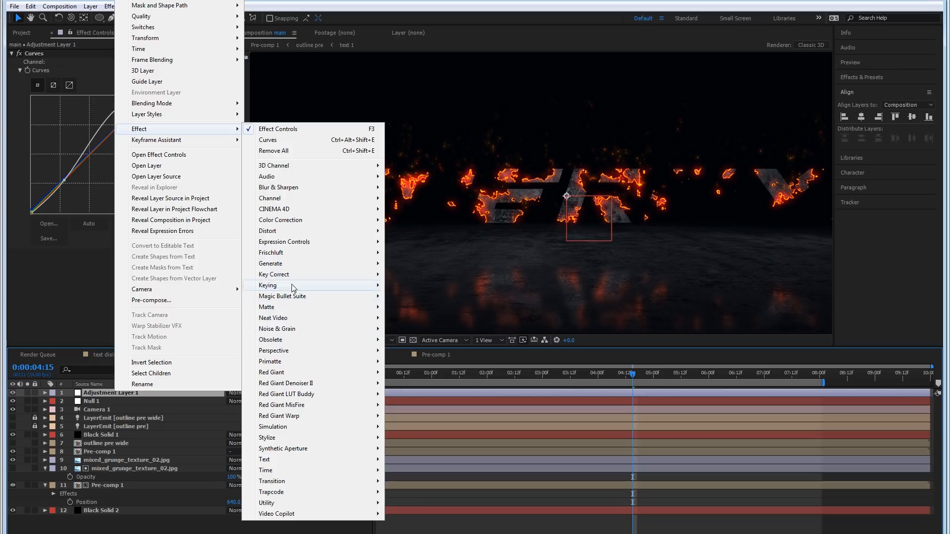
pyautogui.moveTo(314, 439)
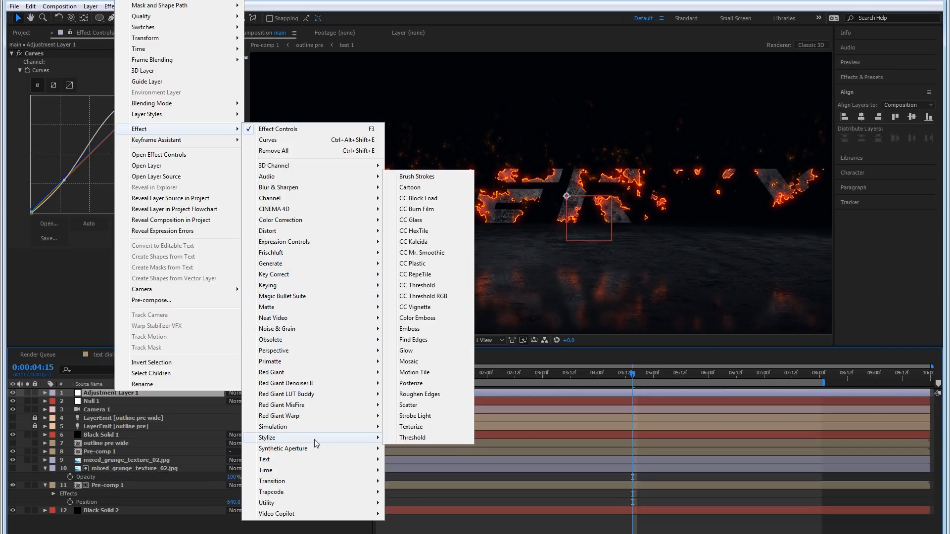
pyautogui.click(441, 351)
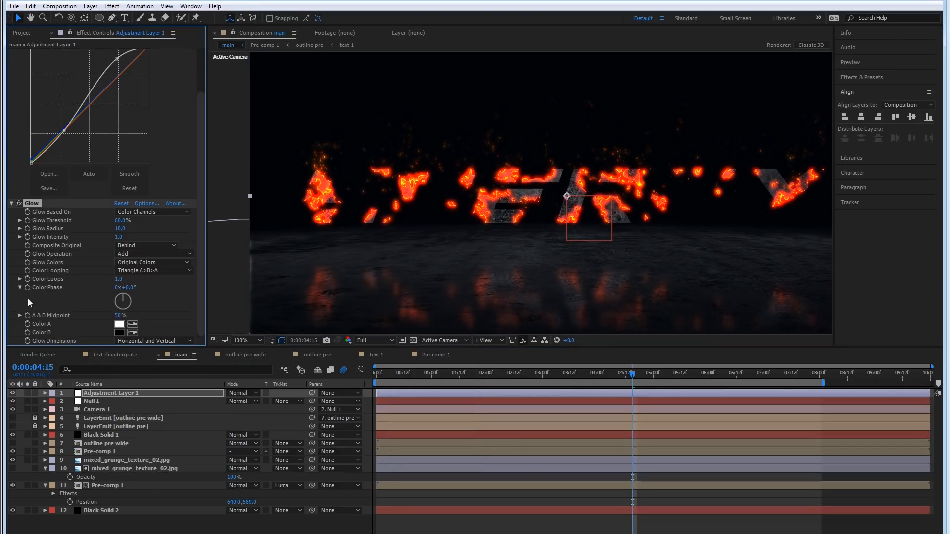
pyautogui.click(120, 221)
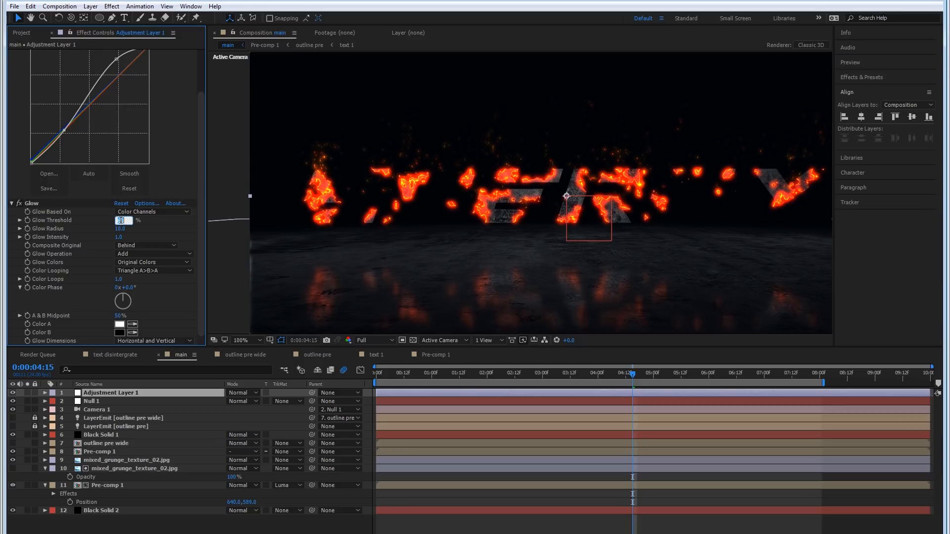
pyautogui.press('Return')
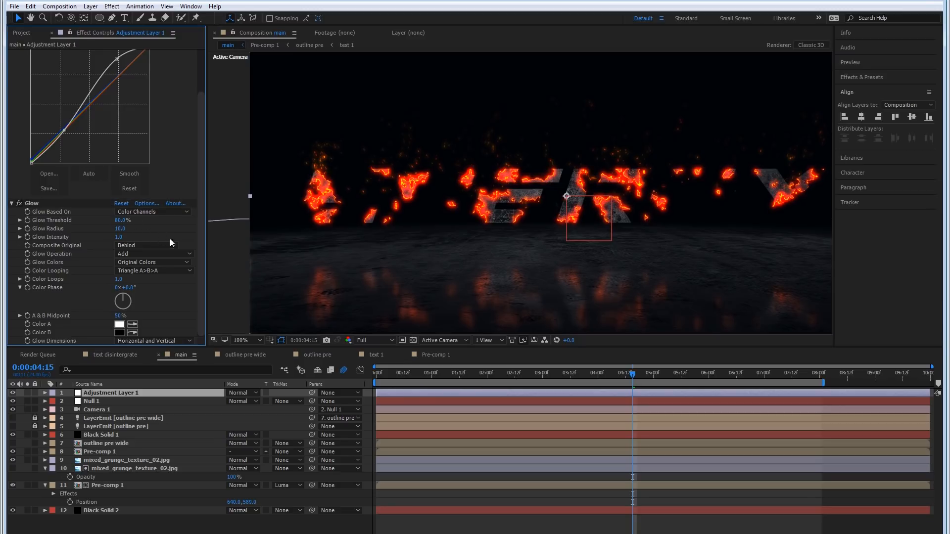
pyautogui.click(120, 228)
pyautogui.write('200')
pyautogui.press('Return')
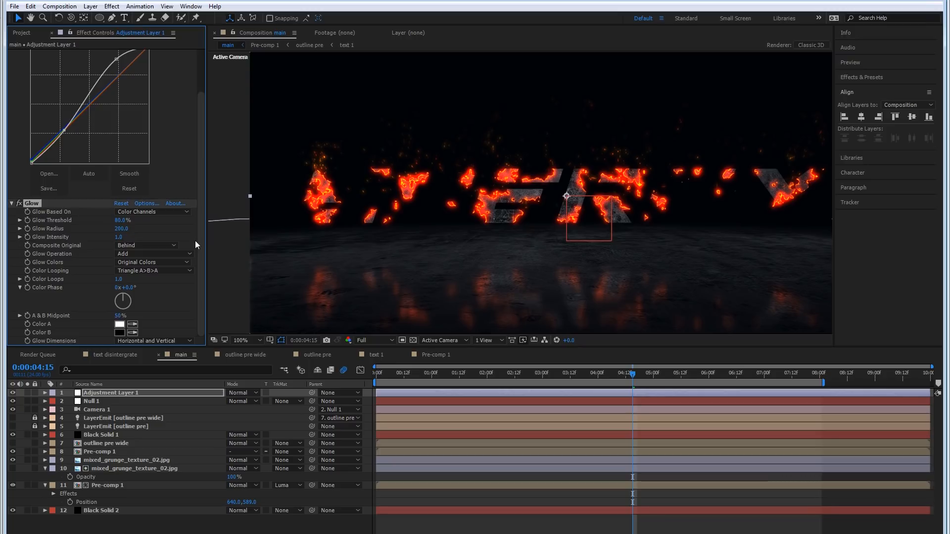
# Step: Check the glow at several earlier frames of the main composition and play back the animation
pyautogui.click(568, 375)
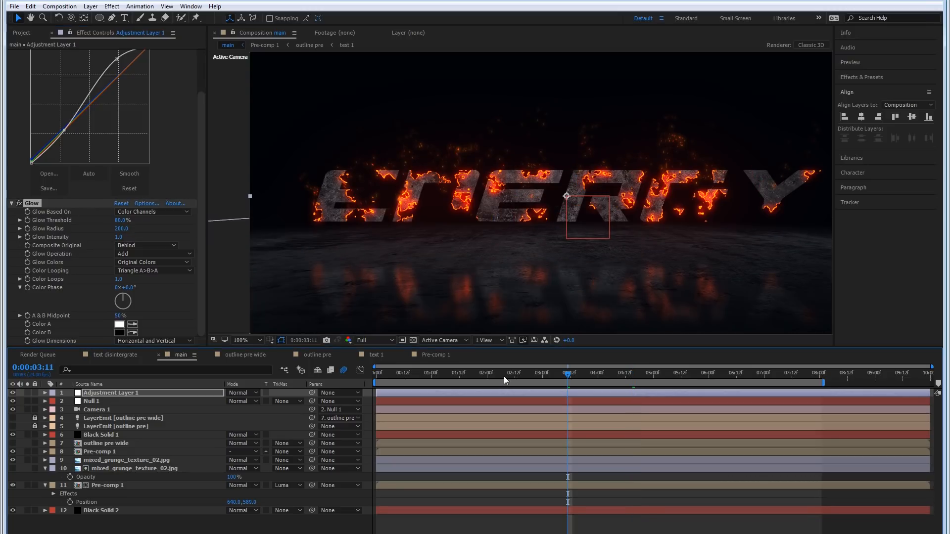
pyautogui.click(506, 379)
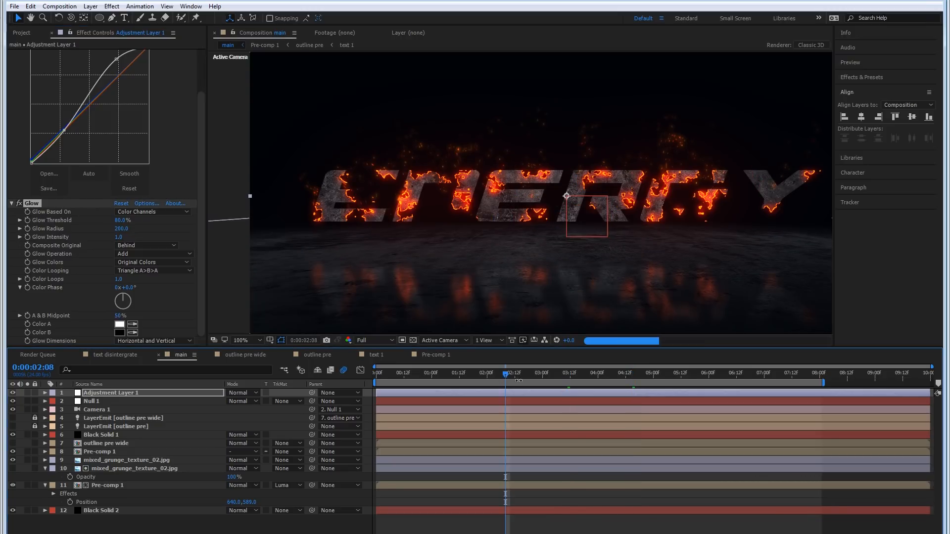
pyautogui.click(465, 379)
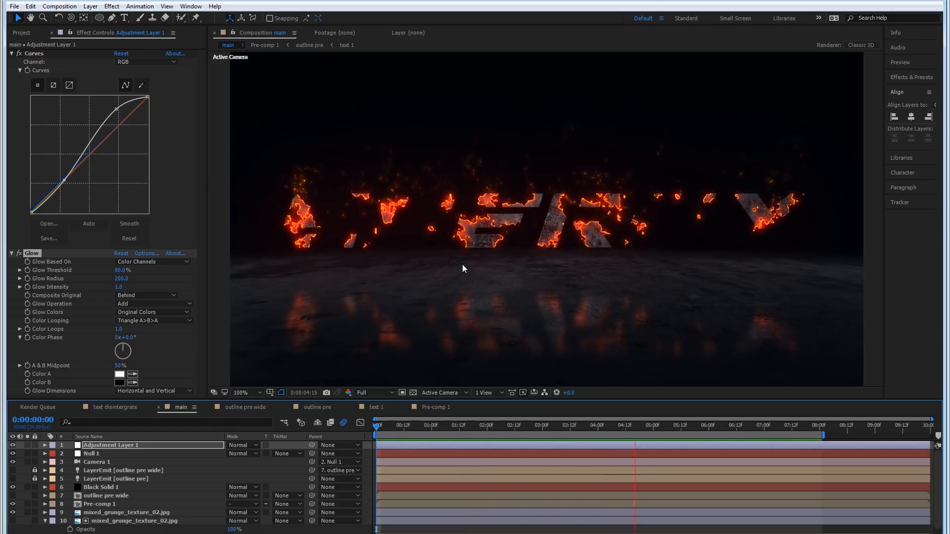
pyautogui.press('space')
pyautogui.press('space')
pyautogui.press('space')
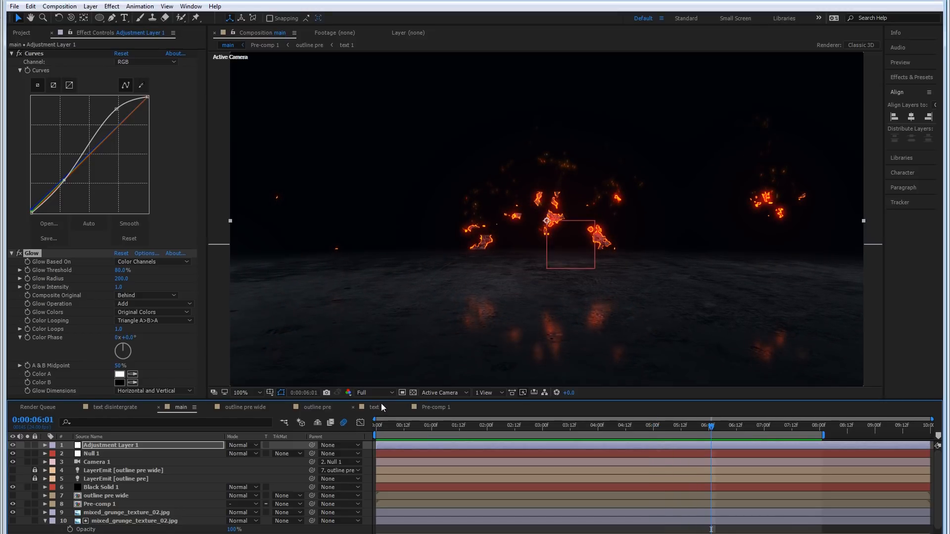
# Step: Replace the text in the text 1 composition with "motion"
pyautogui.click(378, 406)
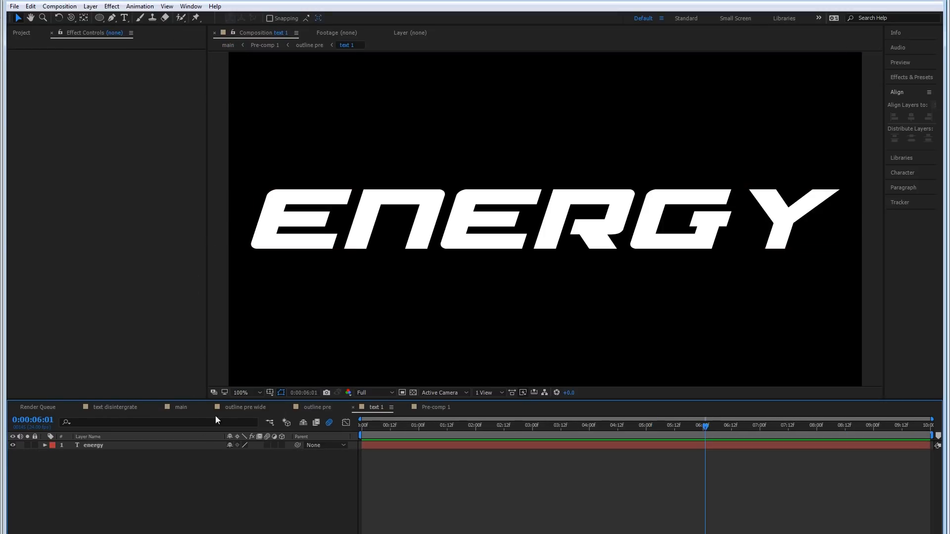
pyautogui.doubleClick(135, 443)
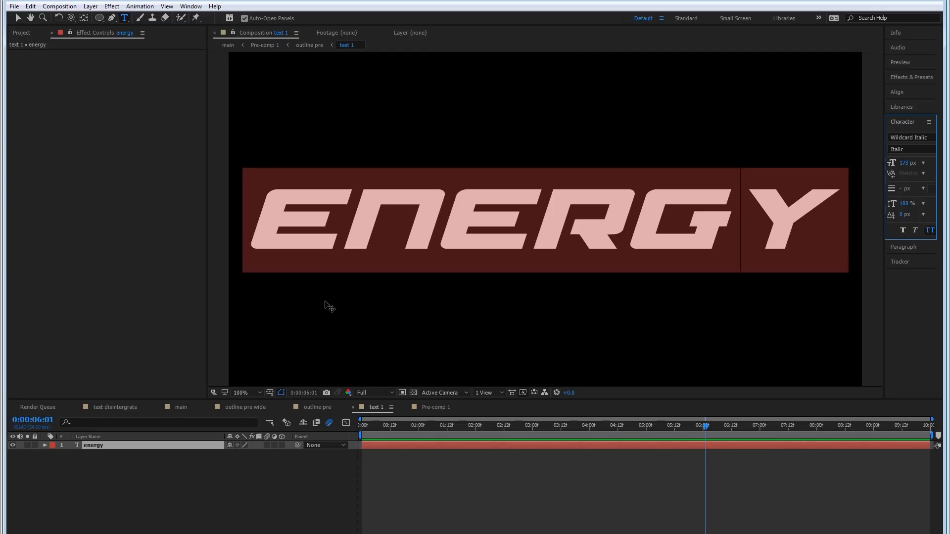
pyautogui.doubleClick(570, 188)
pyautogui.write('motionsq')
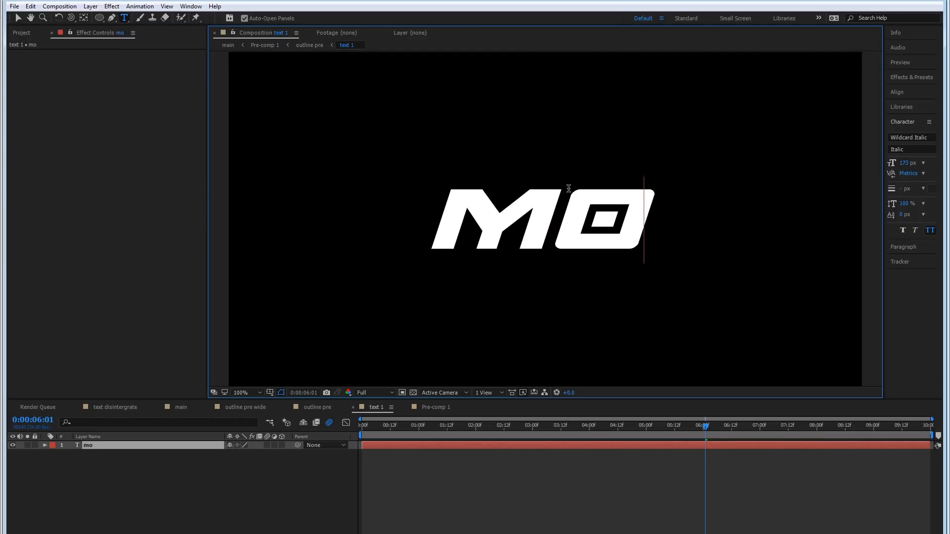
pyautogui.press('BackSpace')
pyautogui.press('BackSpace')
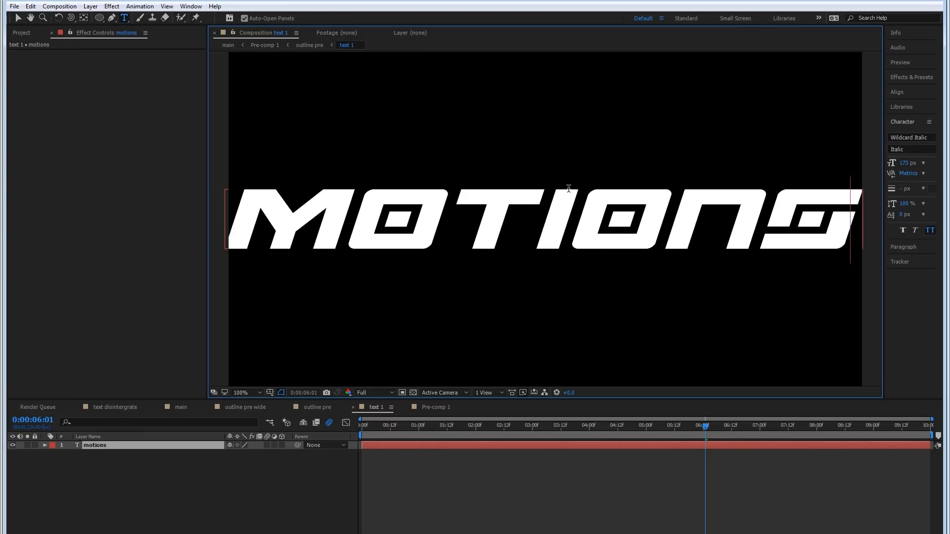
pyautogui.click(242, 495)
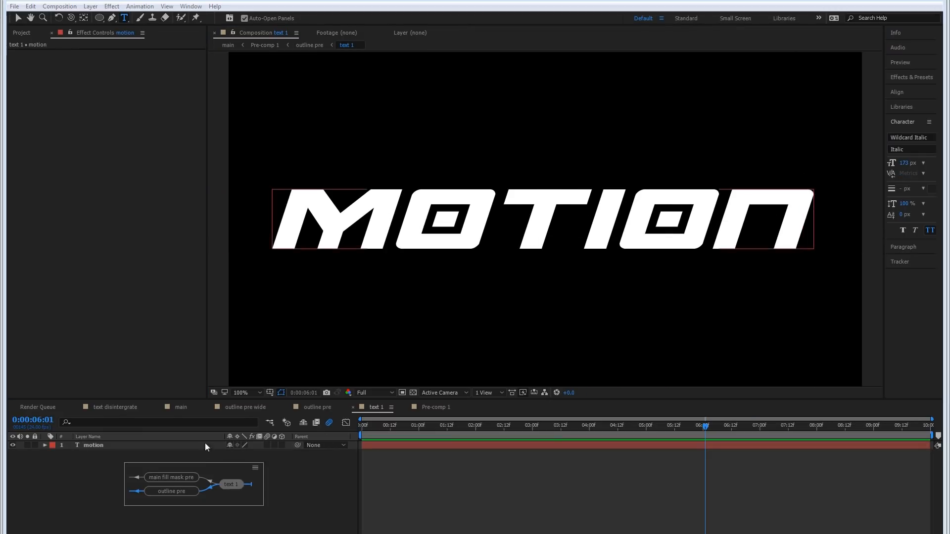
# Step: Return to the main composition and review the burning effect on the new text at several frames
pyautogui.click(181, 407)
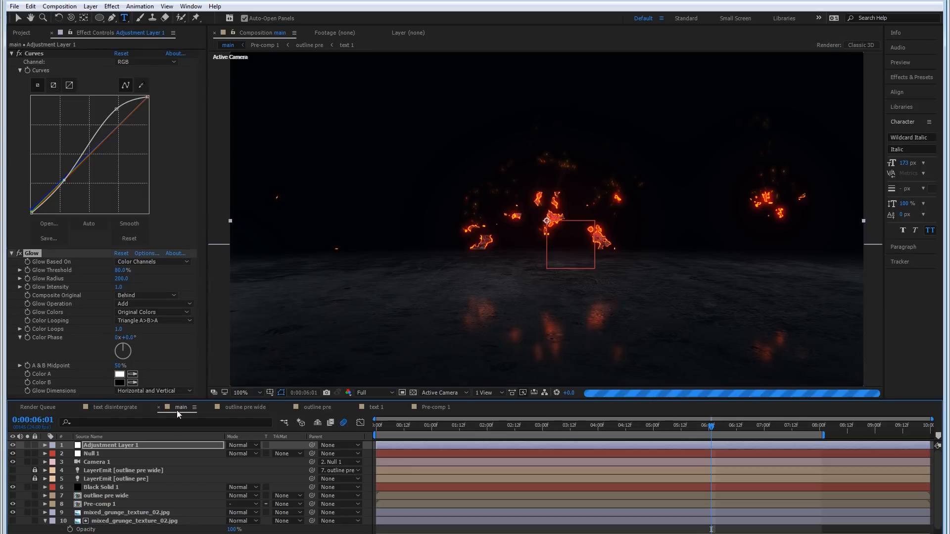
pyautogui.click(598, 426)
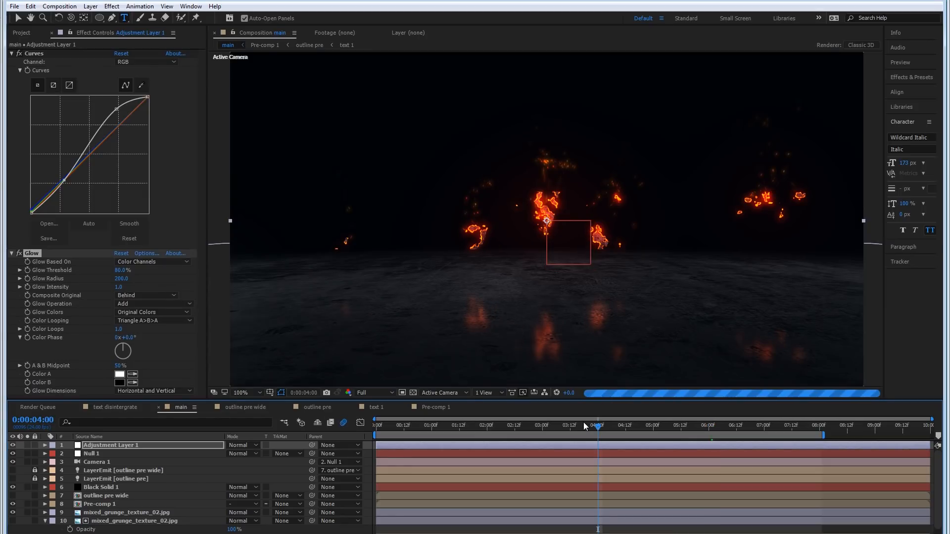
pyautogui.click(496, 426)
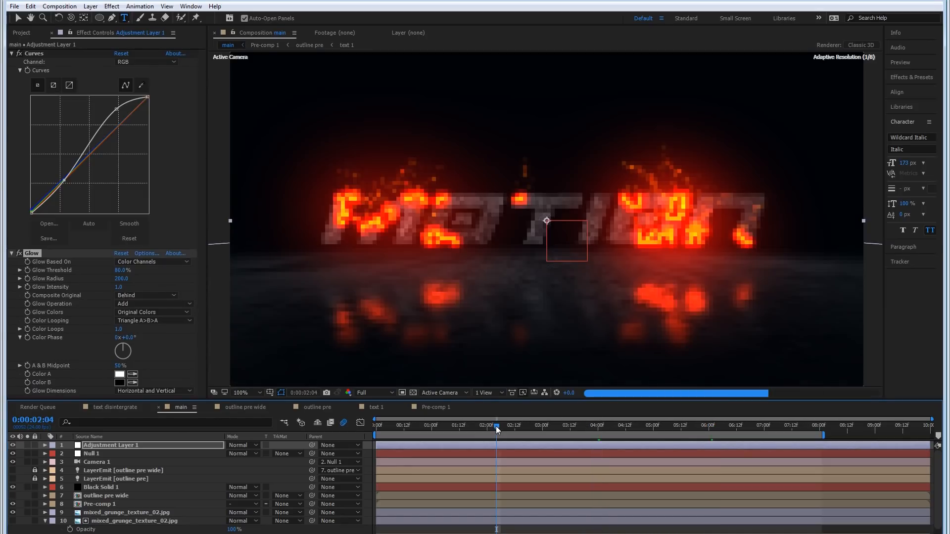
pyautogui.press('space')
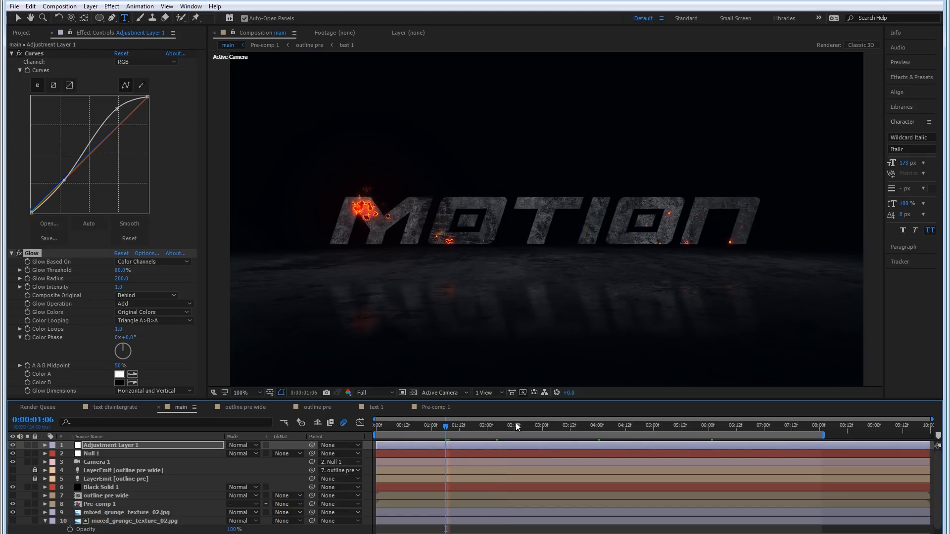
pyautogui.click(532, 427)
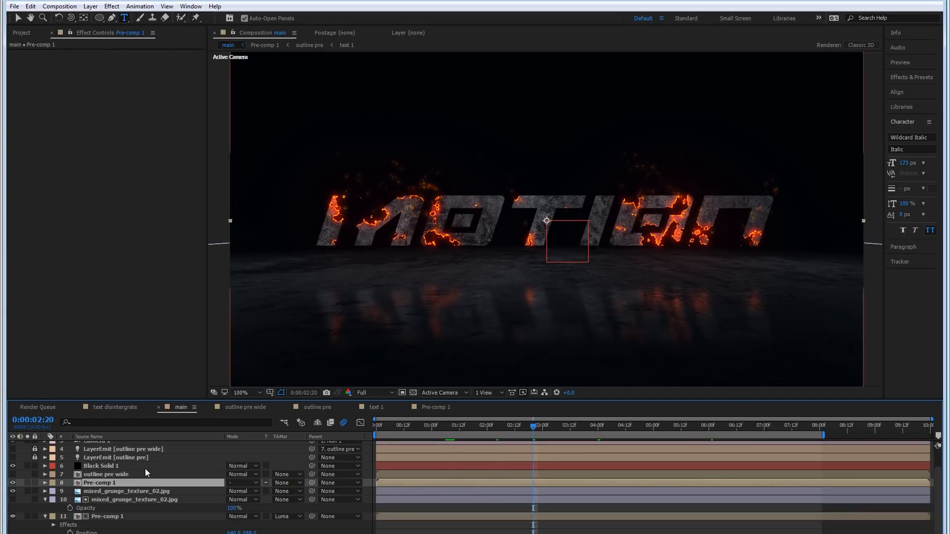
# Step: Try a cyan tint on the outline pre layer in Pre-comp 1, setting the Map White To hue to 185°
pyautogui.doubleClick(102, 483)
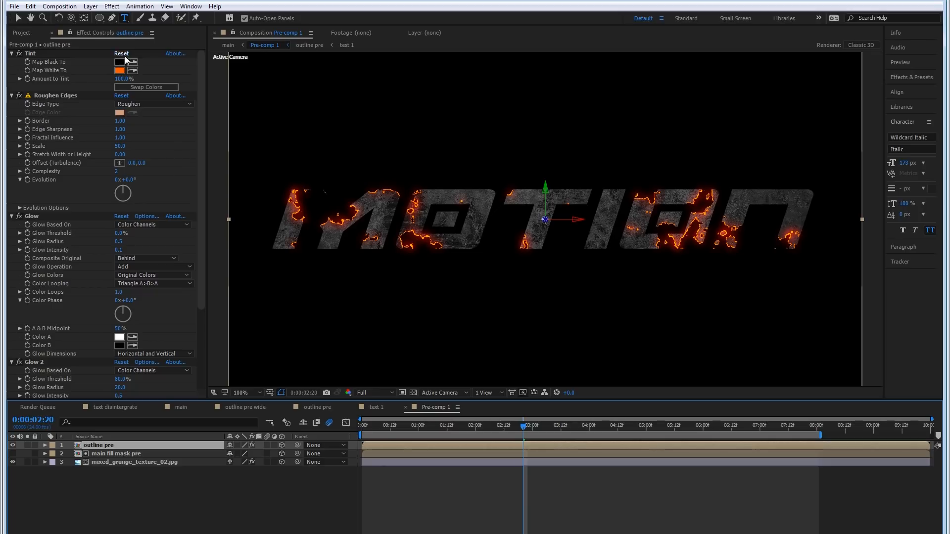
pyautogui.click(119, 70)
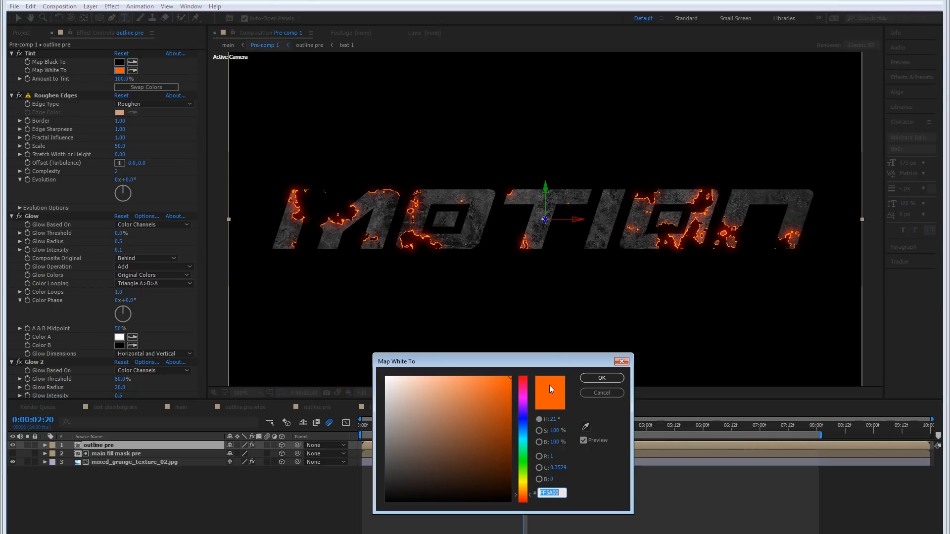
pyautogui.doubleClick(553, 421)
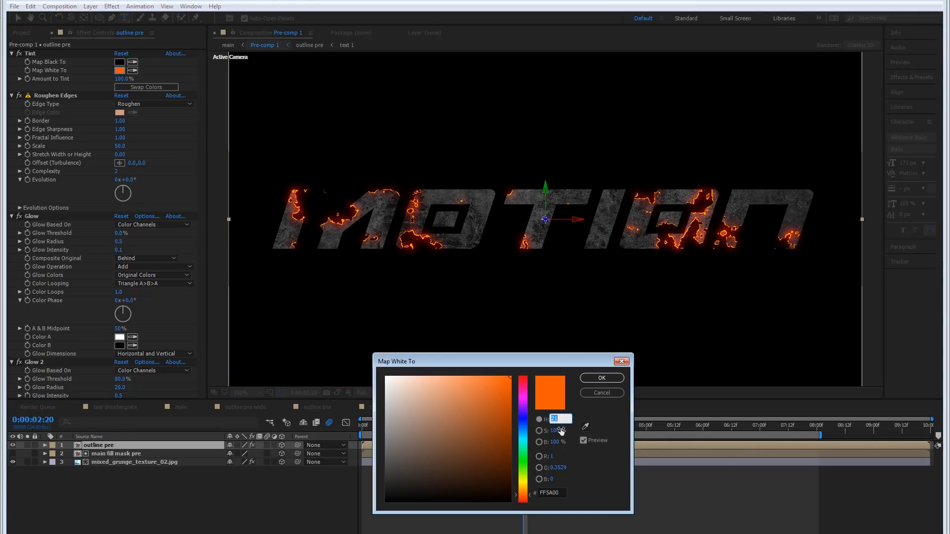
pyautogui.write('1')
pyautogui.write('90')
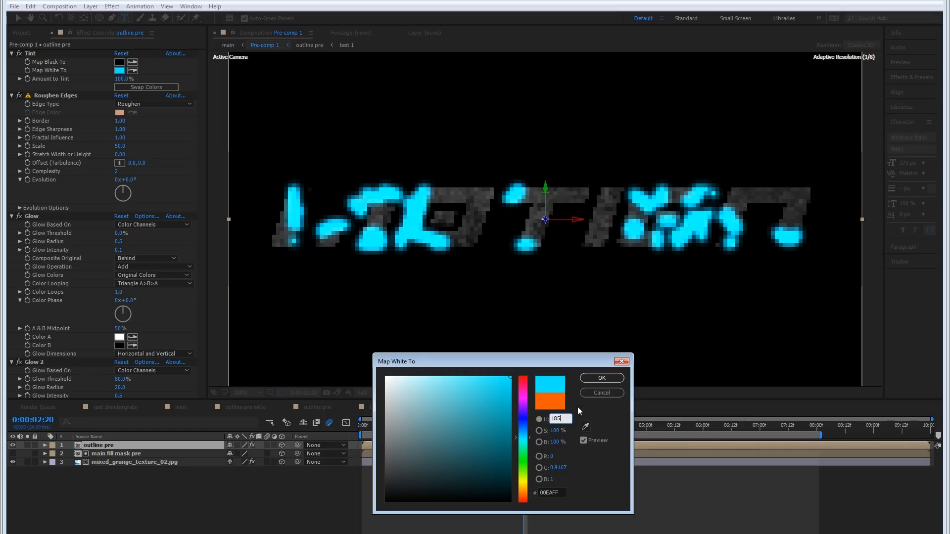
pyautogui.click(601, 378)
pyautogui.click(196, 517)
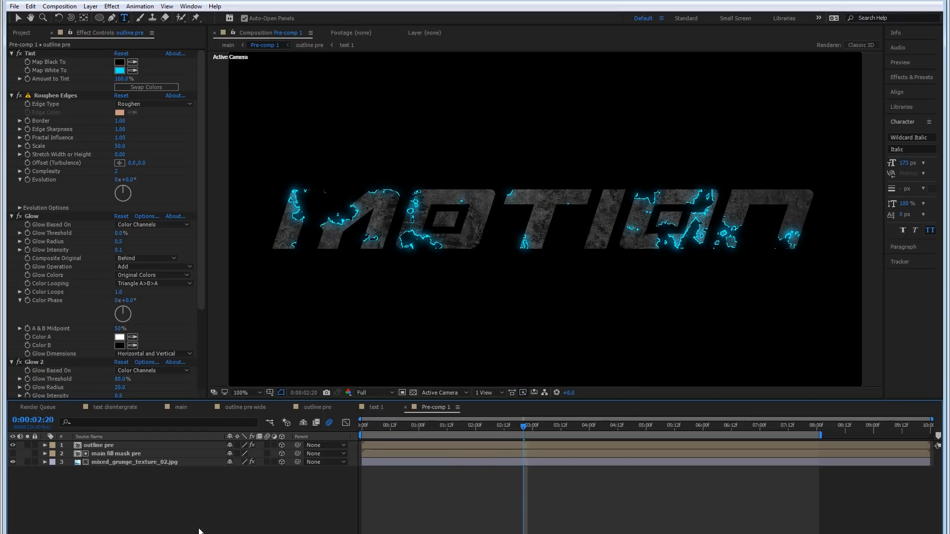
# Step: Go back to the main composition to check the recoloured text and reflection, and select the Black Solid 1 layer
pyautogui.press('Tab')
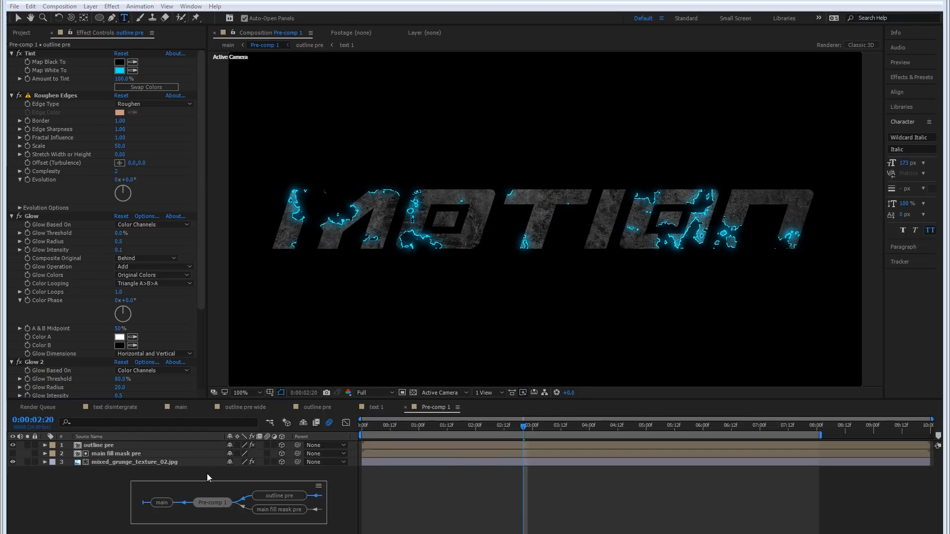
pyautogui.click(161, 503)
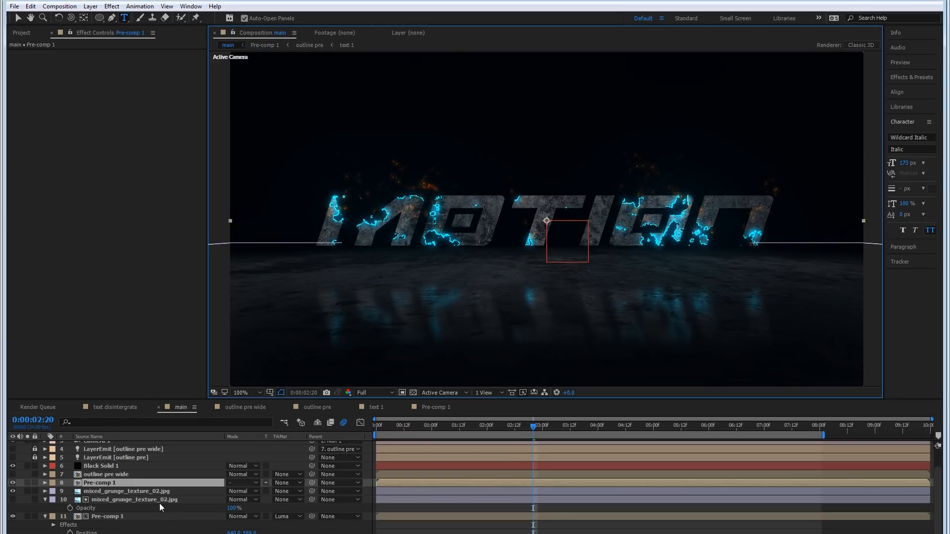
pyautogui.click(111, 467)
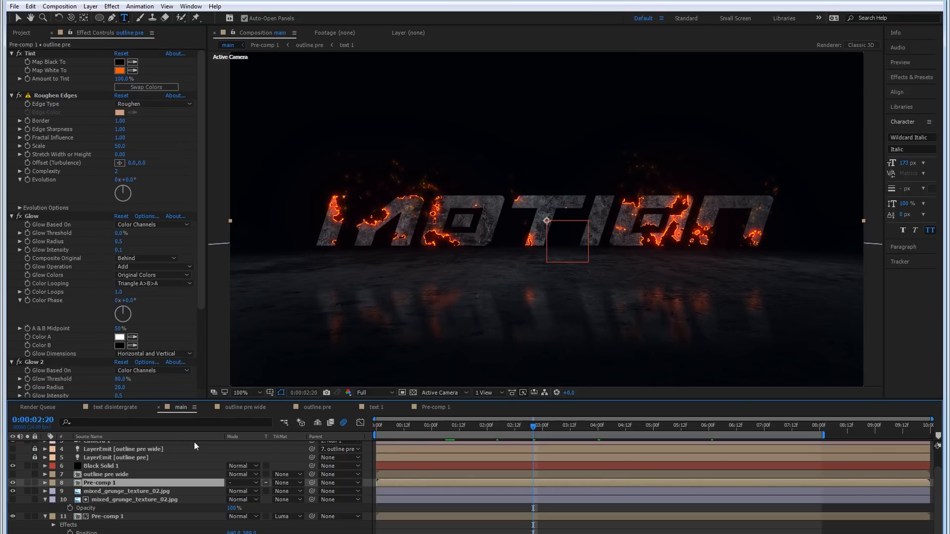
# Step: Inspect the start of the finished ENERGY render in the text disintergrate composition and return to the main composition
pyautogui.click(123, 406)
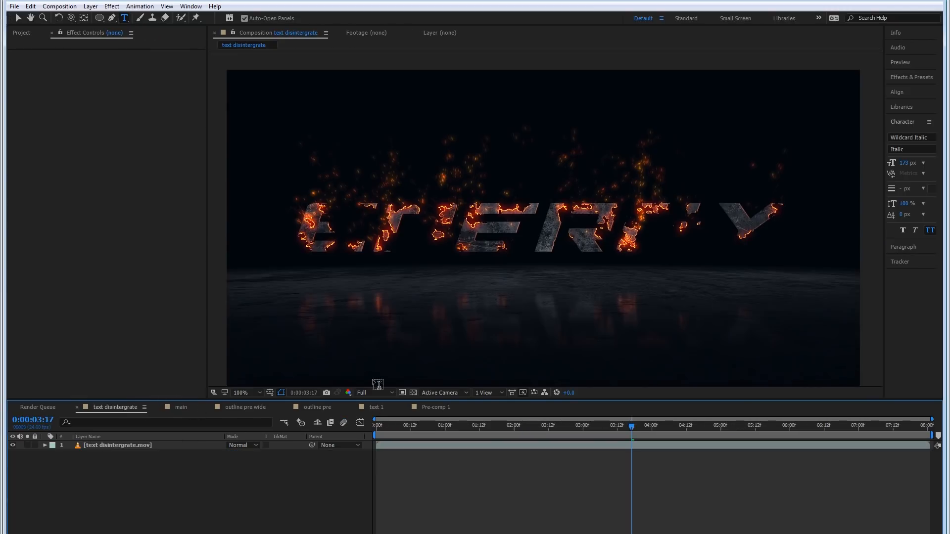
pyautogui.moveTo(402, 429); pyautogui.dragTo(348, 426)
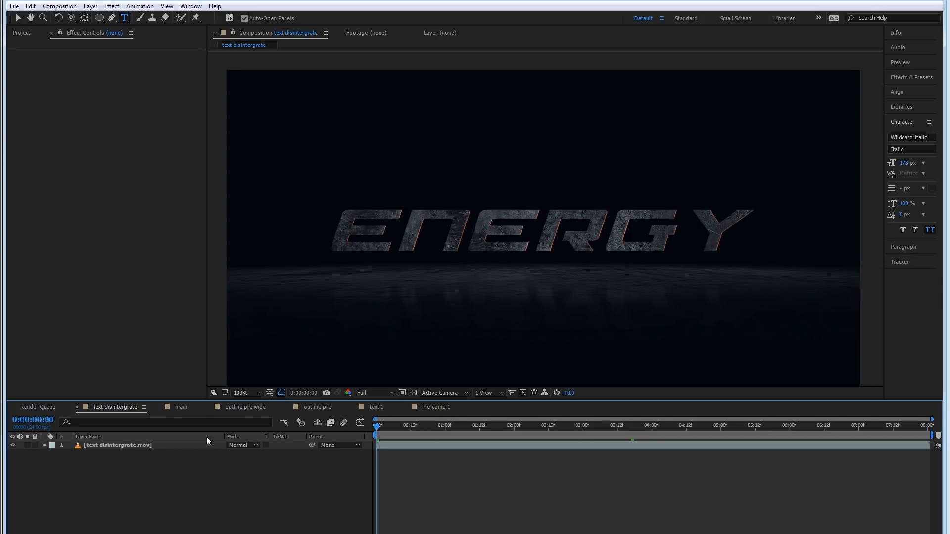
pyautogui.press('Tab')
pyautogui.click(186, 409)
pyautogui.click(181, 407)
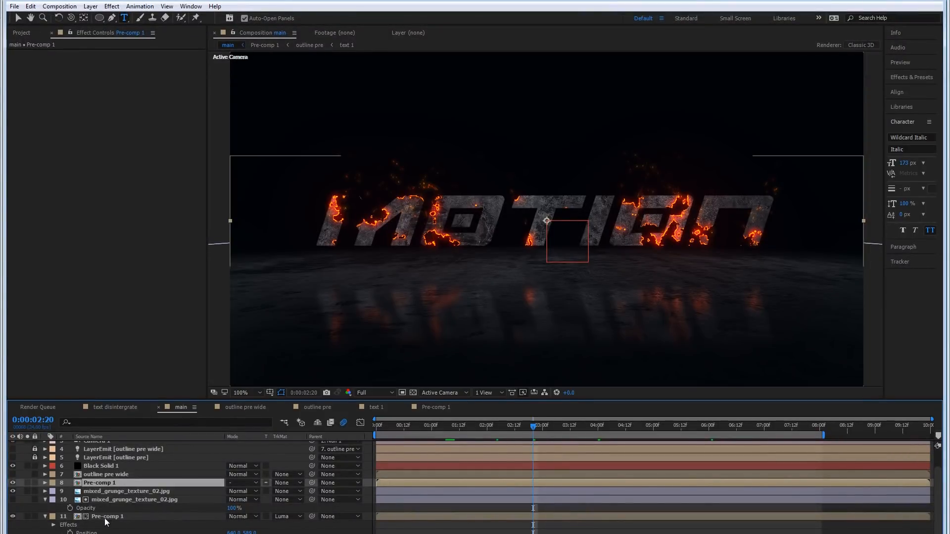
# Step: Open Pre-comp 1 and pre-compose the main fill mask pre and mixed_grunge_texture_02.jpg layers together, moving all attributes into the new composition
pyautogui.click(121, 519)
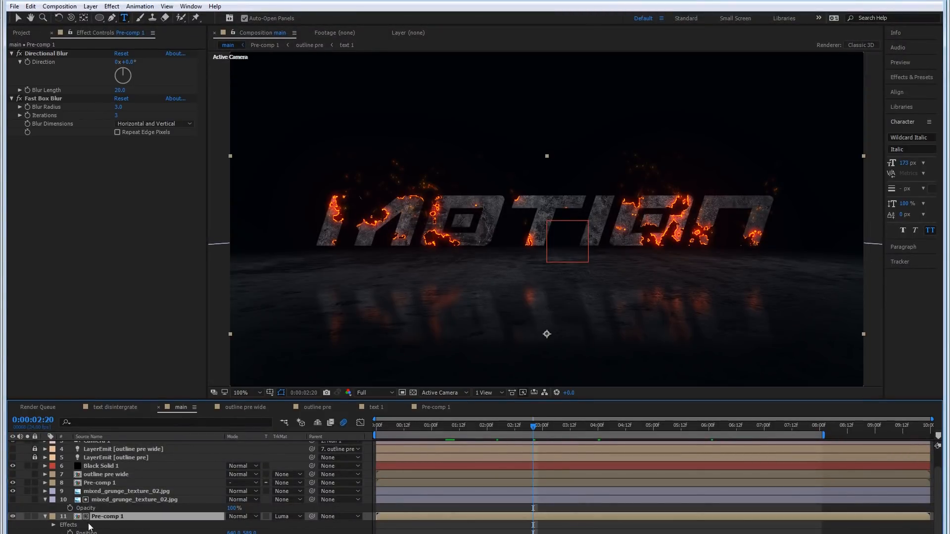
pyautogui.doubleClick(119, 520)
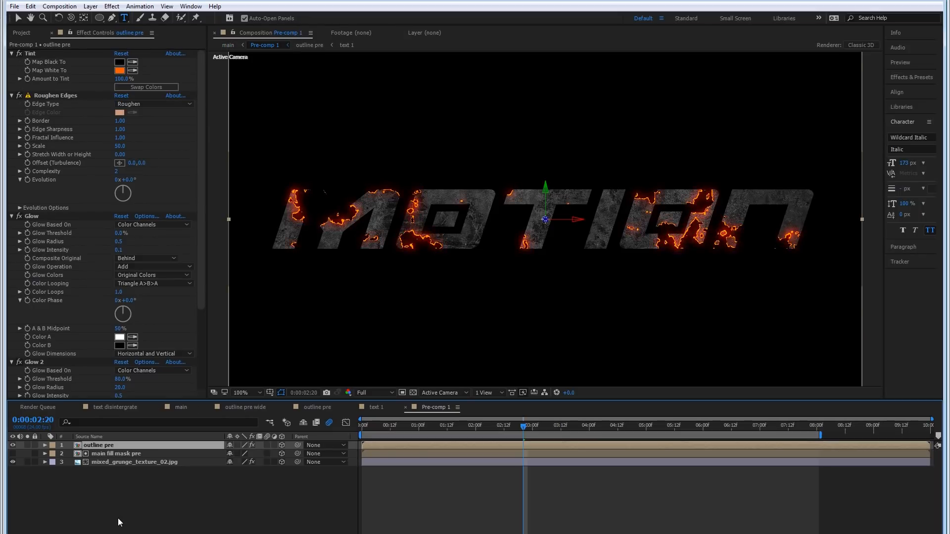
pyautogui.moveTo(123, 489); pyautogui.dragTo(127, 451)
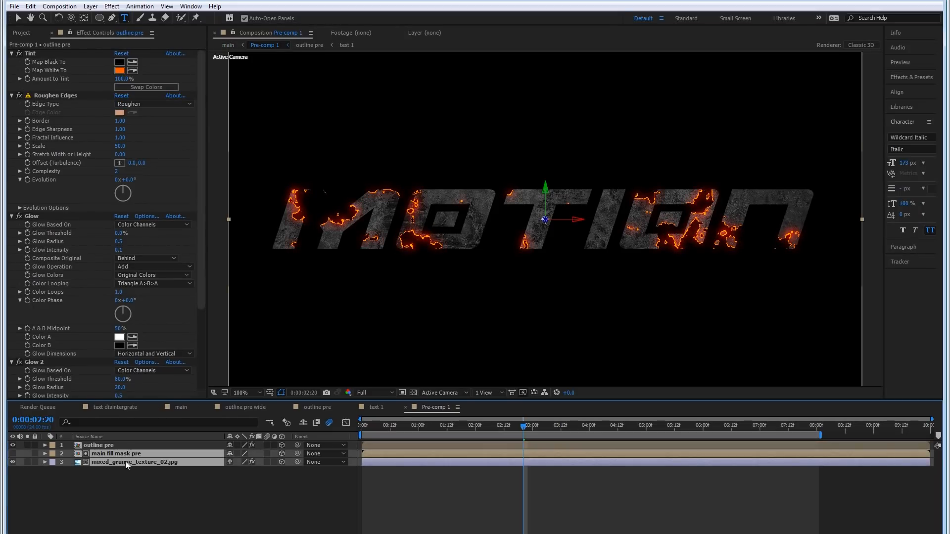
pyautogui.rightClick(125, 461)
pyautogui.click(149, 373)
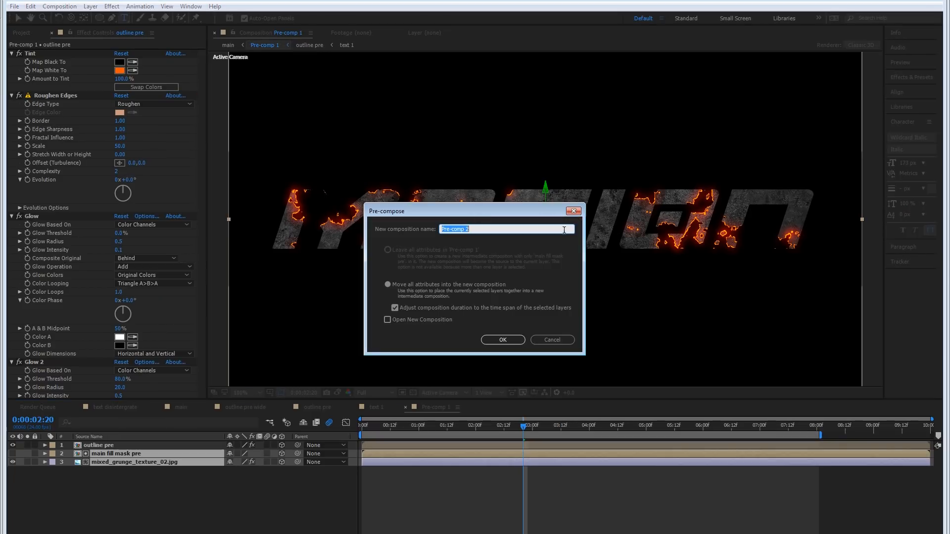
pyautogui.click(488, 341)
# Step: Add a Bevel and Emboss layer style to the new Pre-comp 2 layer
pyautogui.rightClick(98, 454)
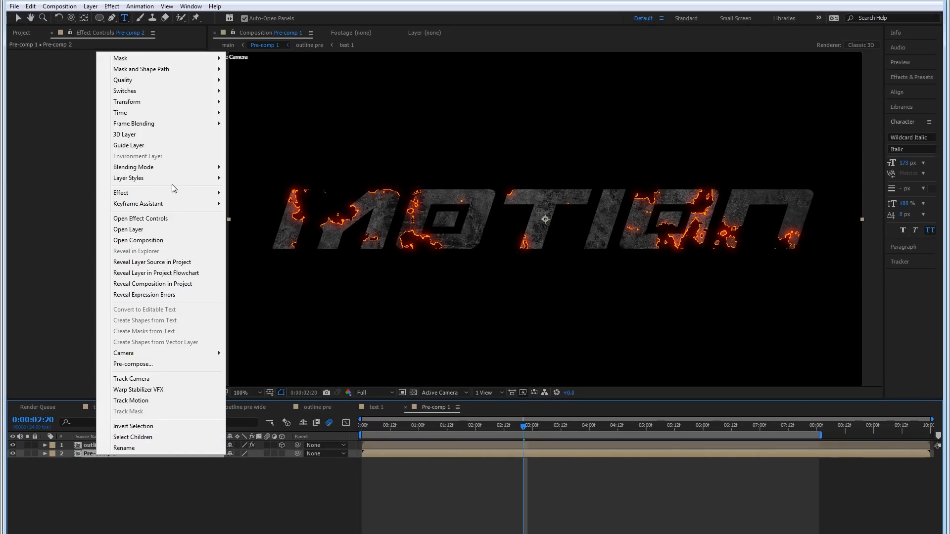
pyautogui.moveTo(163, 180)
pyautogui.click(278, 258)
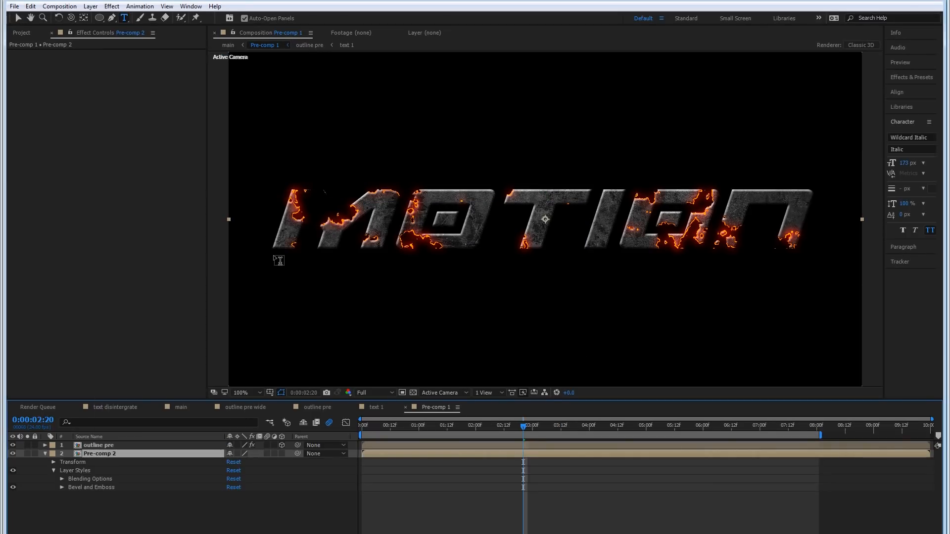
# Step: Set the Bevel and Emboss highlight color to the fiery orange-red FF2A00
pyautogui.click(62, 487)
pyautogui.scroll(-1, 111, 490)
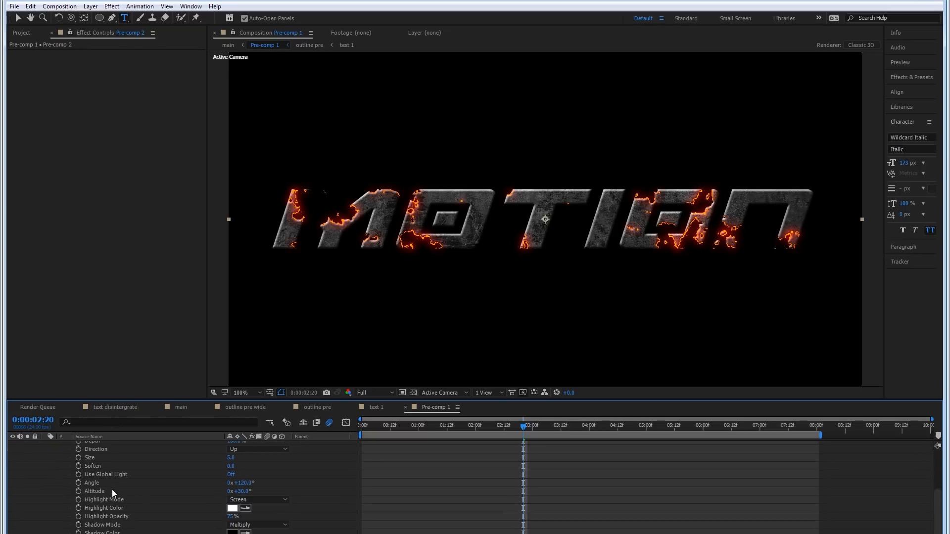
pyautogui.click(232, 508)
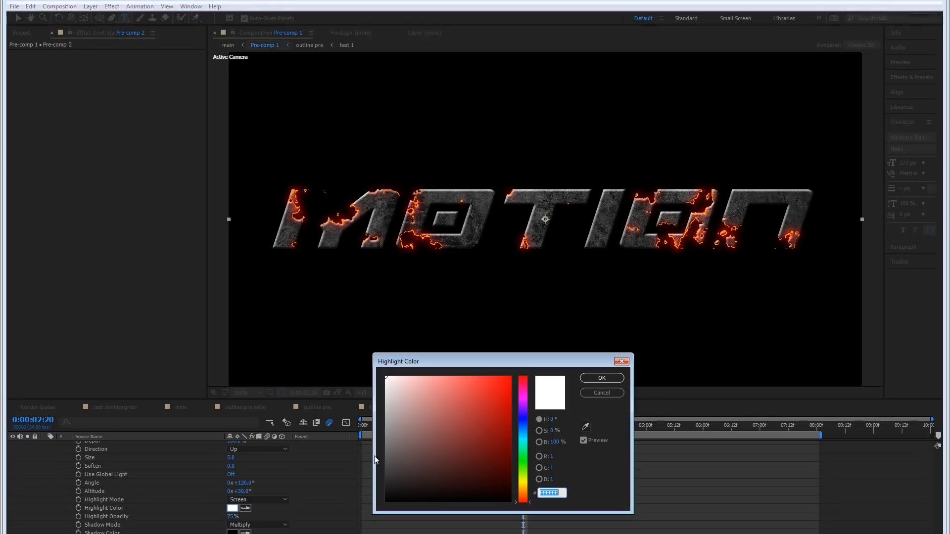
pyautogui.moveTo(530, 502); pyautogui.dragTo(605, 346)
pyautogui.moveTo(529, 494); pyautogui.dragTo(529, 499)
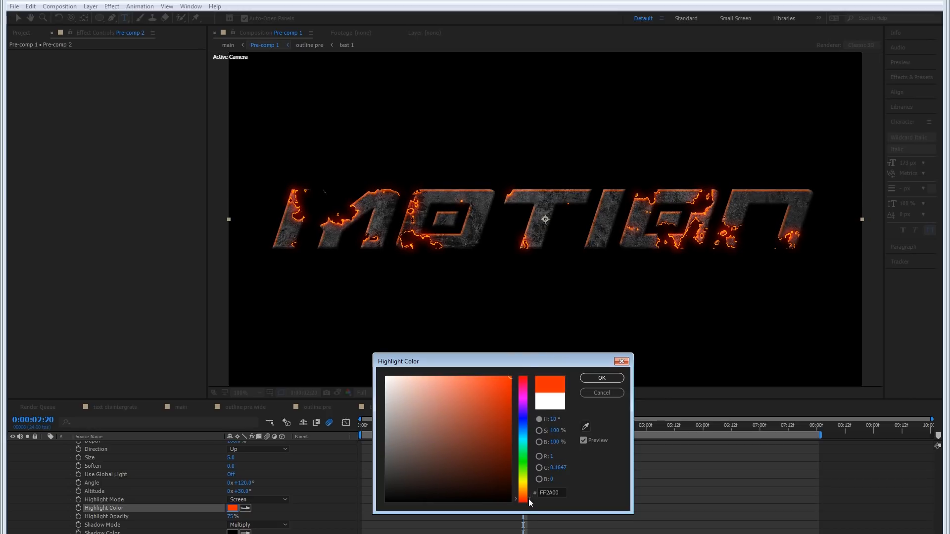
pyautogui.click(601, 379)
# Step: Set the bevel's Size to 1.0 and its Angle to 0°
pyautogui.scroll(3, 254, 465)
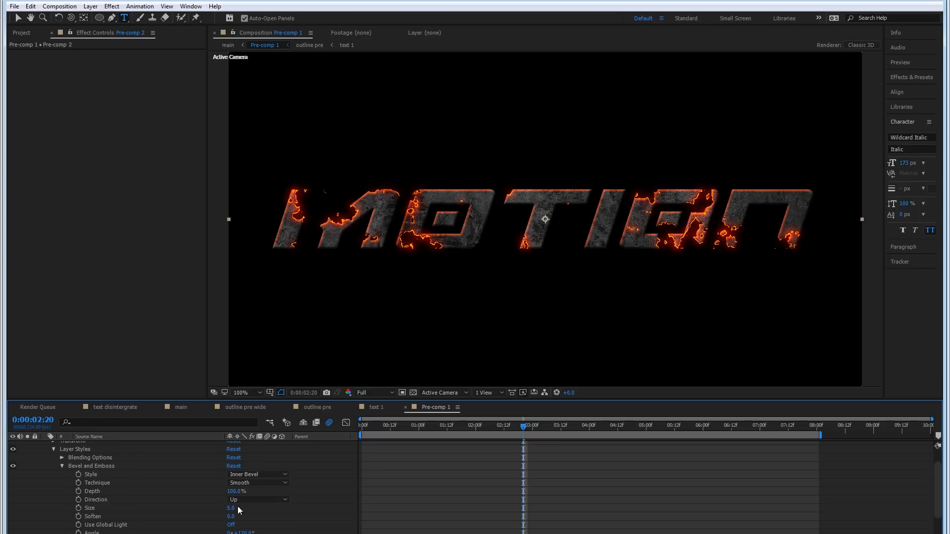
pyautogui.write('1')
pyautogui.press('Return')
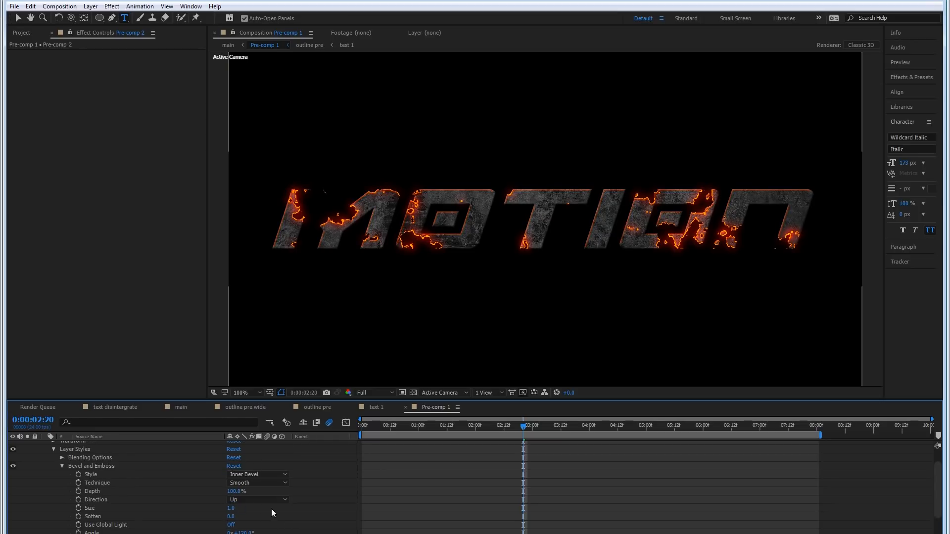
pyautogui.moveTo(307, 399); pyautogui.dragTo(310, 351)
pyautogui.click(244, 485)
pyautogui.write('0')
pyautogui.press('Return')
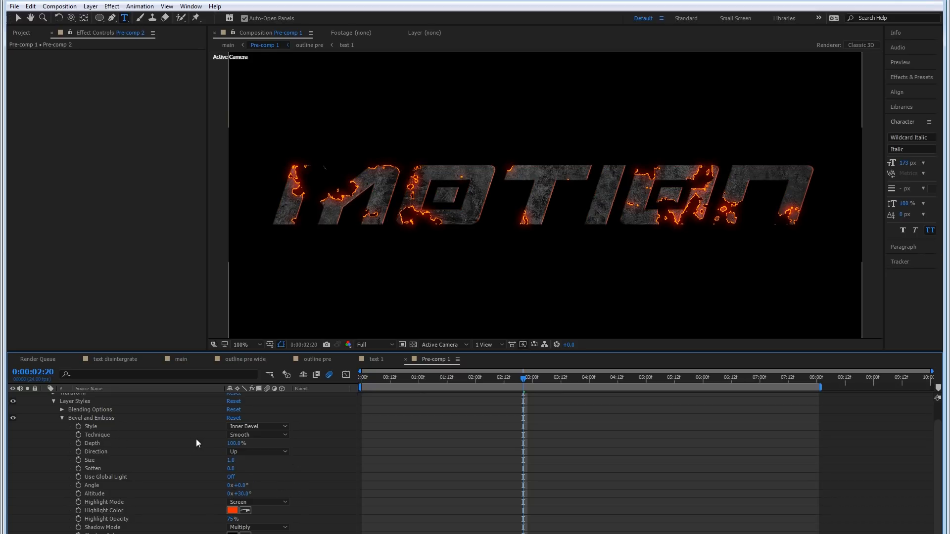
# Step: Change the bevel technique to Chisel Hard and raise its Depth to 1000%
pyautogui.click(258, 435)
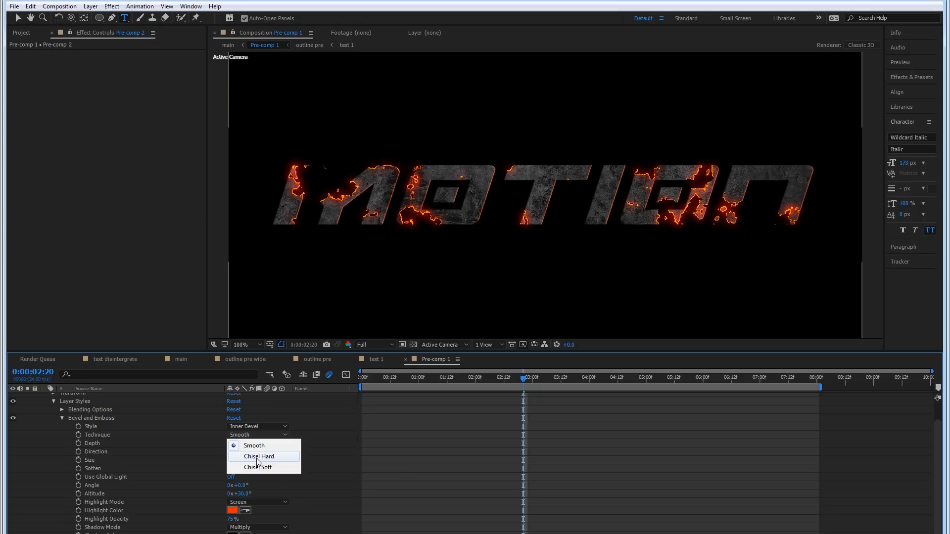
pyautogui.click(257, 456)
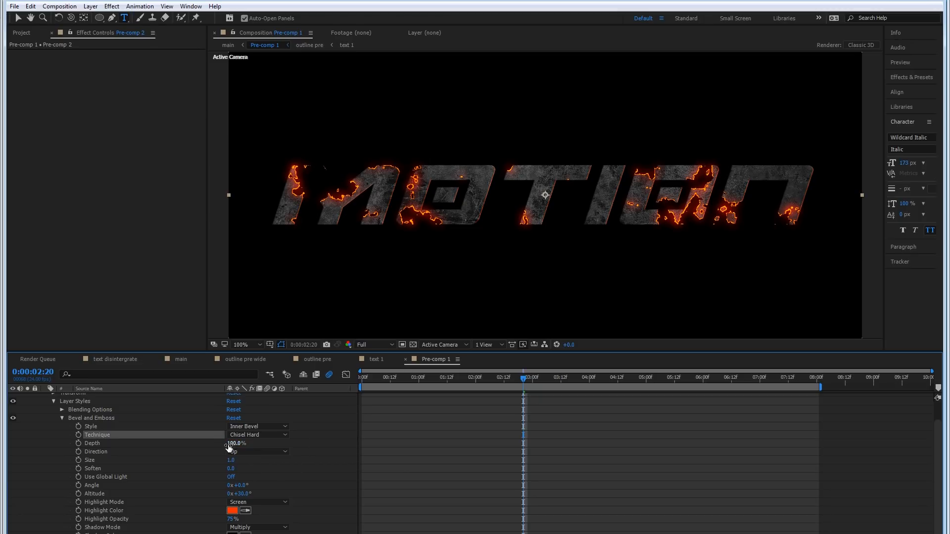
pyautogui.moveTo(233, 444); pyautogui.dragTo(707, 460)
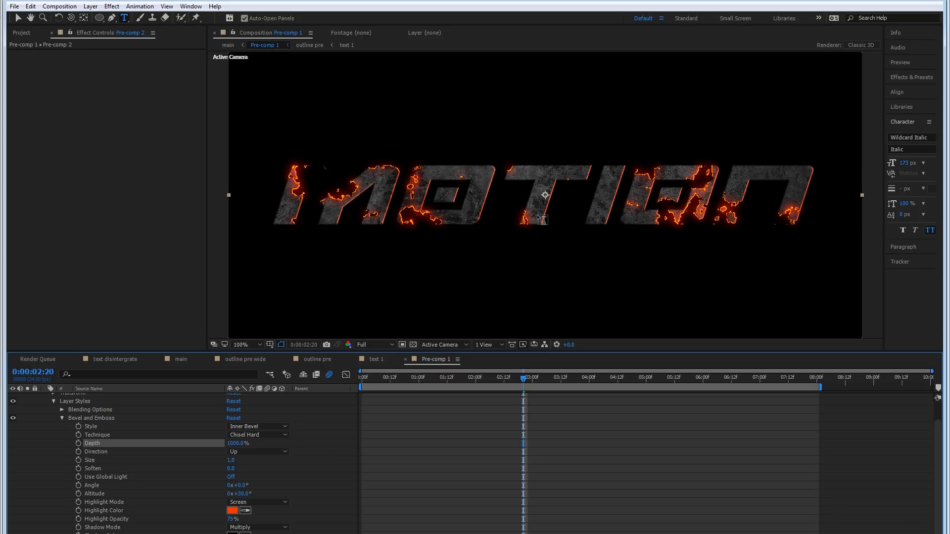
# Step: Check the bevelled text in the main composition, and make the Pre-comp 2 layer inside Pre-comp 1 a 3D layer
pyautogui.press('Tab')
pyautogui.click(320, 344)
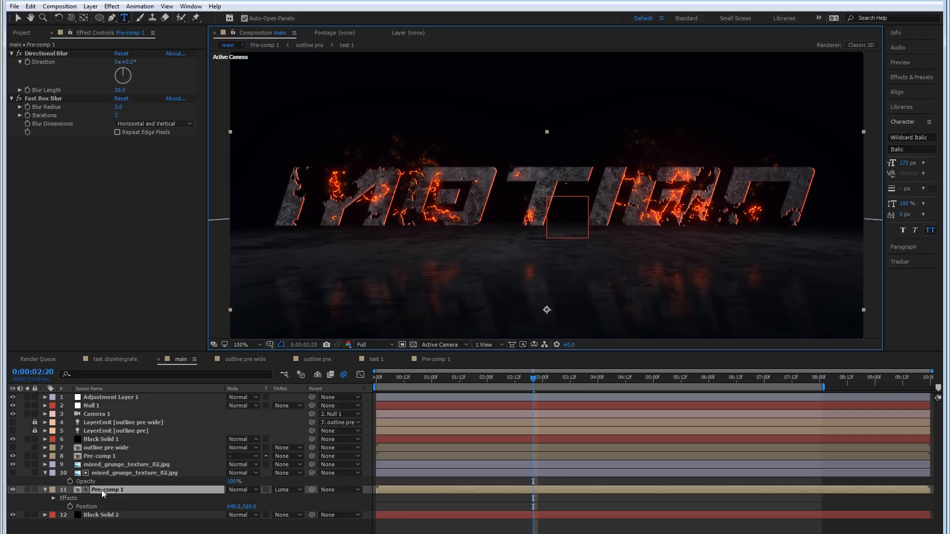
pyautogui.press('F4')
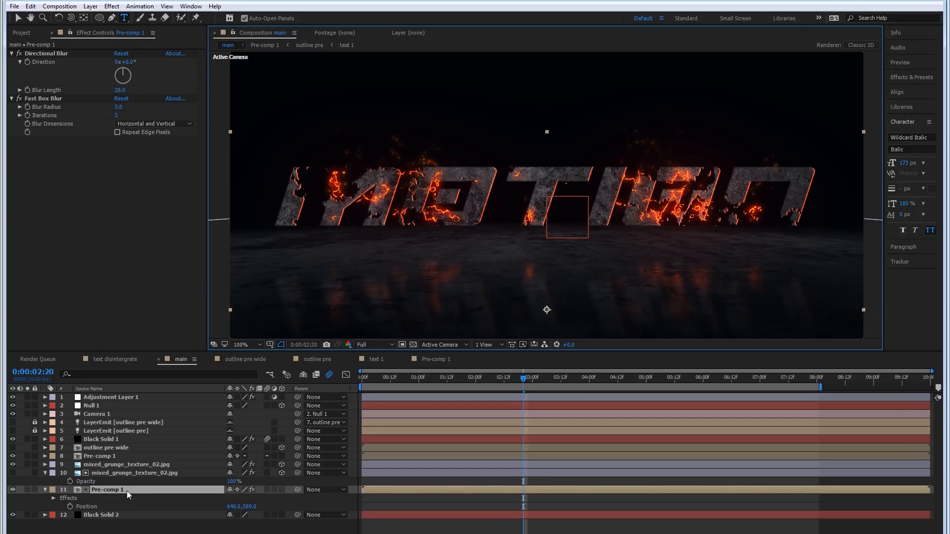
pyautogui.doubleClick(127, 491)
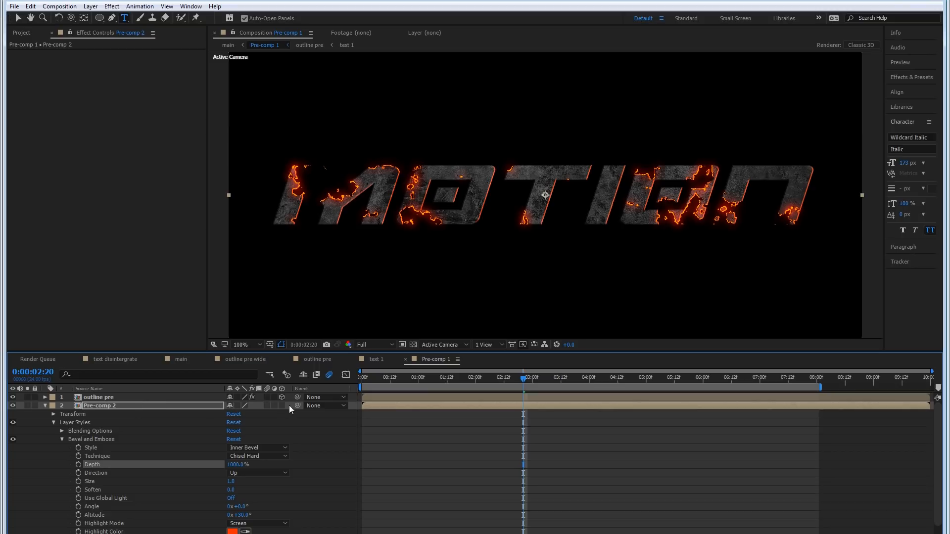
pyautogui.click(281, 406)
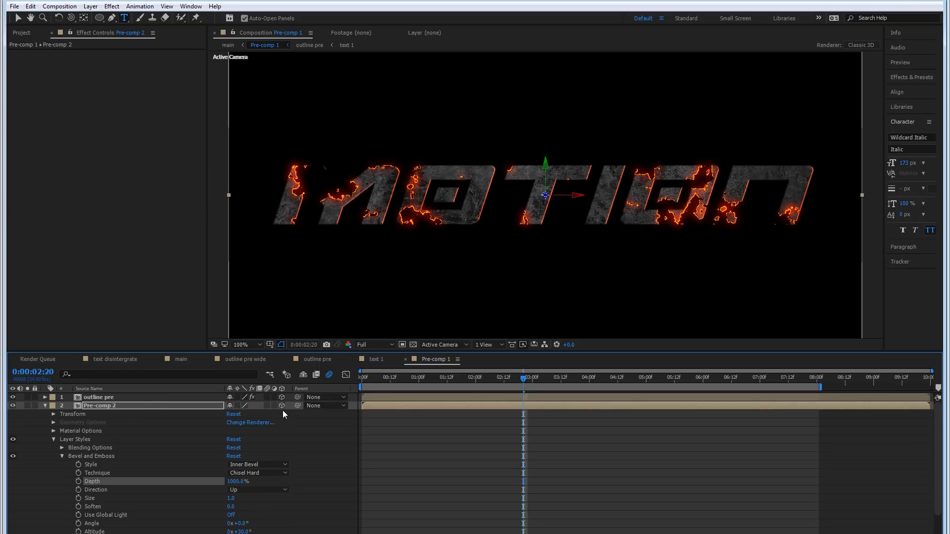
# Step: Return to the main composition and review the alignment of the bevelled burning text at other frames
pyautogui.press('Tab')
pyautogui.click(233, 410)
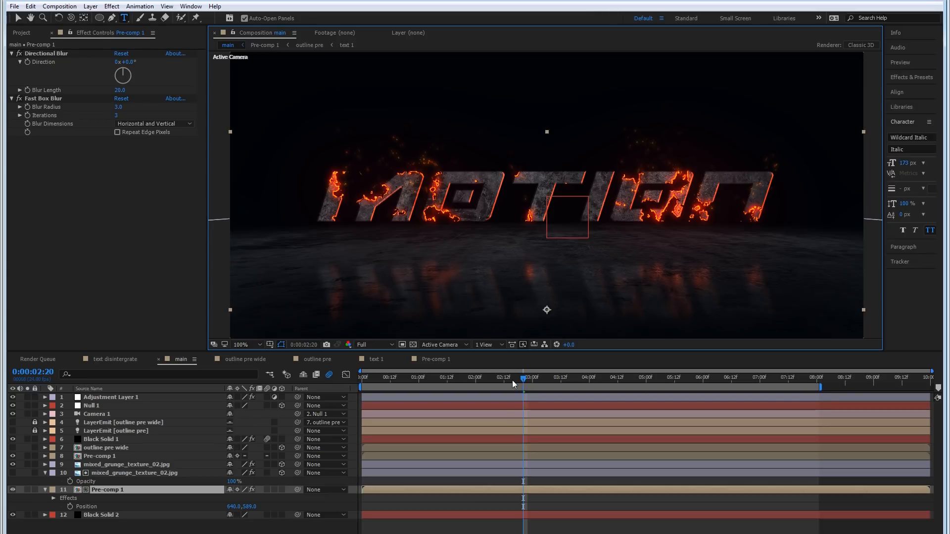
pyautogui.moveTo(521, 380); pyautogui.dragTo(551, 378)
pyautogui.press('Home')
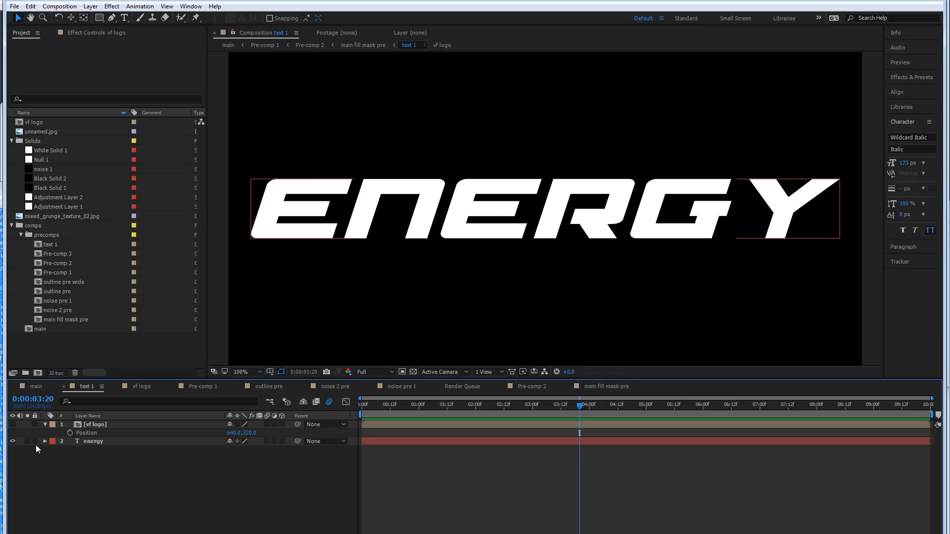
# Step: In text 1, hide the energy text layer and show the vf logo layer, and view the burning logo in the main composition
pyautogui.click(15, 442)
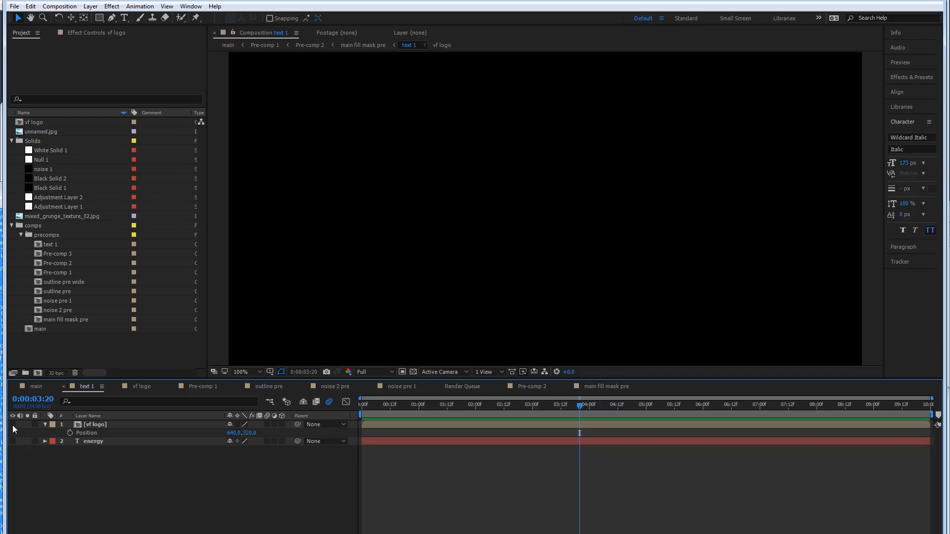
pyautogui.click(13, 424)
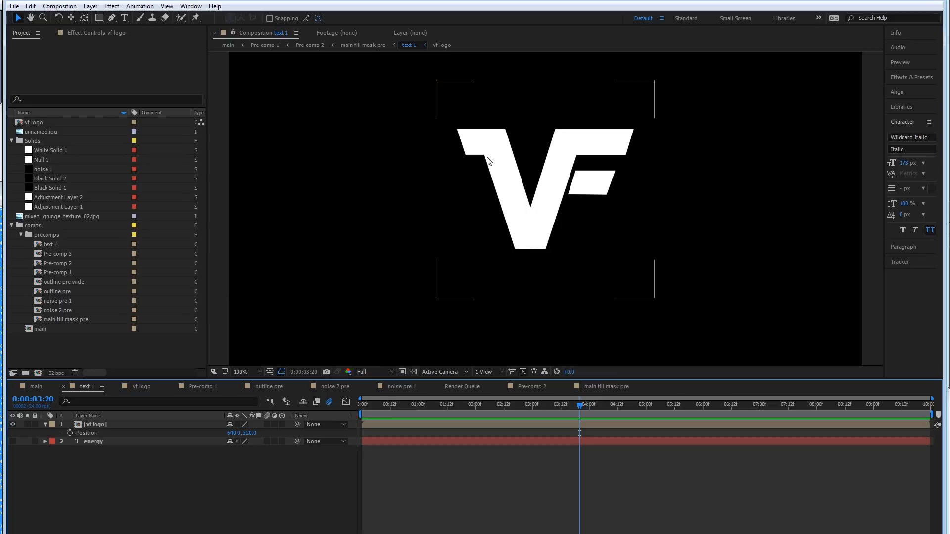
pyautogui.press('Tab')
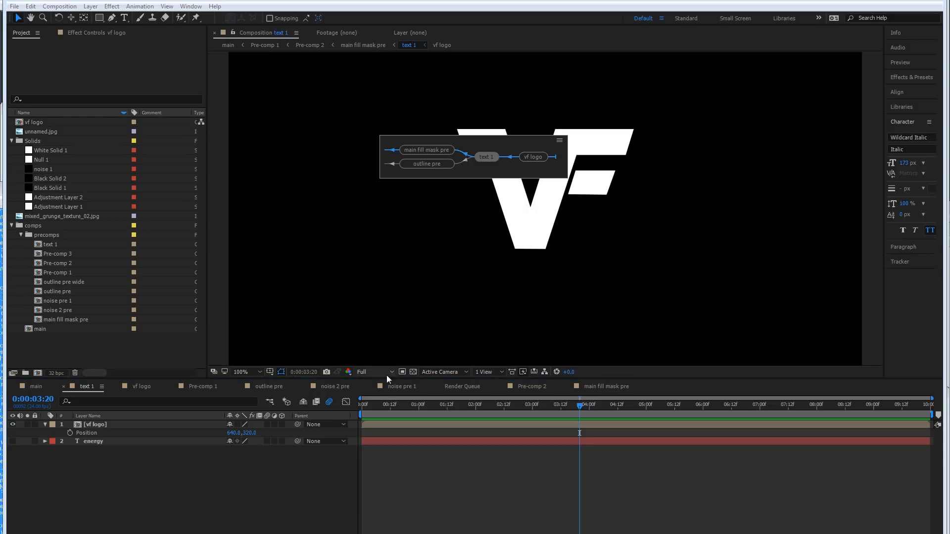
pyautogui.click(38, 386)
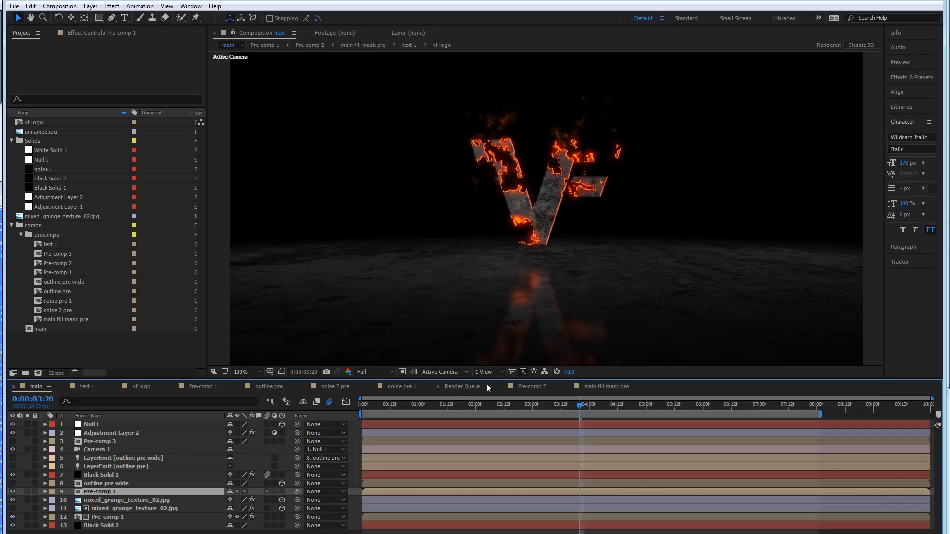
# Step: Copy the vf logo layer from text 1 and paste it into Pre-comp 2 above the main fill mask pre layer
pyautogui.click(85, 386)
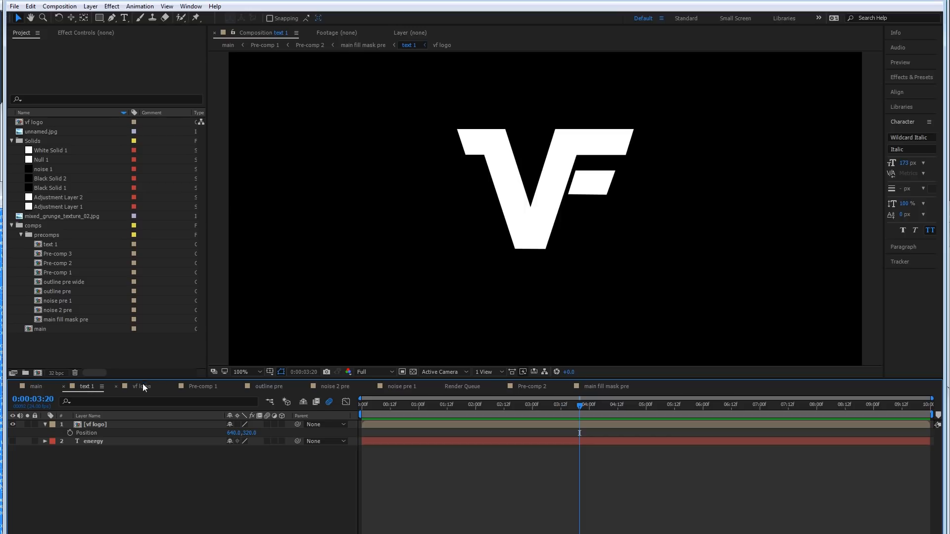
pyautogui.click(98, 425)
pyautogui.press('p')
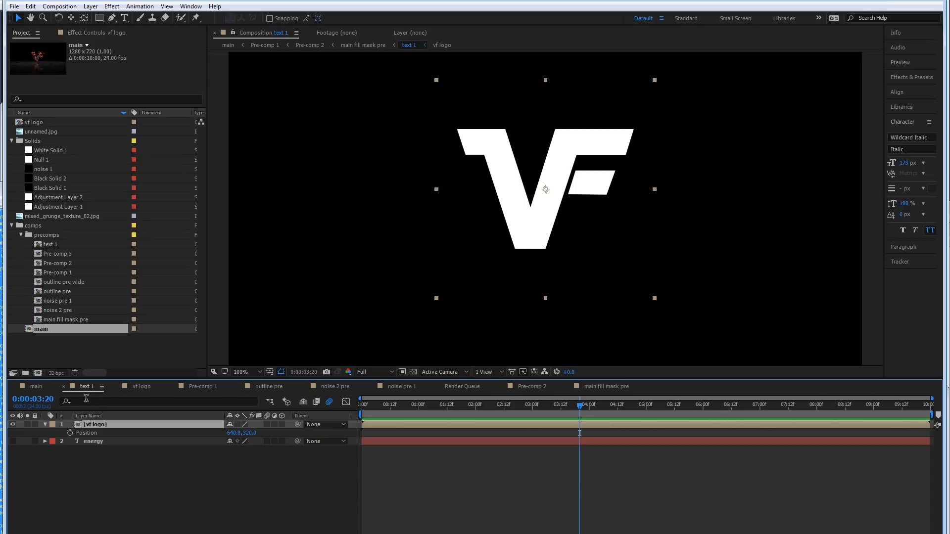
pyautogui.click(40, 389)
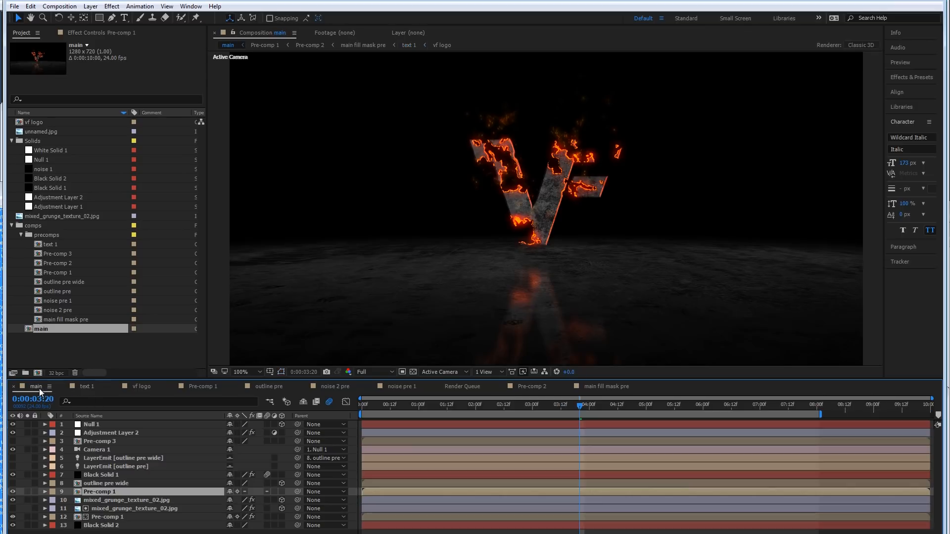
pyautogui.doubleClick(93, 492)
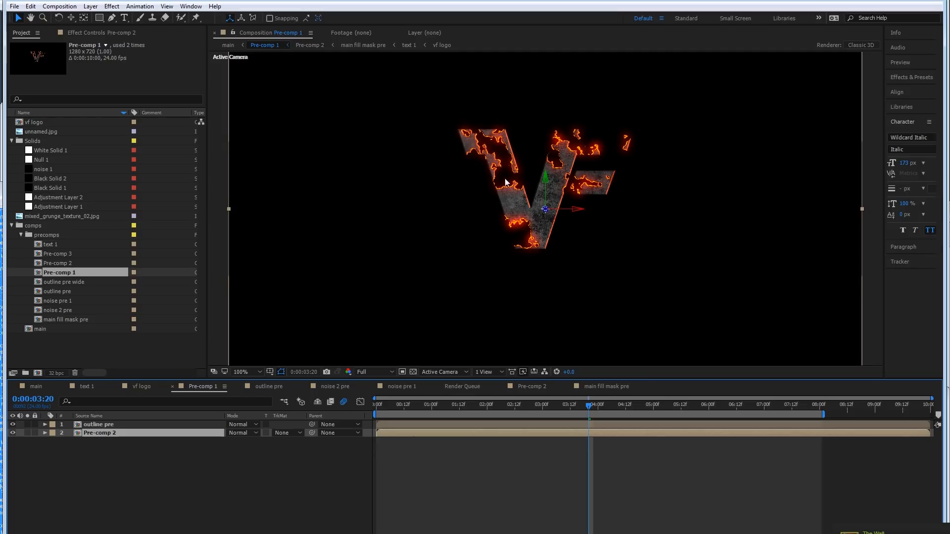
pyautogui.doubleClick(108, 432)
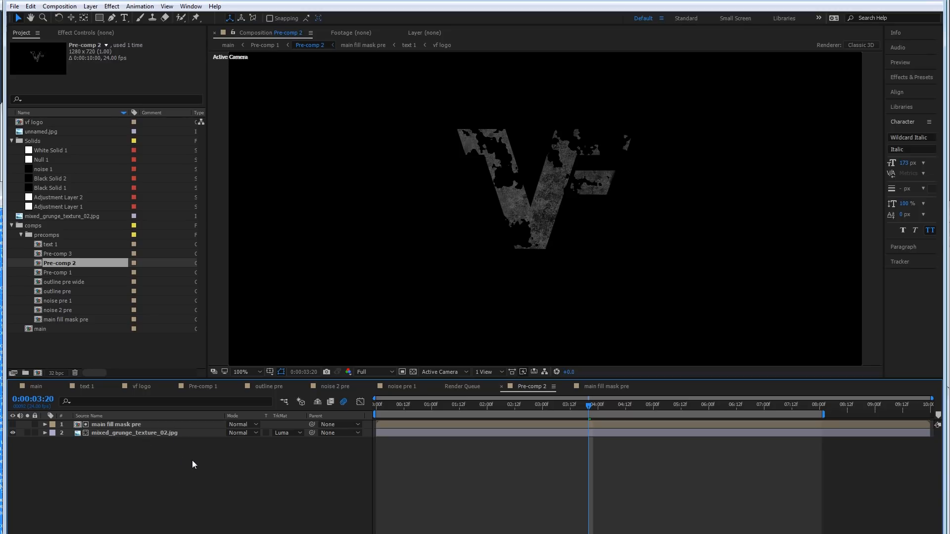
pyautogui.hotkey('ctrl', 'v')
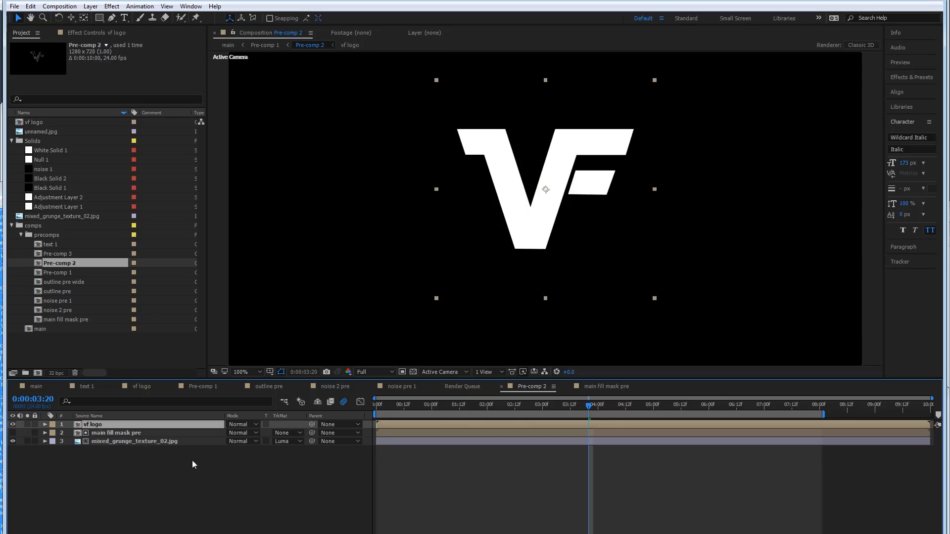
# Step: Luma-matte the vf logo layer with a duplicate of main fill mask pre placed above it, and hide the mixed_grunge_texture_02.jpg layer
pyautogui.click(152, 433)
pyautogui.hotkey('ctrl', 'd')
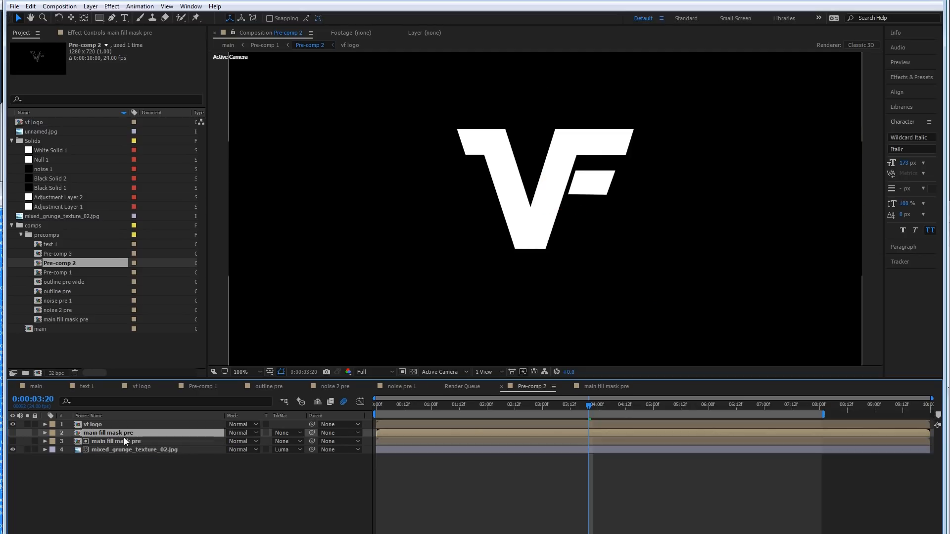
pyautogui.moveTo(123, 423); pyautogui.dragTo(102, 433)
pyautogui.click(282, 434)
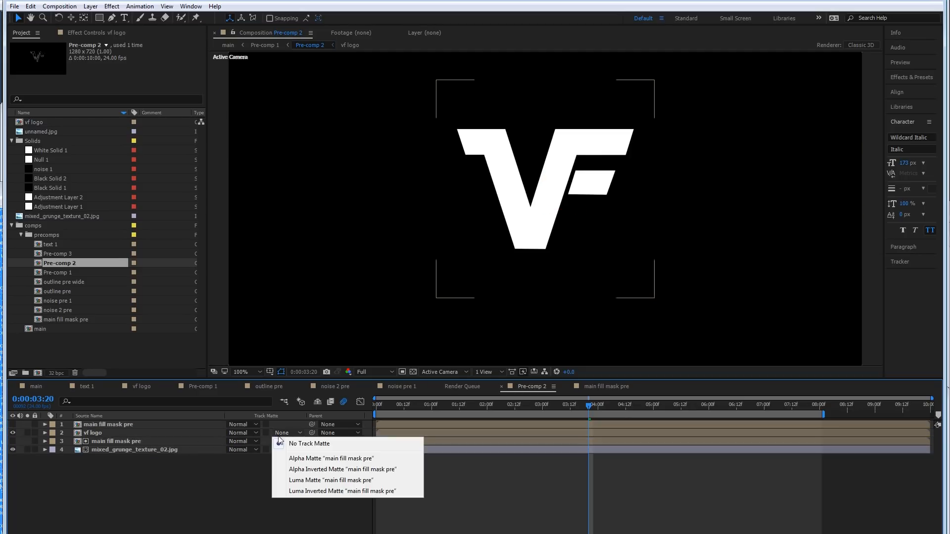
pyautogui.click(313, 481)
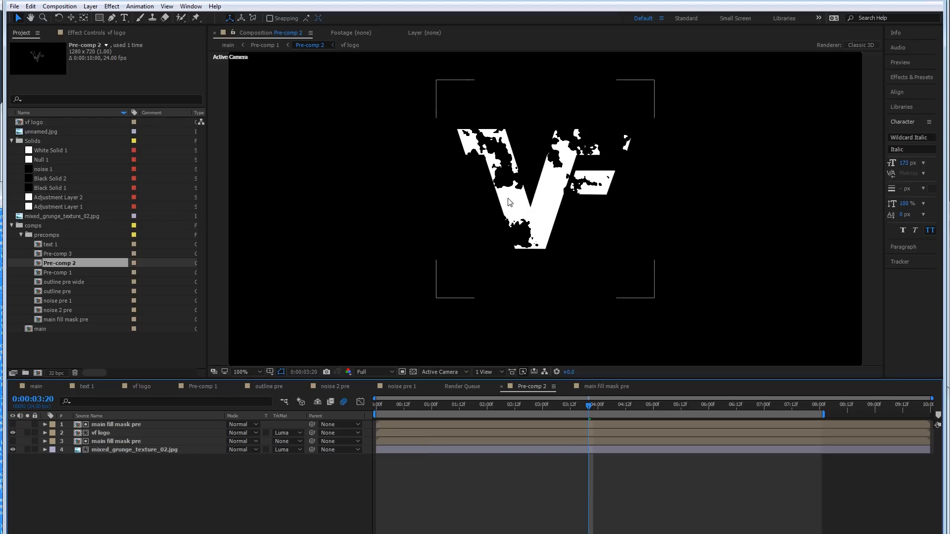
pyautogui.press("'")
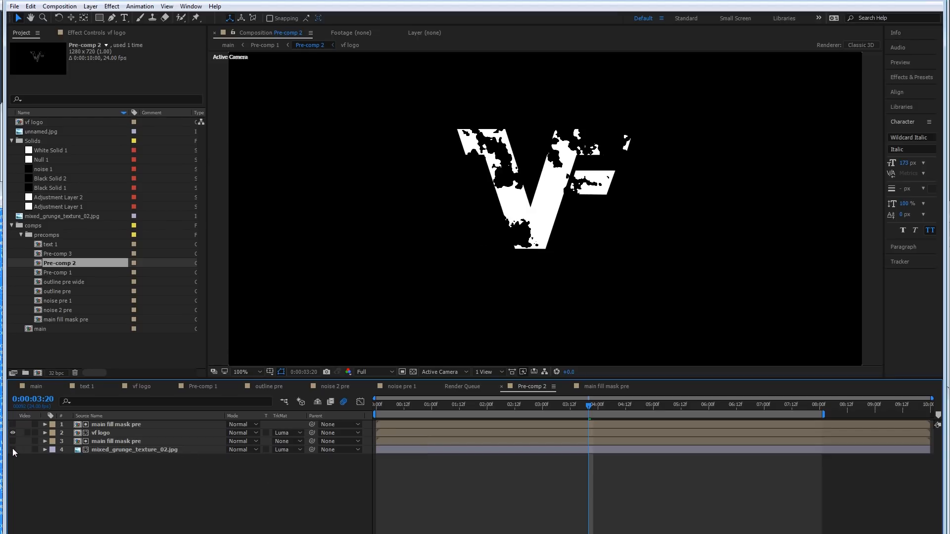
# Step: Apply the Gradient Ramp effect to the vf logo layer in Pre-comp 2
pyautogui.moveTo(490, 406); pyautogui.dragTo(550, 406)
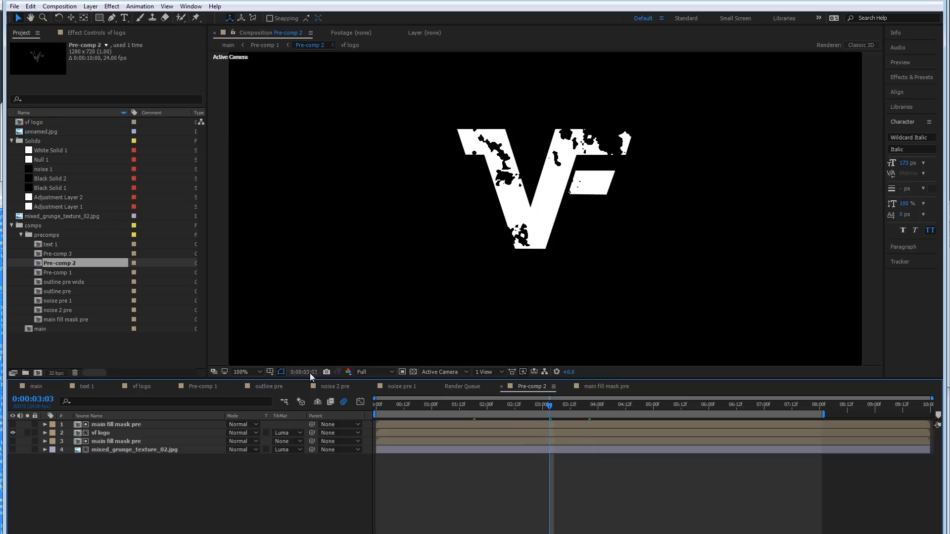
pyautogui.click(146, 433)
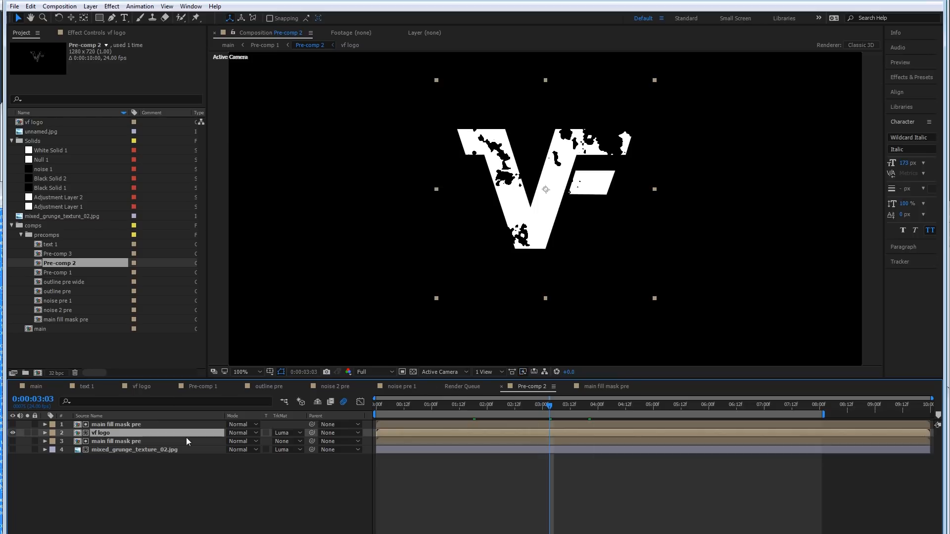
pyautogui.rightClick(148, 433)
pyautogui.moveTo(222, 172)
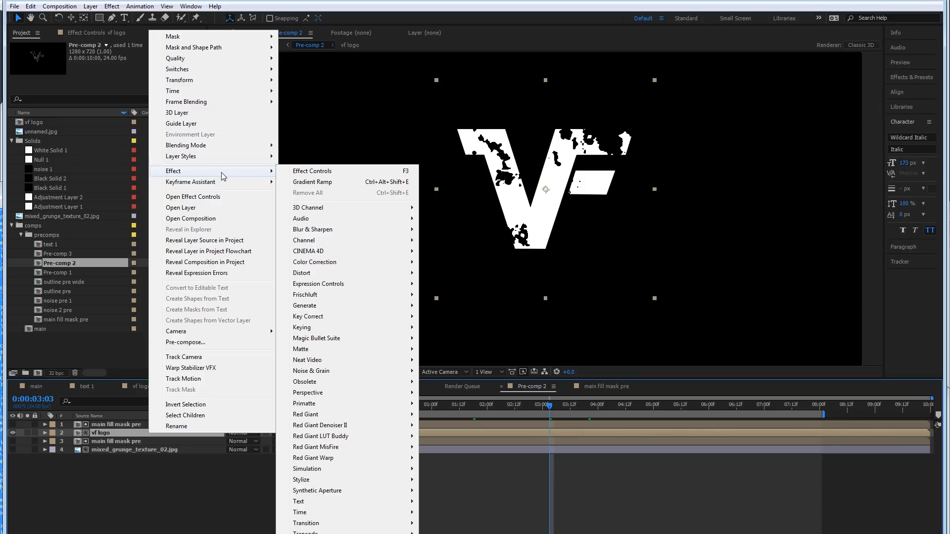
pyautogui.moveTo(328, 305)
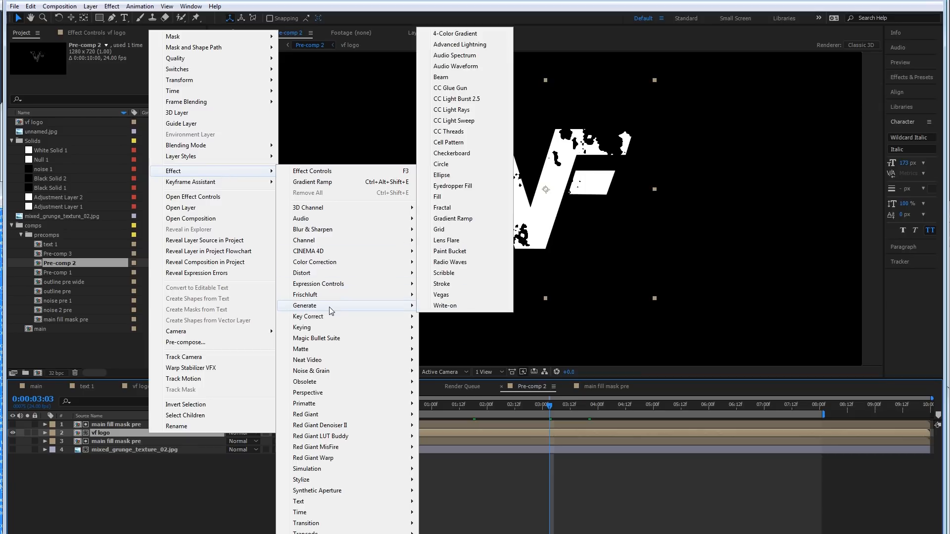
pyautogui.click(479, 218)
# Step: Set the Gradient Ramp's end colour to blue 001EFF and its start colour to red
pyautogui.click(119, 87)
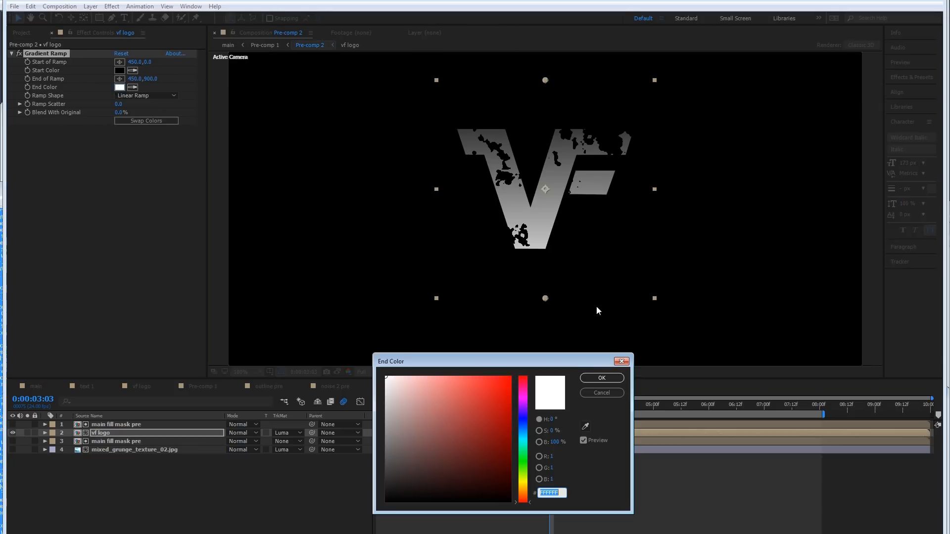
pyautogui.click(524, 420)
pyautogui.moveTo(502, 388); pyautogui.dragTo(528, 362)
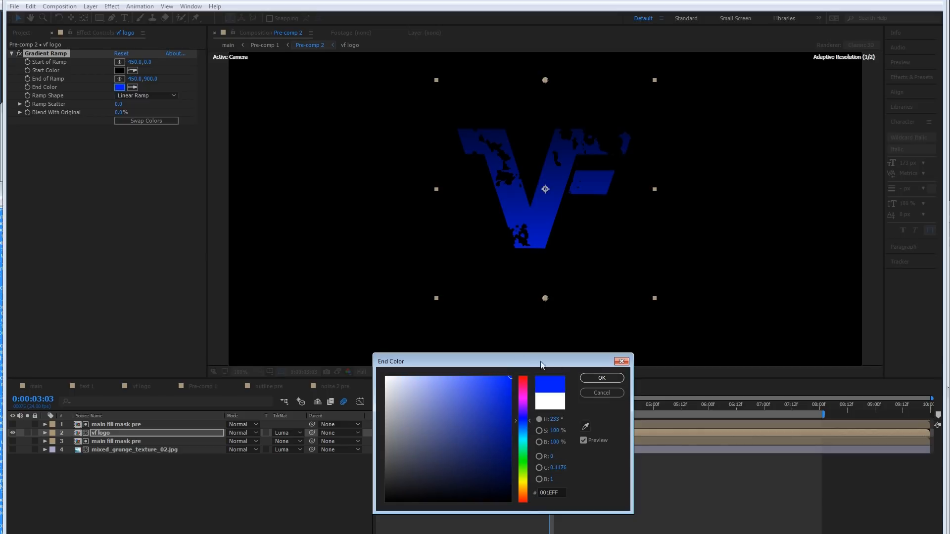
pyautogui.click(602, 378)
pyautogui.click(119, 70)
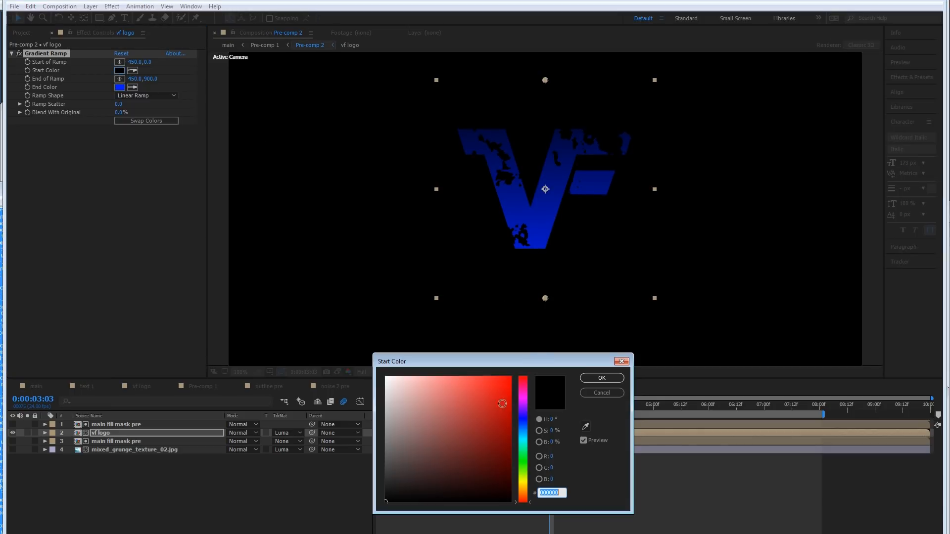
pyautogui.click(506, 404)
pyautogui.click(596, 380)
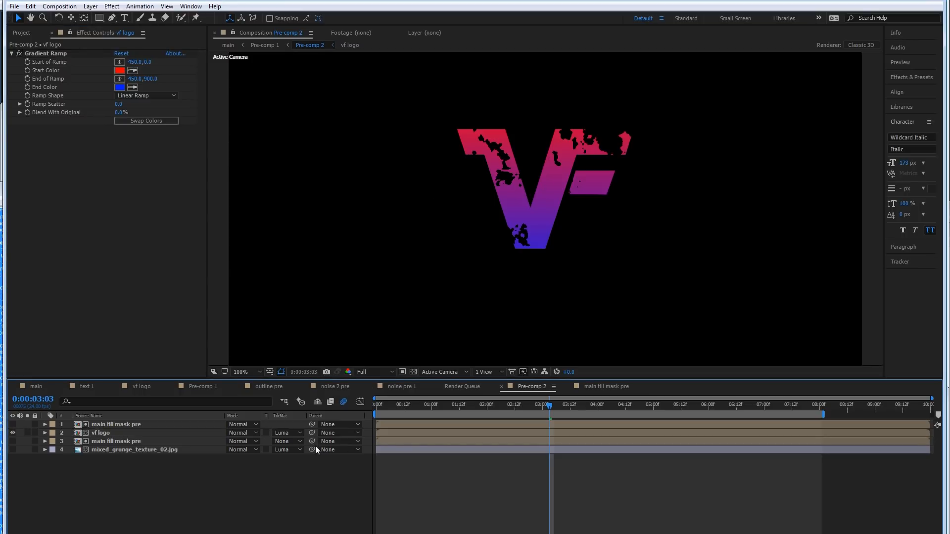
# Step: Return to the main composition and review the gradient-filled burning logo at frames up to 5 seconds
pyautogui.click(38, 387)
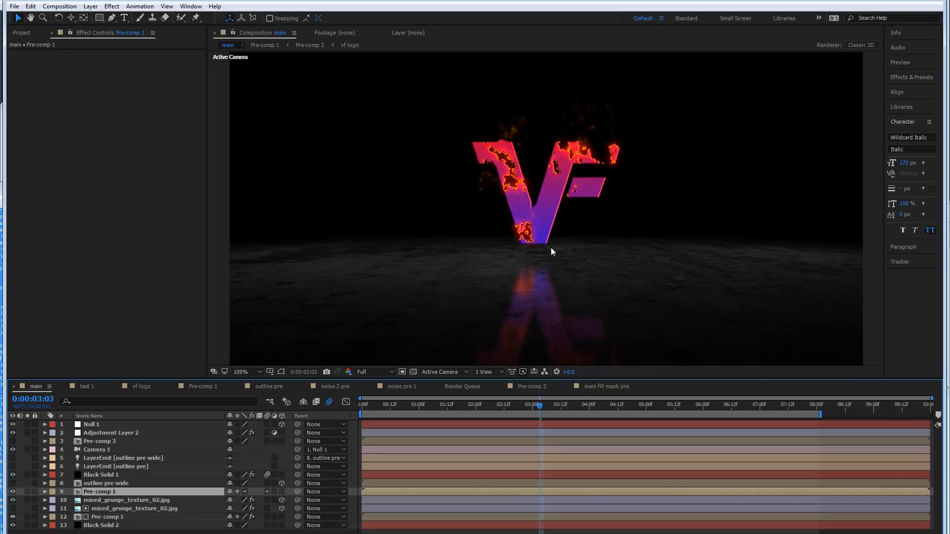
pyautogui.click(583, 406)
pyautogui.click(647, 404)
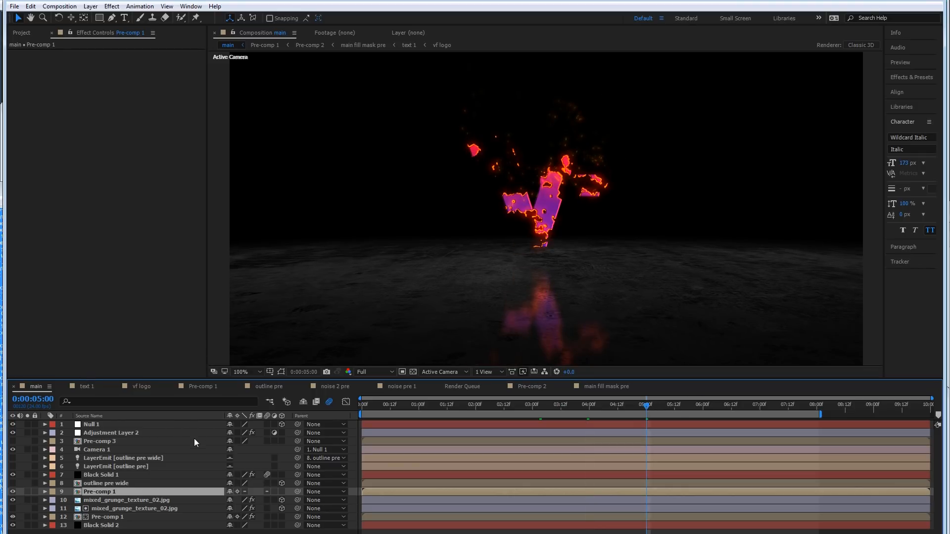
# Step: In noise pre 1, set the Fractal Noise scale on the noise 1 layer to 50
pyautogui.click(84, 387)
pyautogui.click(407, 385)
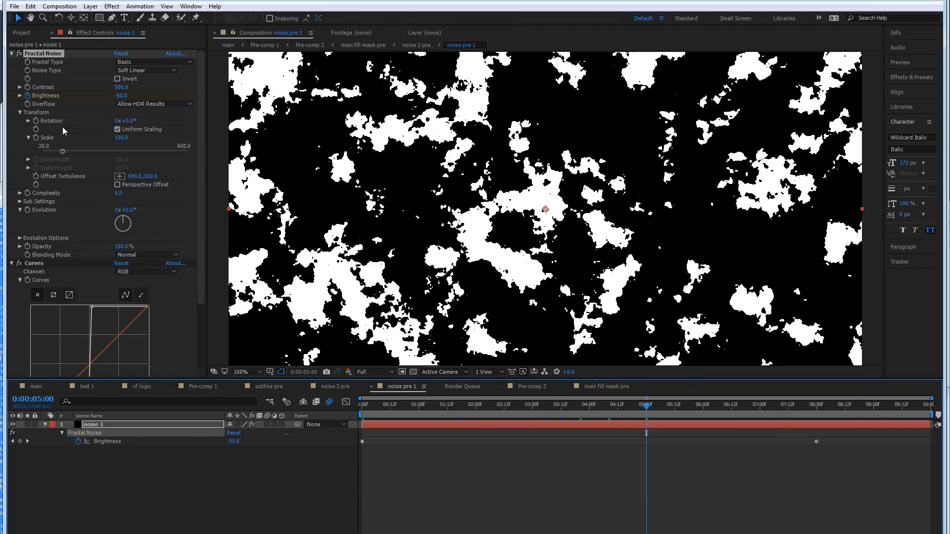
pyautogui.click(18, 113)
pyautogui.click(19, 112)
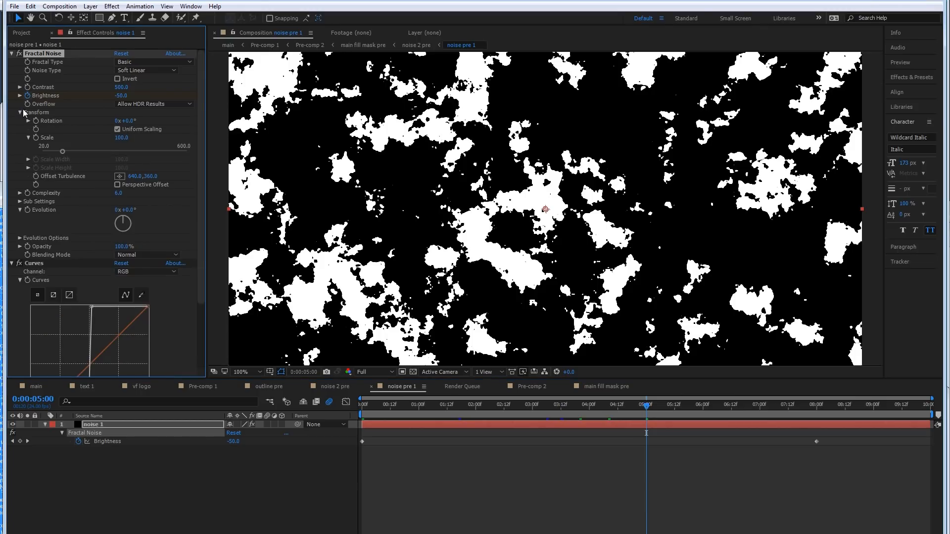
pyautogui.click(125, 138)
pyautogui.write('50')
pyautogui.press('Return')
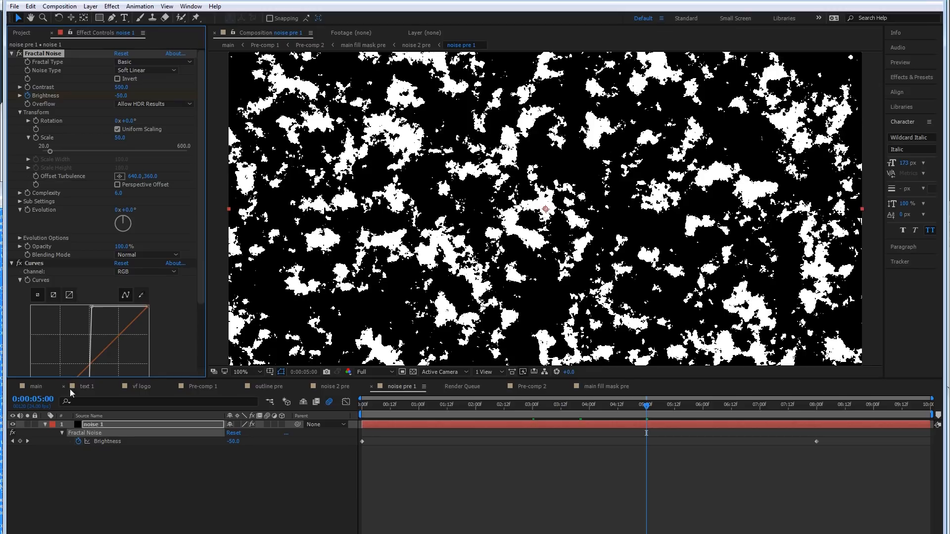
# Step: Review the burning logo's disintegration pattern in the main composition at frames between 4 and 5 seconds
pyautogui.click(40, 386)
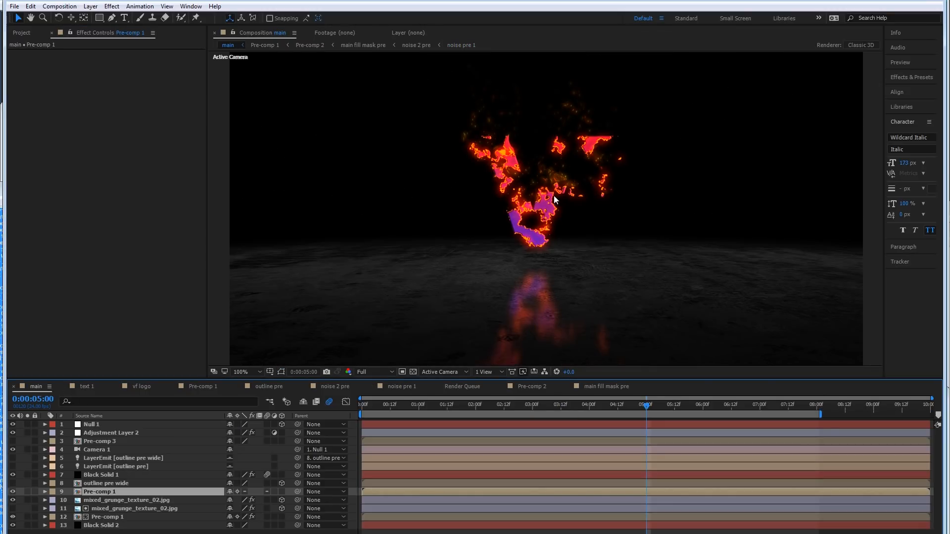
pyautogui.click(592, 406)
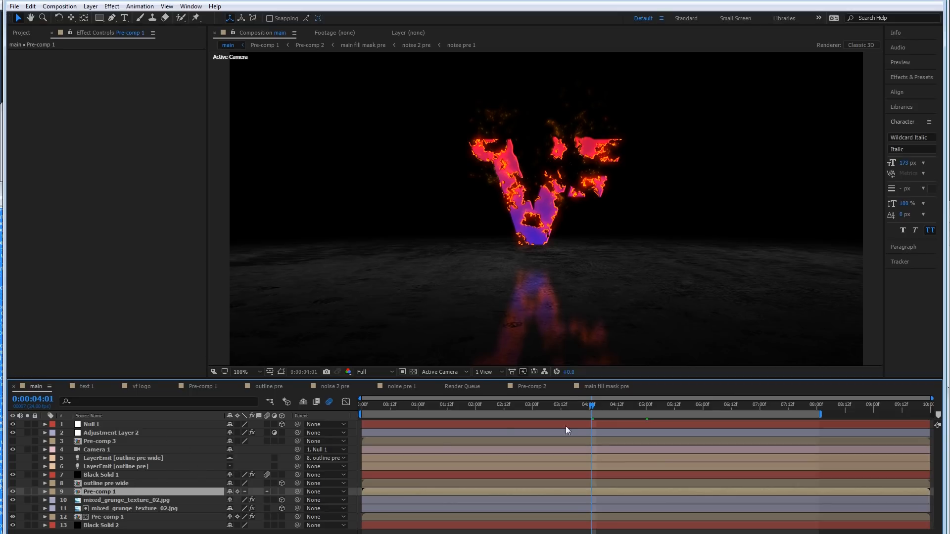
pyautogui.press('space')
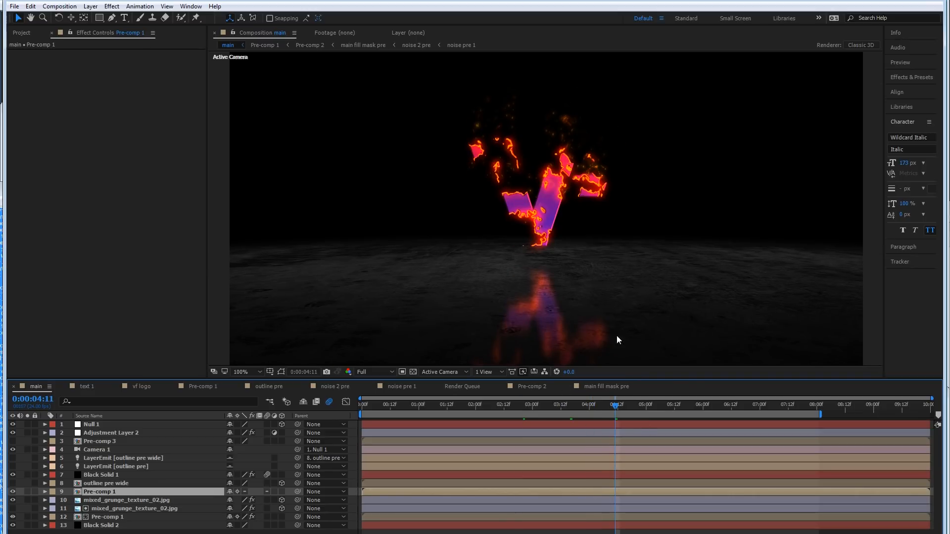
pyautogui.click(648, 406)
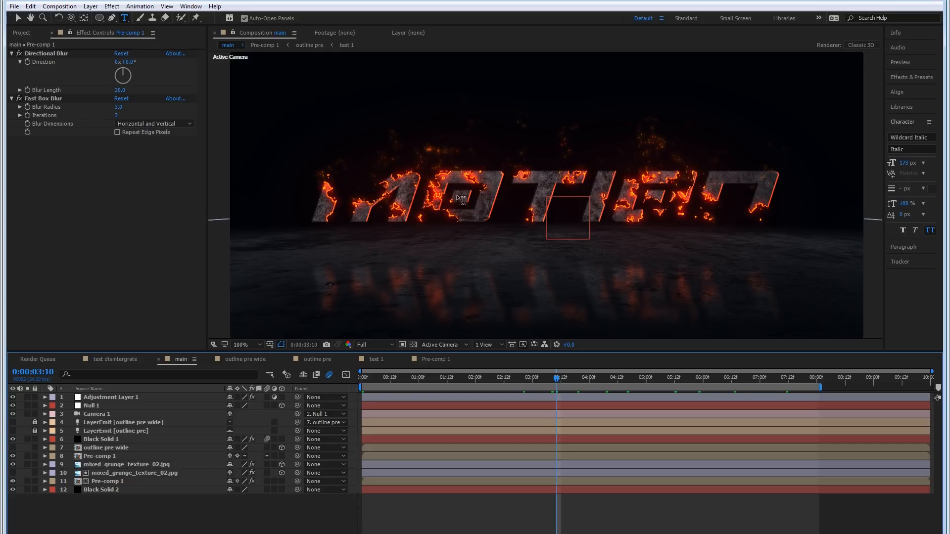
# Step: Unlock the LayerEmit lights, duplicate them together with Camera 1 and the particle layer Black Solid 1, and group the duplicates above Camera 1
pyautogui.click(120, 441)
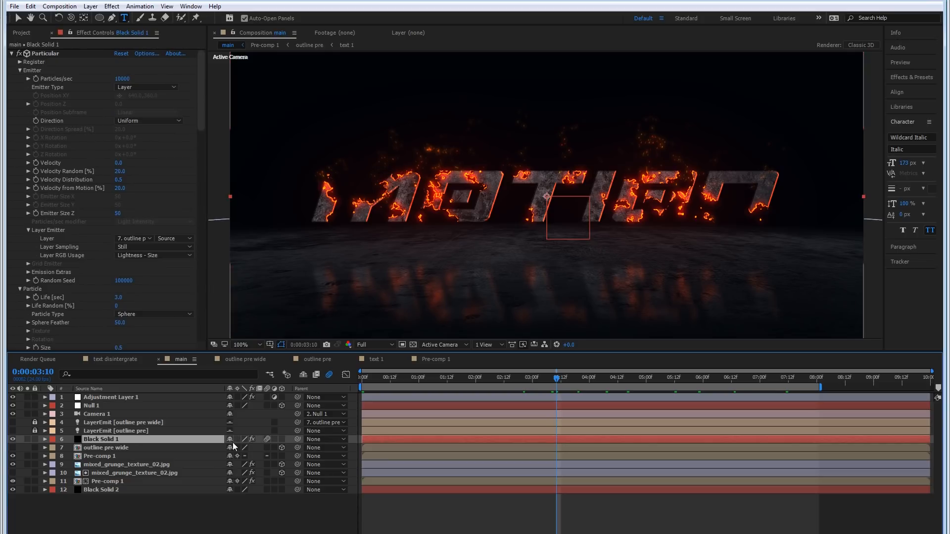
pyautogui.click(35, 423)
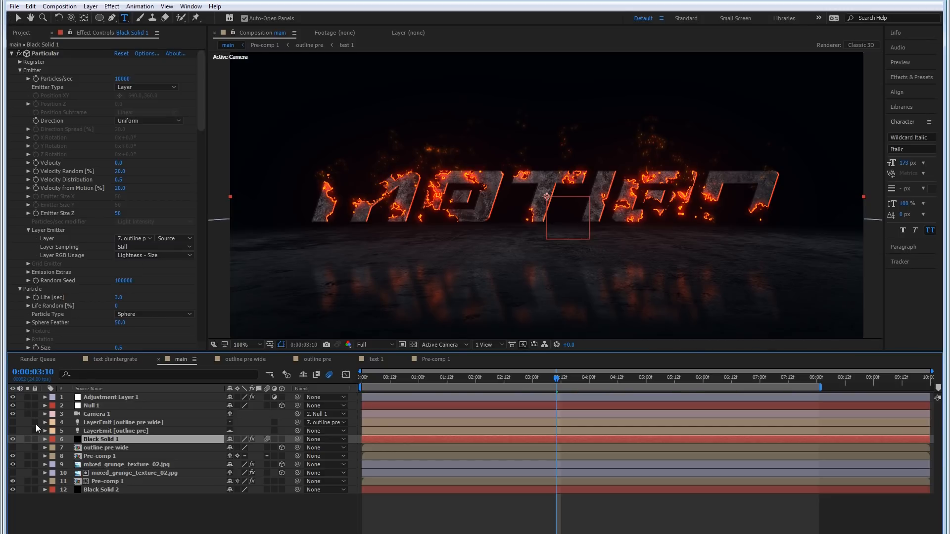
pyautogui.keyDown('shift'); pyautogui.click(100, 416); pyautogui.keyUp('shift')
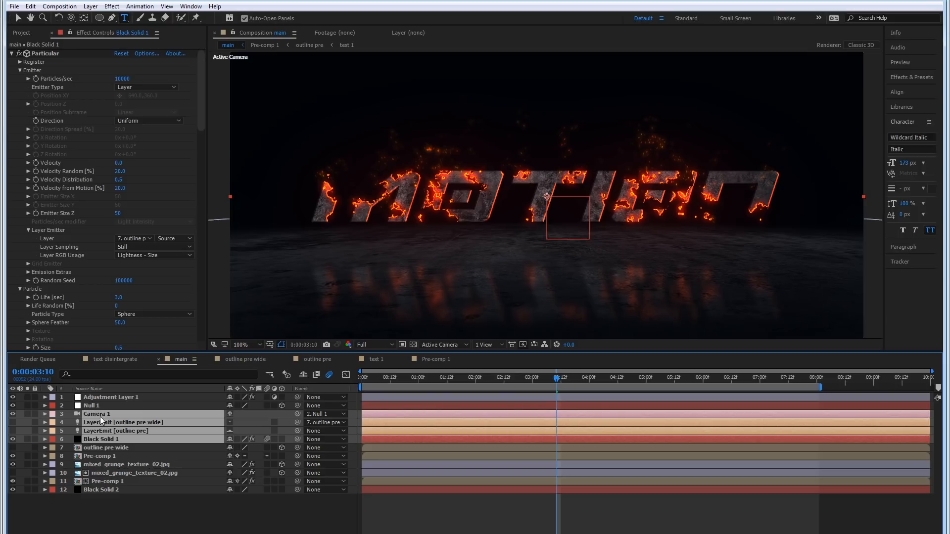
pyautogui.hotkey('ctrl', 'd')
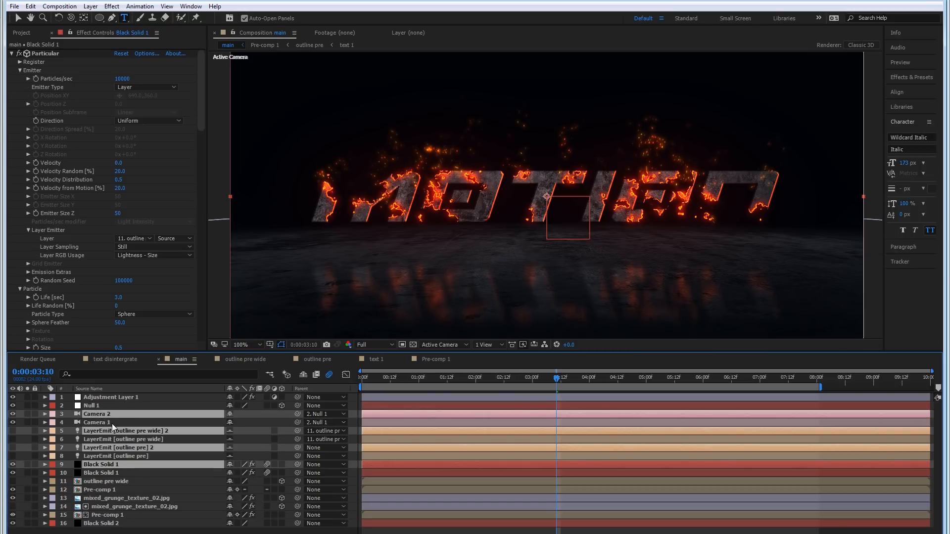
pyautogui.moveTo(110, 429); pyautogui.dragTo(111, 420)
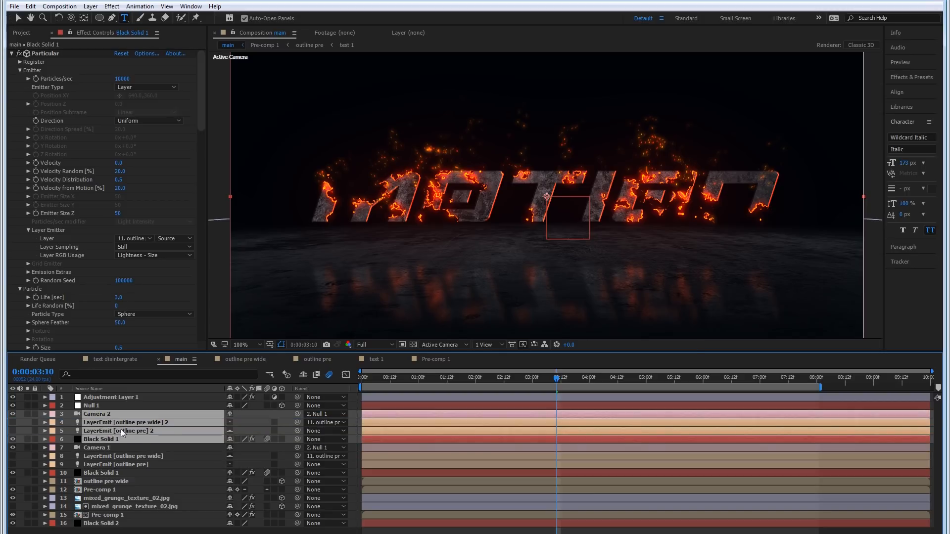
# Step: Pre-compose the duplicated camera, emitter lights and particle solid, moving all attributes into the new composition
pyautogui.rightClick(121, 429)
pyautogui.click(179, 337)
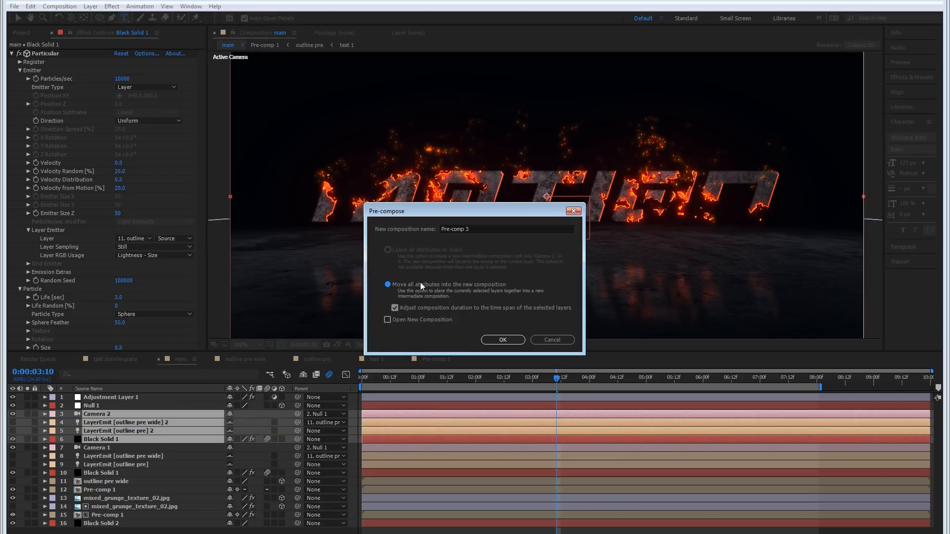
pyautogui.click(501, 341)
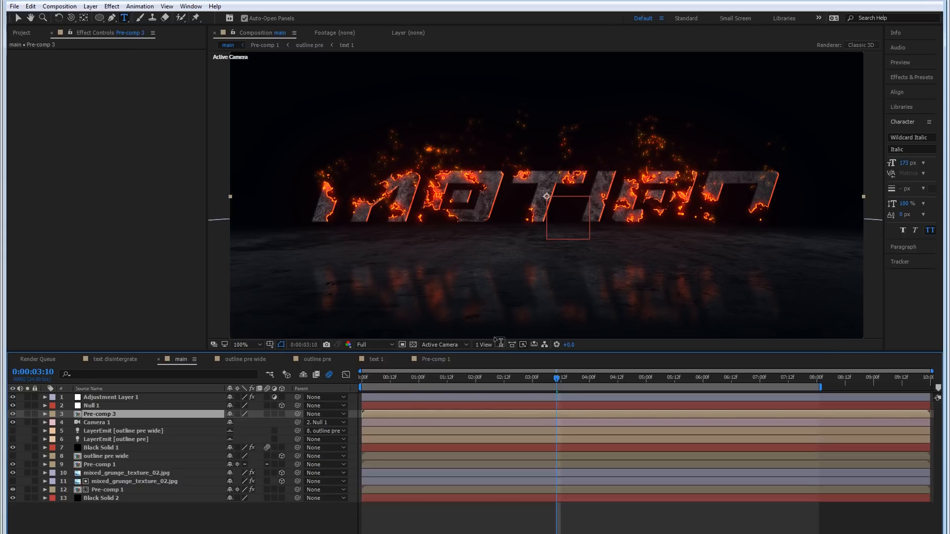
# Step: Open Pre-comp 3 at 0:00:04:01 and set Particular's Particles/sec on Black Solid 1 to 1000
pyautogui.moveTo(453, 379); pyautogui.dragTo(592, 378)
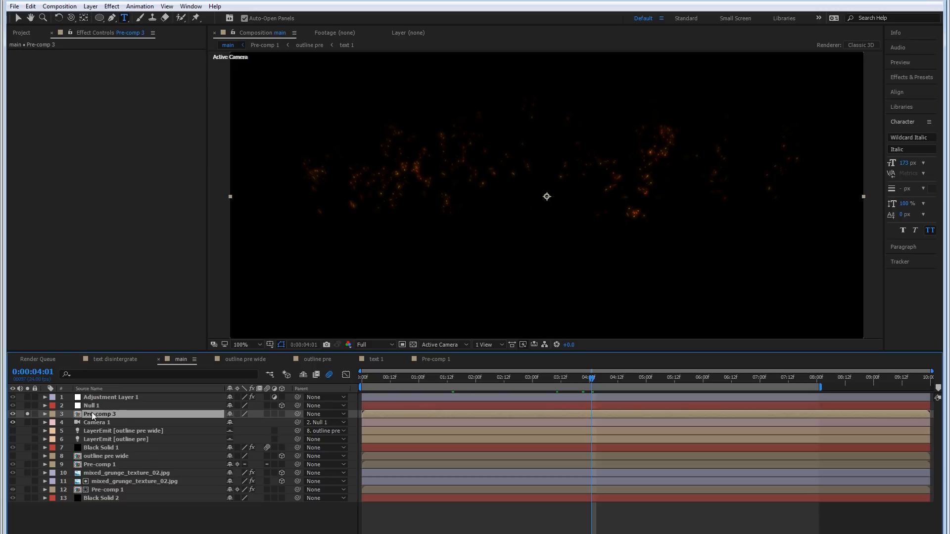
pyautogui.doubleClick(109, 414)
pyautogui.click(117, 423)
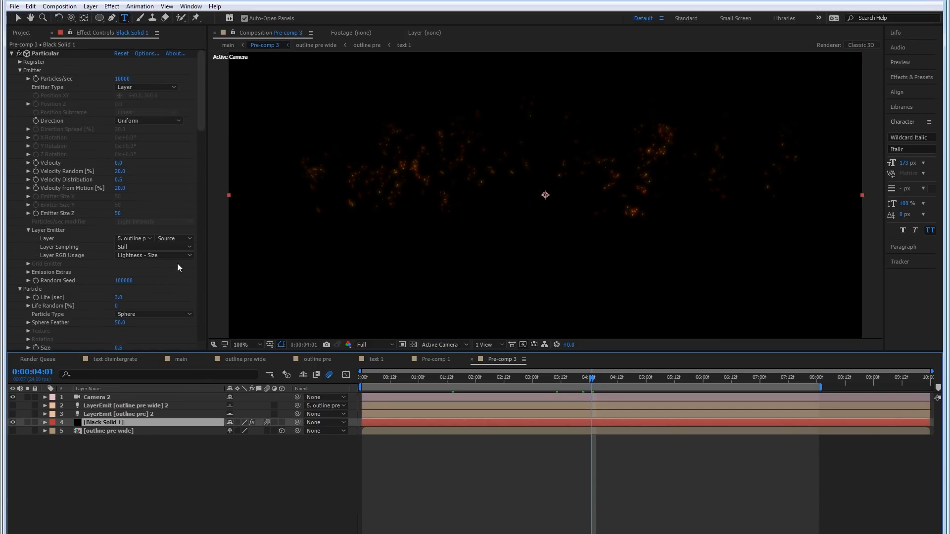
pyautogui.click(124, 80)
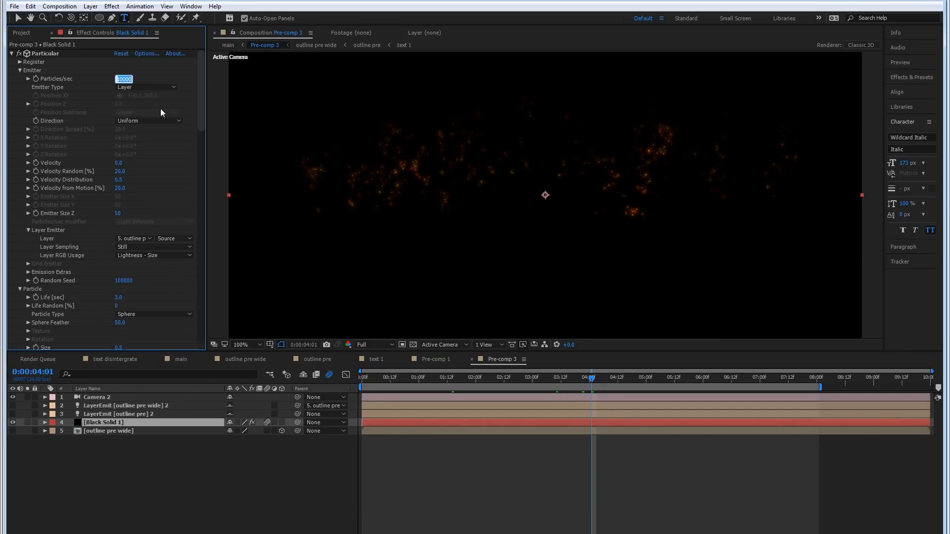
pyautogui.write('100')
pyautogui.press('Return')
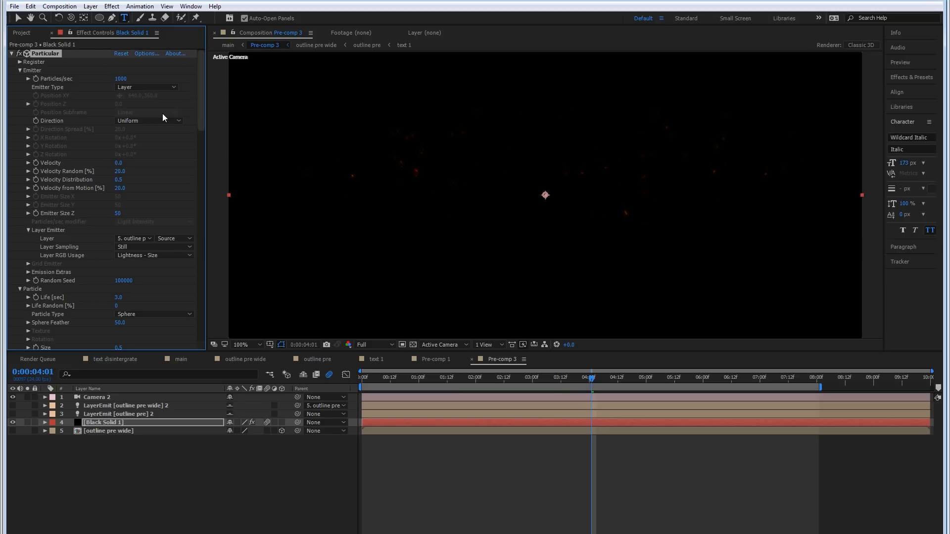
# Step: Set the Particular particle size on Black Solid 1 to 5
pyautogui.moveTo(203, 117); pyautogui.dragTo(201, 147)
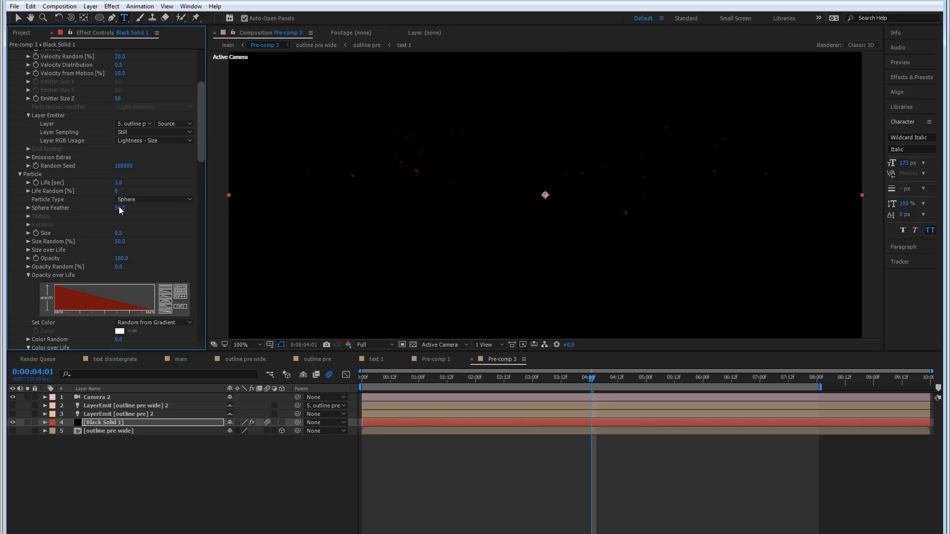
pyautogui.click(118, 233)
pyautogui.write('5')
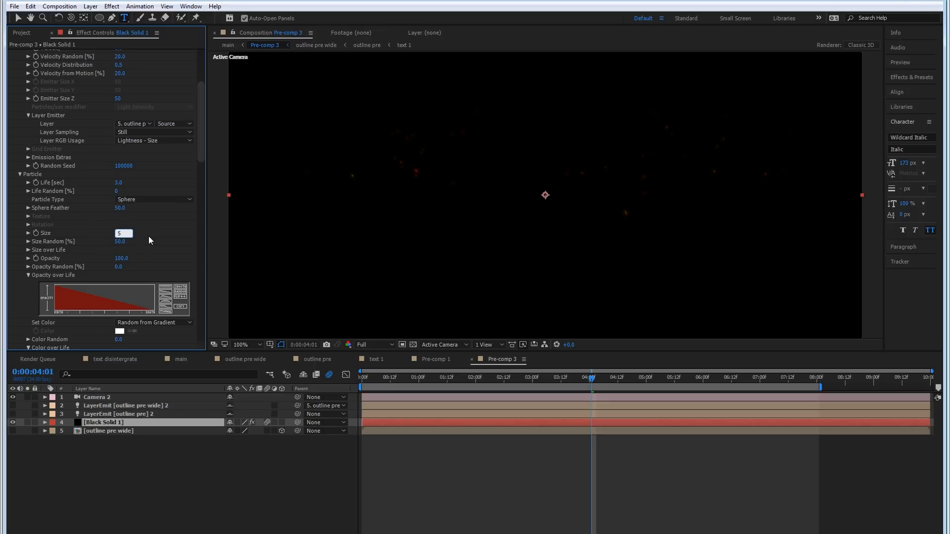
pyautogui.press('Return')
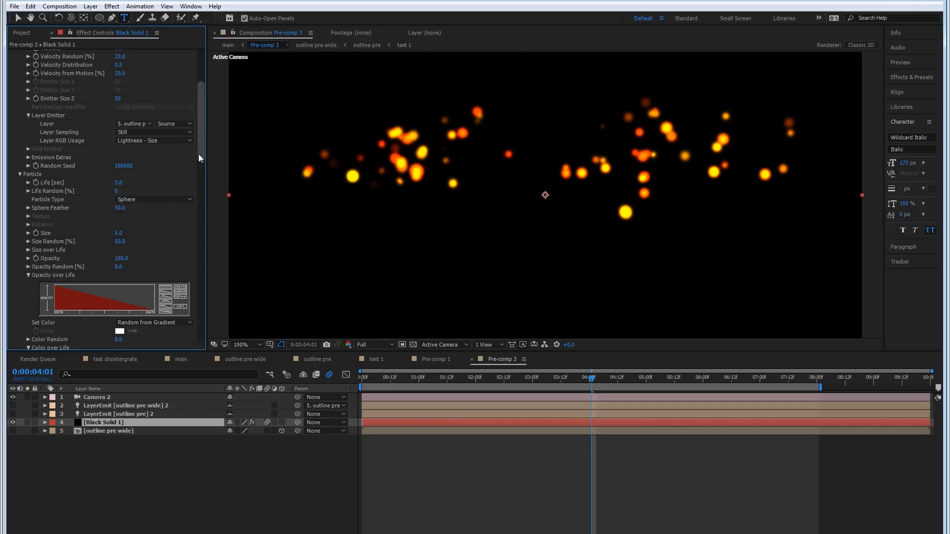
# Step: Set Particular's Set Color option to At Birth and go to the first frame of the composition
pyautogui.moveTo(199, 143); pyautogui.dragTo(197, 191)
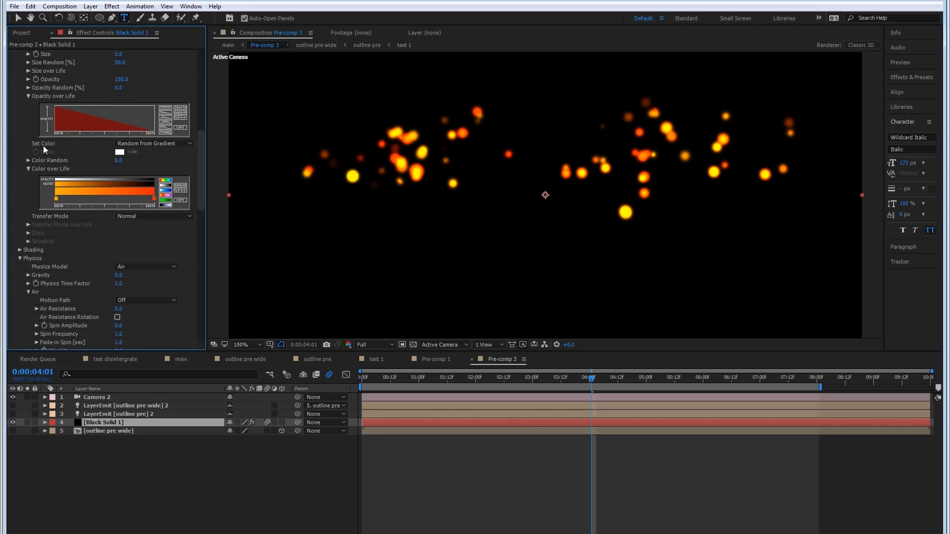
pyautogui.click(147, 144)
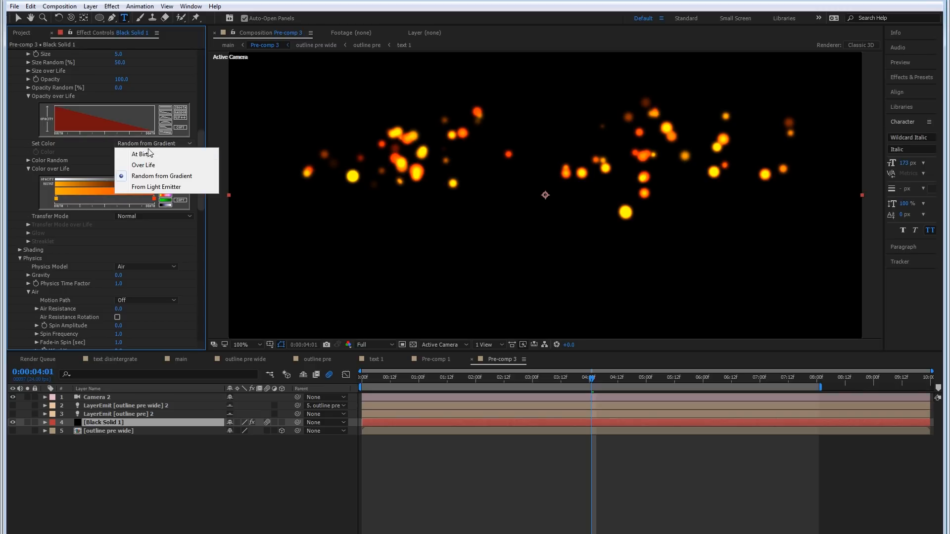
pyautogui.click(158, 154)
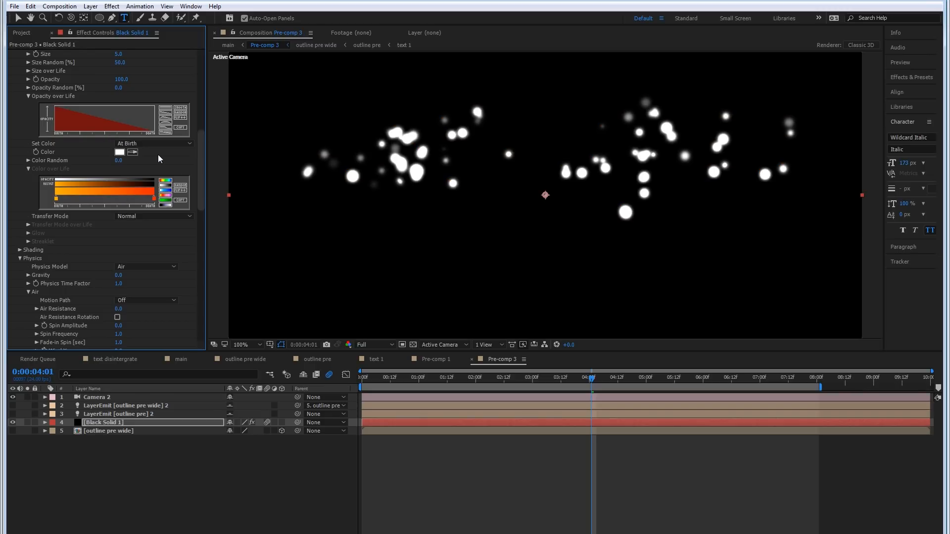
pyautogui.press('Home')
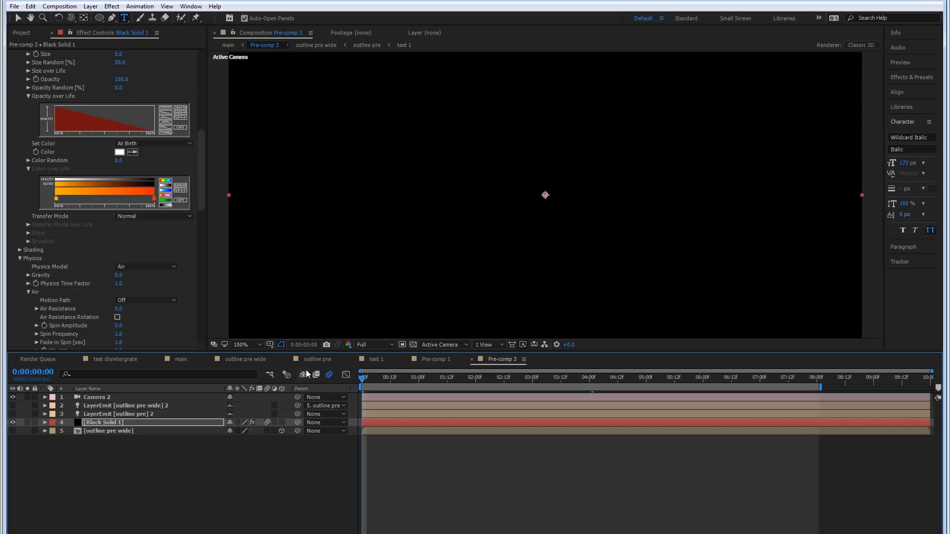
# Step: Turn off the Glow effect on Black Solid 1 and preview the particles from 0:00:02:08
pyautogui.press('space')
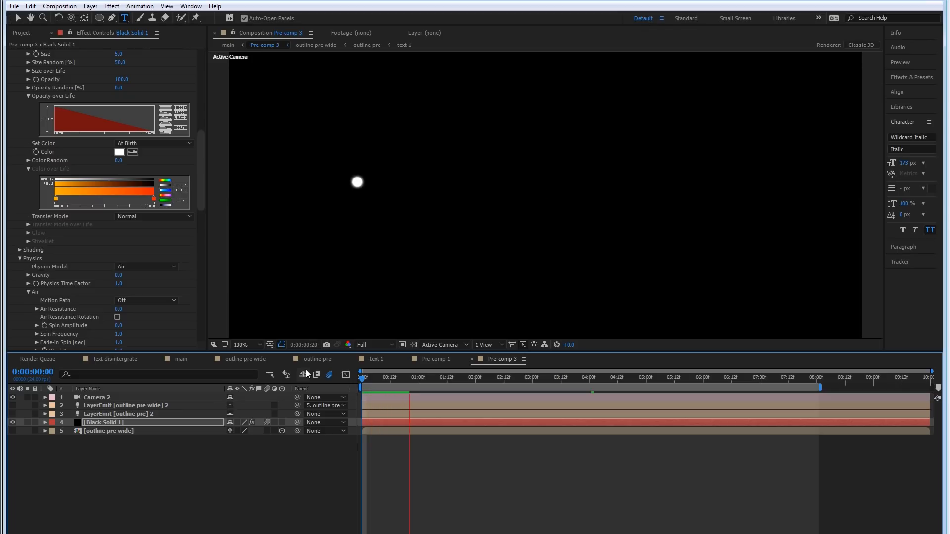
pyautogui.press('space')
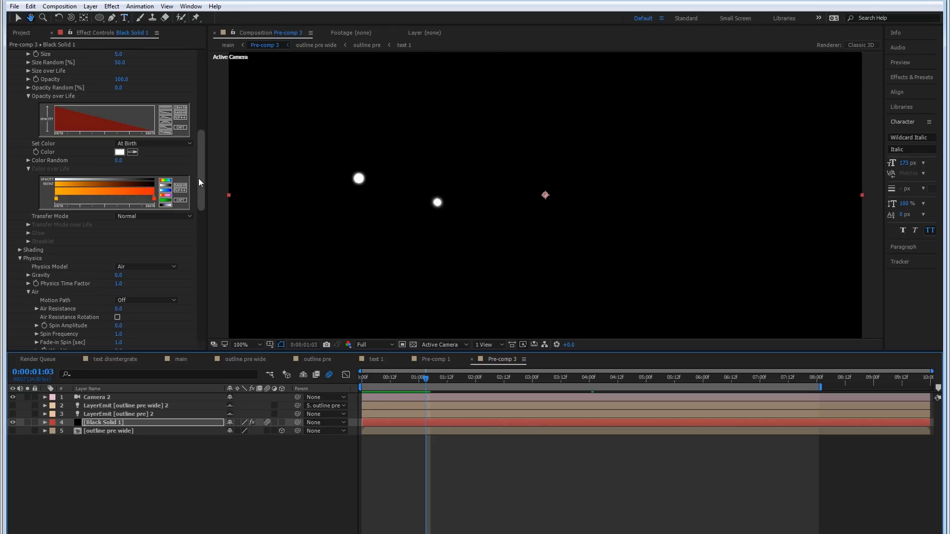
pyautogui.moveTo(200, 179); pyautogui.dragTo(207, 367)
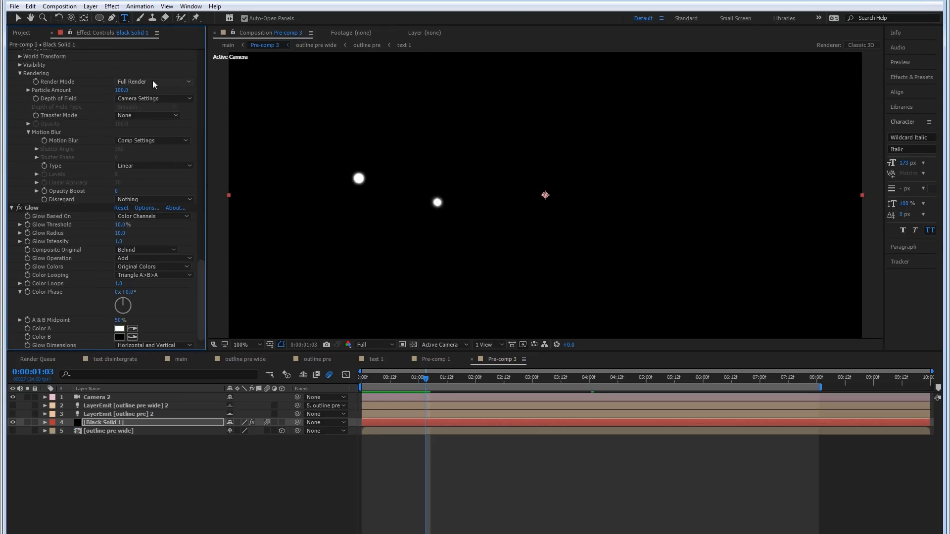
pyautogui.scroll(1, 140, 189)
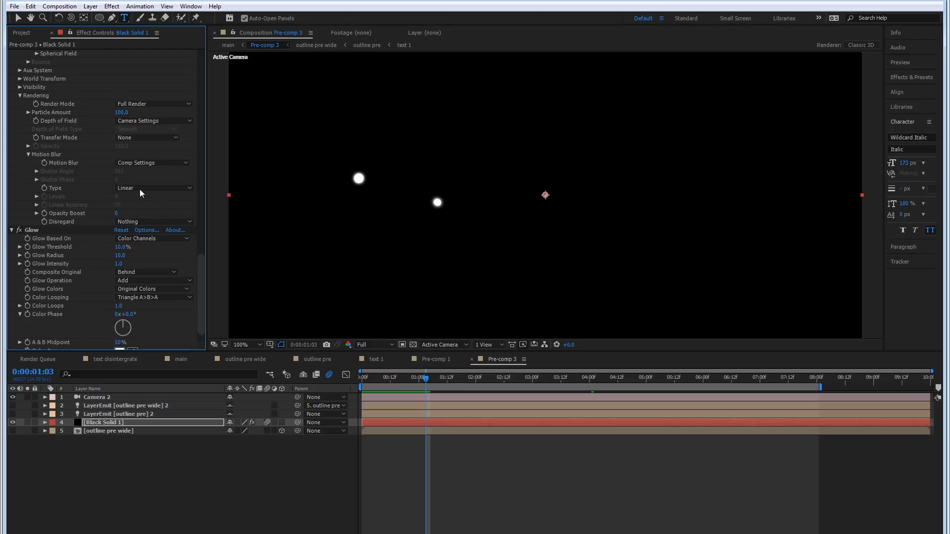
pyautogui.click(19, 231)
pyautogui.click(495, 378)
pyautogui.press('space')
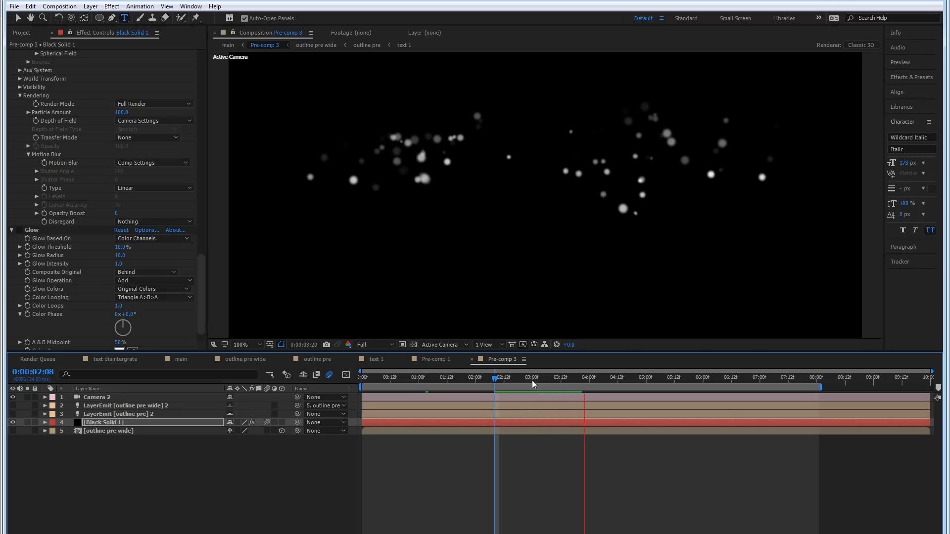
pyautogui.press('space')
# Step: Set the Motion Blur option in Particular's rendering settings on Black Solid 1 to On
pyautogui.click(199, 274)
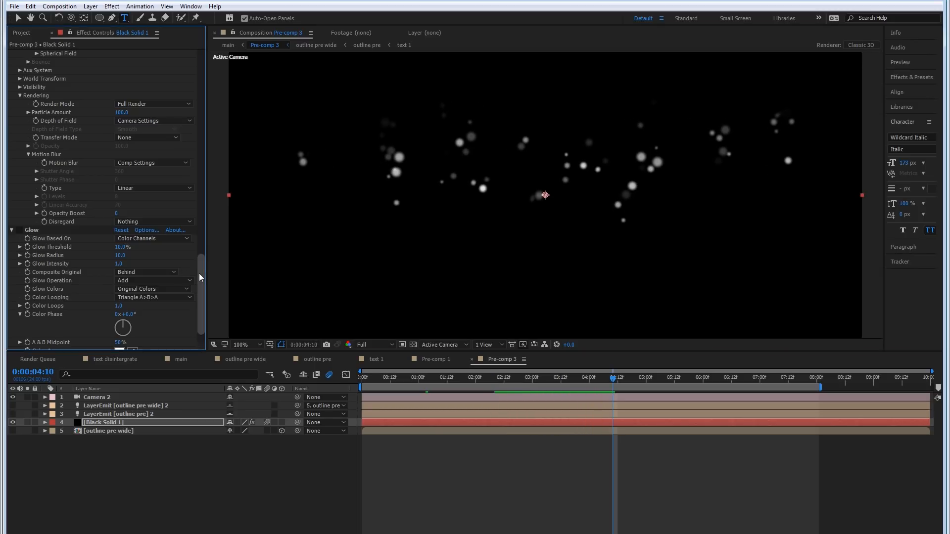
pyautogui.moveTo(200, 274)
pyautogui.mouseDown()
pyautogui.moveTo(223, 176)
pyautogui.moveTo(208, 281)
pyautogui.mouseUp()
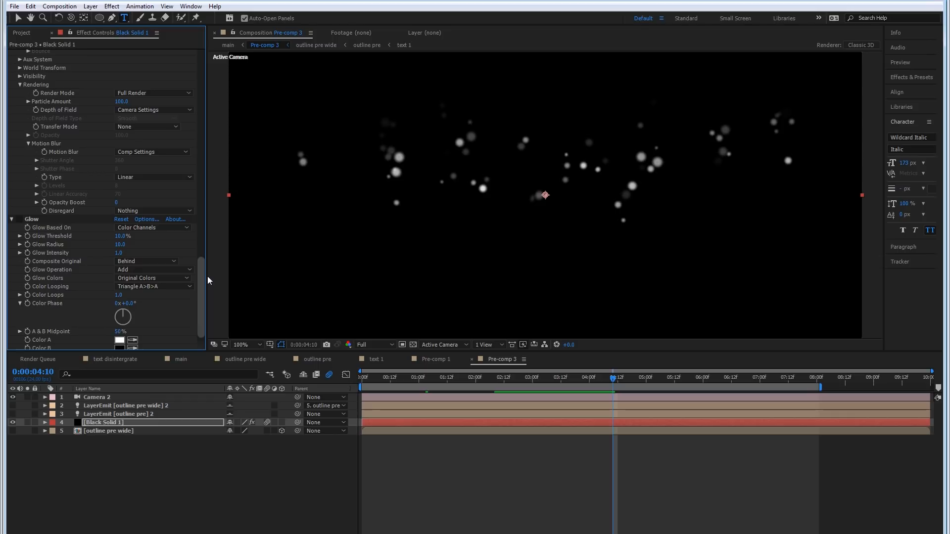
pyautogui.moveTo(208, 281); pyautogui.dragTo(210, 259)
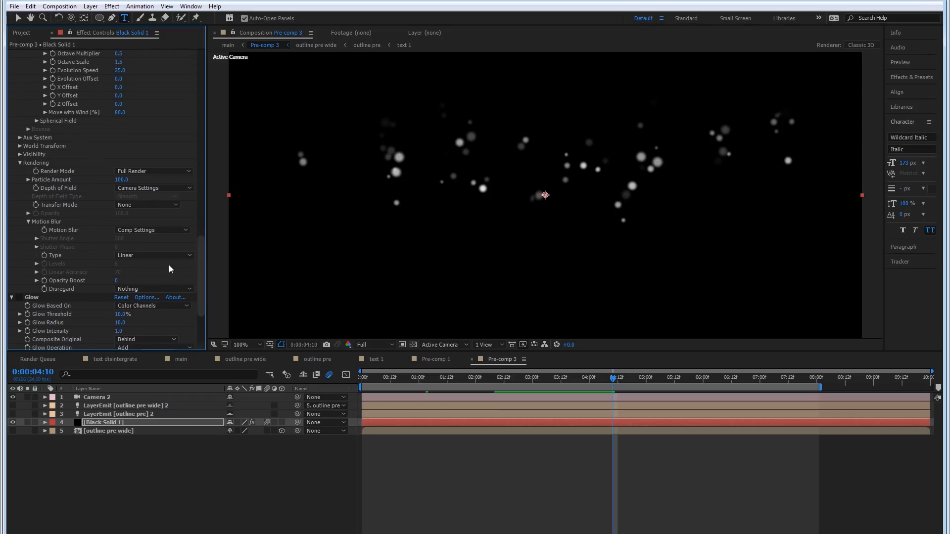
pyautogui.click(154, 188)
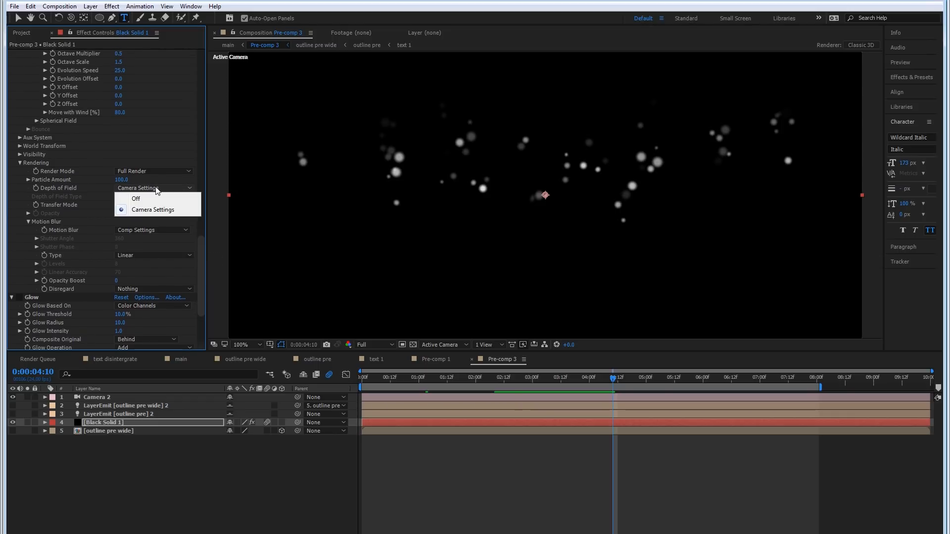
pyautogui.click(138, 230)
pyautogui.click(141, 263)
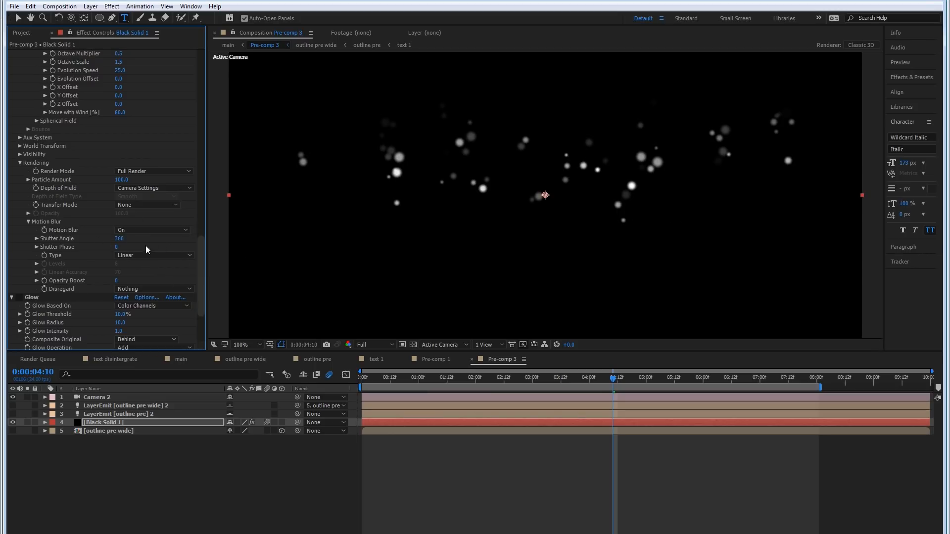
# Step: Try a Particular motion blur Shutter Angle of 1000 and raise it to 2000
pyautogui.click(120, 239)
pyautogui.write('1000')
pyautogui.press('Return')
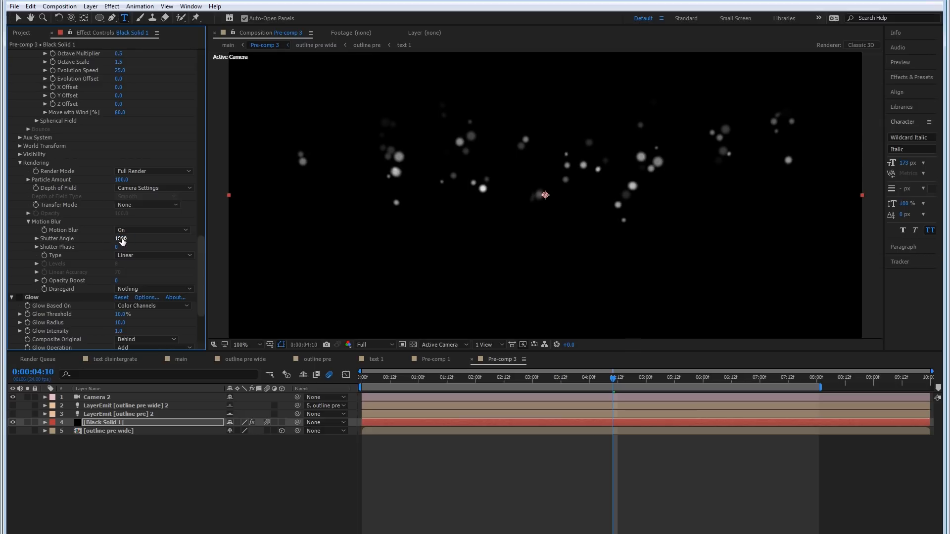
pyautogui.click(121, 239)
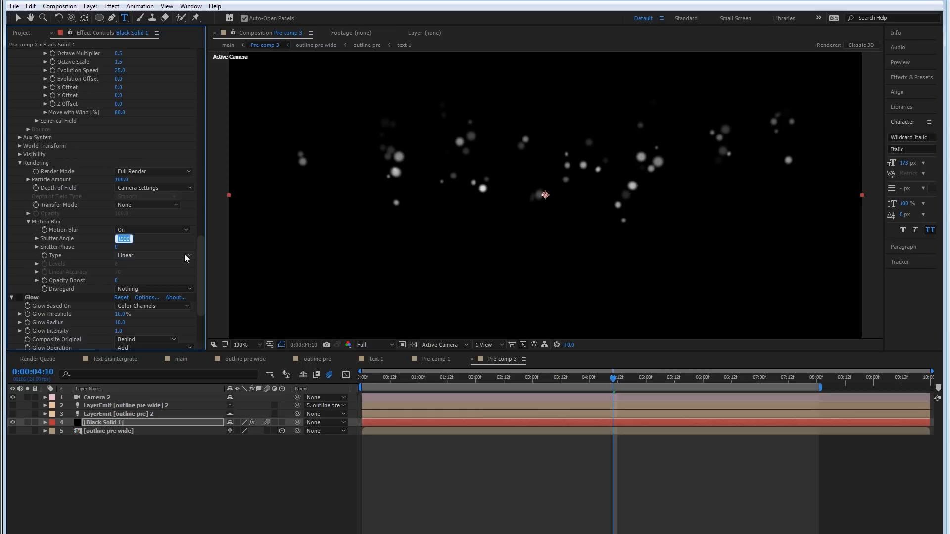
pyautogui.write('2000')
pyautogui.press('Return')
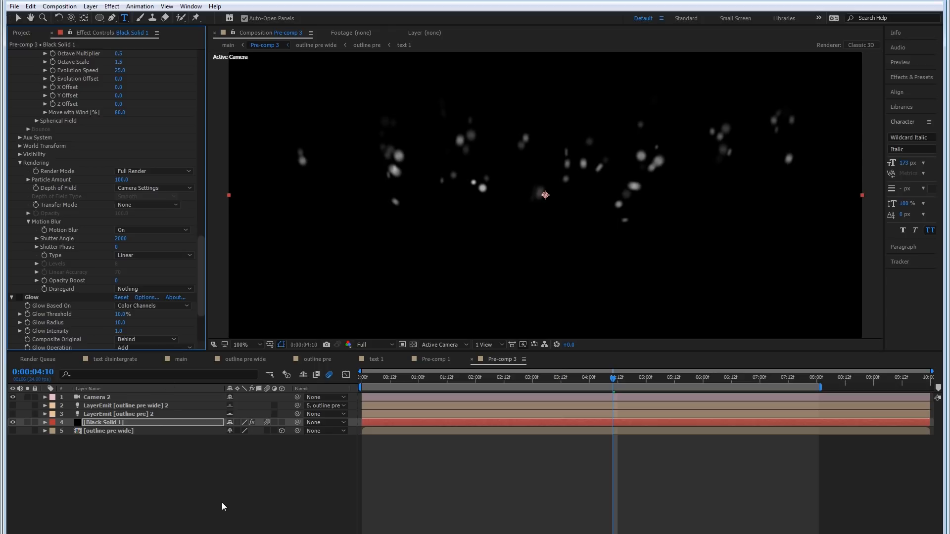
# Step: Return to the main composition, unsolo Pre-comp 3 and hide it
pyautogui.press('Tab')
pyautogui.click(173, 503)
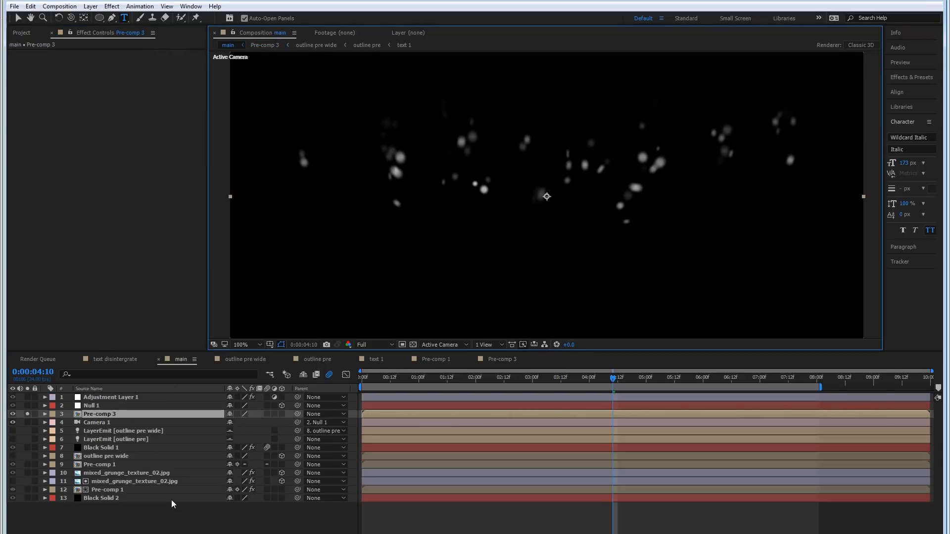
pyautogui.click(27, 415)
pyautogui.click(27, 415)
pyautogui.click(13, 415)
# Step: Create a new adjustment layer directly above Pre-comp 3 and apply the Displacement Map effect to it
pyautogui.rightClick(133, 517)
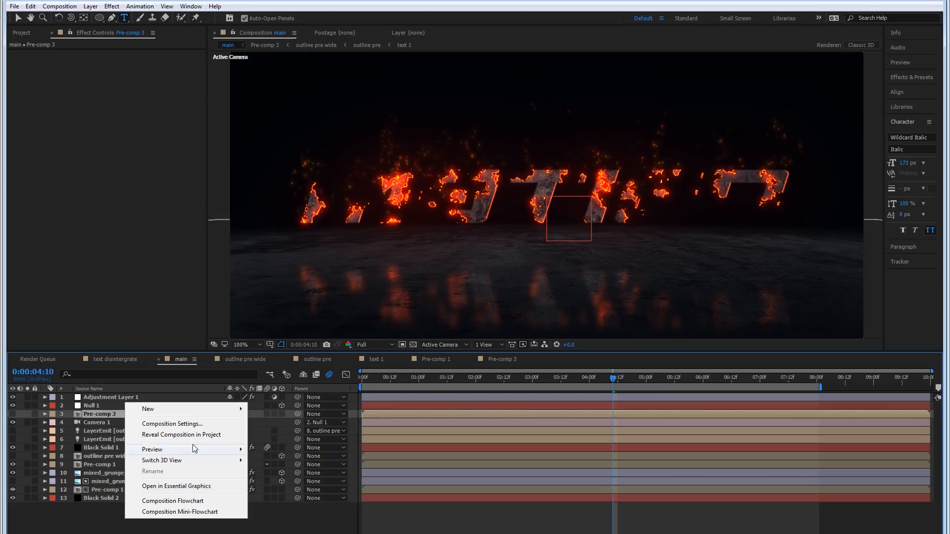
pyautogui.moveTo(187, 411)
pyautogui.click(292, 485)
pyautogui.rightClick(124, 421)
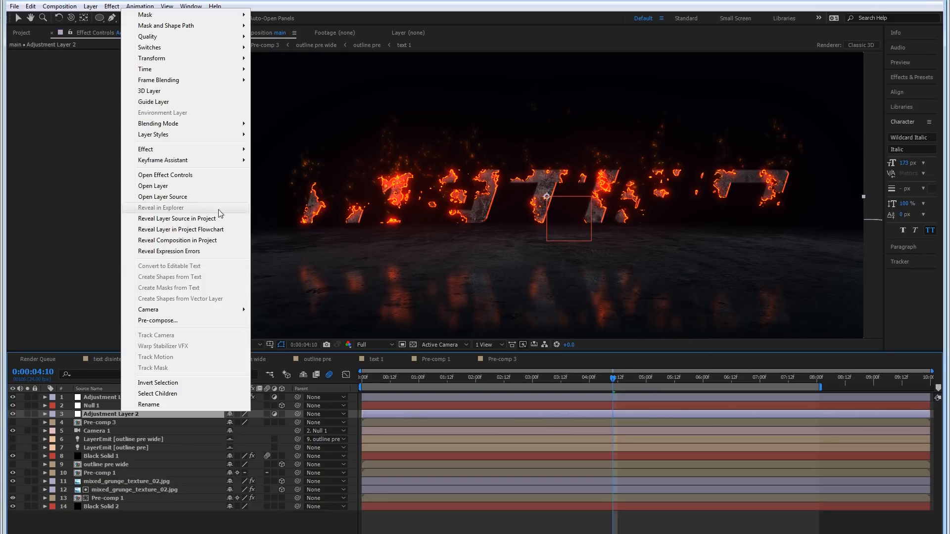
pyautogui.moveTo(188, 149)
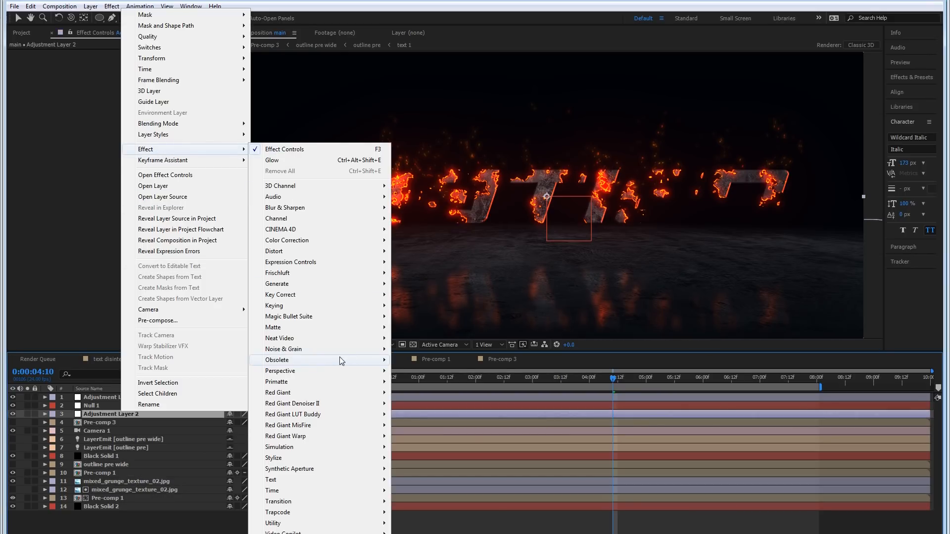
pyautogui.moveTo(290, 250)
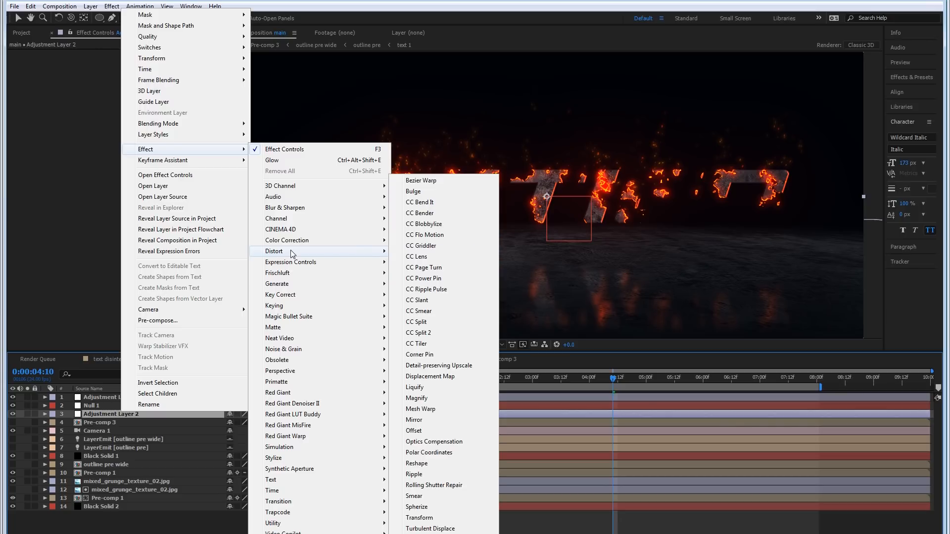
pyautogui.click(459, 377)
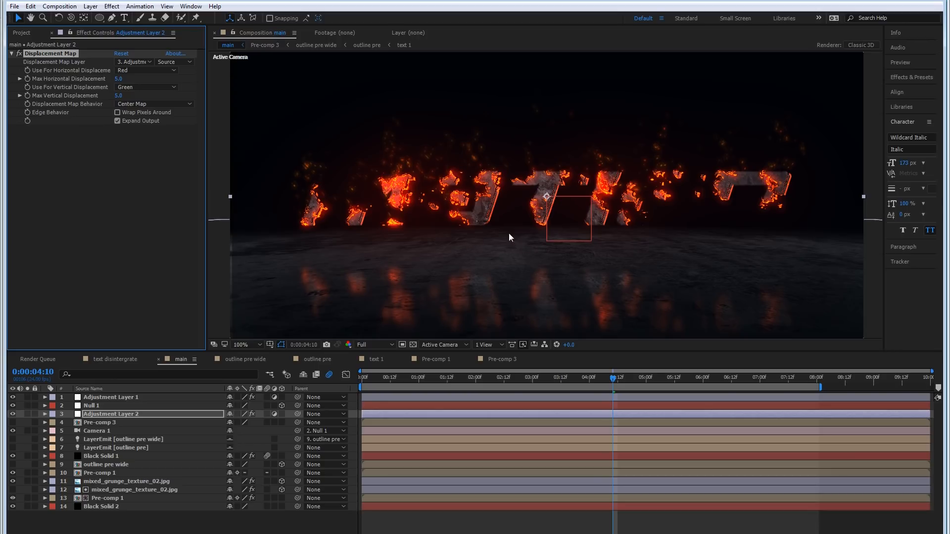
# Step: Set the Displacement Map Layer to Pre-comp 3 and toggle the adjustment layer's visibility to compare the image with and without it
pyautogui.click(146, 62)
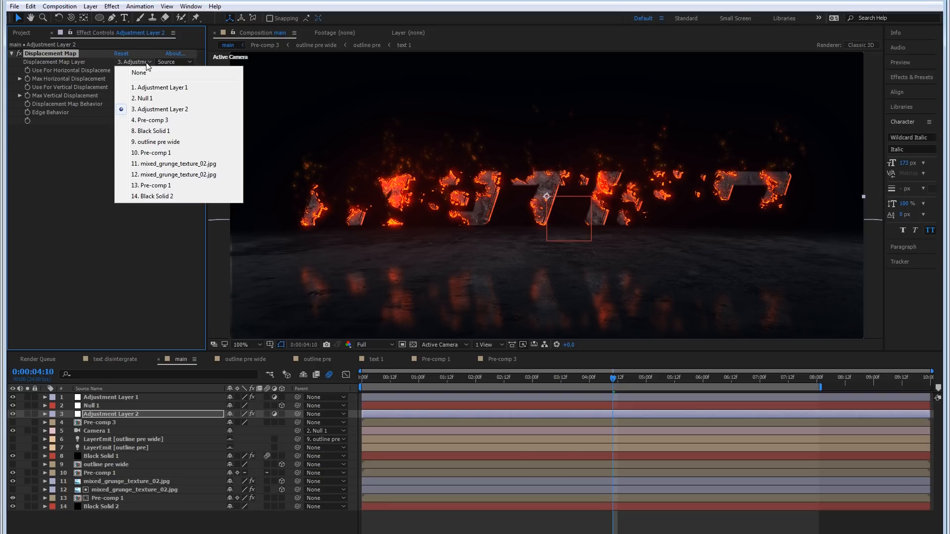
pyautogui.click(167, 121)
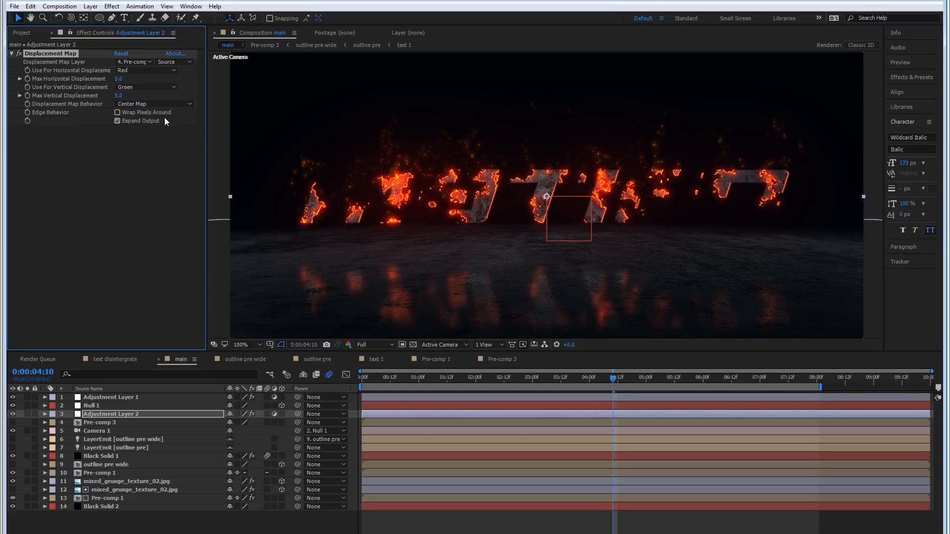
pyautogui.click(12, 413)
pyautogui.click(13, 413)
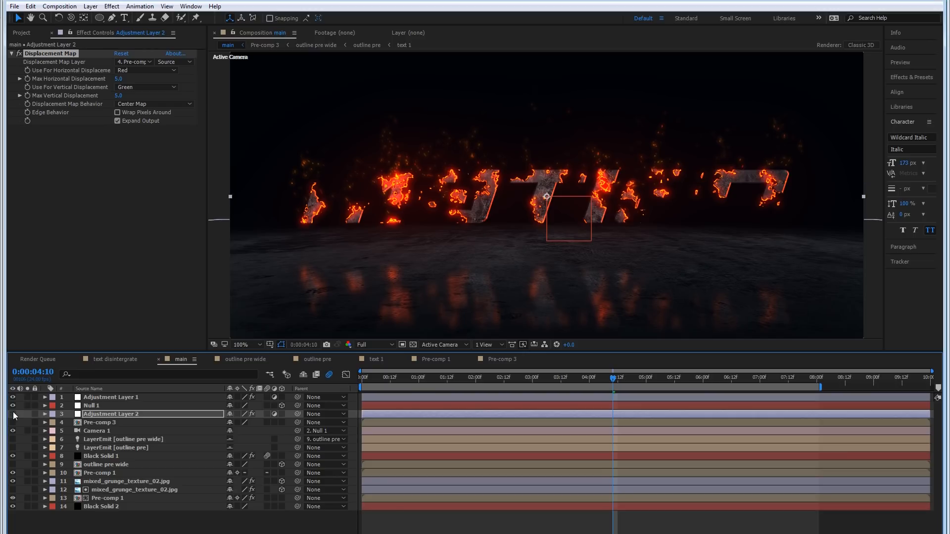
pyautogui.click(13, 414)
# Step: Set Max Horizontal and Max Vertical Displacement to 10 and preview the main composition from its first frame
pyautogui.click(118, 79)
pyautogui.write('10')
pyautogui.press('Tab')
pyautogui.write('10')
pyautogui.press('Return')
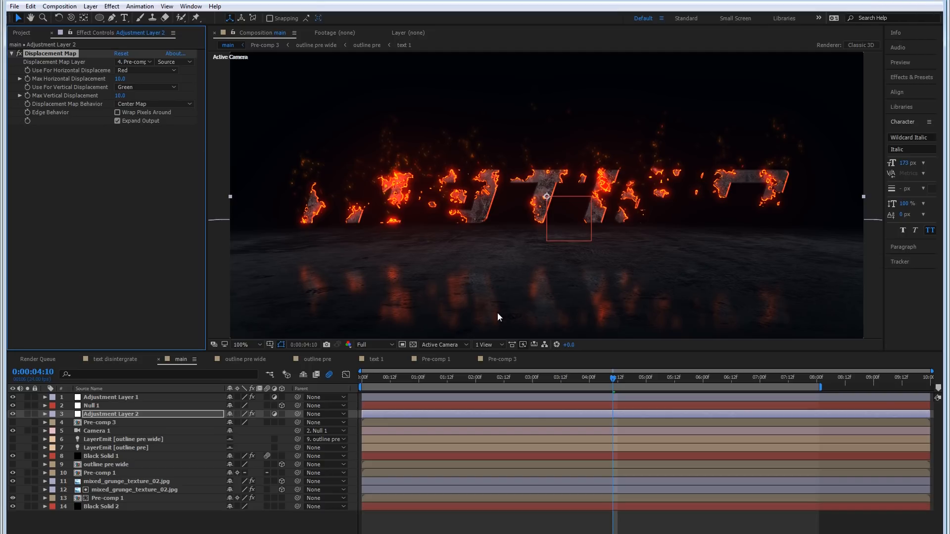
pyautogui.press('space')
pyautogui.press('space')
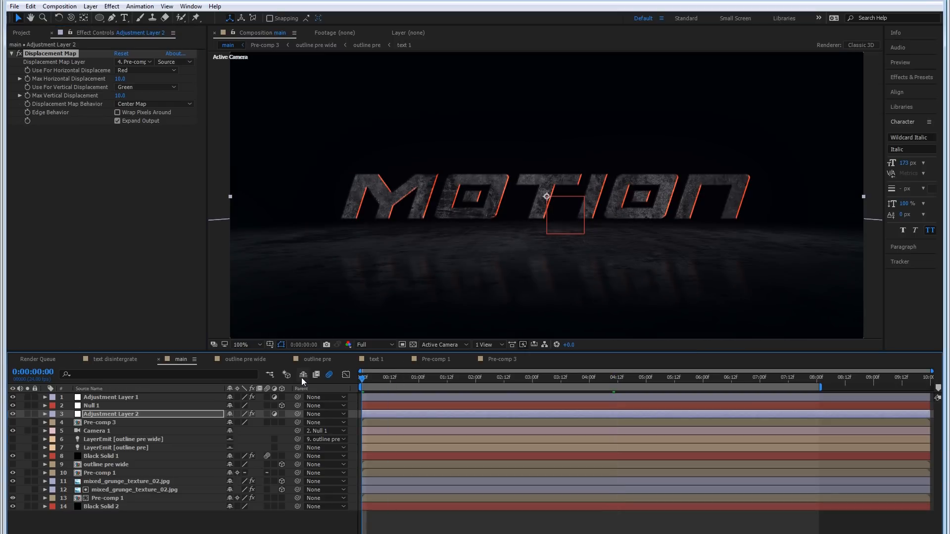
pyautogui.press('space')
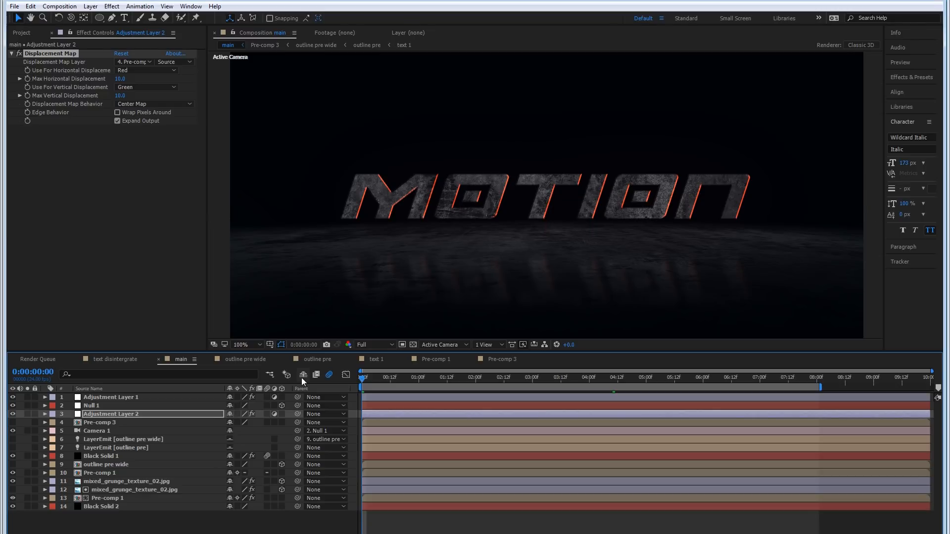